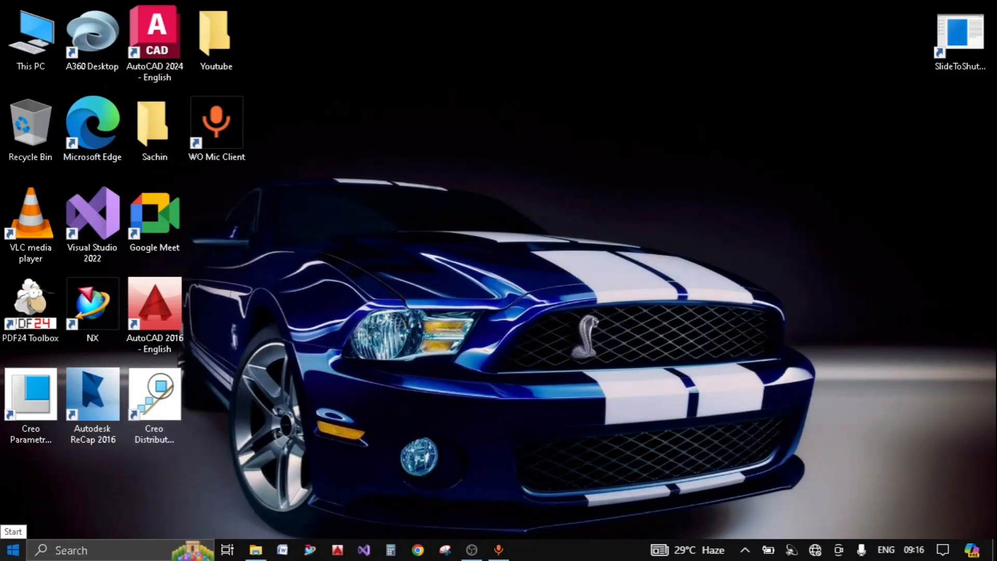
- Launch Siemens NX with administrator rights from the Siemens NX program folder
left_click(12, 550)
scroll(129, 316, "down", 10)
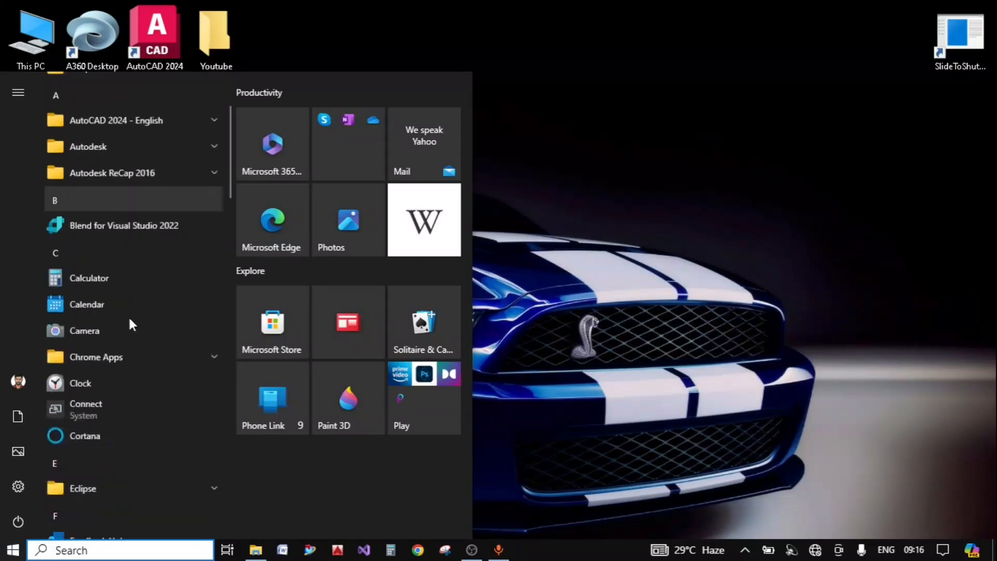
scroll(130, 319, "down", 10)
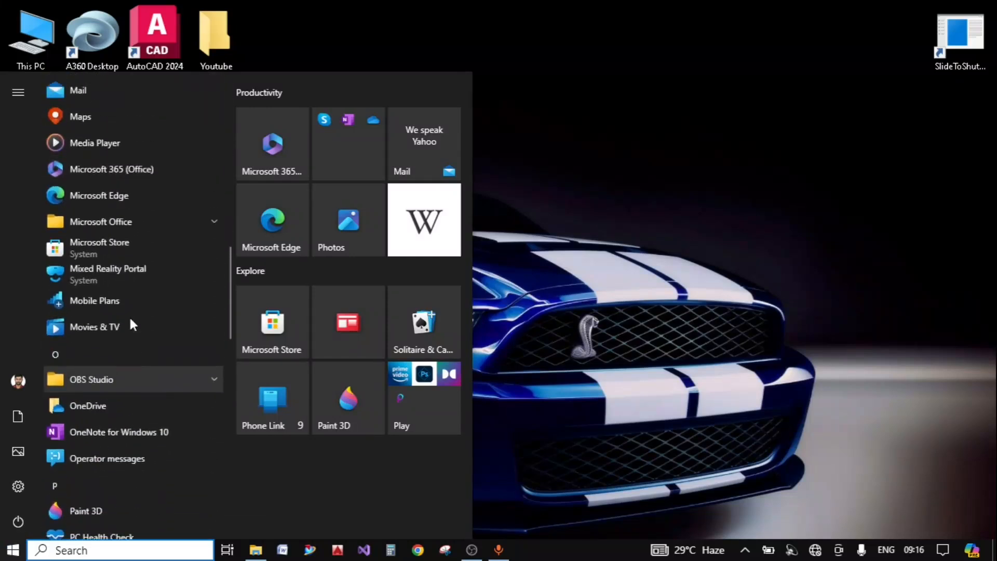
scroll(134, 347, "up", 2)
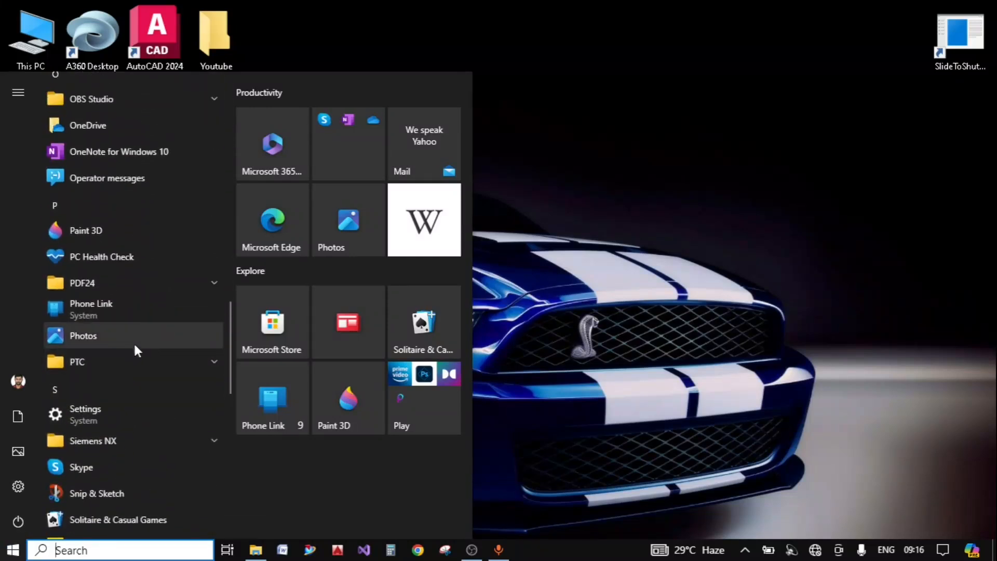
left_click(213, 441)
scroll(164, 453, "down", 6)
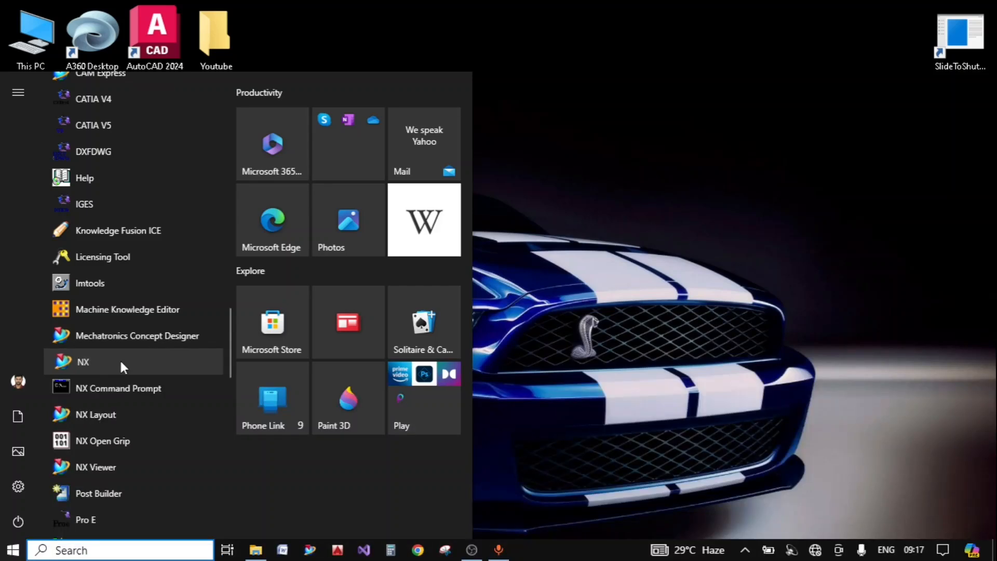
right_click(123, 366)
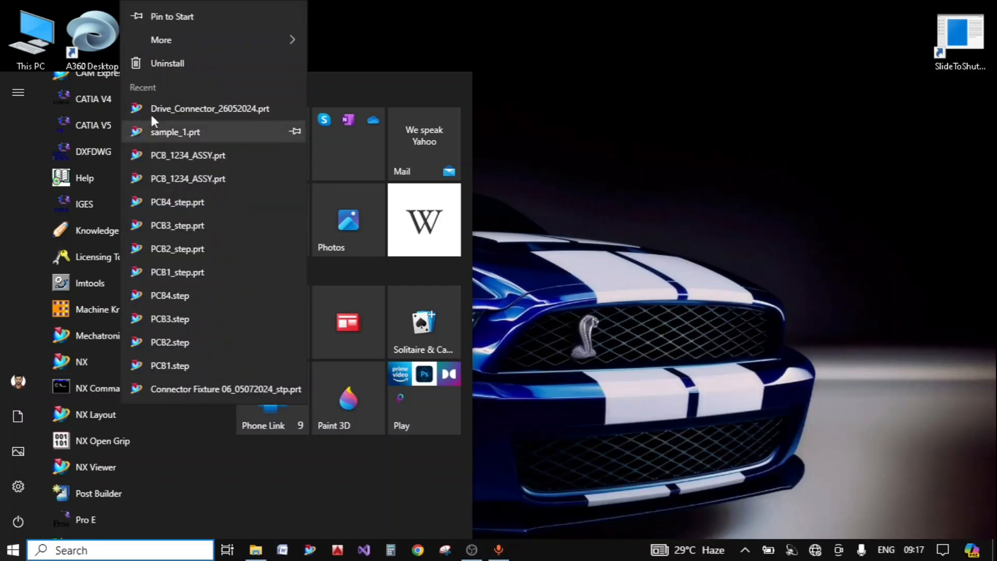
mouse_move(188, 42)
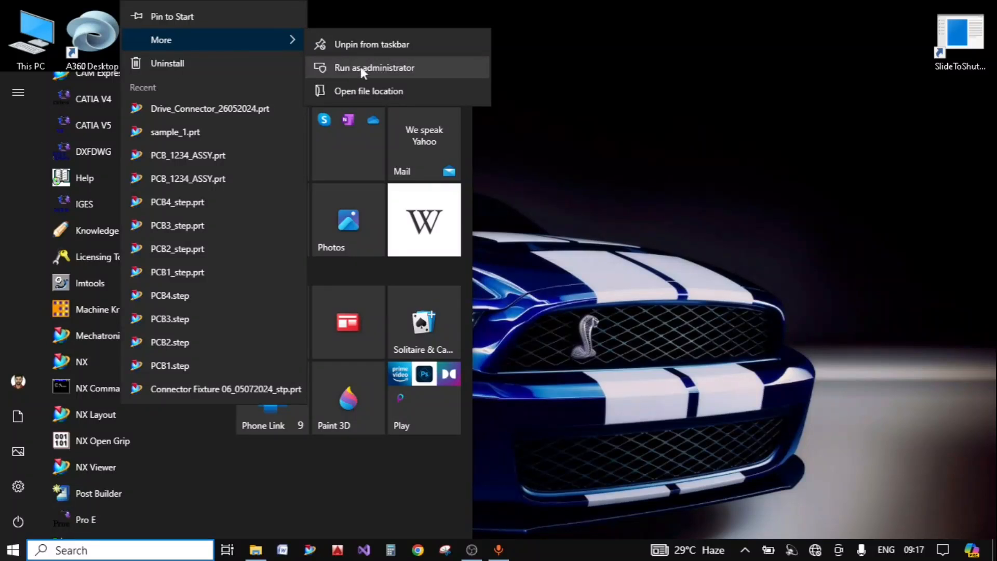
left_click(380, 67)
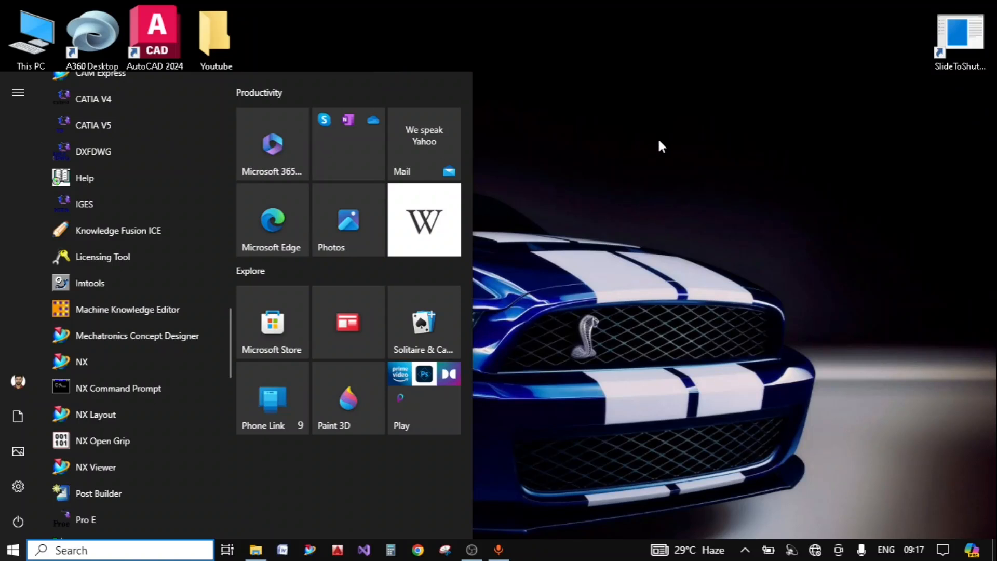
left_click(495, 59)
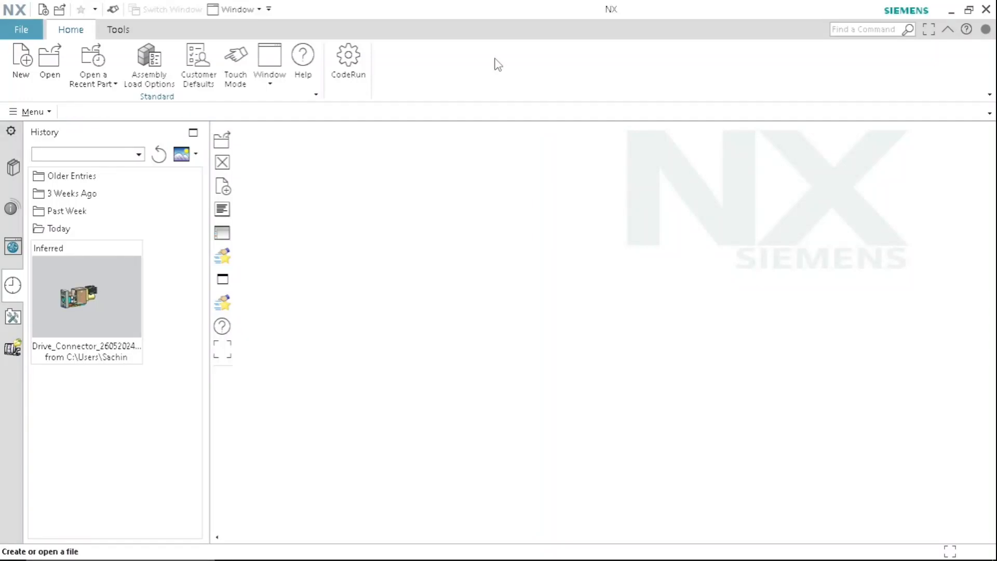
- Start a new millimetre Model part and name the file Sample_A3
left_click(19, 76)
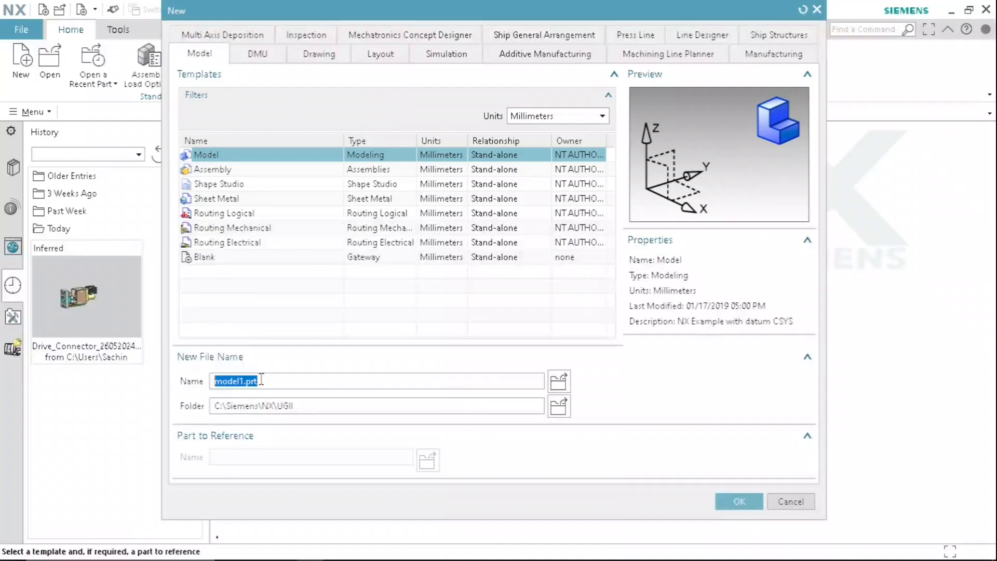
type("Sa")
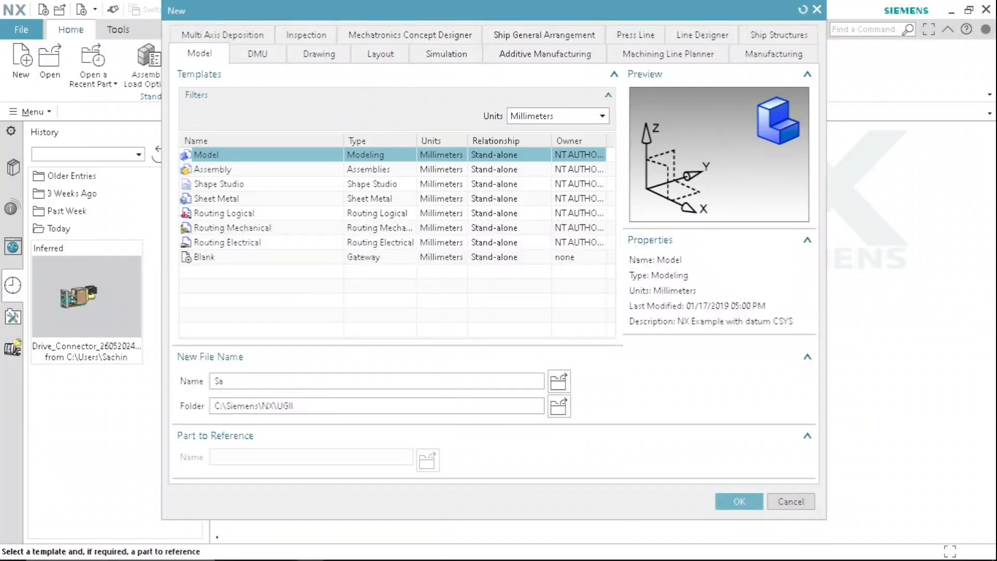
type("mple_A3")
- Set the new part's folder to C:\Siemens\NX\DRAFTING\templates and create the file
left_click(558, 406)
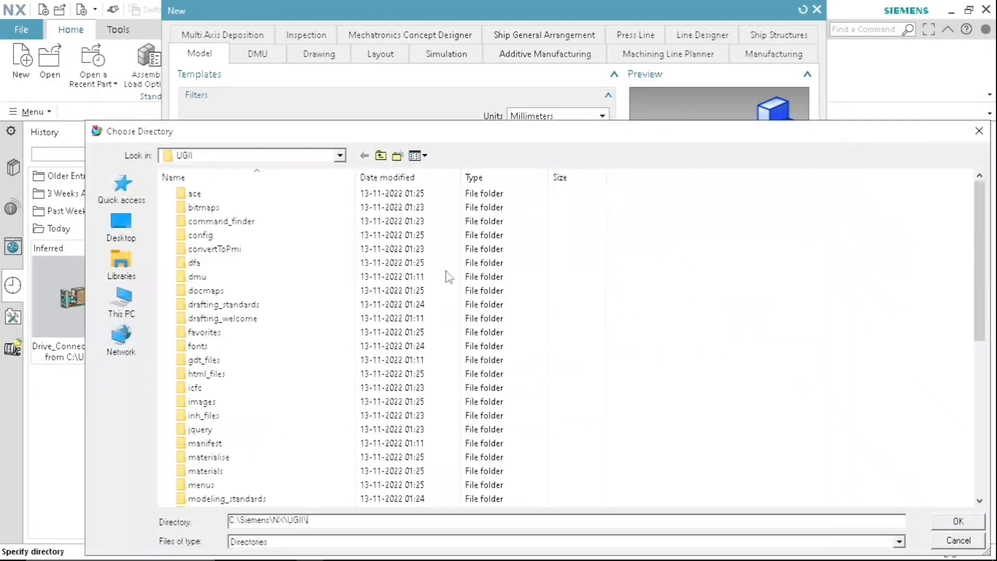
left_click(340, 156)
left_click(210, 345)
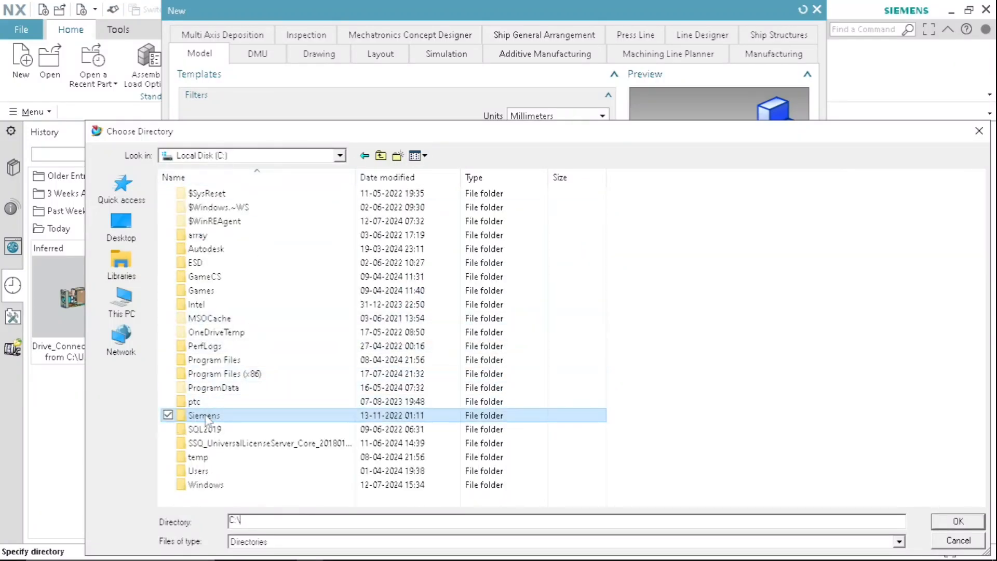
double_click(232, 367)
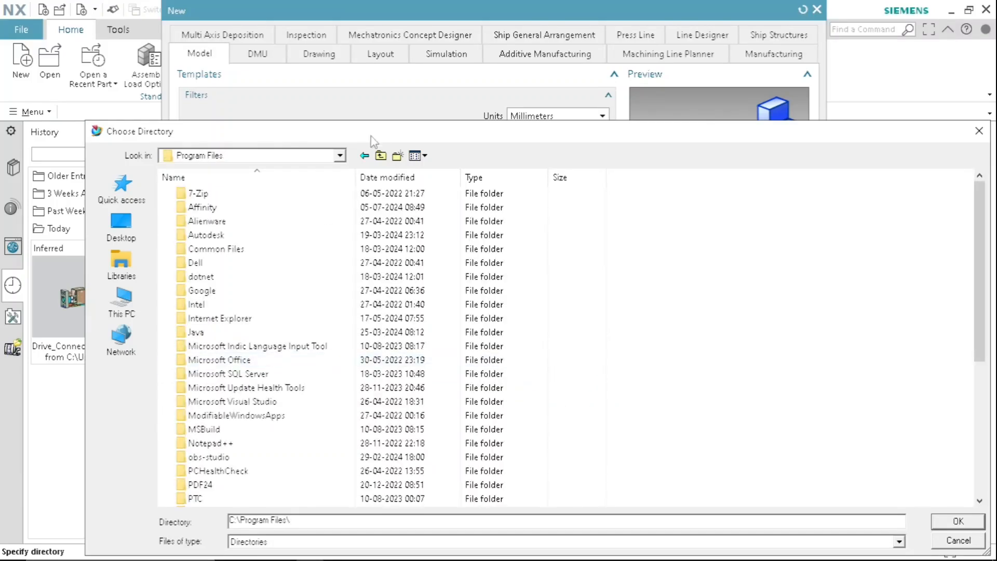
left_click(381, 156)
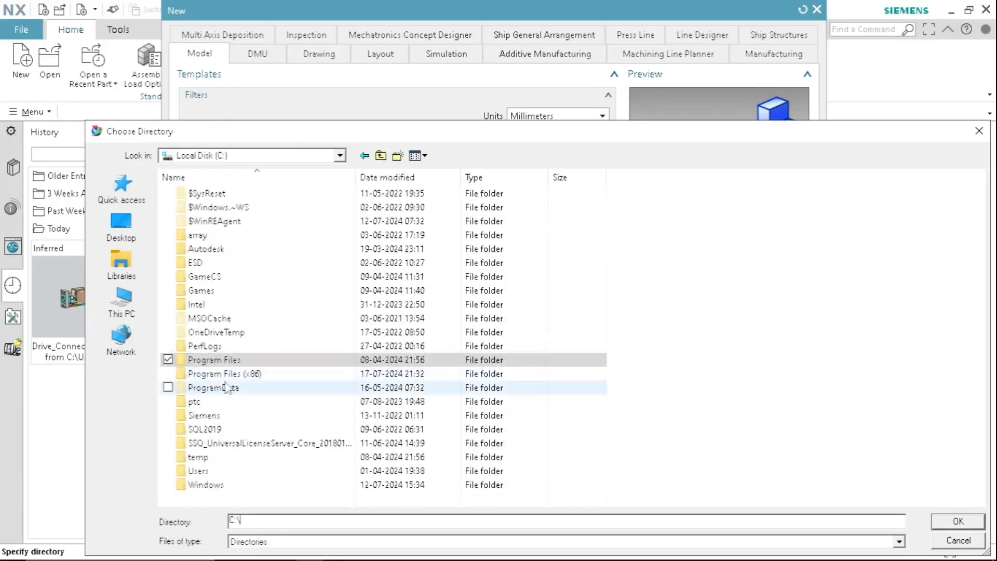
double_click(224, 415)
double_click(207, 194)
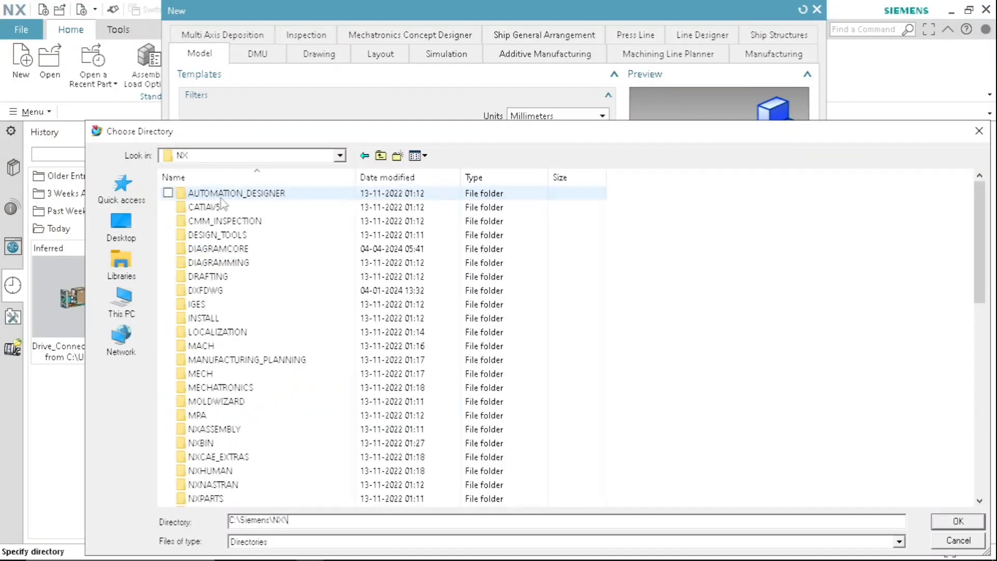
double_click(219, 278)
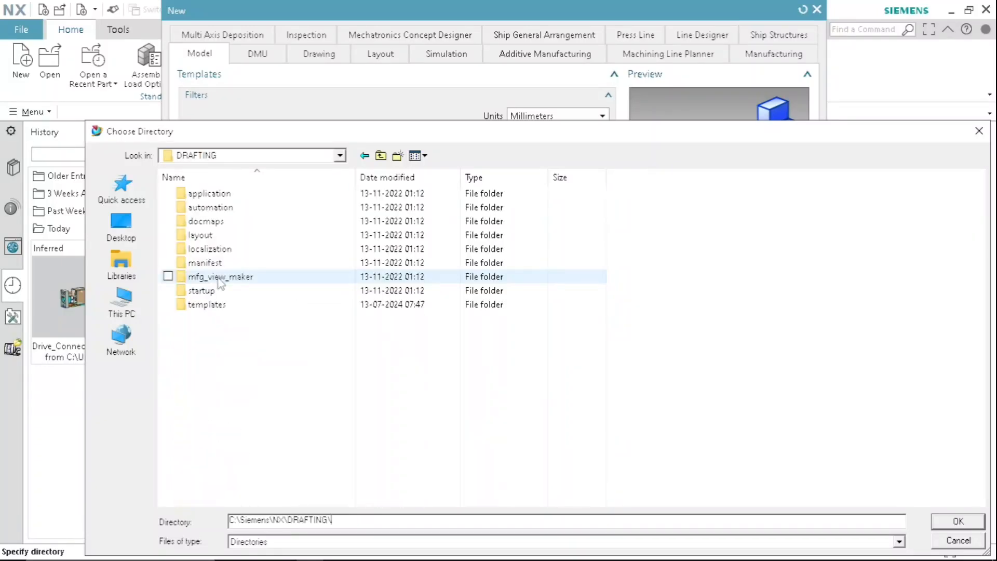
double_click(221, 305)
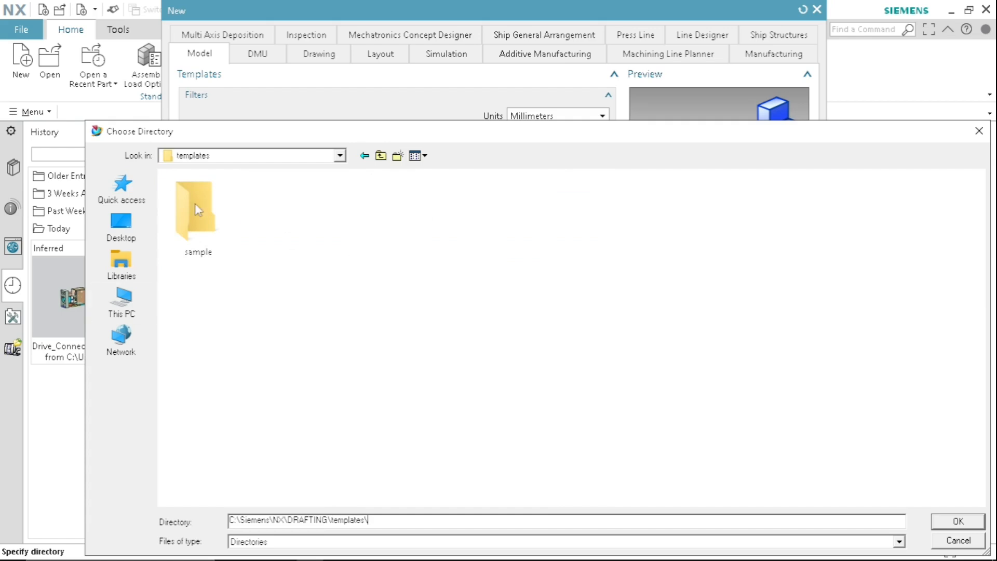
left_click_drag(427, 137, 389, 100)
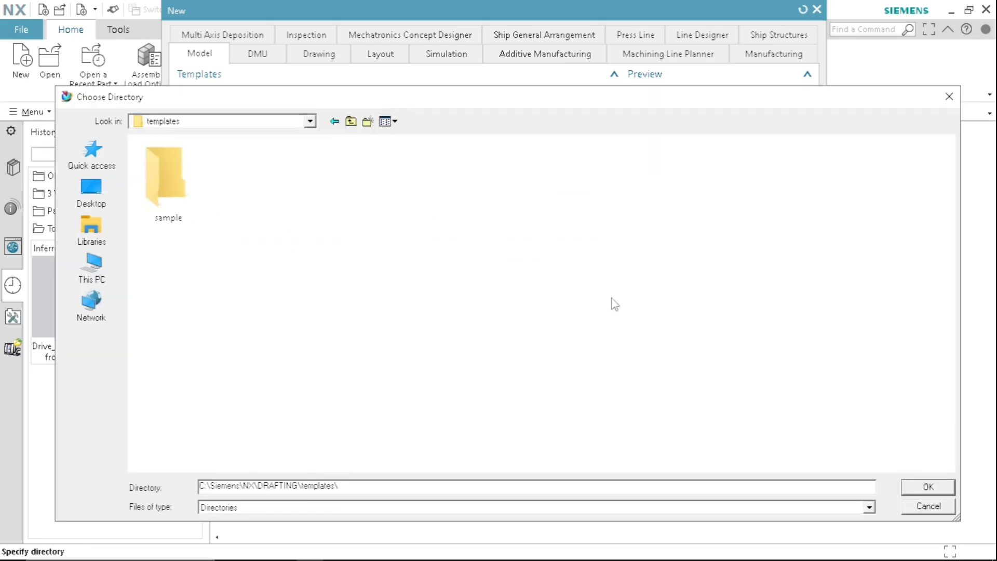
left_click(928, 487)
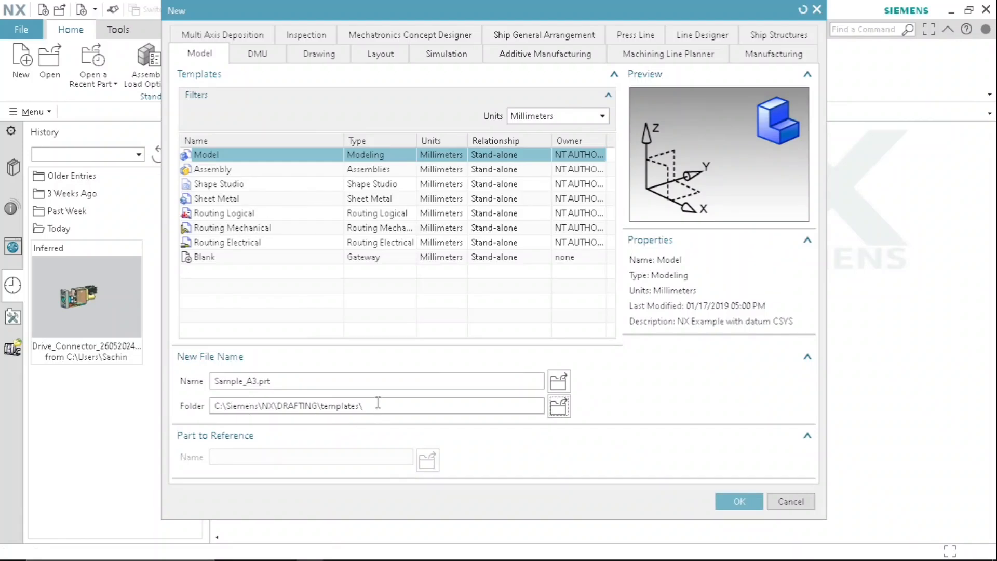
left_click(743, 511)
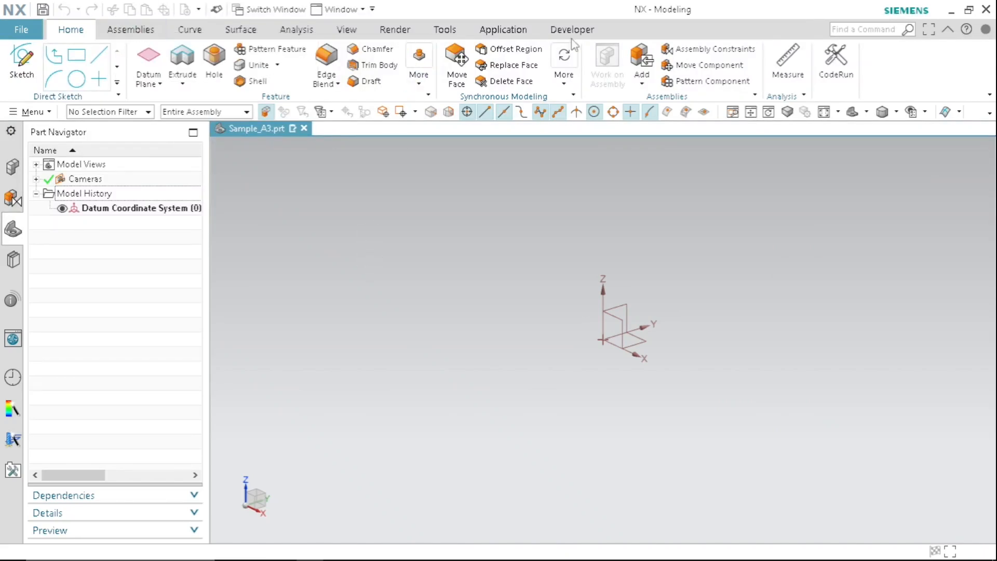
- Switch to Drafting and create a standard A3 - 297 x 420 sheet with 1st angle projection
left_click(522, 32)
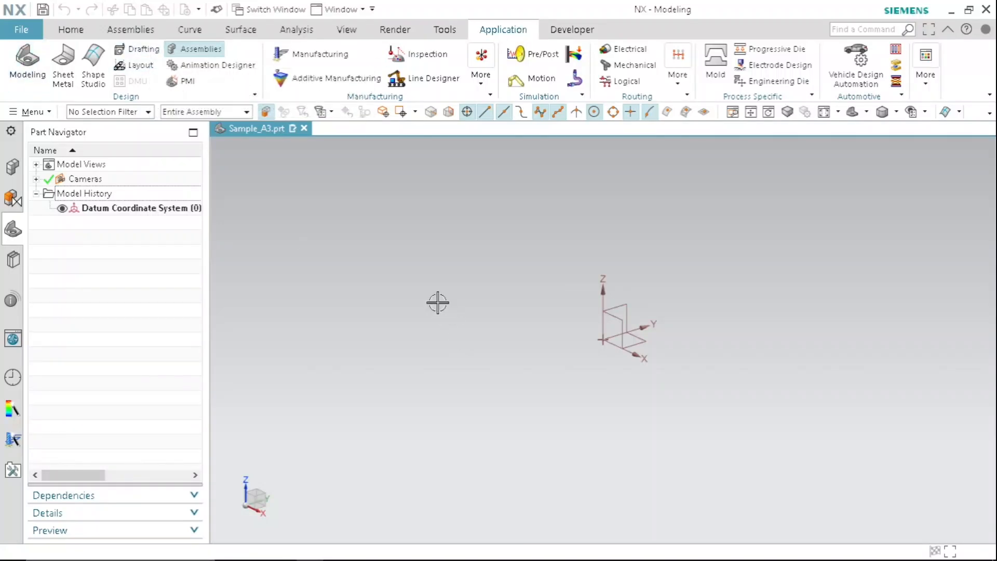
left_click(139, 51)
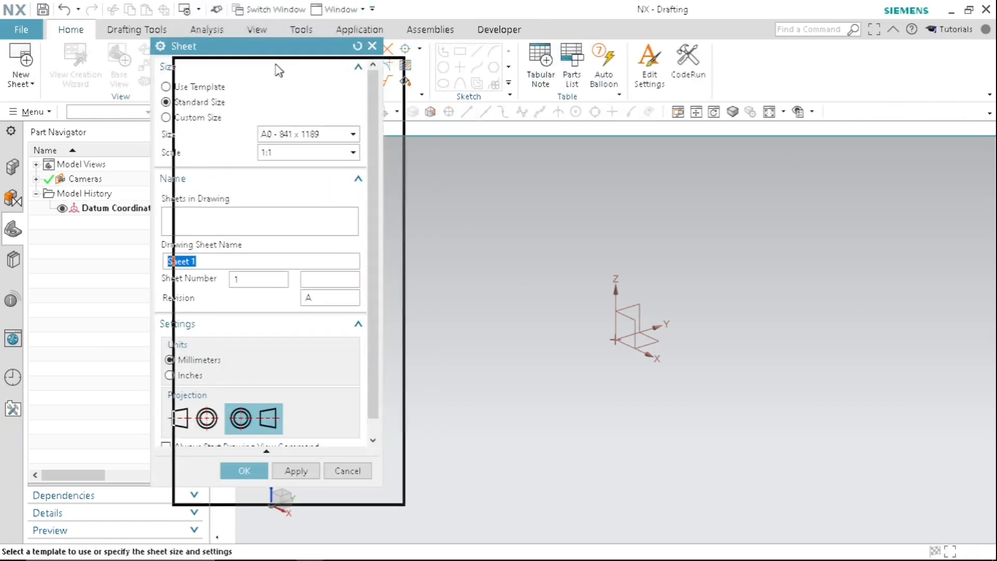
left_click(221, 123)
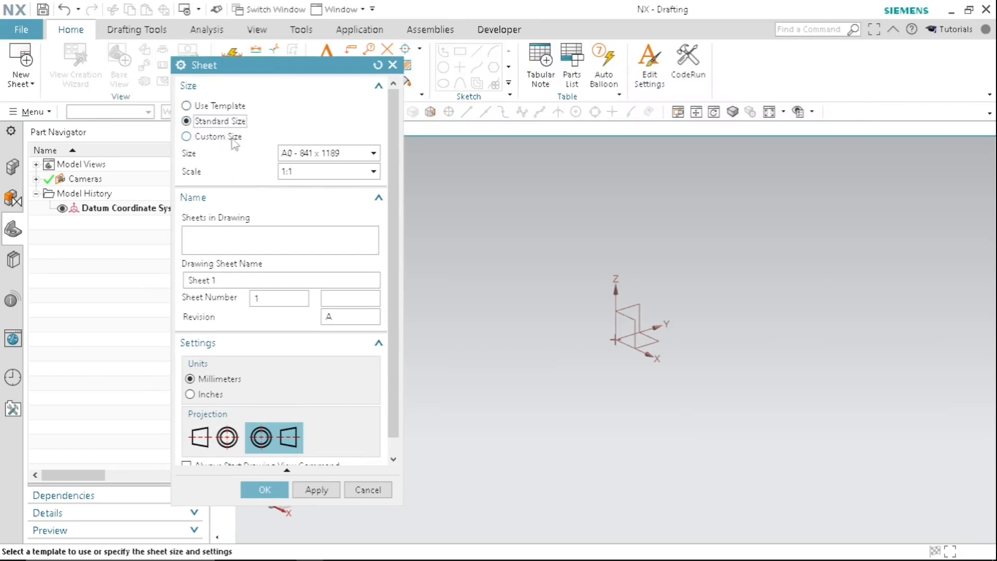
left_click(326, 156)
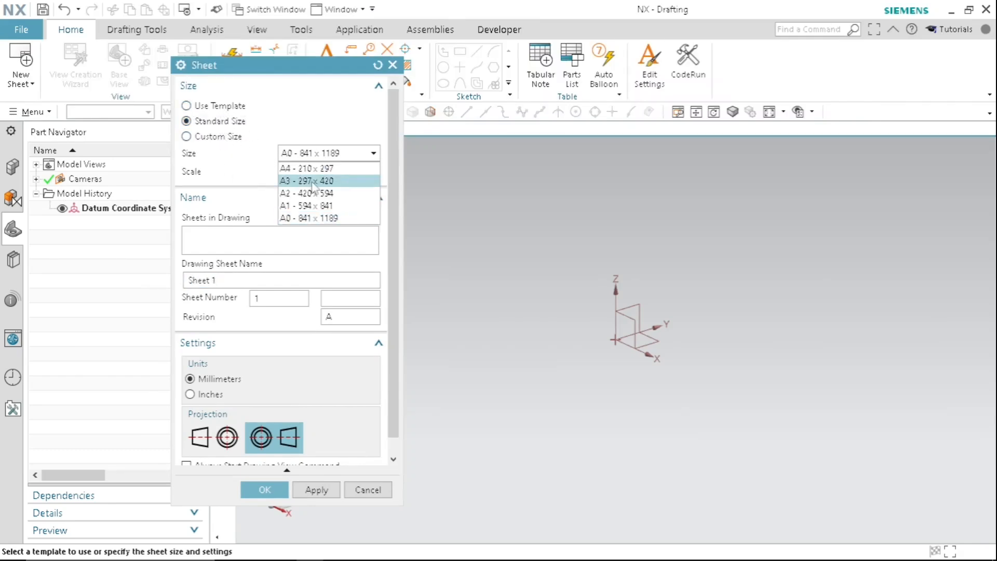
left_click(312, 182)
left_click_drag(280, 70, 236, 44)
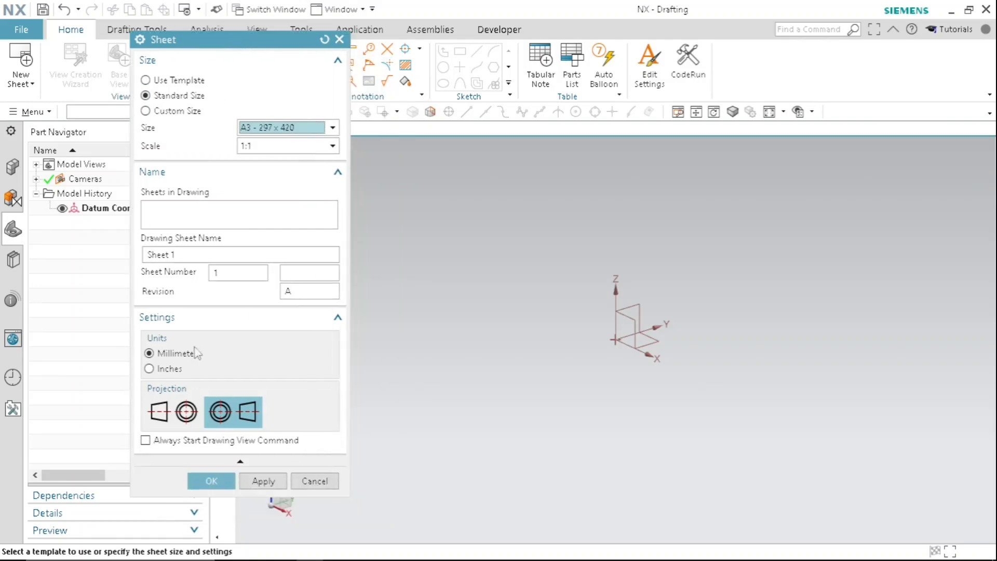
left_click(185, 418)
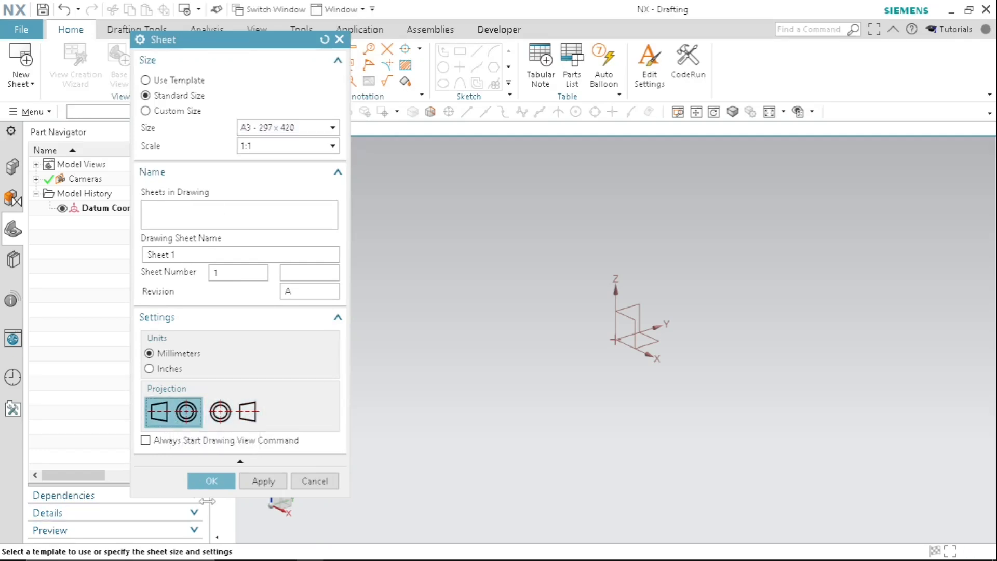
left_click(212, 482)
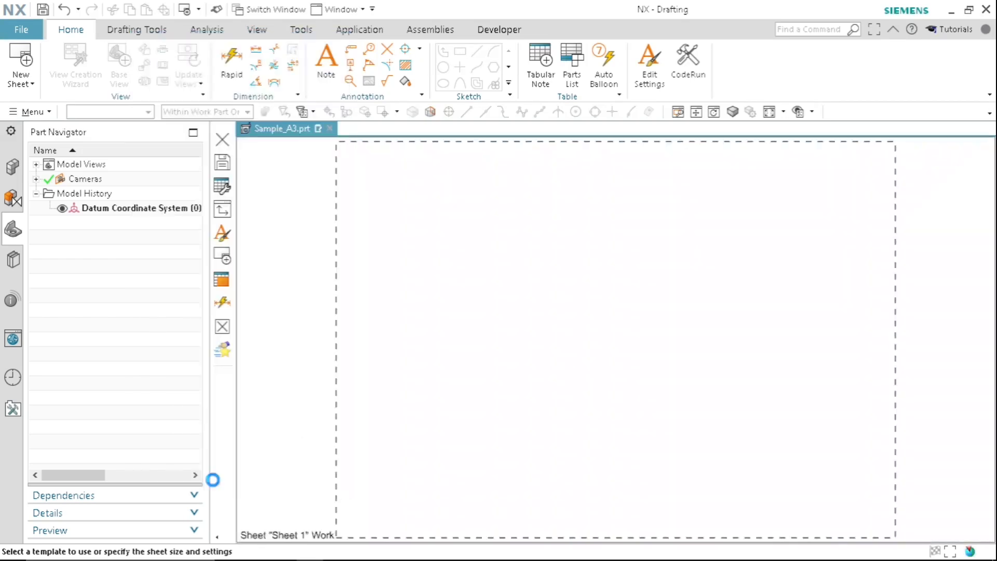
- Start Borders and Zones for the sheet and set the horizontal and vertical centering and orientation marks to None
middle_click_drag(653, 304, 584, 308, "shift")
scroll(708, 272, "down", 1)
scroll(537, 240, "up", 2)
scroll(537, 240, "down", 1)
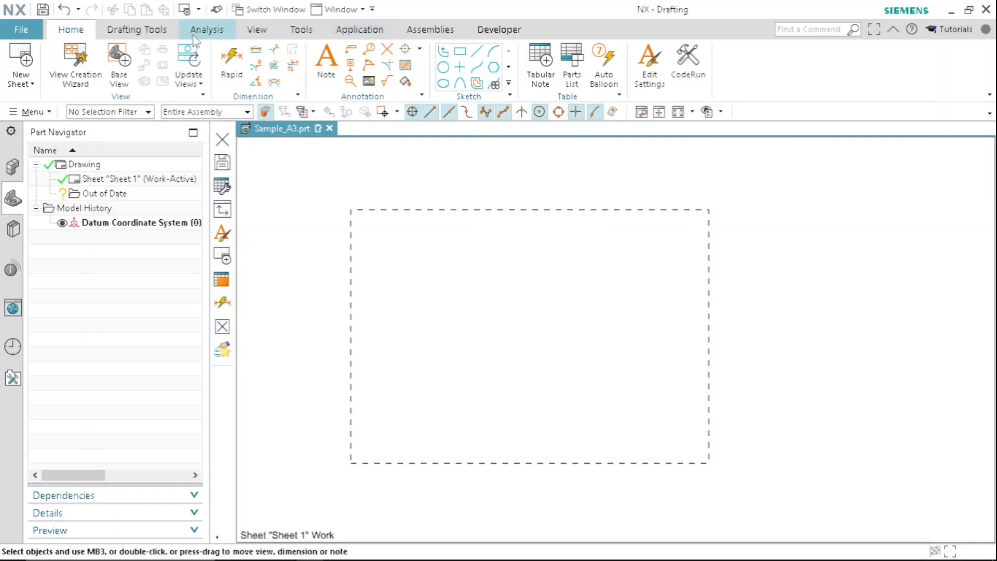
left_click(151, 35)
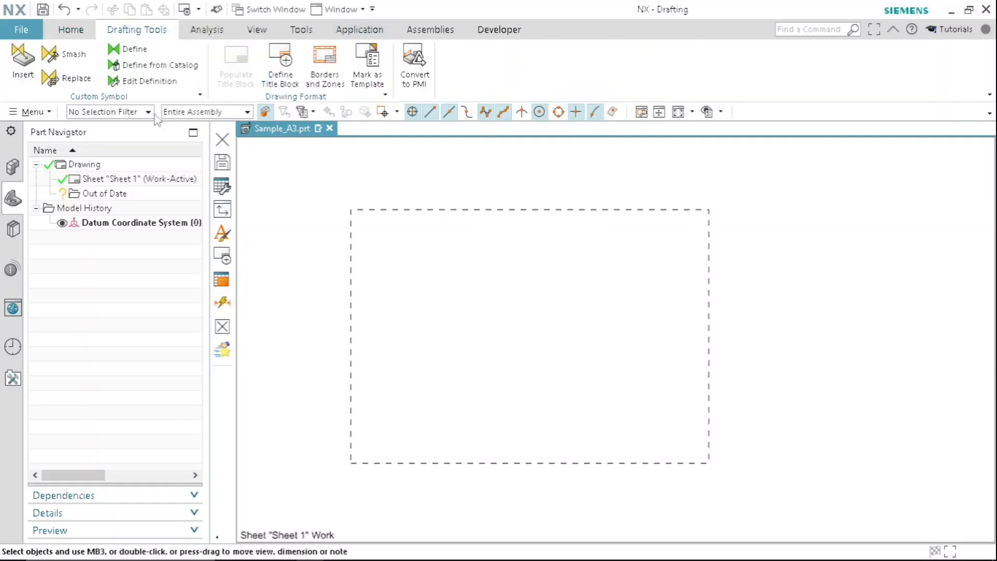
left_click(324, 79)
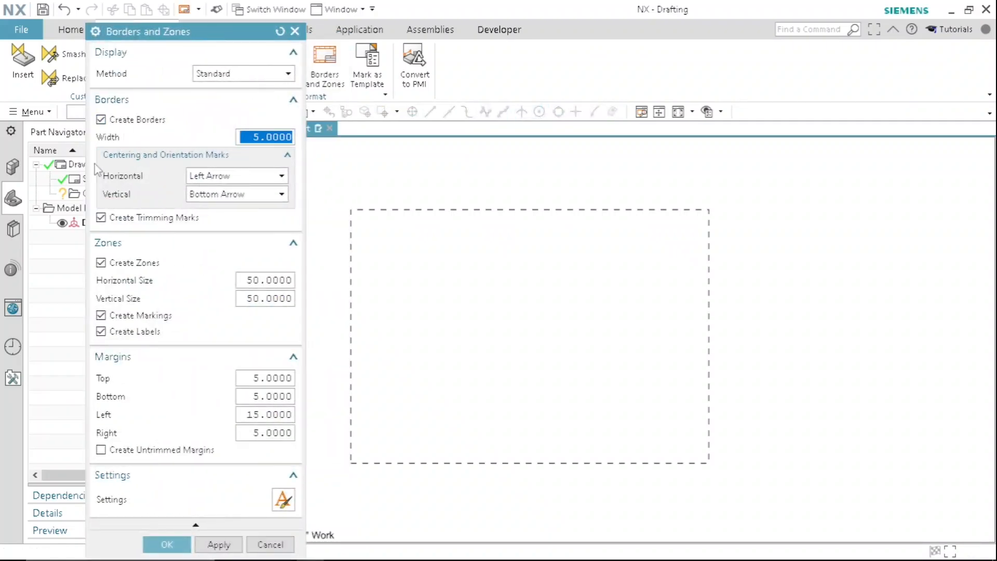
left_click(245, 181)
left_click(231, 191)
left_click(247, 196)
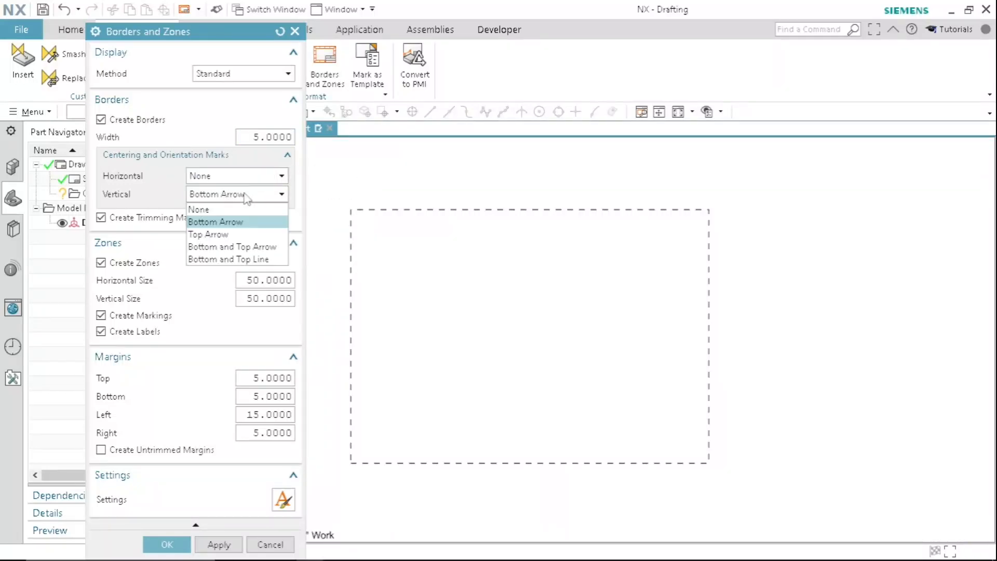
left_click(218, 210)
- Set the horizontal and vertical zone sizes to 27
mouse_move(213, 15)
left_mouse_down()
mouse_move(210, 34)
mouse_move(202, 25)
left_mouse_up()
double_click(240, 274)
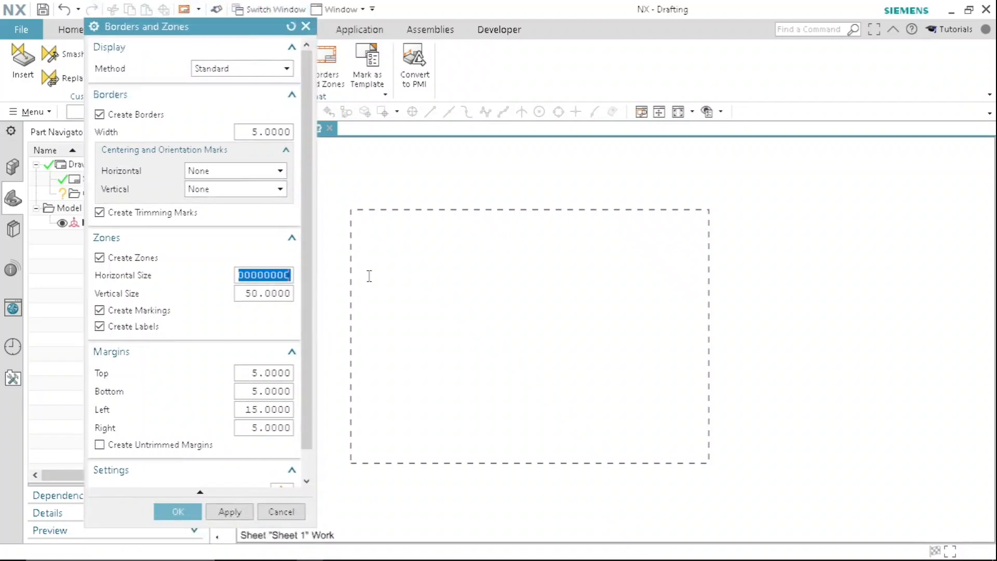
type("27")
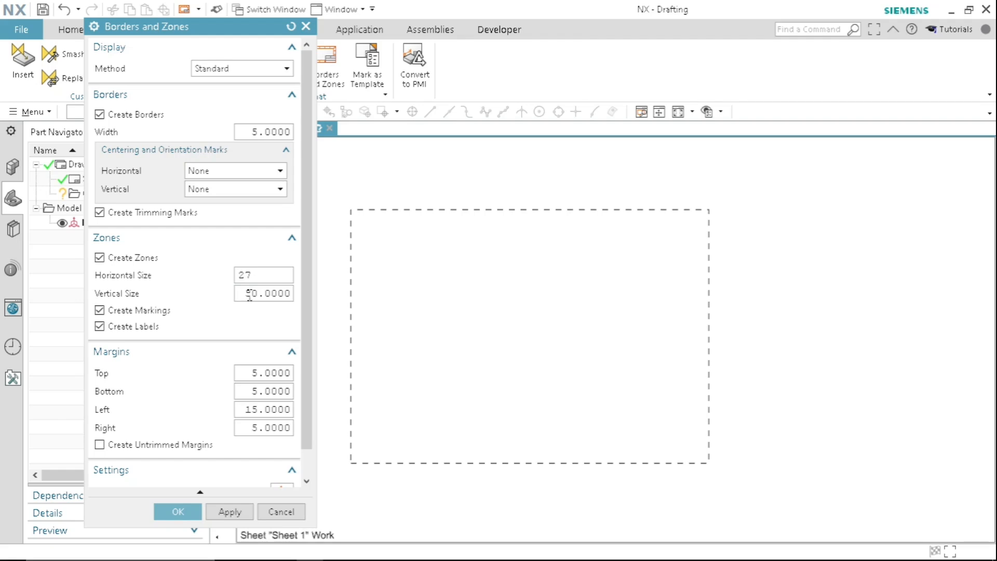
key("Tab")
type("27")
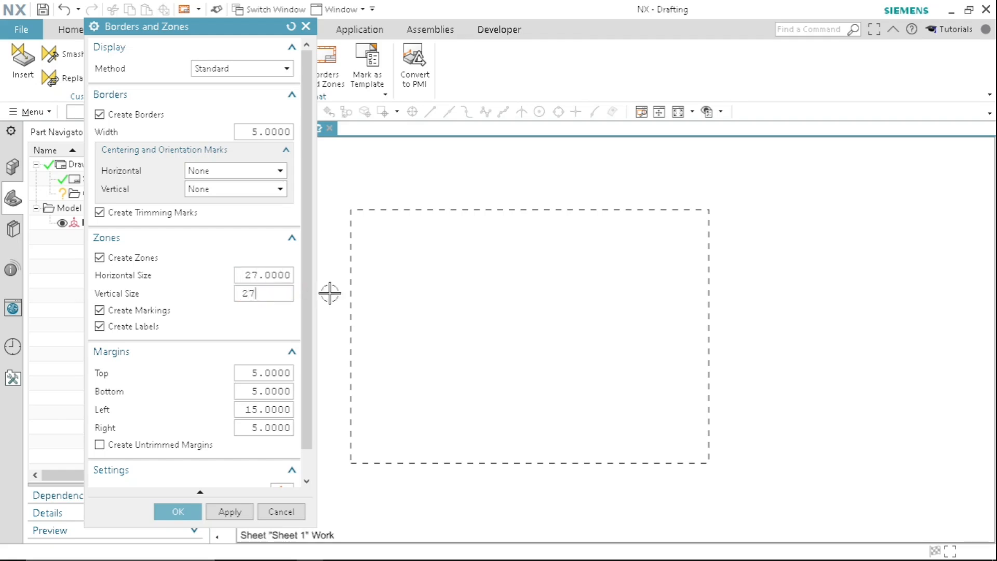
- Set the top, bottom, left and right margins of the sheet borders to 3
double_click(251, 373)
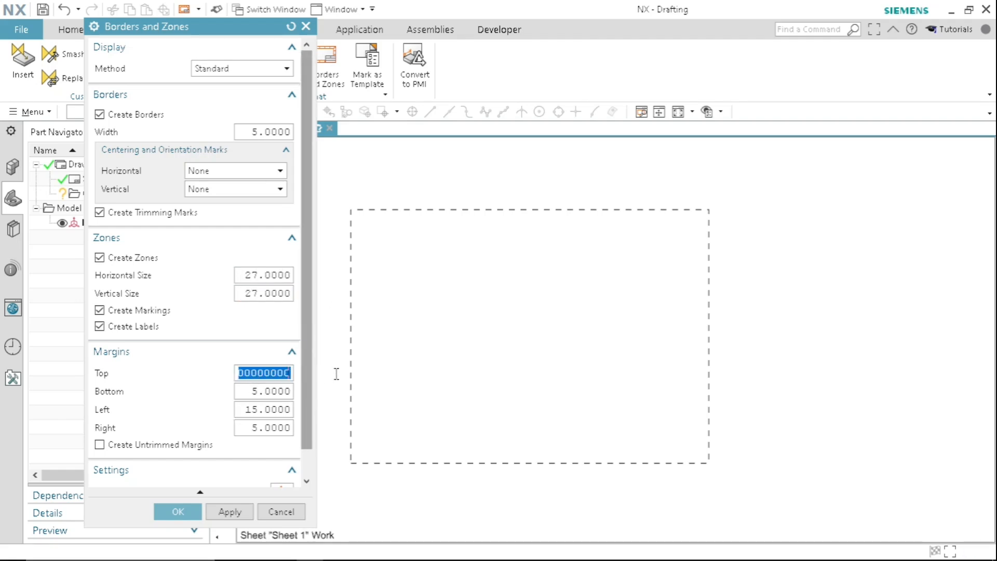
type("3")
double_click(253, 392)
type("3")
double_click(247, 408)
type("3")
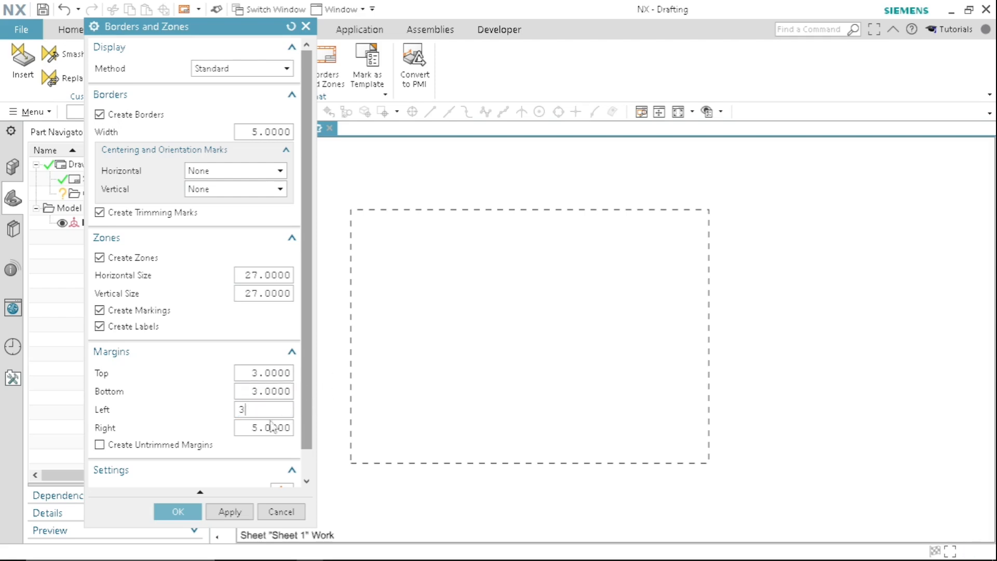
double_click(252, 426)
type("3")
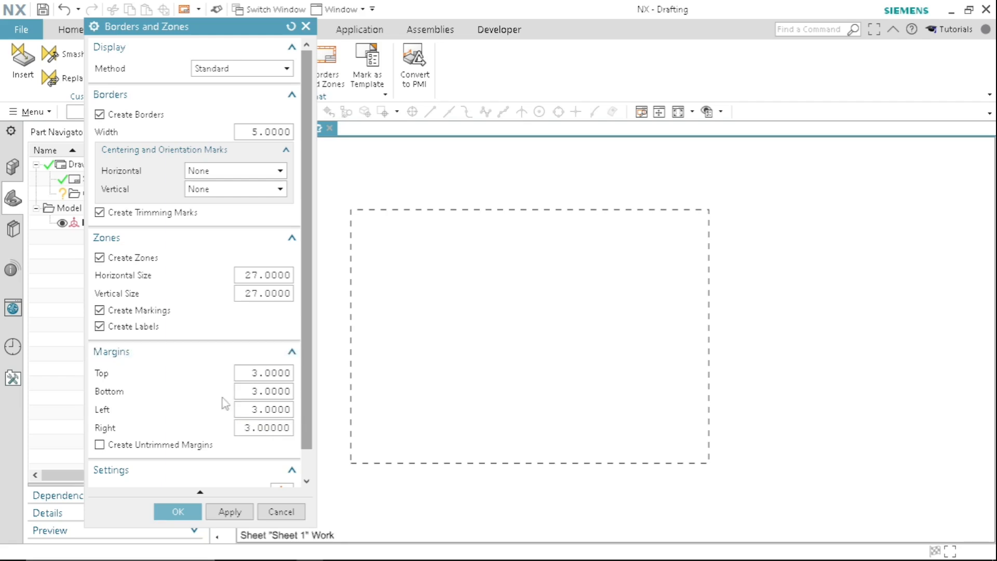
- Open the borders and zones settings and set the corner trimming marks' length and width to 5
scroll(304, 357, "down", 1)
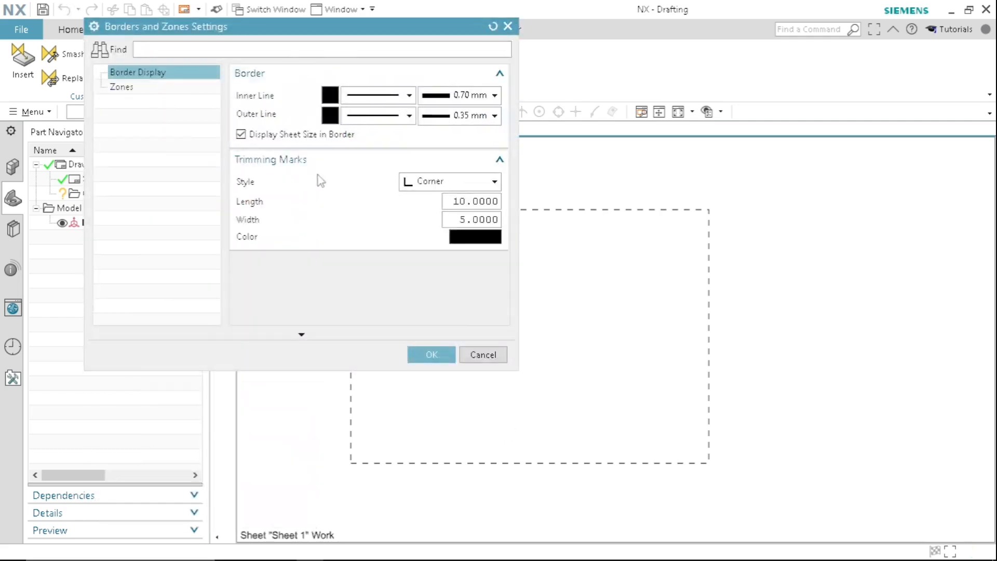
left_click_drag(456, 201, 553, 202)
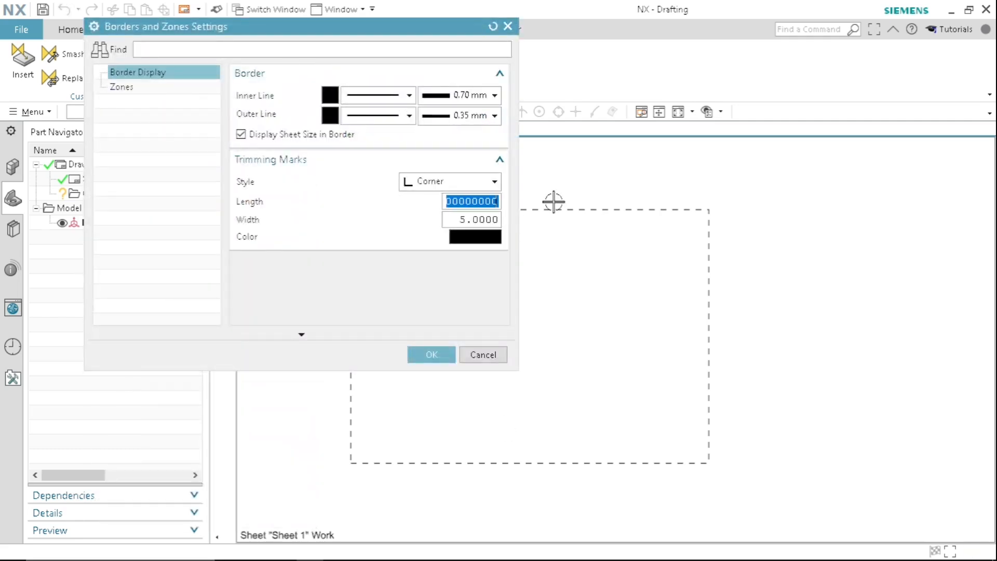
type("5")
type("5")
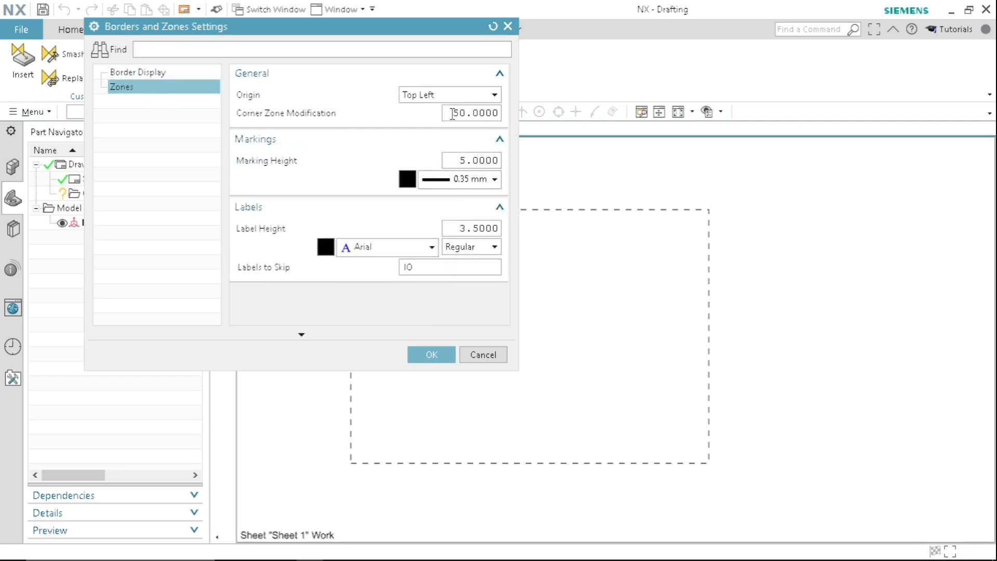
- Keep the zone origin at Top Left, close the settings and create the borders and zones on the sheet
left_click(449, 96)
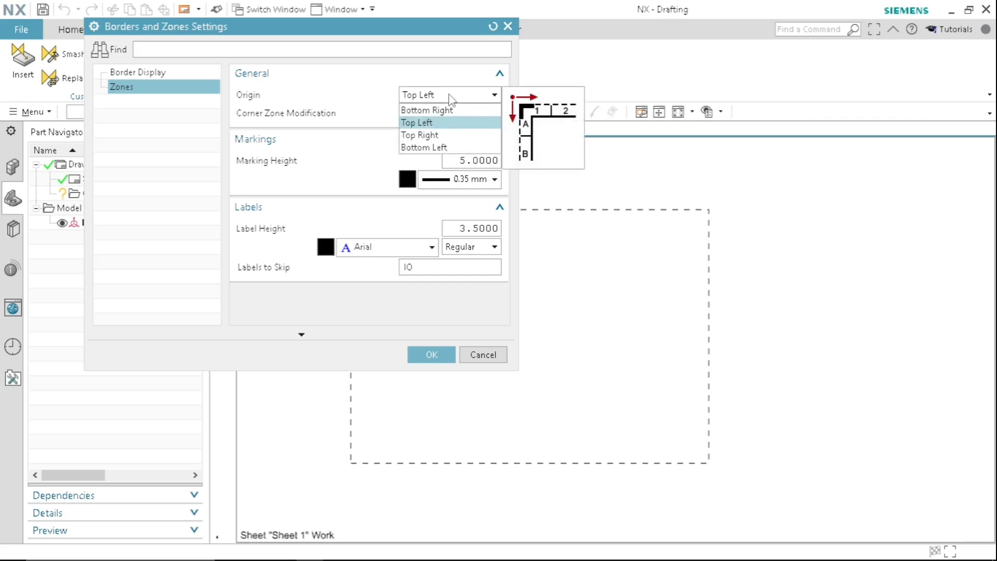
left_click(451, 97)
left_click(479, 355)
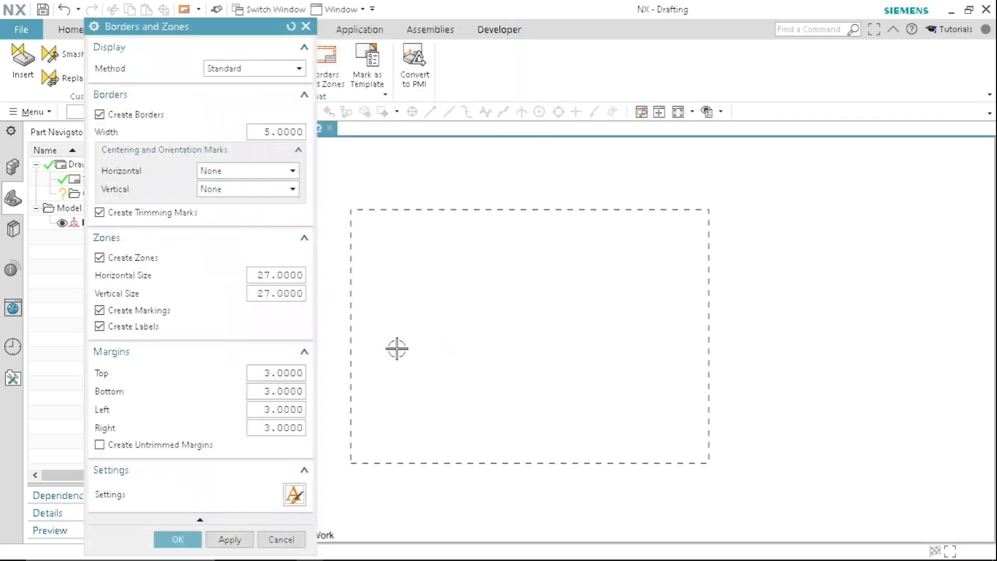
left_click(179, 539)
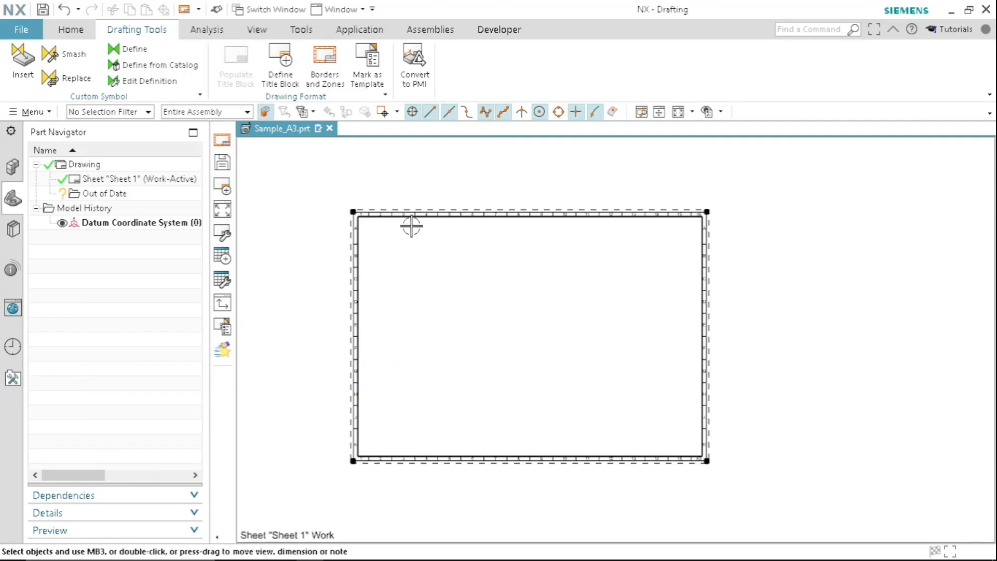
- Examine the border lines, zone labels and corner trimming marks around the A3 sheet
scroll(411, 226, "up", 5)
scroll(532, 193, "down", 2)
middle_click_drag(634, 262, 572, 232)
scroll(561, 223, "down", 3)
middle_click_drag(710, 318, 625, 259)
scroll(653, 327, "up", 4)
scroll(652, 333, "down", 2)
mouse_move(753, 385)
middle_mouse_down()
mouse_move(733, 369)
mouse_move(735, 353)
middle_mouse_up()
middle_click_drag(506, 296, 507, 356)
scroll(570, 309, "down", 2)
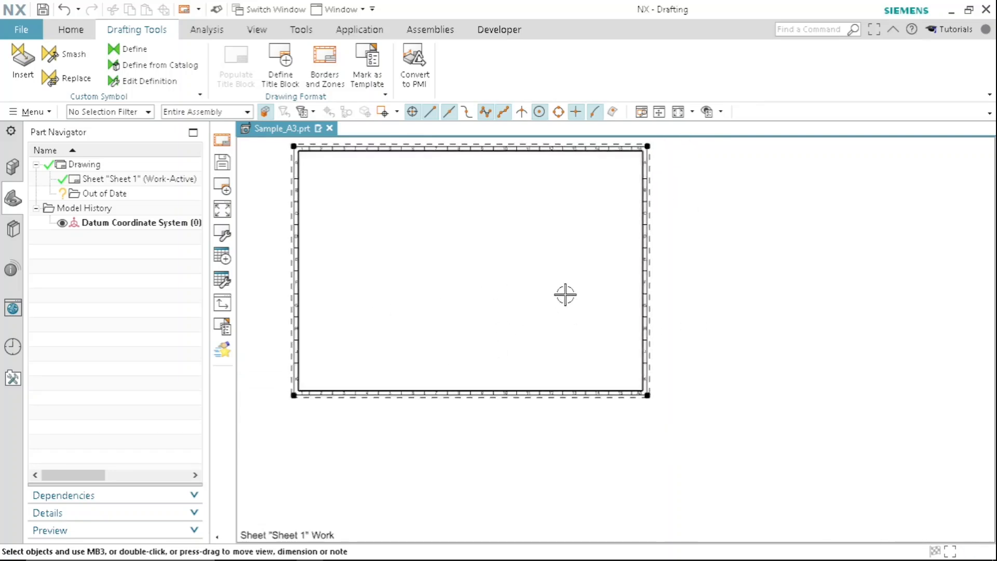
middle_click_drag(566, 295, 563, 331)
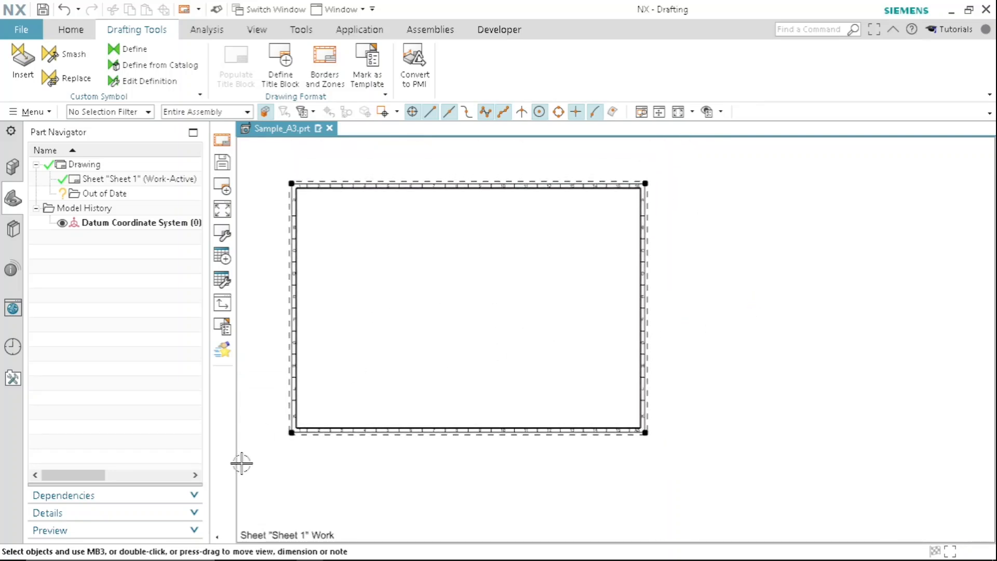
- Switch to the template_Sample.PNG image in Photos and examine the rows, columns and labels of the sample title block
left_click(952, 11)
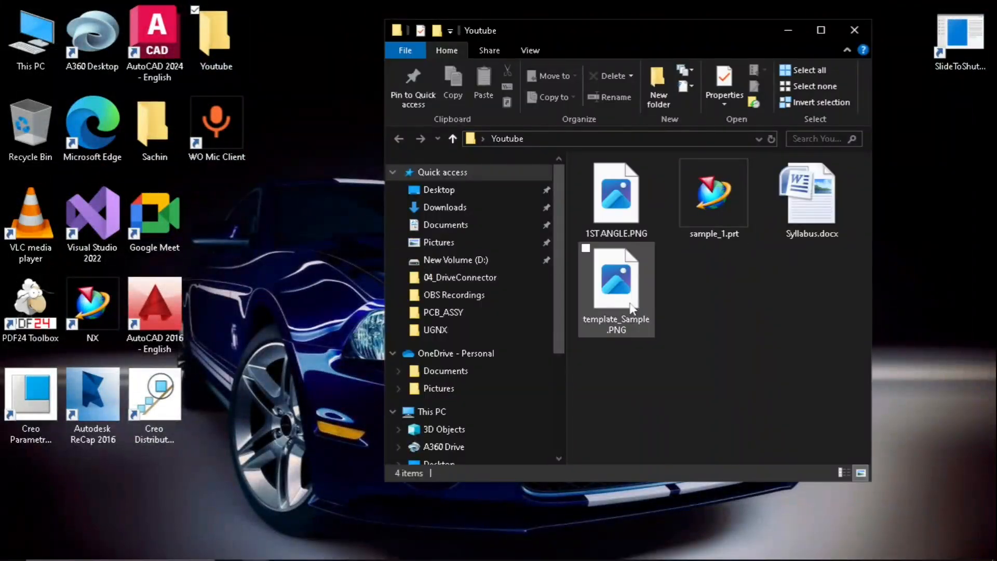
left_click(626, 307)
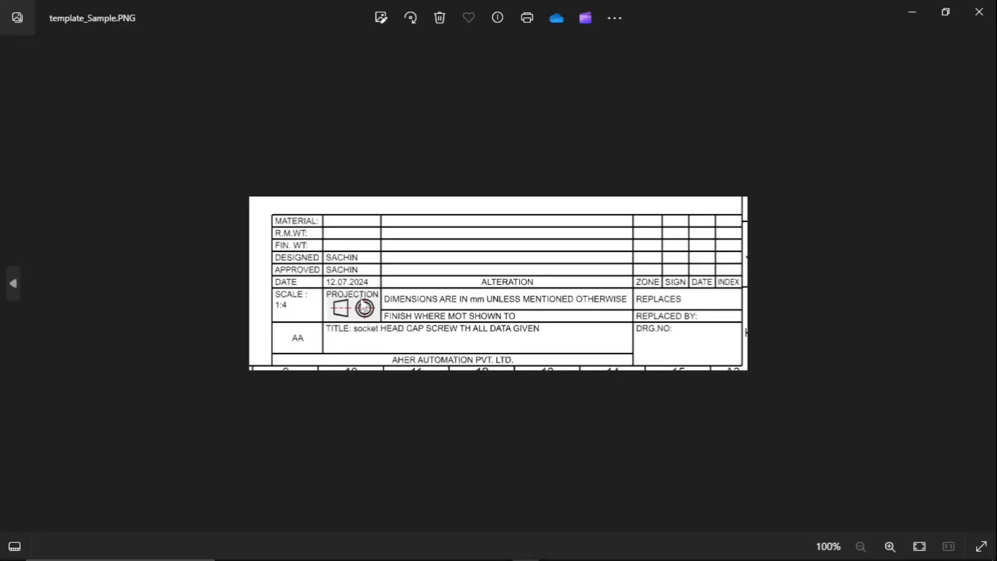
scroll(383, 260, "up", 2)
scroll(387, 254, "down", 2)
scroll(382, 242, "up", 1)
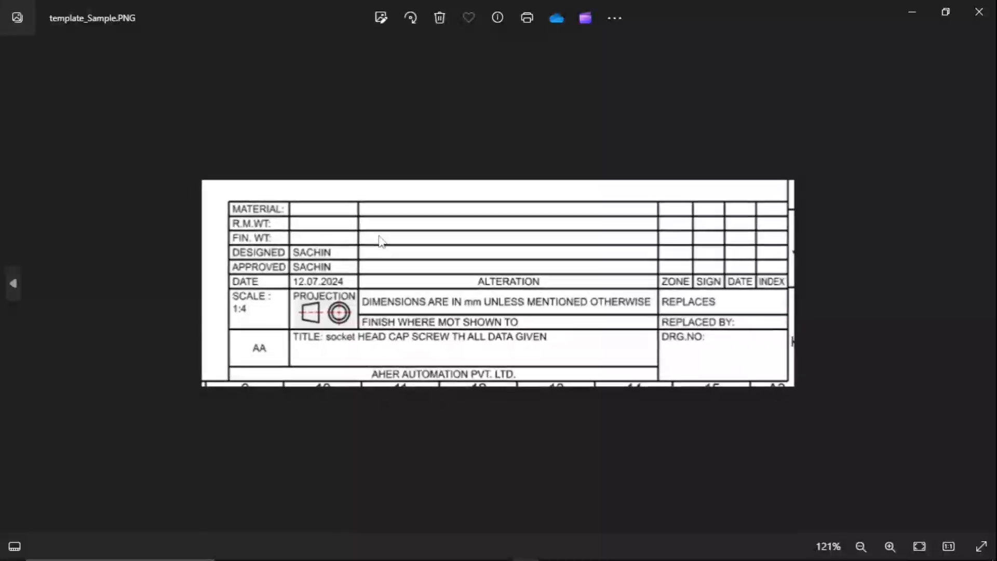
scroll(381, 239, "down", 1)
scroll(380, 249, "up", 2)
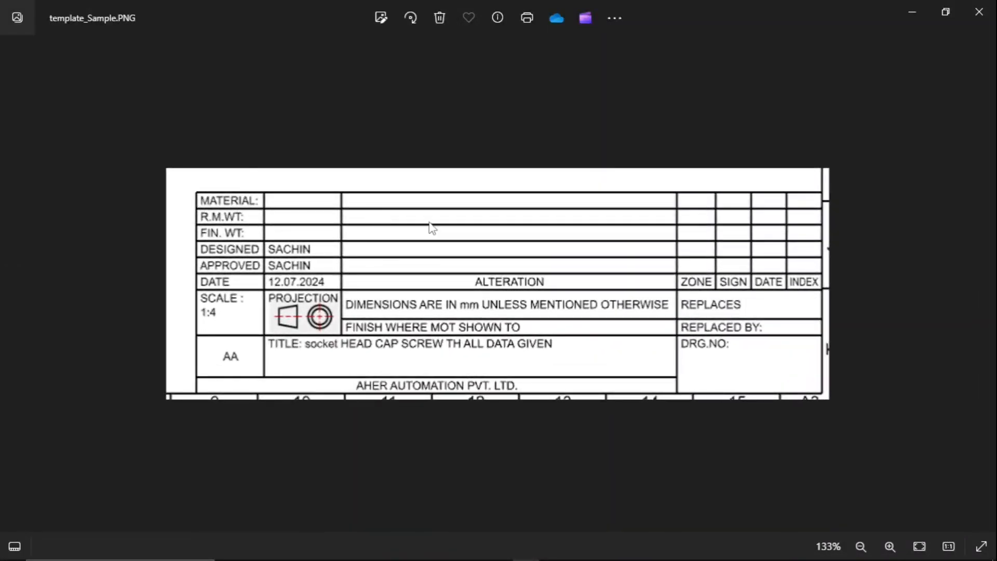
mouse_move(655, 537)
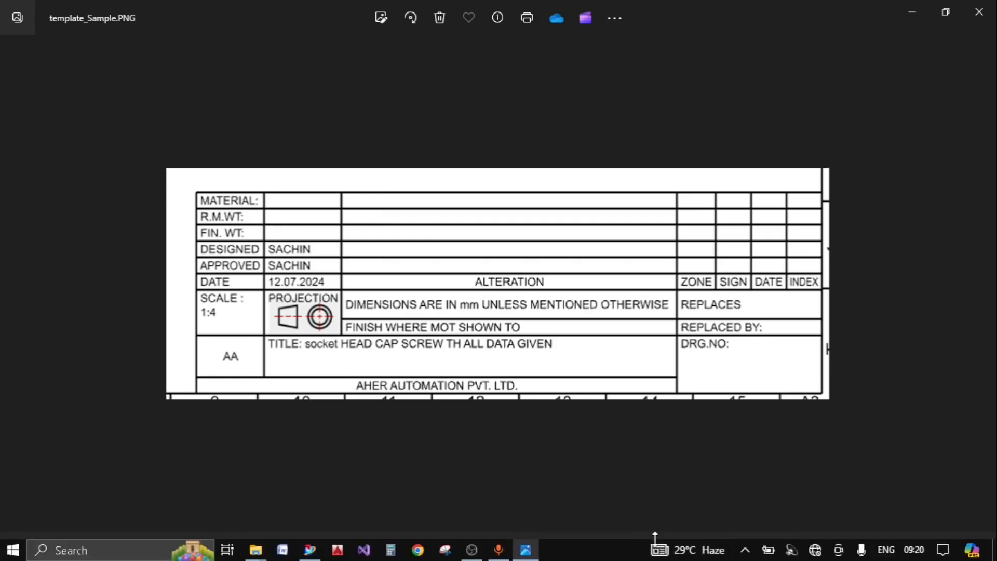
- Return to NX and place a 7-column, 10-row tabular note with column width 20, anchored Bottom Right at the inner border's lower-right corner
key("alt+Tab")
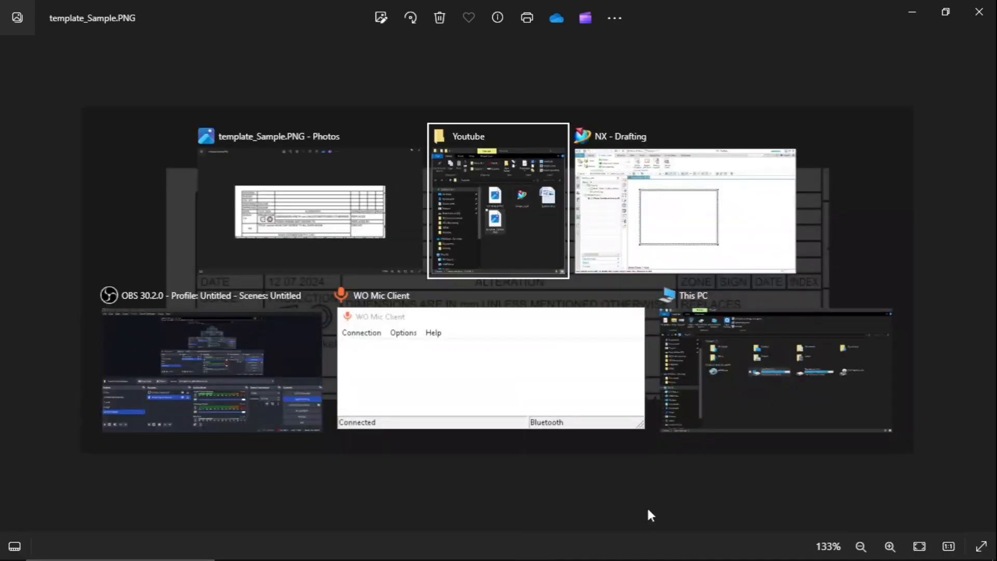
key("alt+Tab")
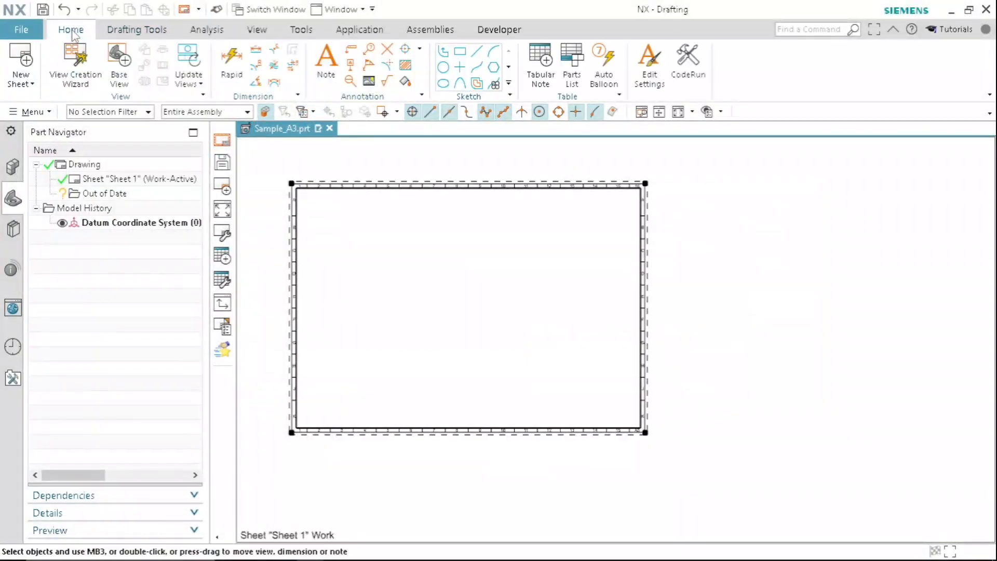
left_click(549, 81)
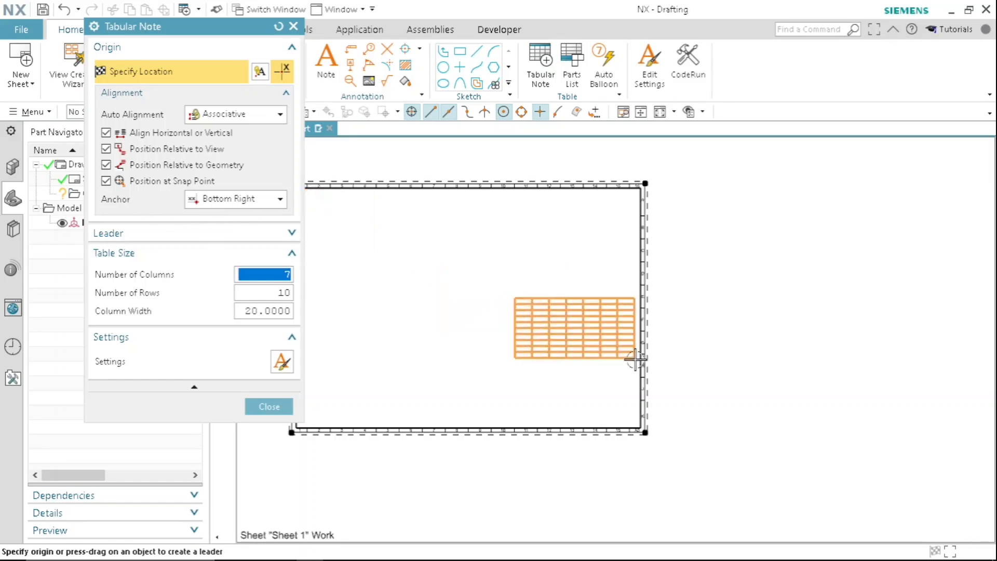
scroll(634, 423, "up", 1)
scroll(615, 318, "down", 2)
scroll(616, 373, "up", 2)
scroll(633, 395, "up", 2)
scroll(634, 400, "up", 5)
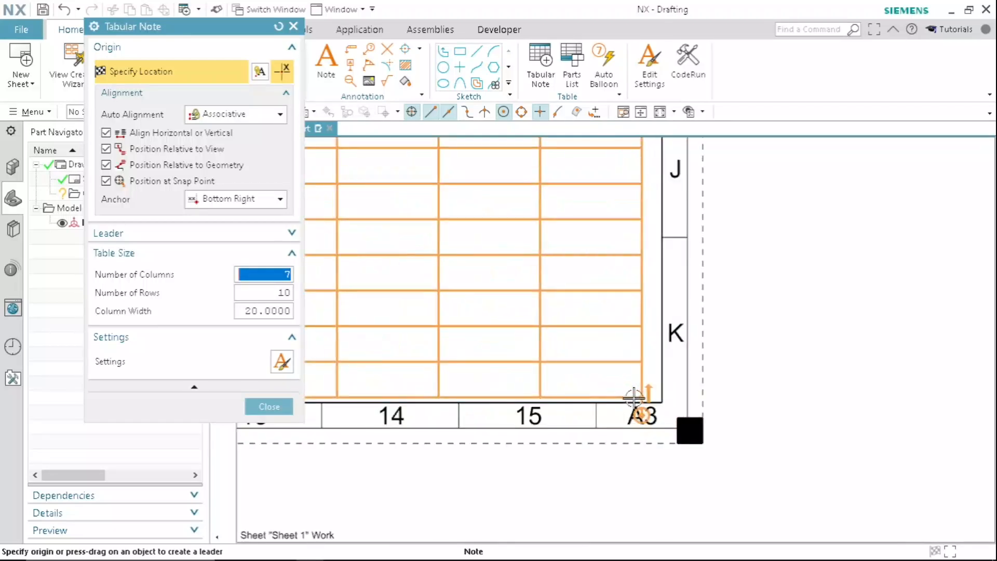
left_click(663, 403)
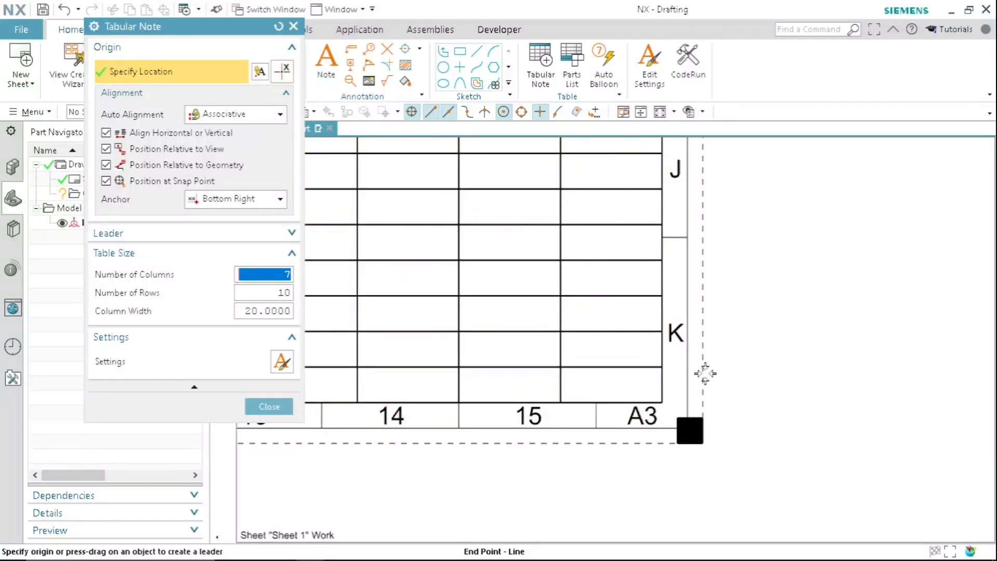
left_click(269, 406)
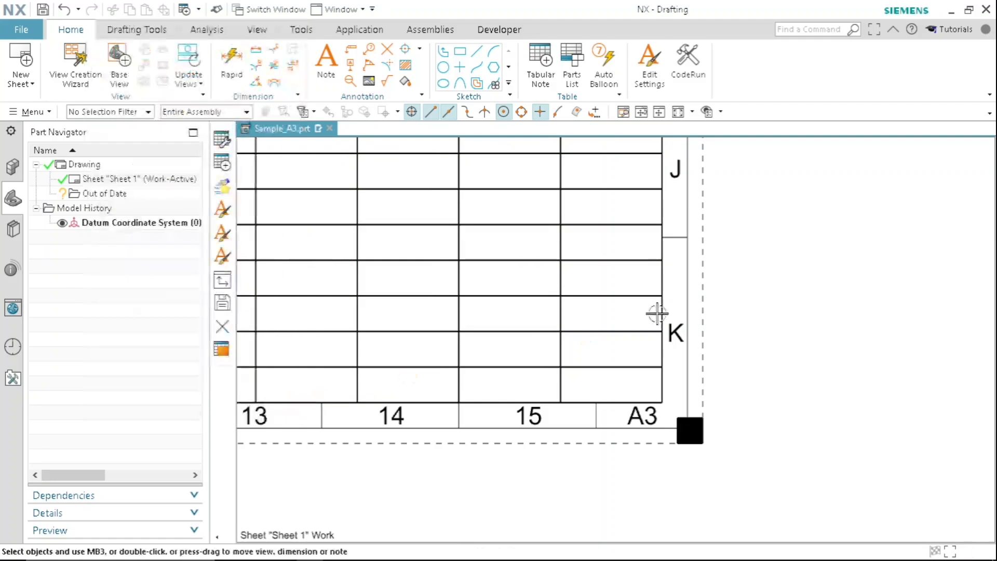
- Check the sample title block in Photos, return to NX and enter "material" in the top cell of the table's first column
scroll(752, 345, "down", 3)
scroll(680, 335, "down", 1)
scroll(500, 312, "up", 2)
scroll(492, 310, "down", 1)
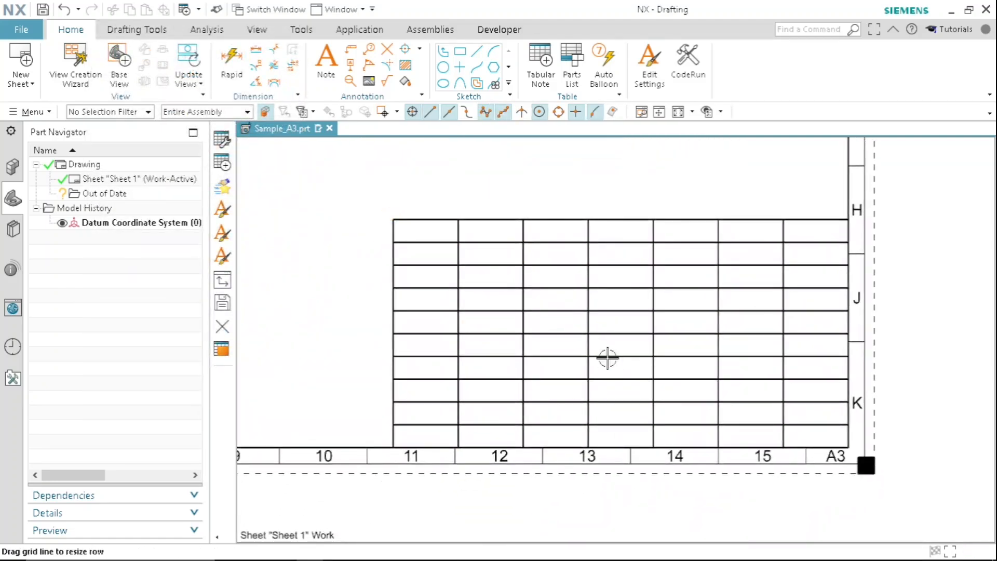
key("alt+Tab")
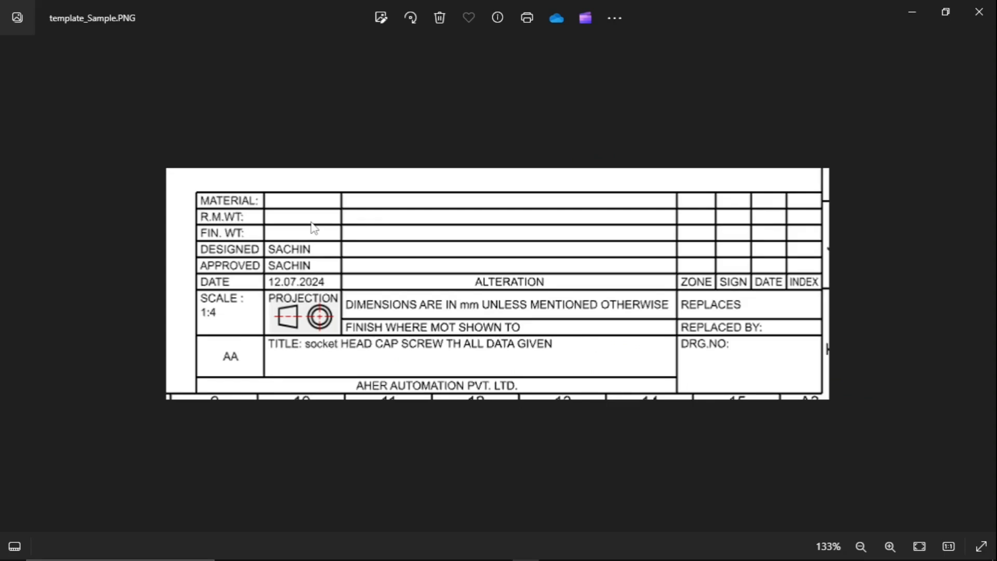
key("alt+Tab")
double_click(433, 231)
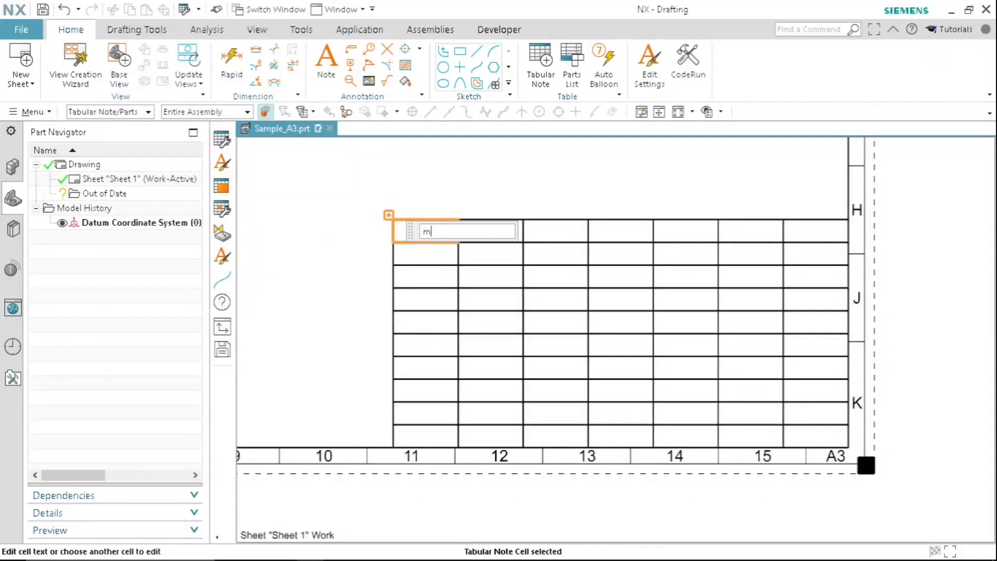
key("Return")
- Enter "rm.wt." and "fin.wt" in the second and third cells of the table's first column
left_click(433, 253)
double_click(433, 255)
type("rm.wt")
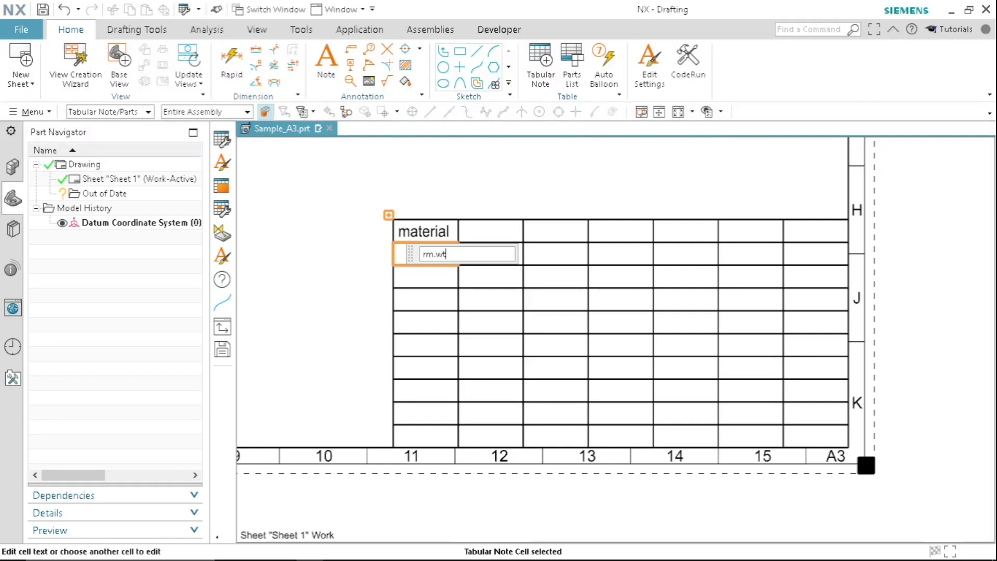
type(".")
key("Return")
left_click(423, 277)
double_click(425, 279)
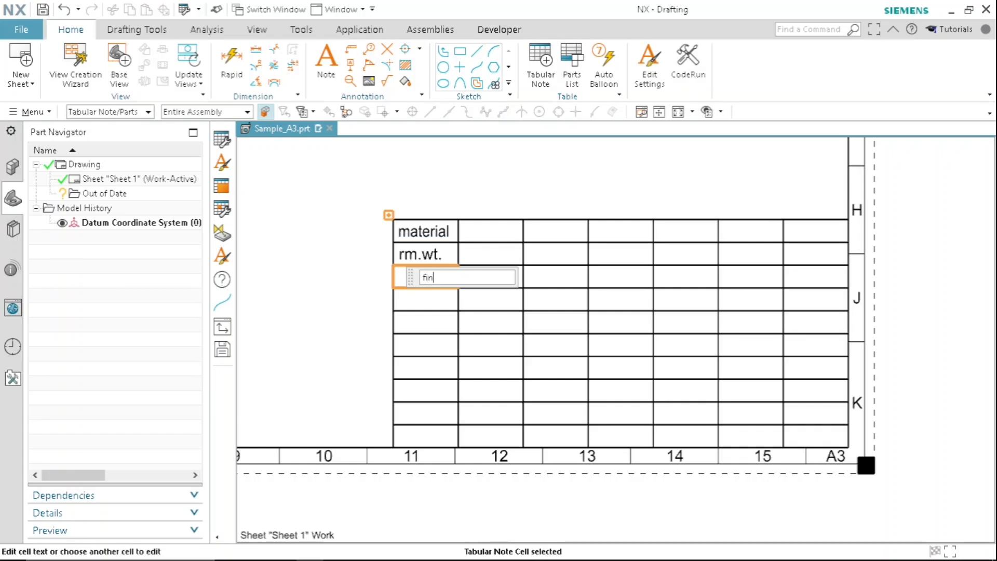
key("Return")
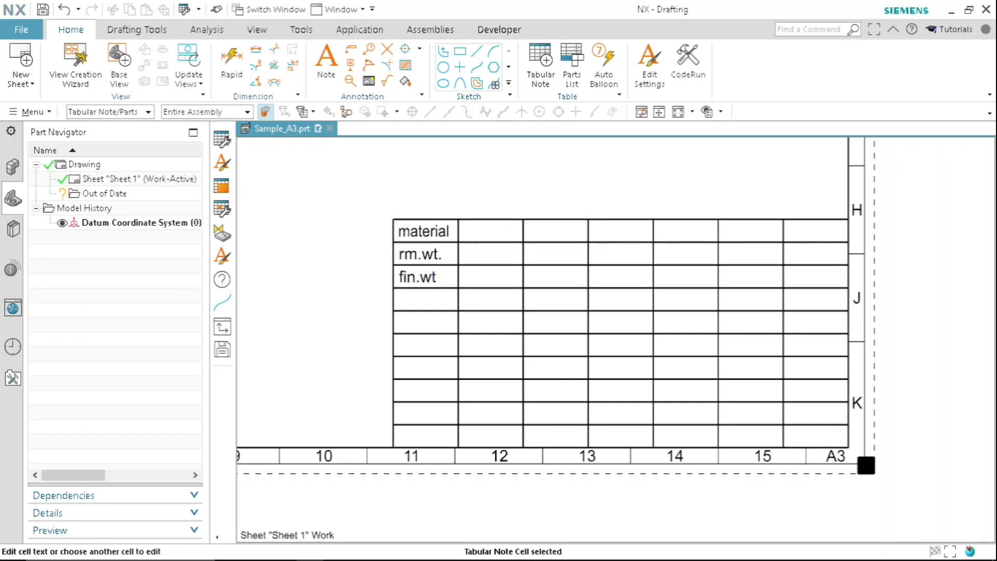
- Check the sample image in Photos, return to NX and enter "DESIGNED" and "APPROVED" in the first column's fourth and fifth cells
left_click(419, 299)
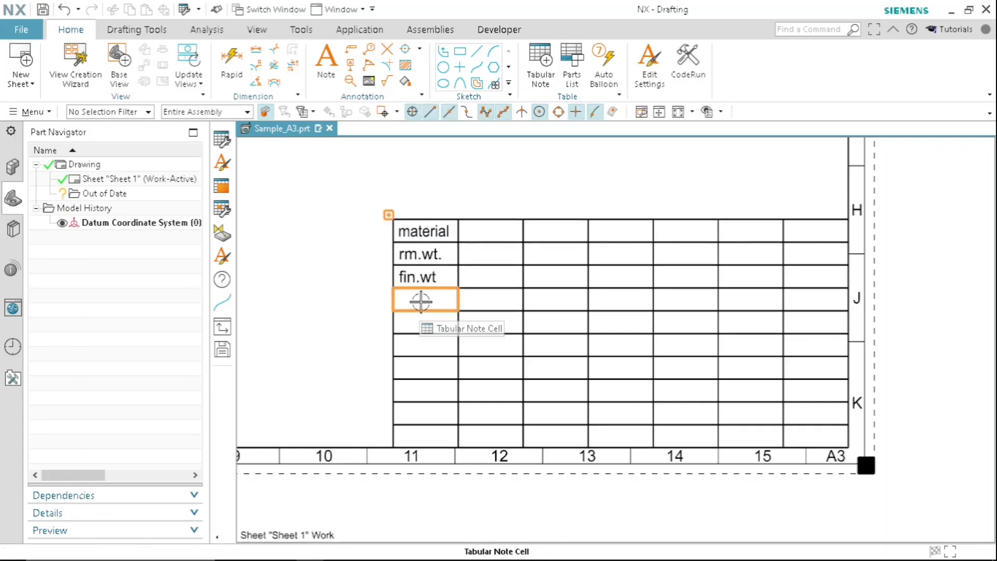
key("alt+Tab")
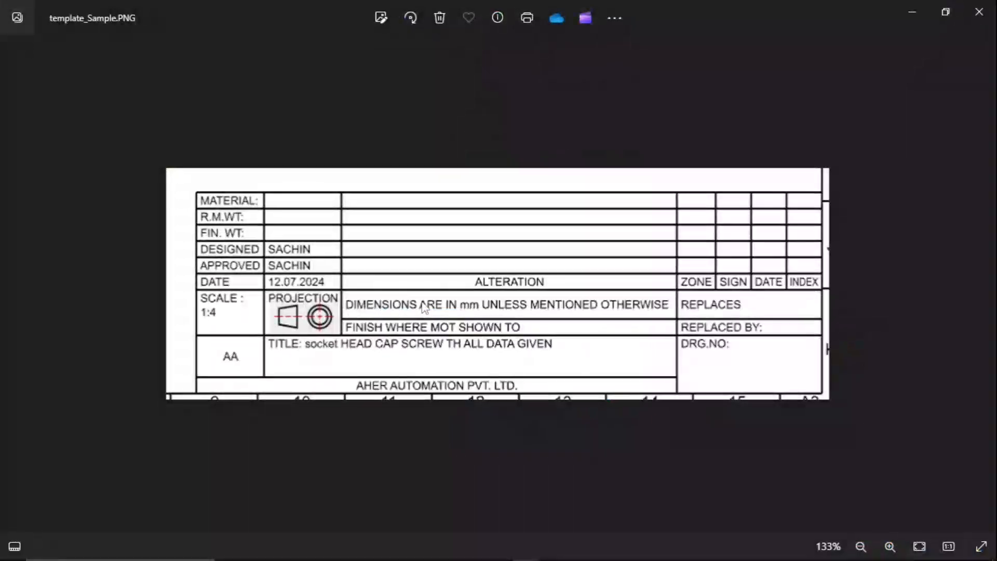
key("alt+Tab")
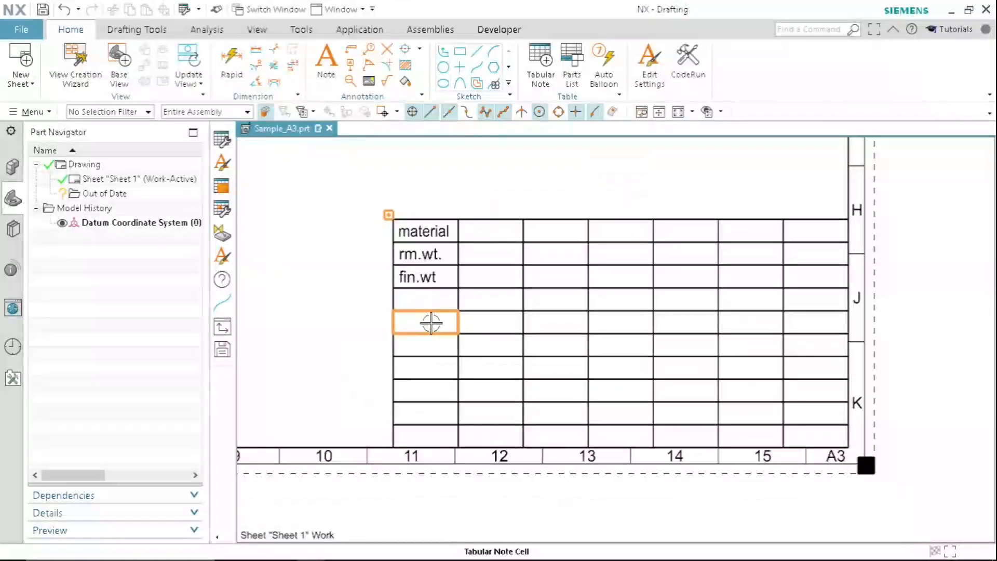
double_click(428, 302)
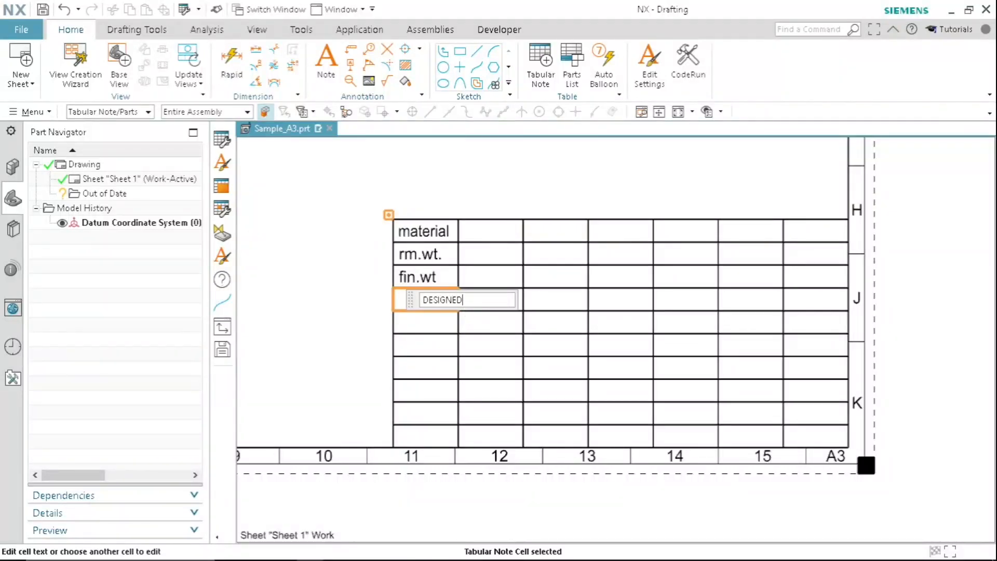
key("Return")
left_click(426, 321)
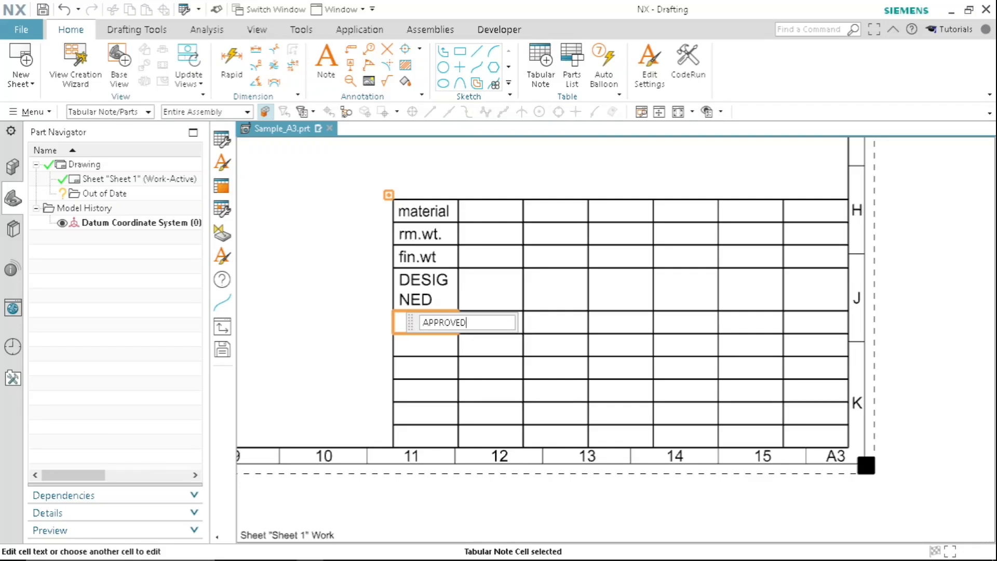
key("Return")
- Enter "DATE" in the first column's sixth cell and widen that column so each label fits on one line
left_click(424, 345)
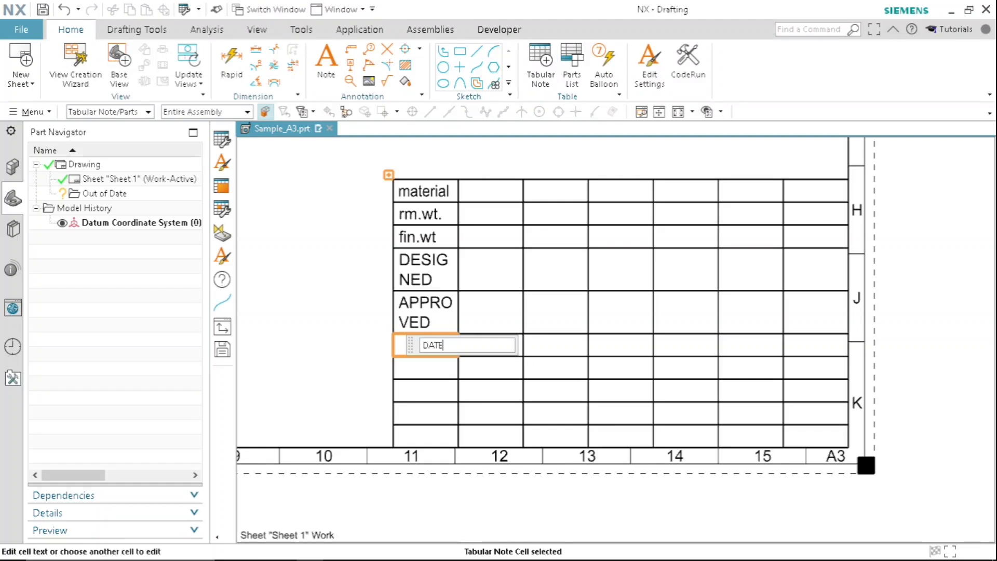
type("DATE")
key("Return")
left_click_drag(393, 193, 357, 194)
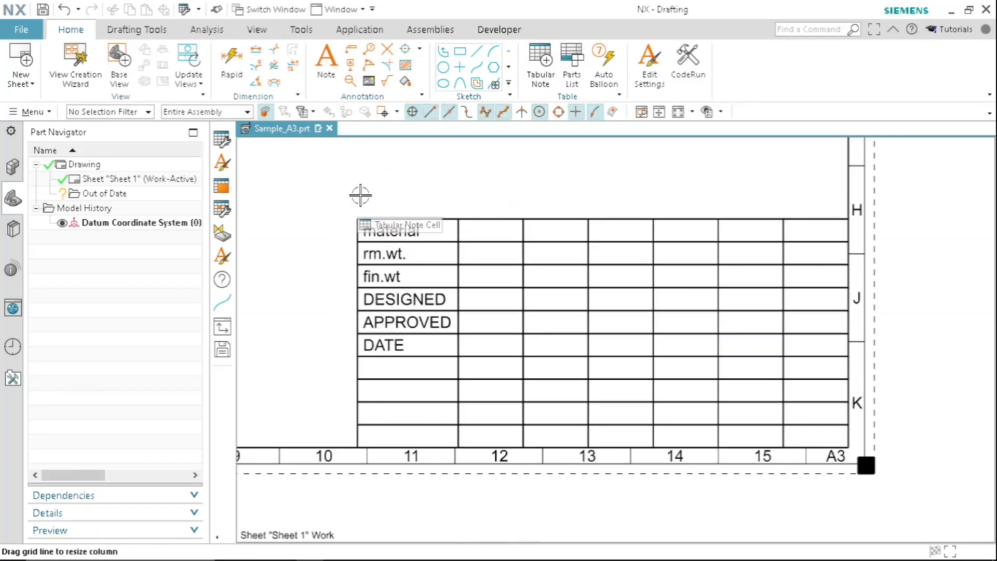
- Merge the seventh and eighth cells of the table's first column and enter "SCALE" in the merged cell
left_click_drag(355, 234, 346, 215)
left_click(382, 371)
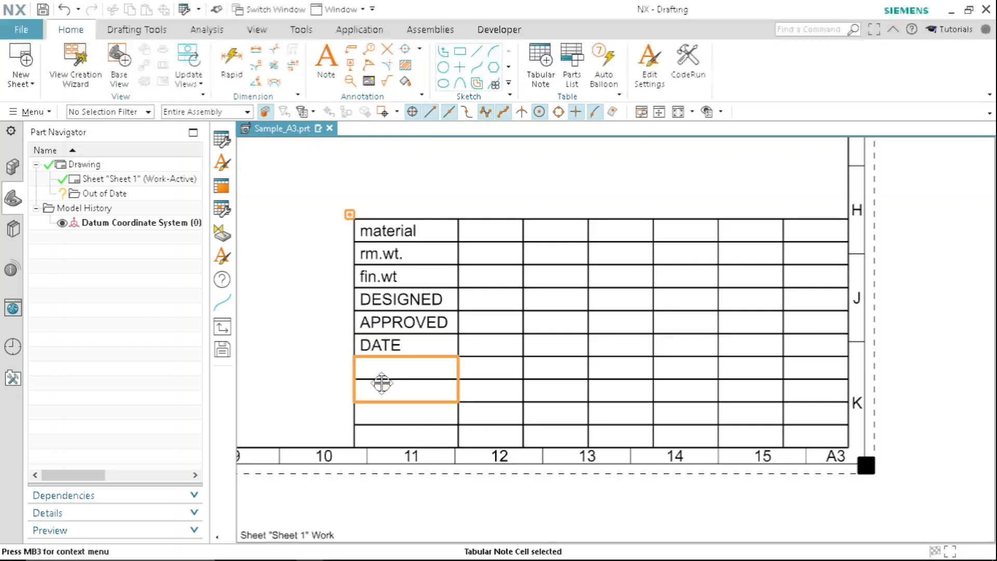
right_click(385, 379)
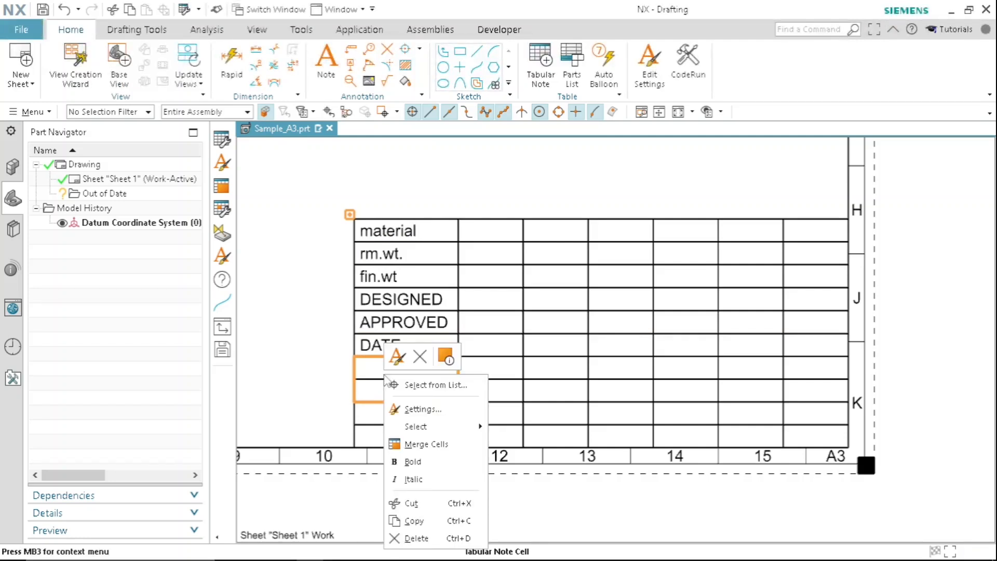
left_click(416, 444)
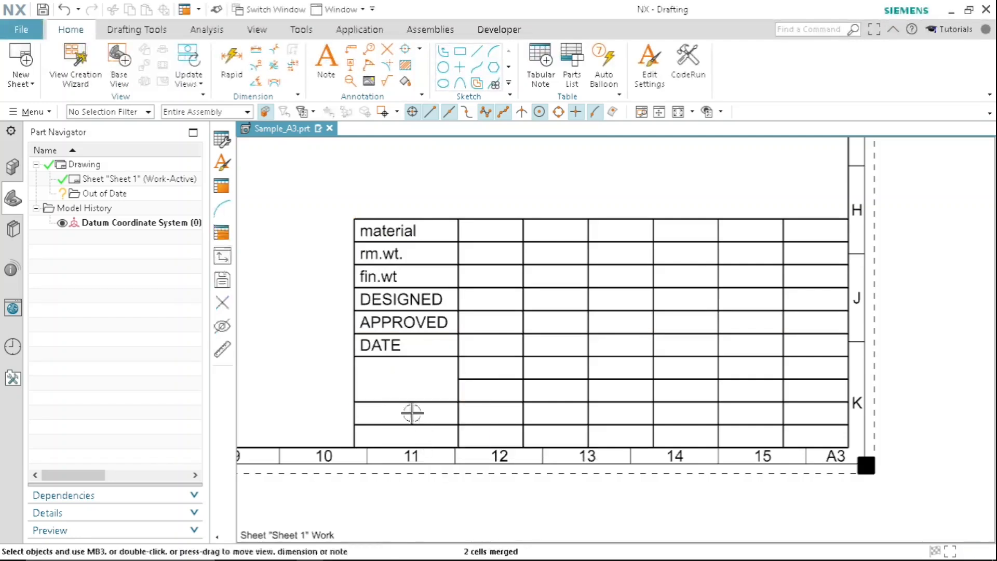
double_click(400, 381)
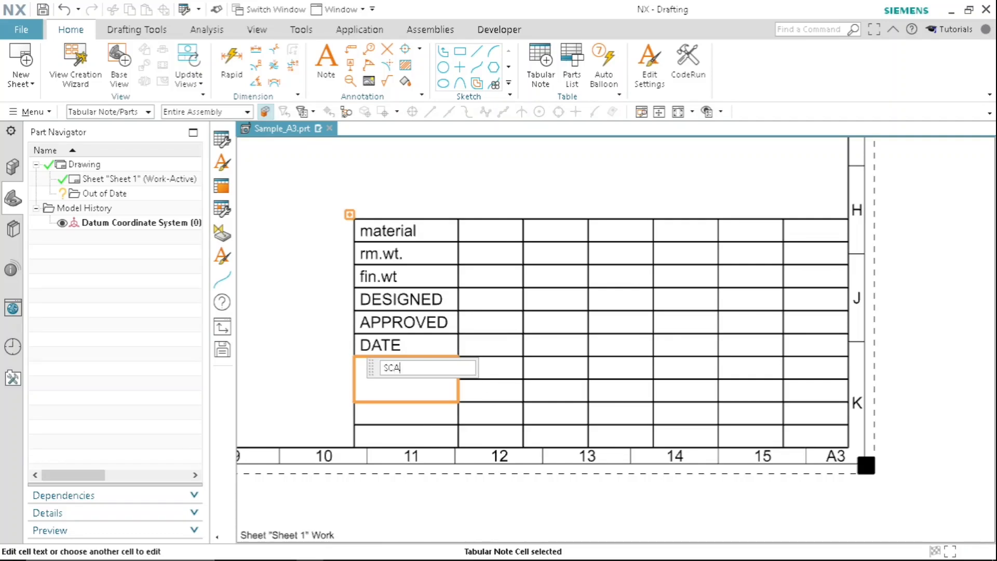
key("Return")
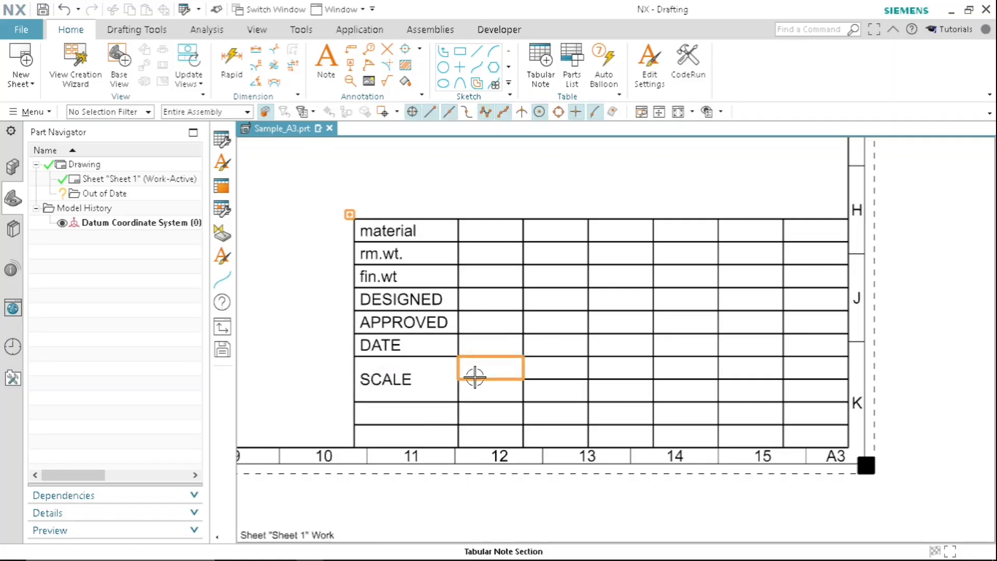
- Set the text alignment of the SCALE cell to Top Left in its cell settings
double_click(431, 365)
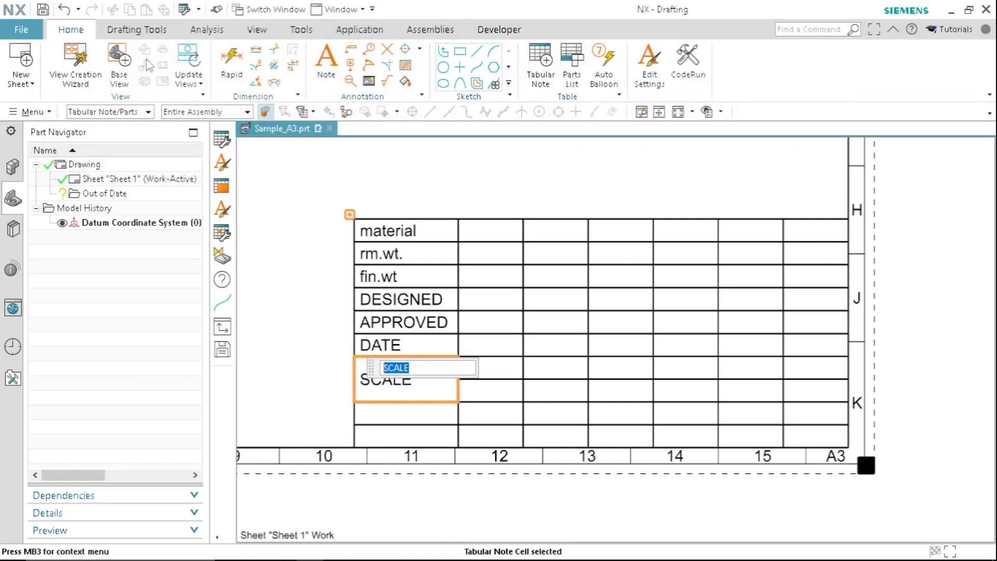
key("Escape")
right_click(404, 379)
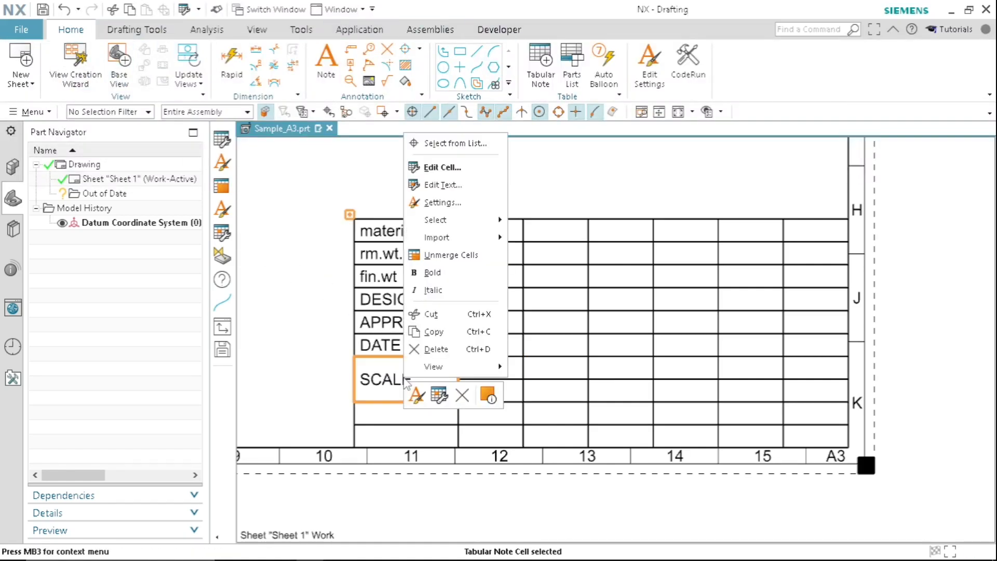
left_click(441, 202)
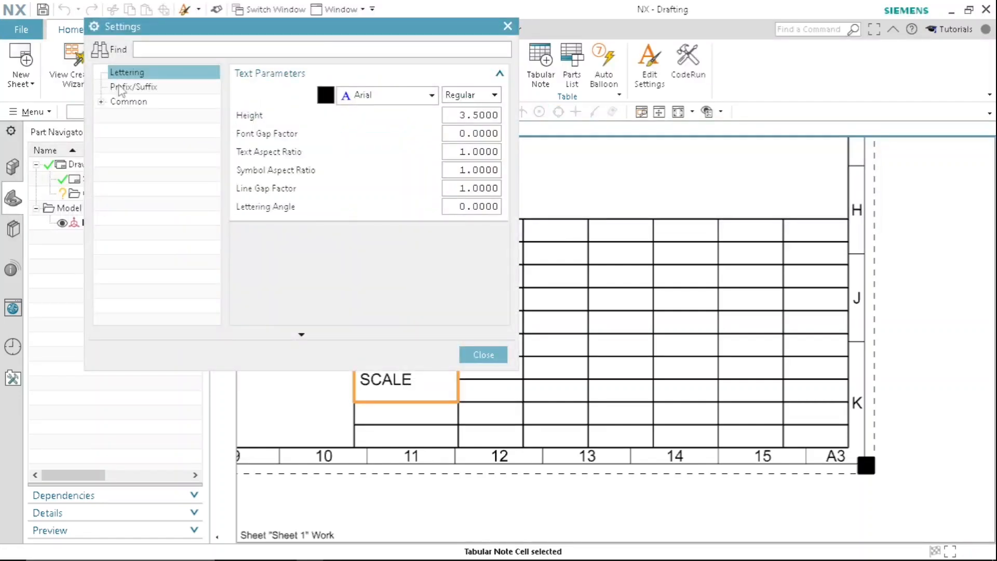
left_click(127, 101)
left_click(131, 116)
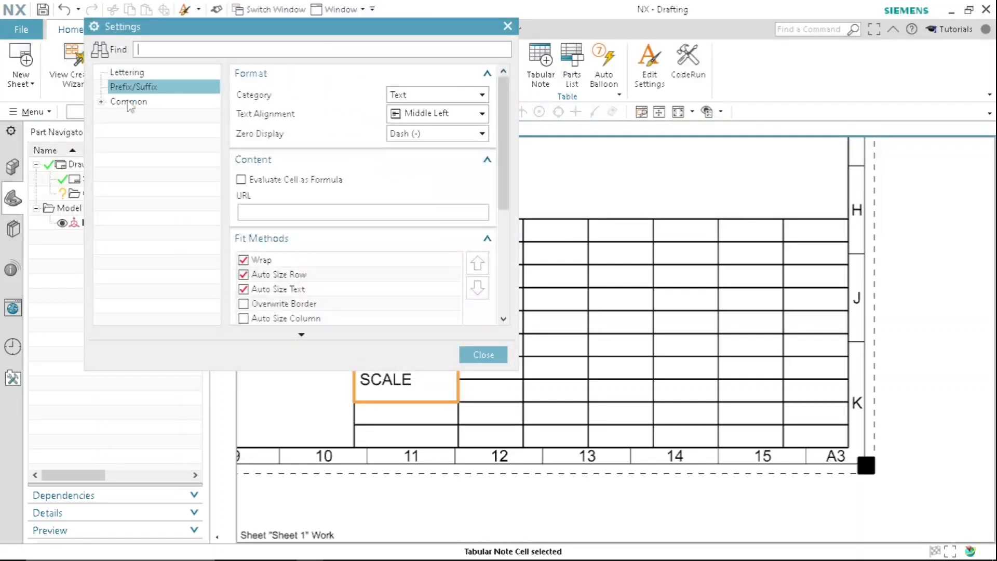
left_click(423, 113)
left_click(431, 131)
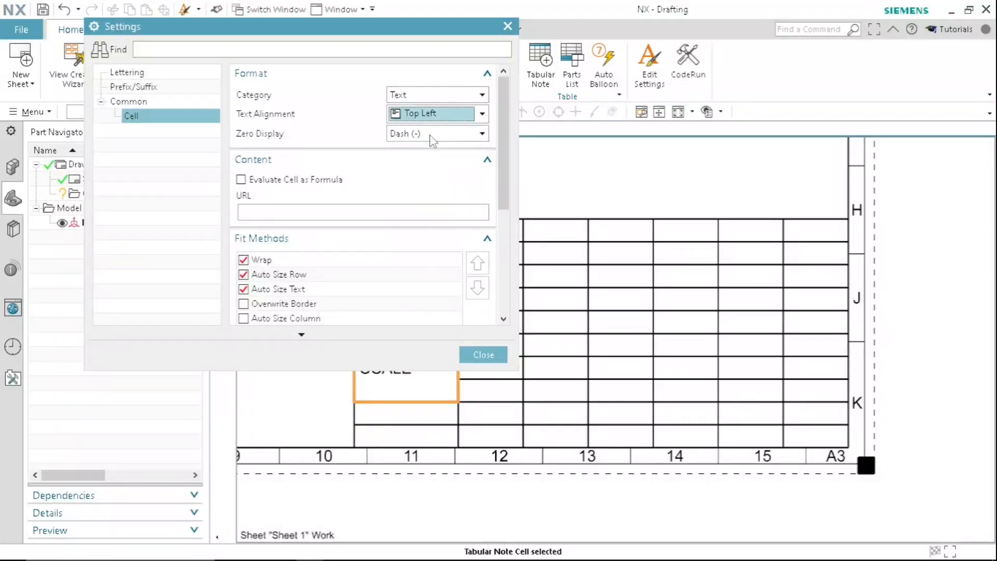
left_click(484, 354)
- Check the sample image in Photos, return to NX and merge the two second-column cells beside SCALE
scroll(486, 286, "down", 2)
middle_click_drag(500, 348, 471, 294, "shift")
scroll(473, 294, "up", 2)
scroll(482, 295, "down", 3)
scroll(452, 280, "up", 2)
scroll(358, 228, "up", 2)
scroll(459, 233, "down", 3)
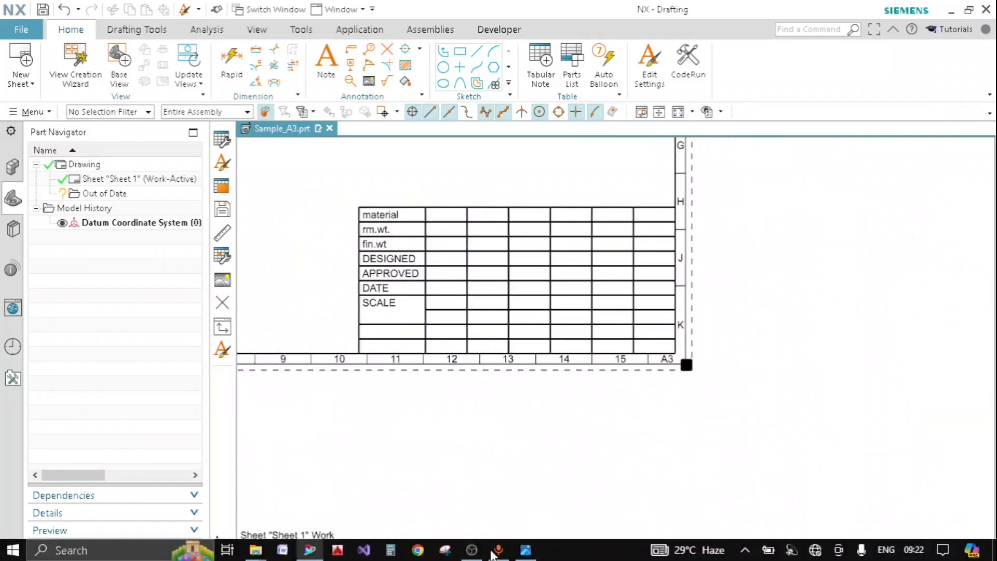
left_click(526, 551)
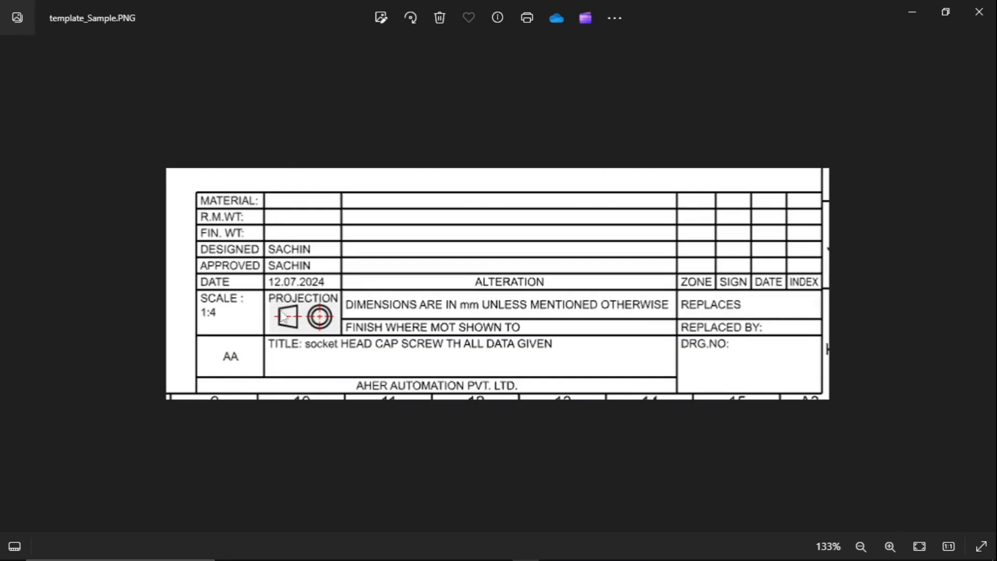
left_click(912, 12)
scroll(450, 312, "up", 5)
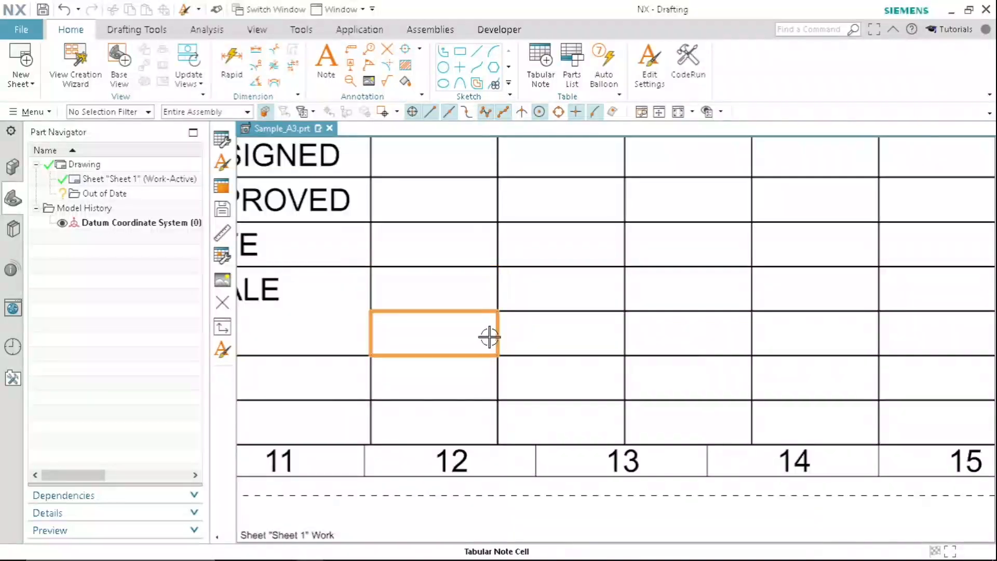
left_click_drag(438, 288, 446, 331)
right_click(434, 303)
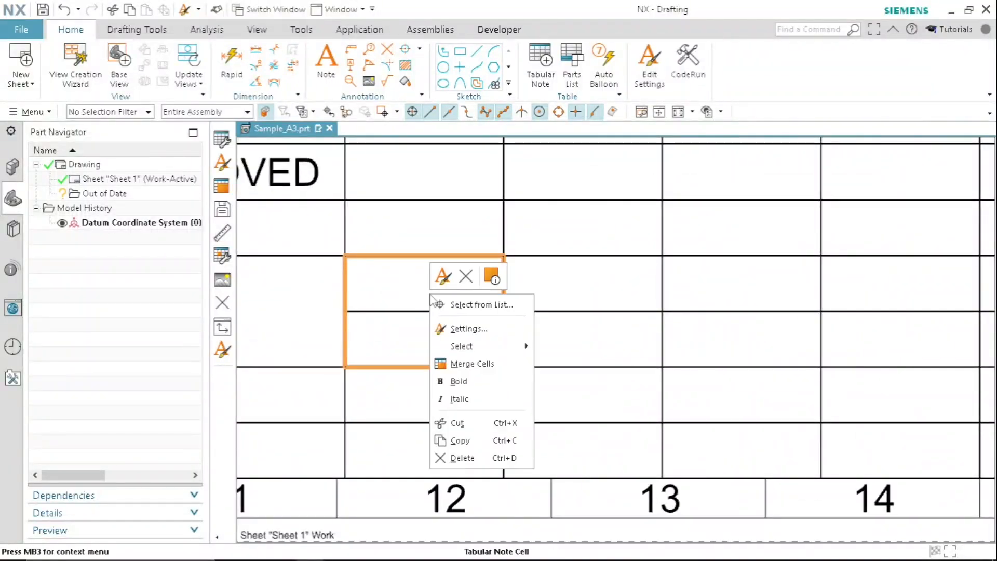
left_click(475, 363)
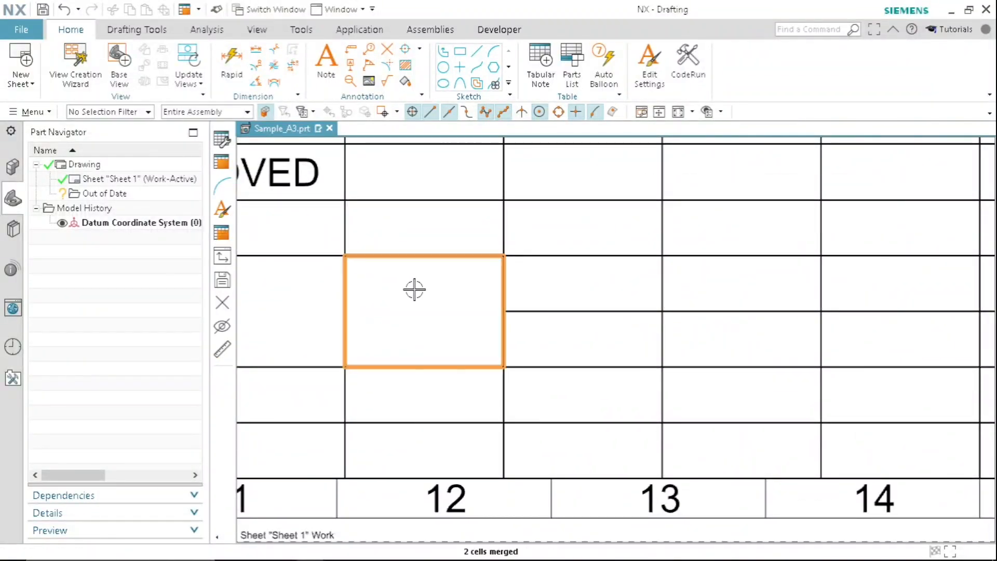
- Enter "PROJECTION" in the merged second-column cell and widen that column so the label fits on one line
double_click(488, 304)
type("PRO")
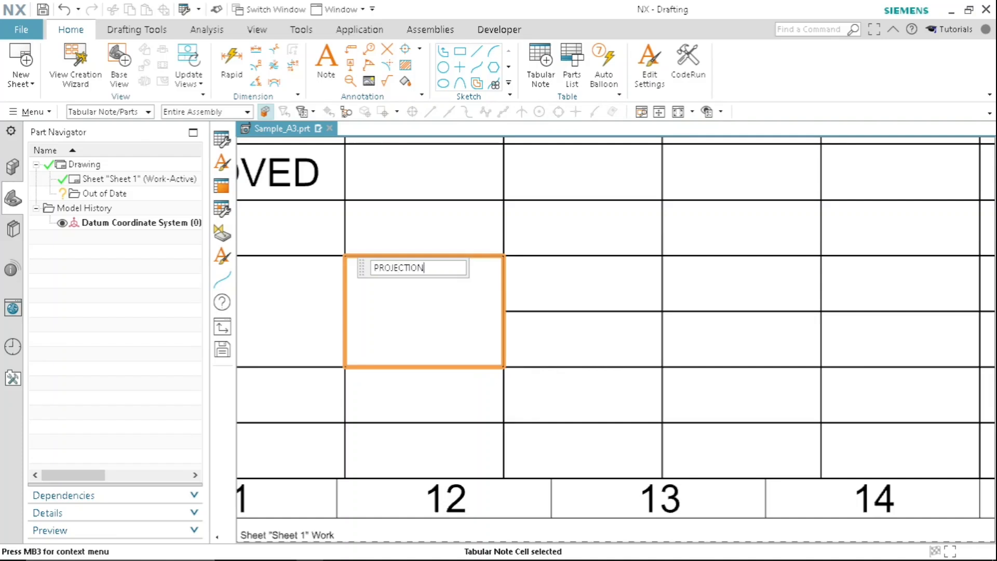
type("JECTION")
key("Return")
scroll(497, 300, "down", 4)
scroll(497, 300, "down", 4)
scroll(472, 263, "up", 2)
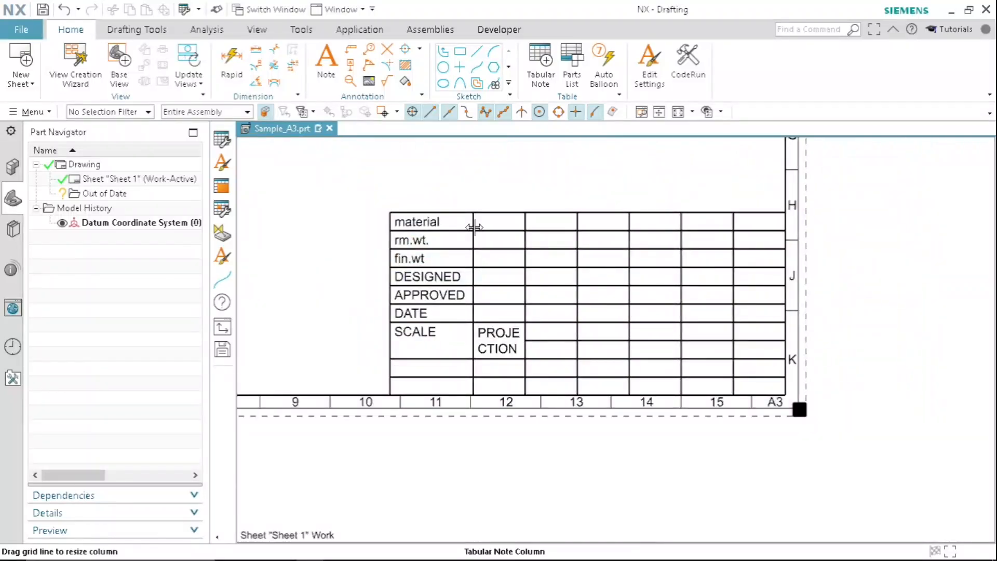
left_click_drag(474, 228, 442, 229)
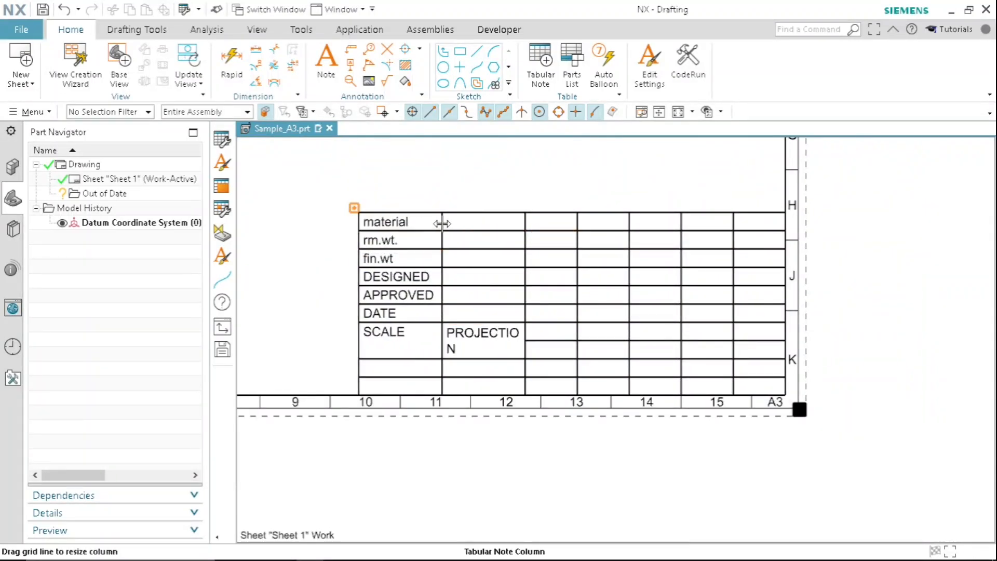
- Set the text alignment of the PROJECTION cell to Top Center in its cell settings
right_click(443, 342)
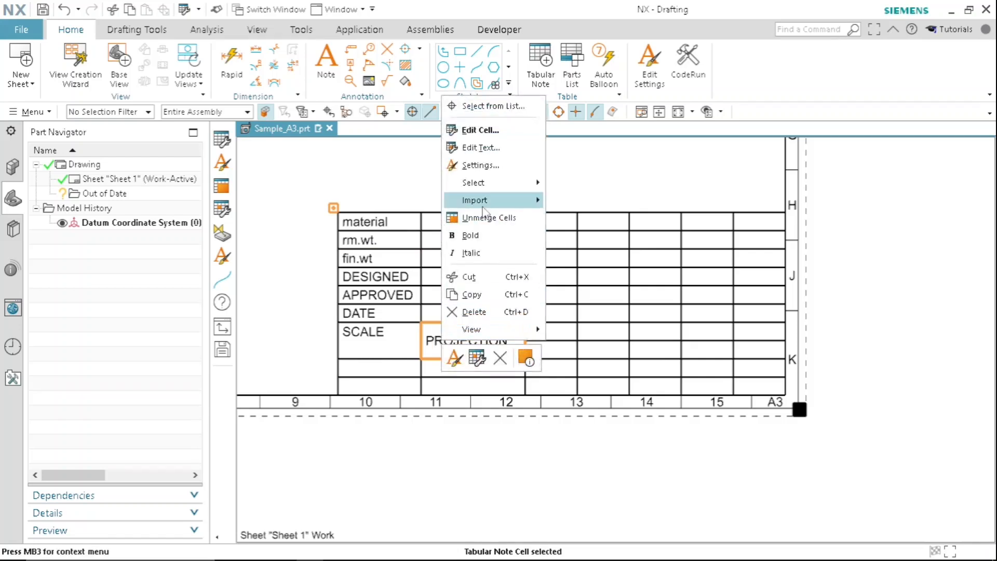
left_click(480, 166)
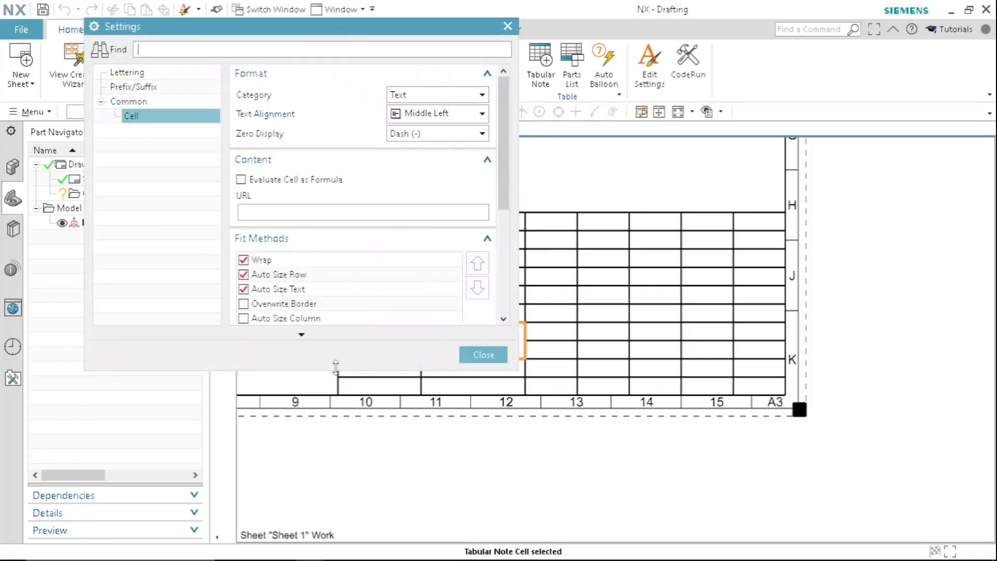
left_click(423, 114)
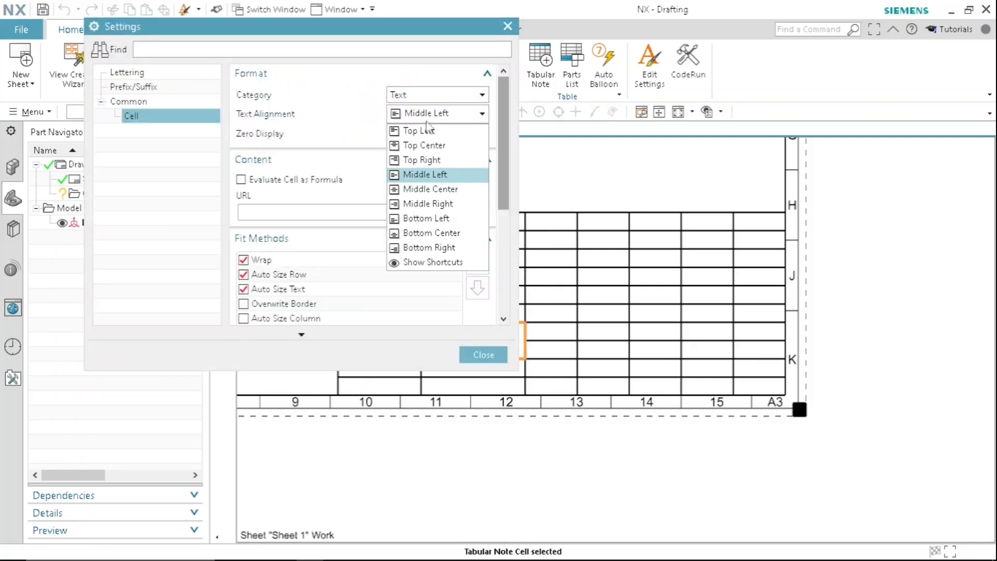
left_click(433, 145)
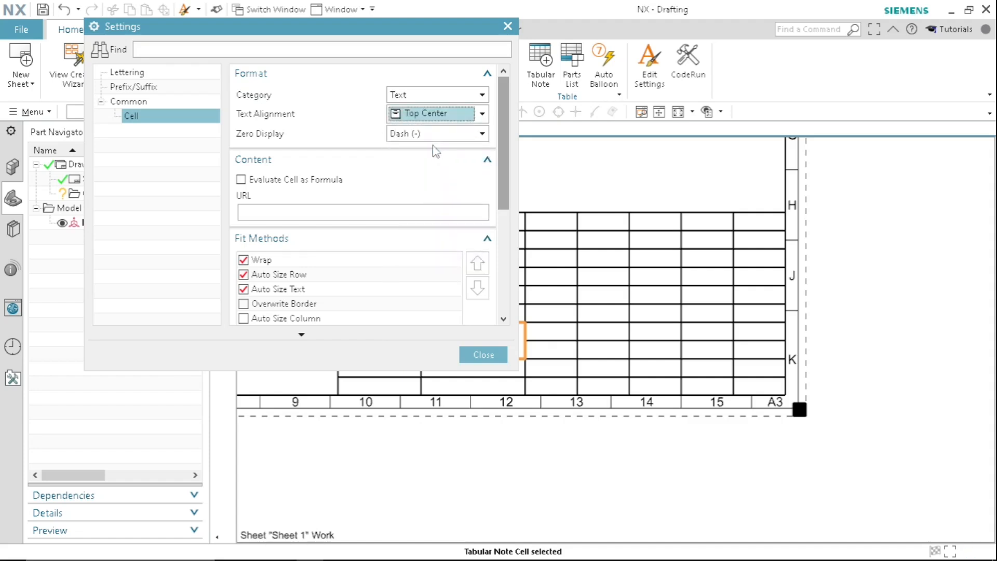
left_click(483, 355)
- Check the sample image in Photos, return to NX and enter "ALTERATION" in the third column of the DATE row
scroll(460, 353, "down", 2)
scroll(388, 345, "up", 3)
scroll(444, 328, "down", 1)
scroll(455, 334, "up", 1)
middle_click_drag(613, 346, 492, 291)
scroll(471, 276, "down", 3)
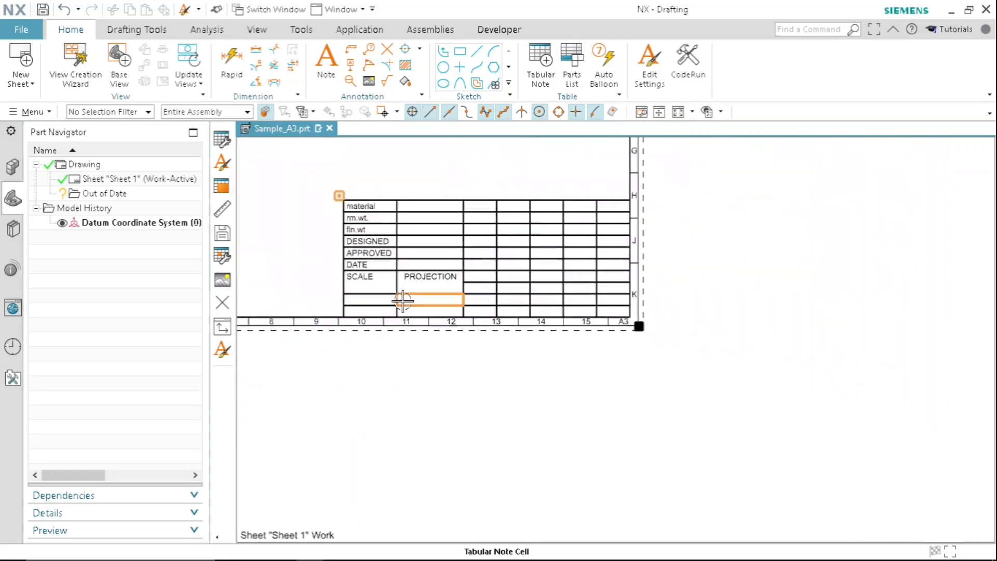
scroll(400, 296, "up", 3)
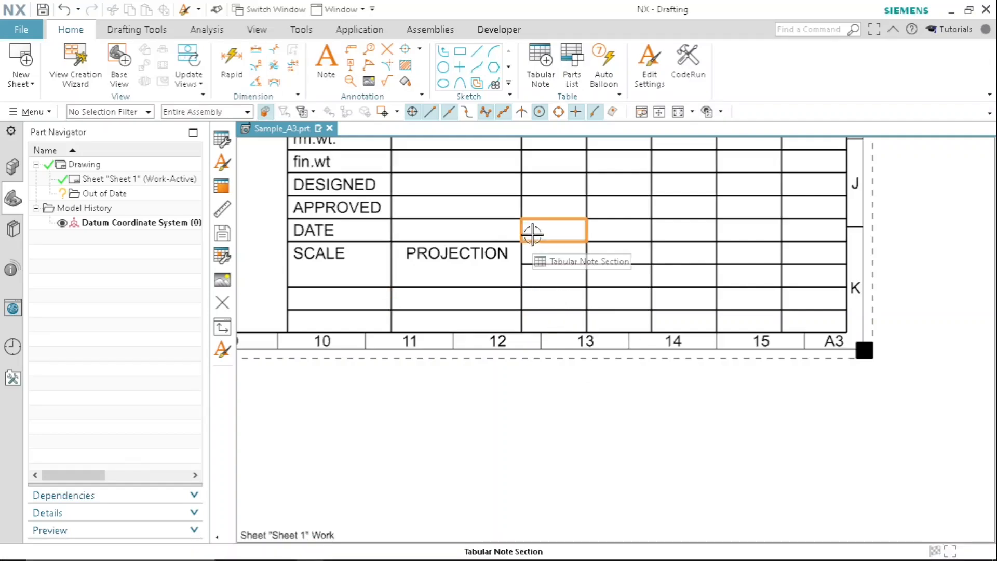
left_click(529, 553)
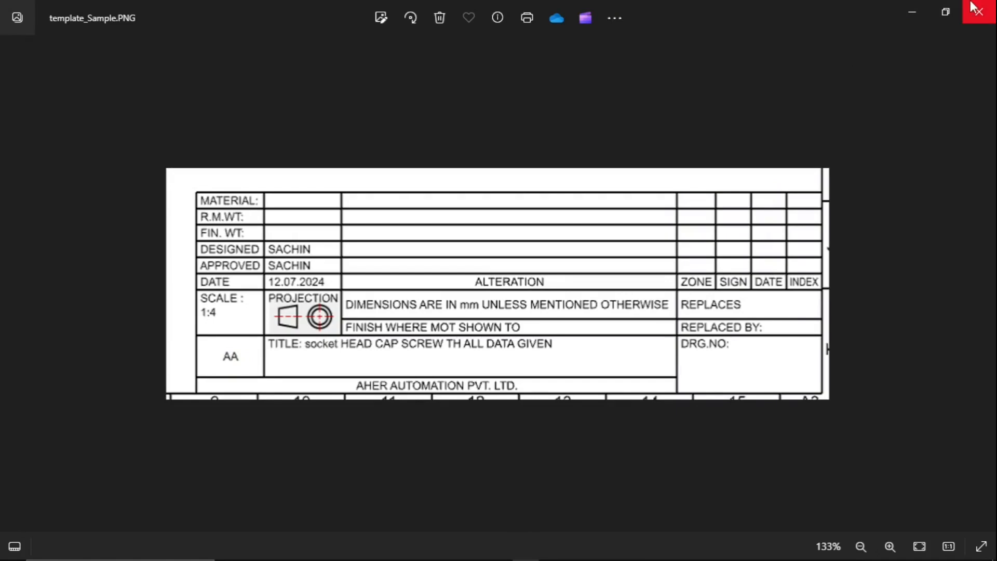
left_click(917, 8)
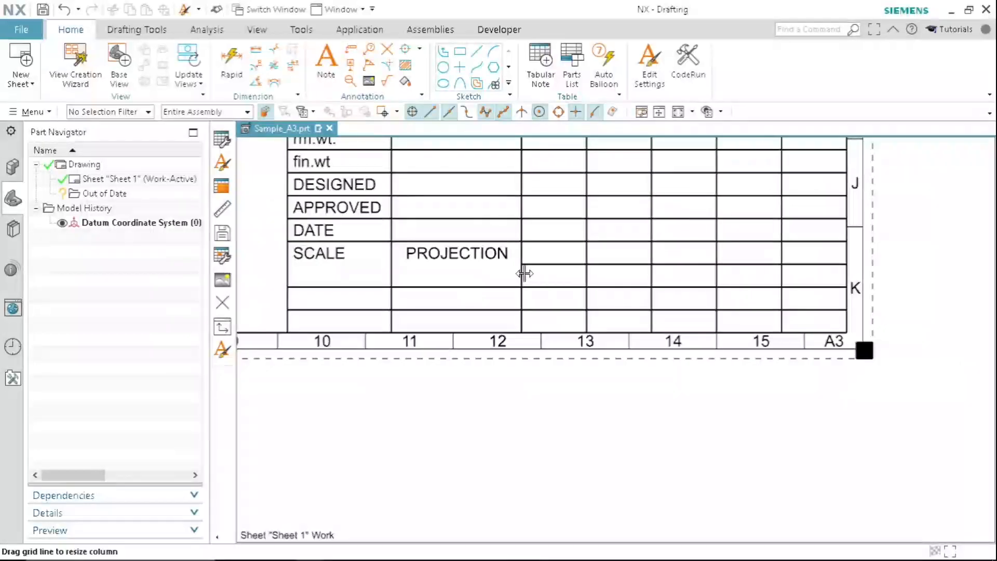
left_click(552, 228)
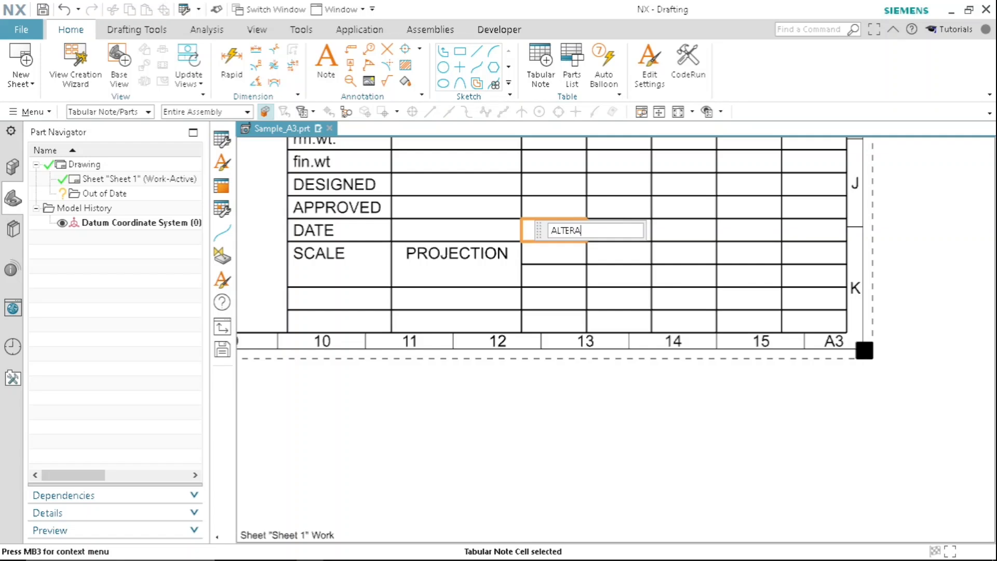
key("Return")
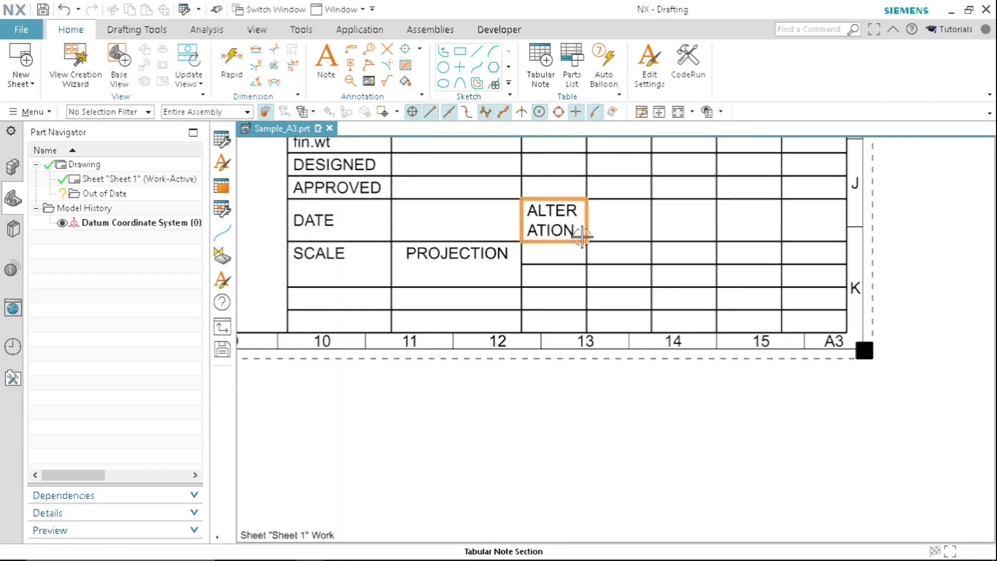
- Widen the table's third column so that "ALTERATION" fits on one line
scroll(581, 235, "down", 4)
scroll(537, 284, "up", 2)
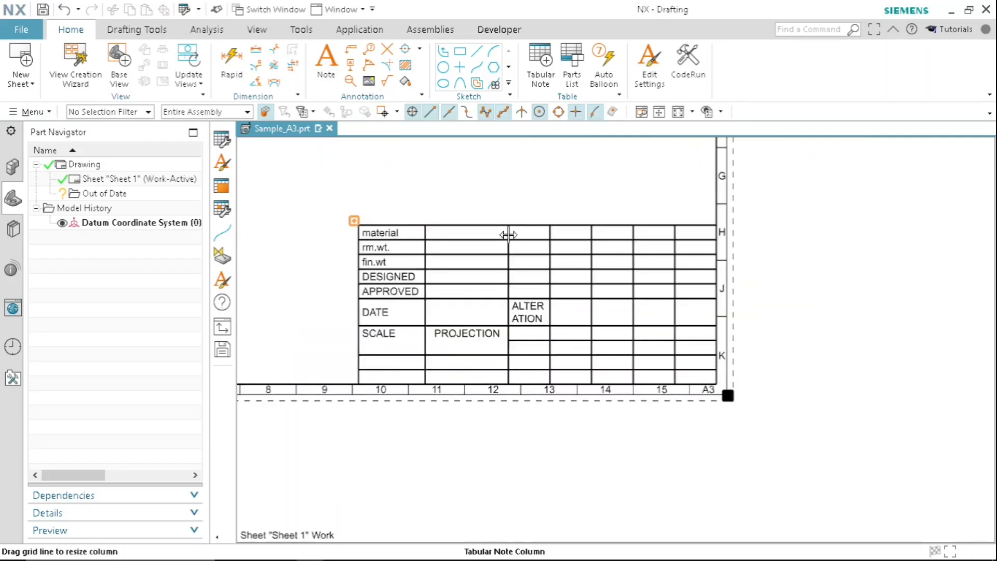
left_click_drag(507, 231, 461, 239)
- Enter "ZONE", "SIGN", "DATE" and "INDEX" in the four cells following ALTERATION in the same row
double_click(560, 318)
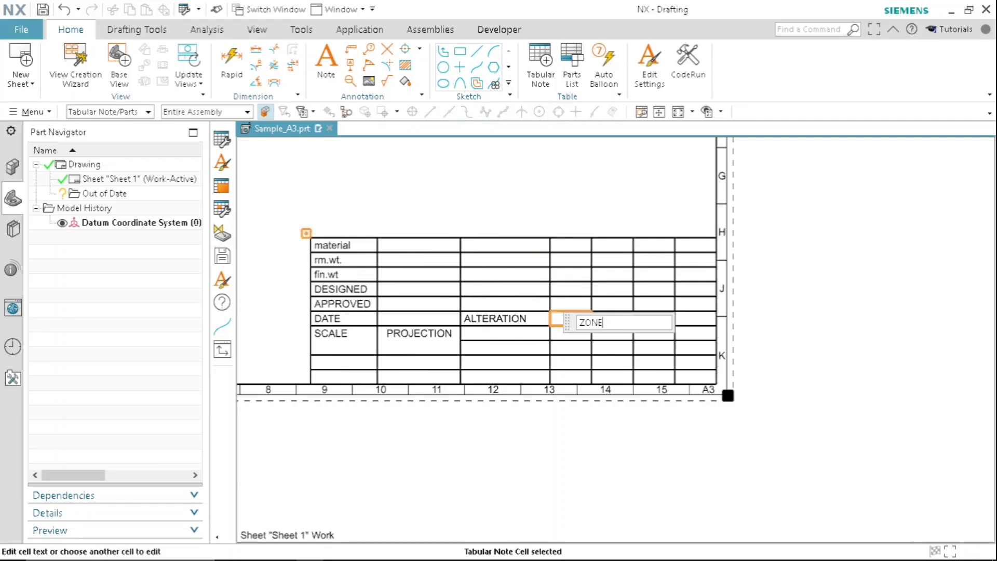
type("ZONE")
key("Return")
double_click(617, 321)
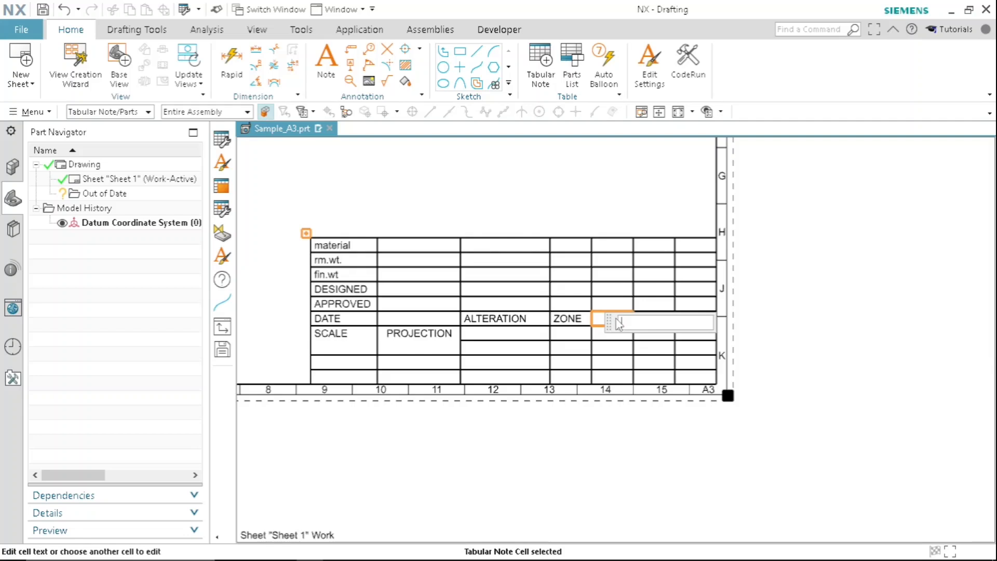
type("SIGN")
key("Return")
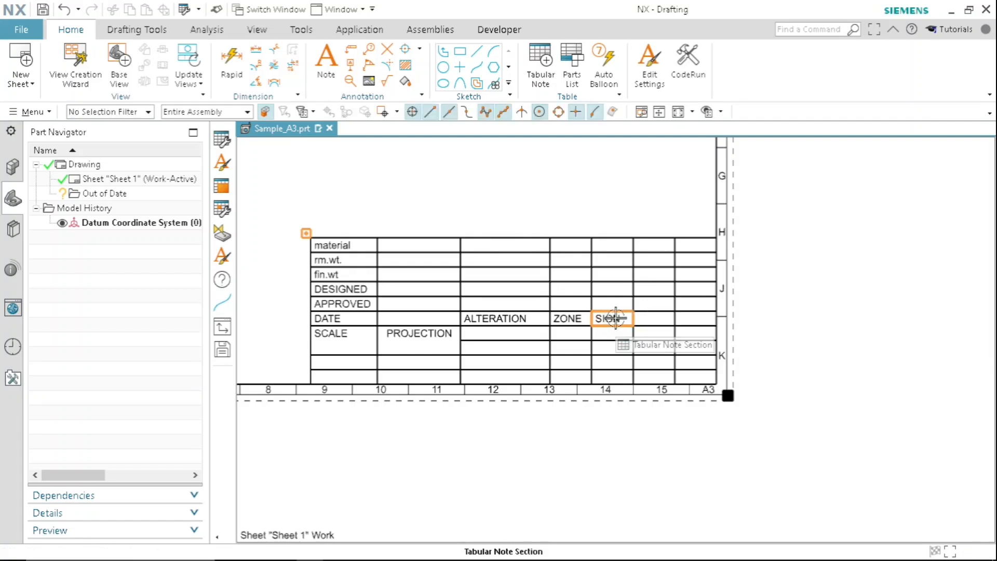
double_click(656, 317)
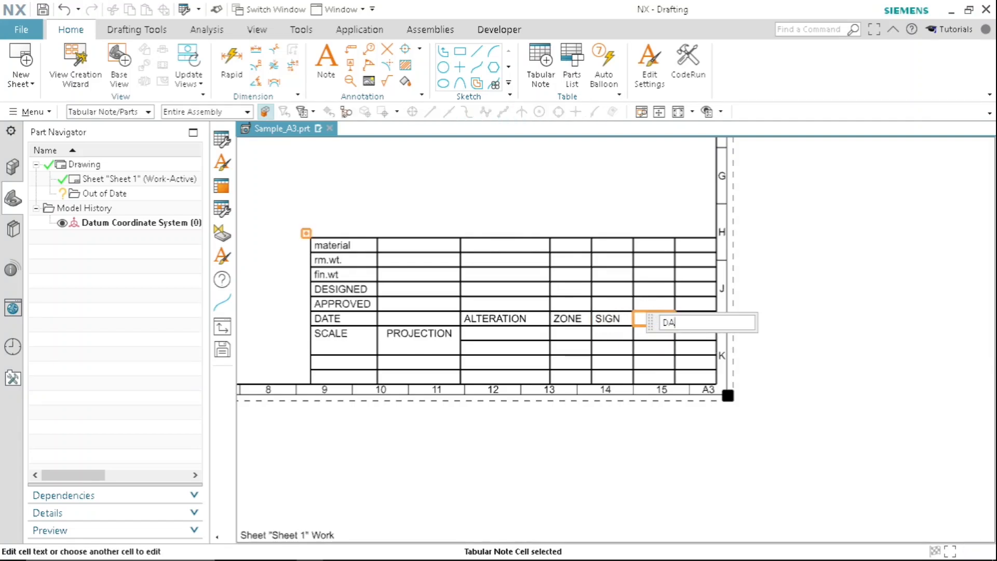
key("Return")
double_click(691, 319)
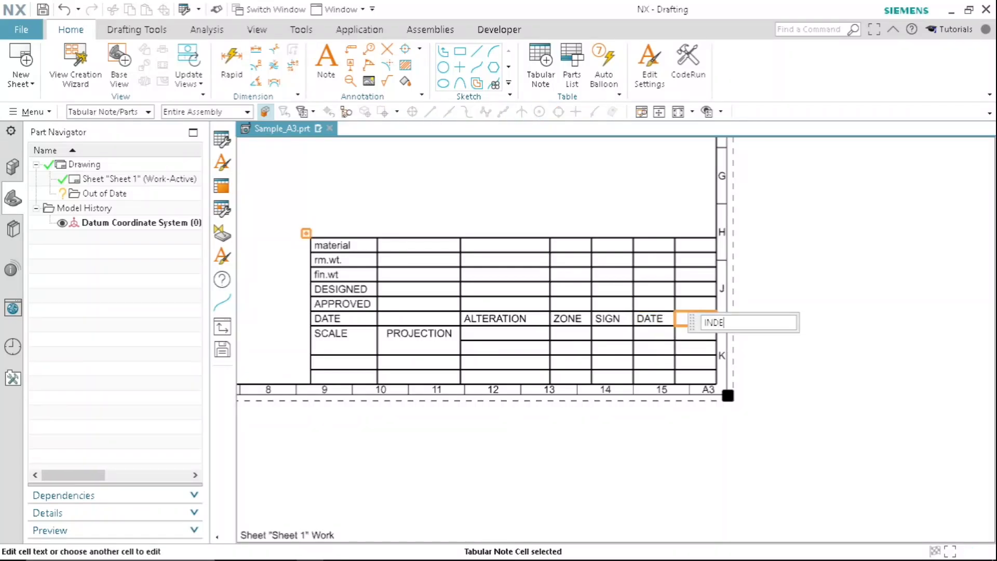
key("Return")
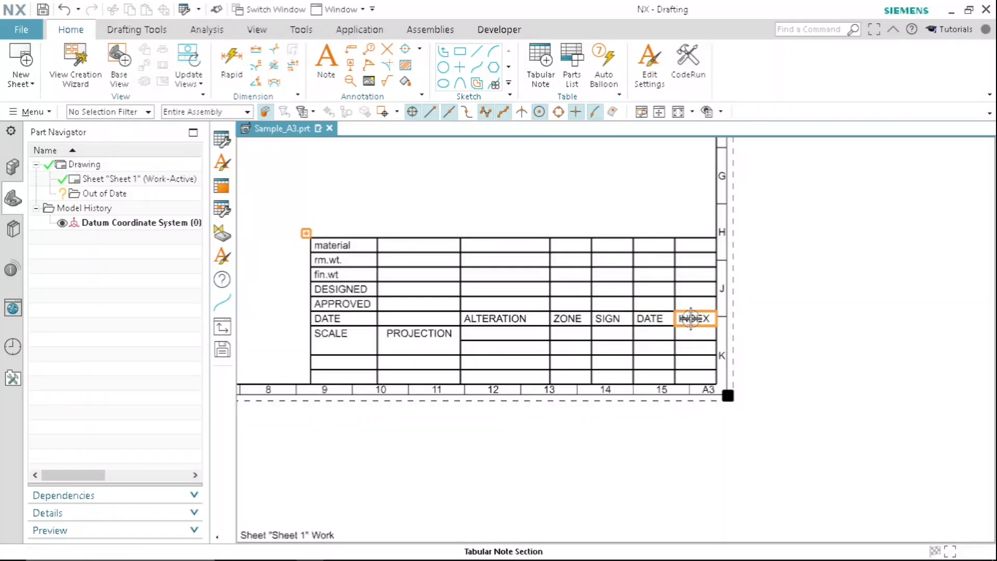
scroll(630, 296, "down", 2)
scroll(597, 312, "up", 4)
scroll(615, 298, "down", 3)
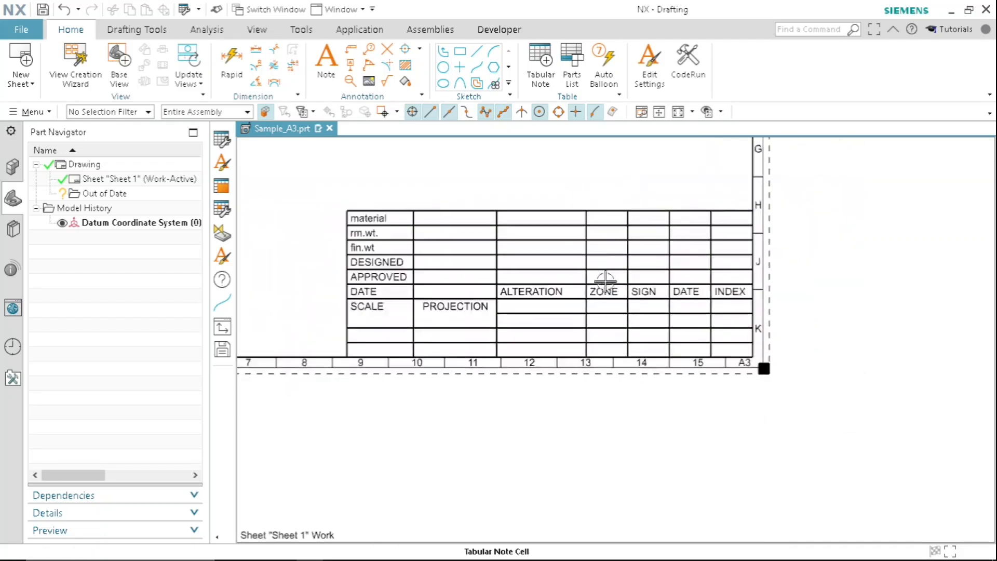
scroll(612, 305, "up", 2)
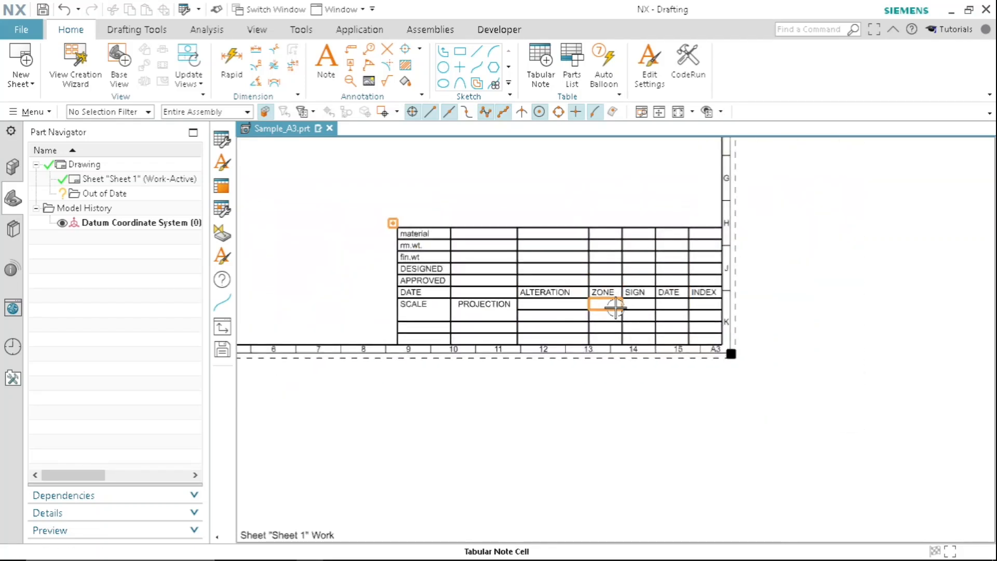
scroll(632, 280, "up", 2)
scroll(667, 283, "down", 2)
scroll(667, 284, "down", 1)
scroll(686, 276, "up", 2)
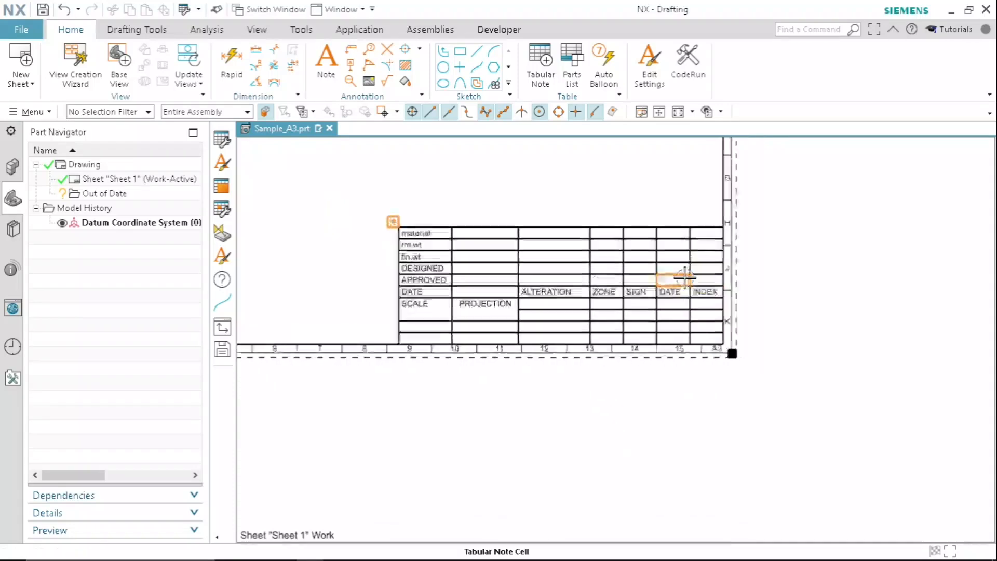
scroll(635, 269, "down", 1)
middle_click_drag(638, 303, 615, 273, "shift")
scroll(615, 273, "up", 2)
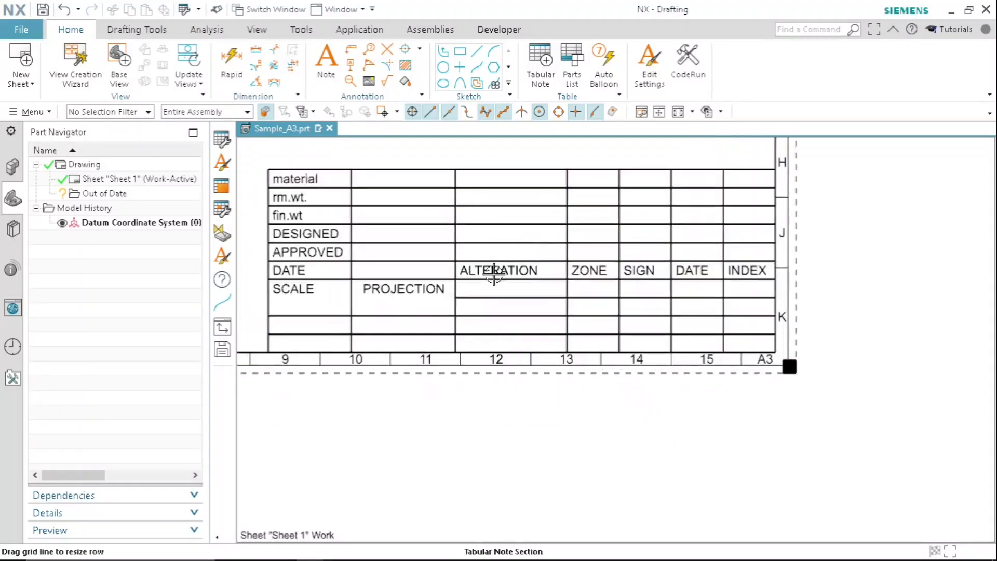
scroll(515, 269, "down", 1)
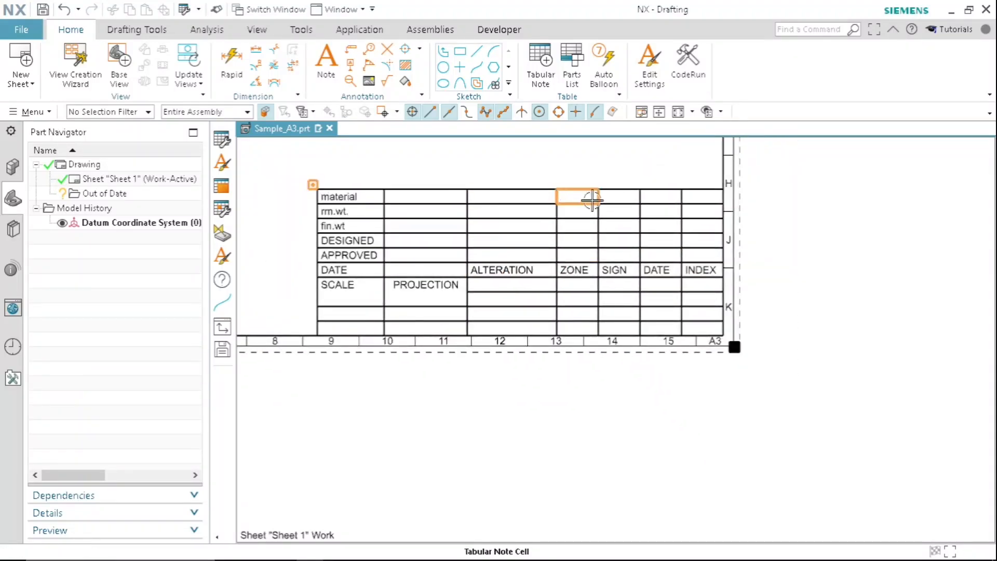
scroll(525, 221, "down", 1)
middle_click_drag(529, 226, 492, 237, "shift")
scroll(386, 277, "up", 2)
mouse_move(406, 285)
middle_mouse_down("shift")
mouse_move(443, 241)
mouse_move(453, 252)
middle_mouse_up("shift")
middle_click_drag(523, 239, 523, 294, "shift")
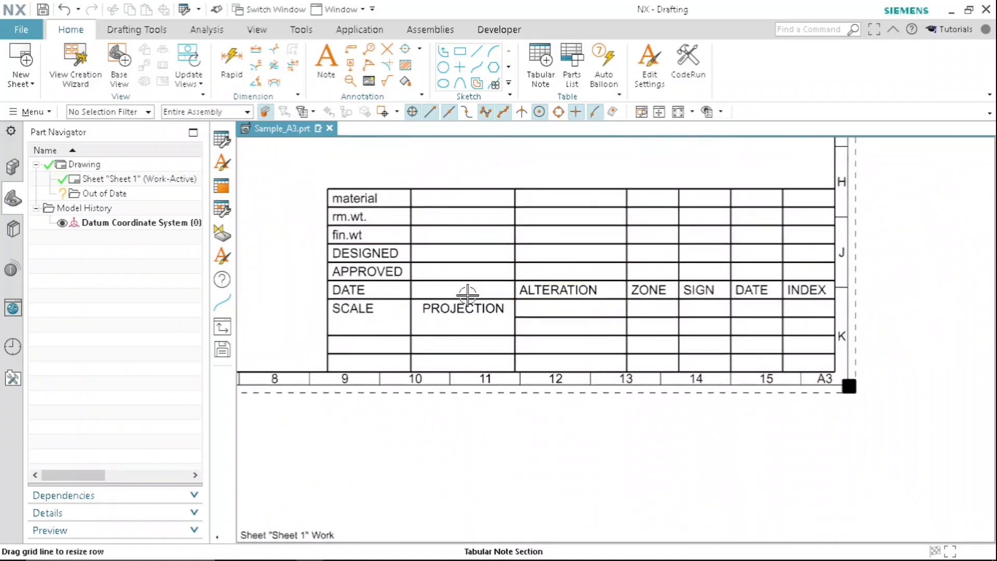
middle_click_drag(508, 332, 502, 301, "shift")
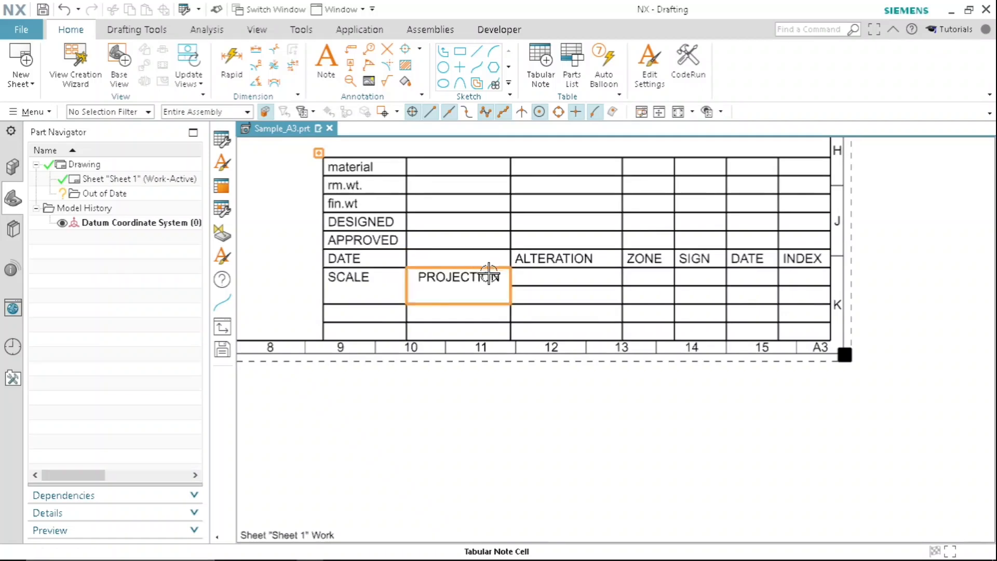
scroll(467, 283, "down", 2)
scroll(436, 286, "up", 1)
scroll(436, 286, "up", 2)
scroll(592, 293, "down", 1)
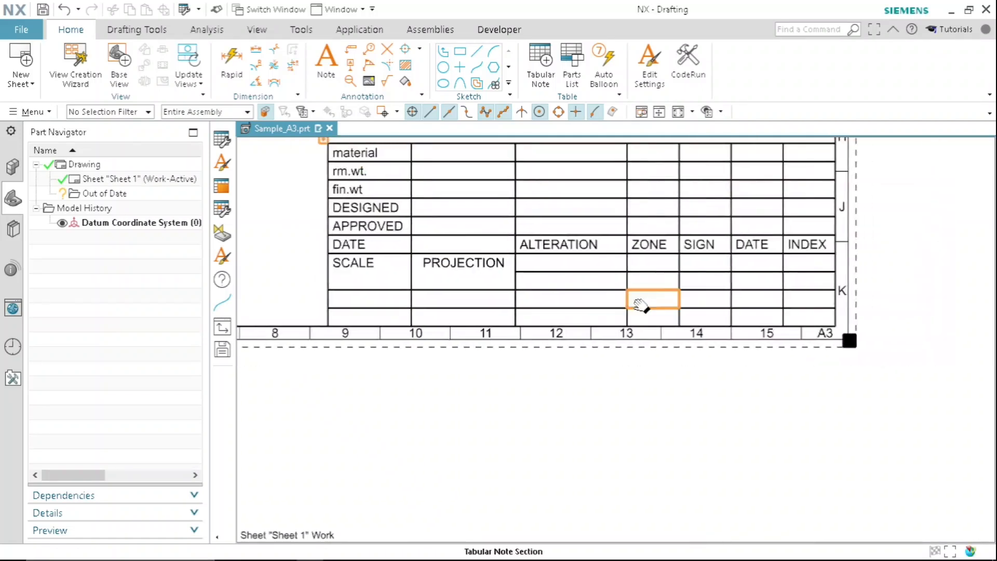
- Check the sample image in Photos, return to NX and enter "DIMENSIONS ARE IN mm UNLESS MENTIONED OTHERWISE" in the cell below ALTERATION
mouse_move(471, 549)
left_click(526, 549)
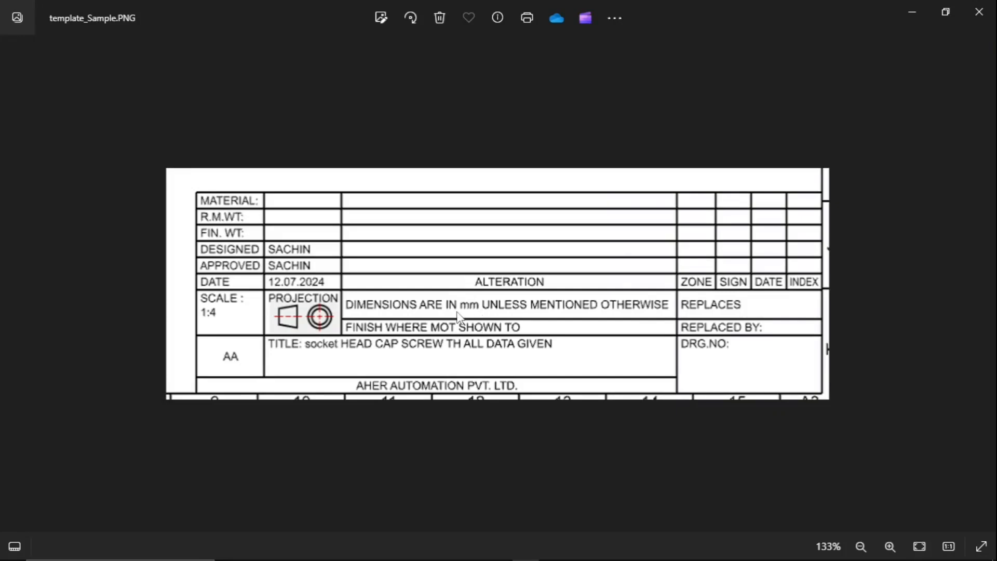
left_click(913, 13)
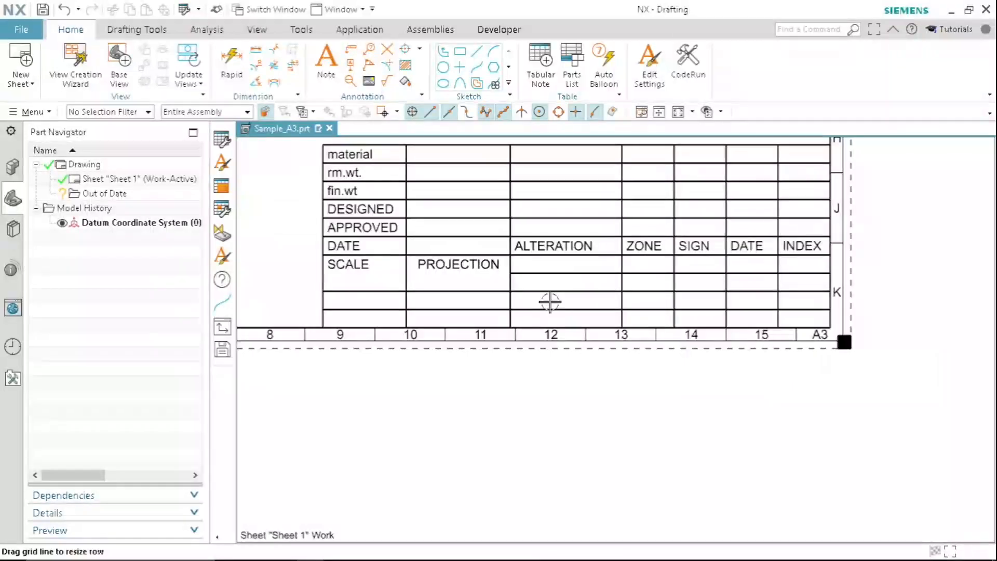
double_click(554, 265)
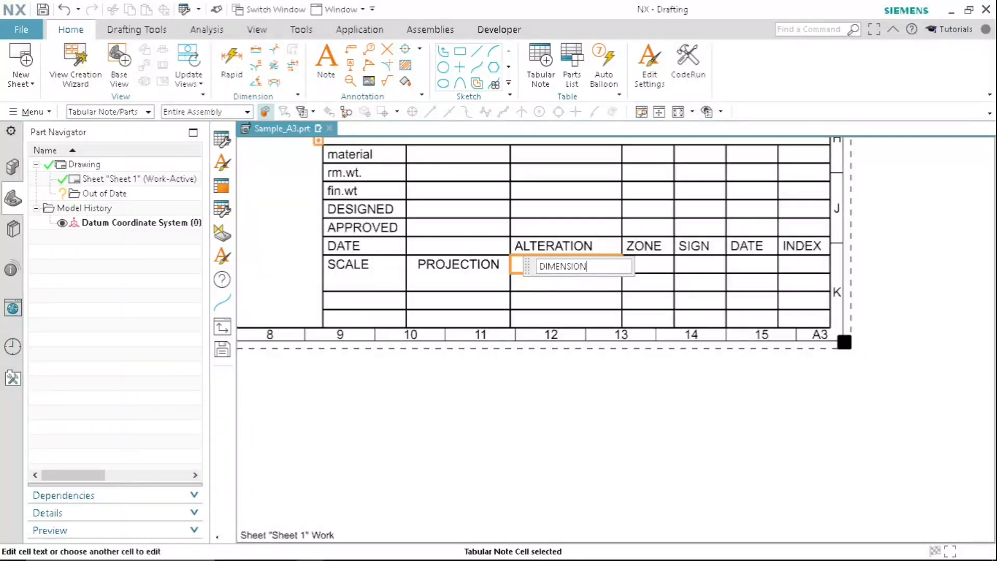
type("DIMENSIONS ARE IN")
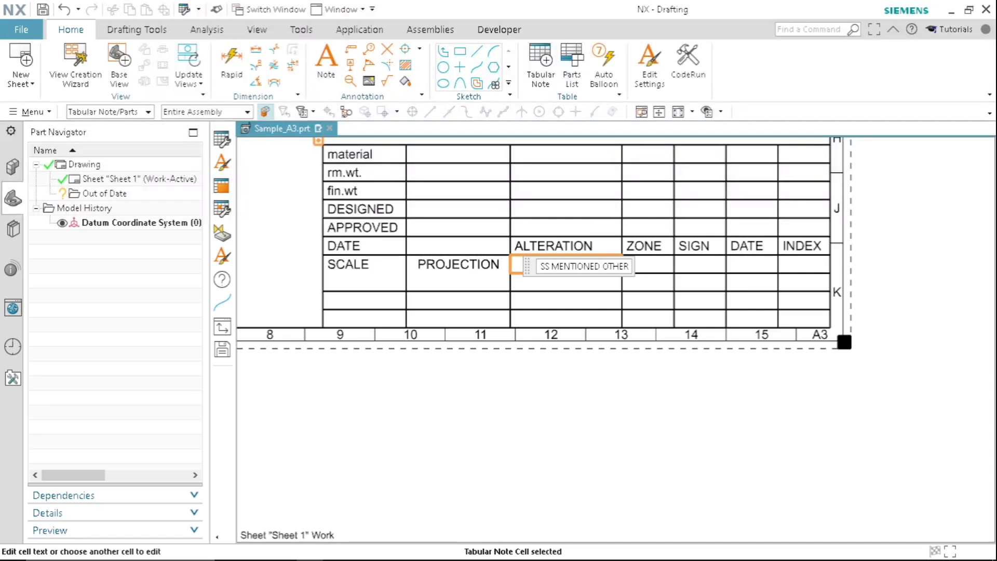
key("Return")
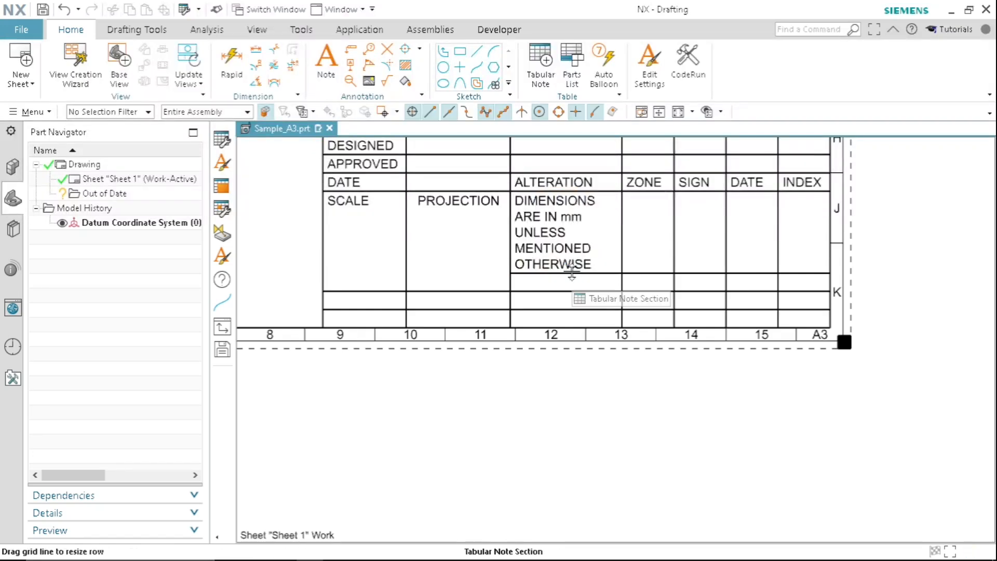
- Widen the table's ALTERATION column in stages until the dimensions note below it wraps onto only two lines
scroll(572, 277, "down", 4)
scroll(556, 219, "up", 3)
mouse_move(543, 186)
left_mouse_down()
mouse_move(464, 192)
mouse_move(463, 203)
left_mouse_up()
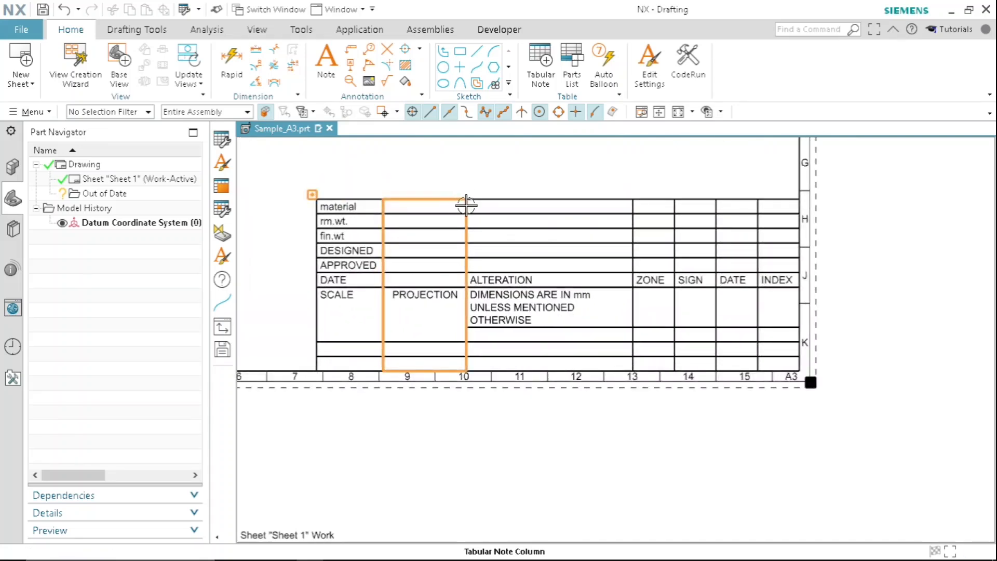
left_click_drag(466, 209, 413, 209)
scroll(679, 290, "down", 2)
scroll(534, 290, "up", 3)
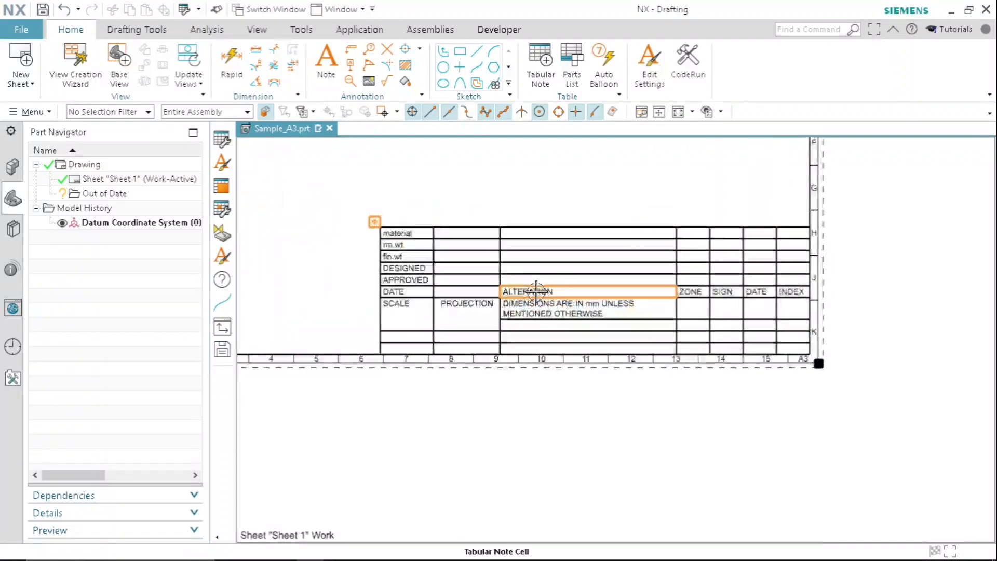
scroll(503, 241, "up", 1)
left_click_drag(501, 225, 419, 225)
scroll(644, 342, "down", 3)
scroll(630, 349, "up", 3)
scroll(641, 338, "down", 2)
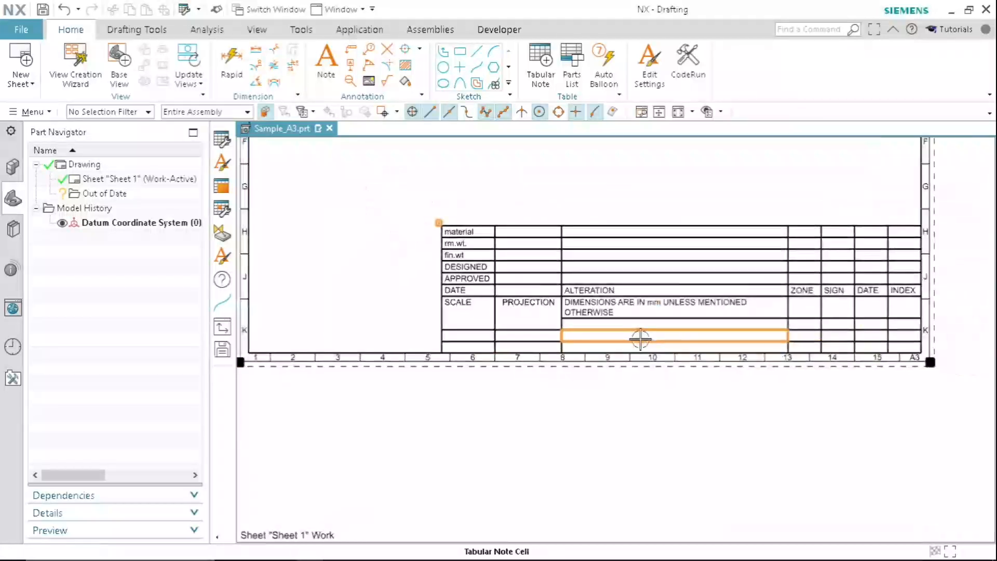
scroll(675, 341, "up", 3)
scroll(628, 294, "down", 3)
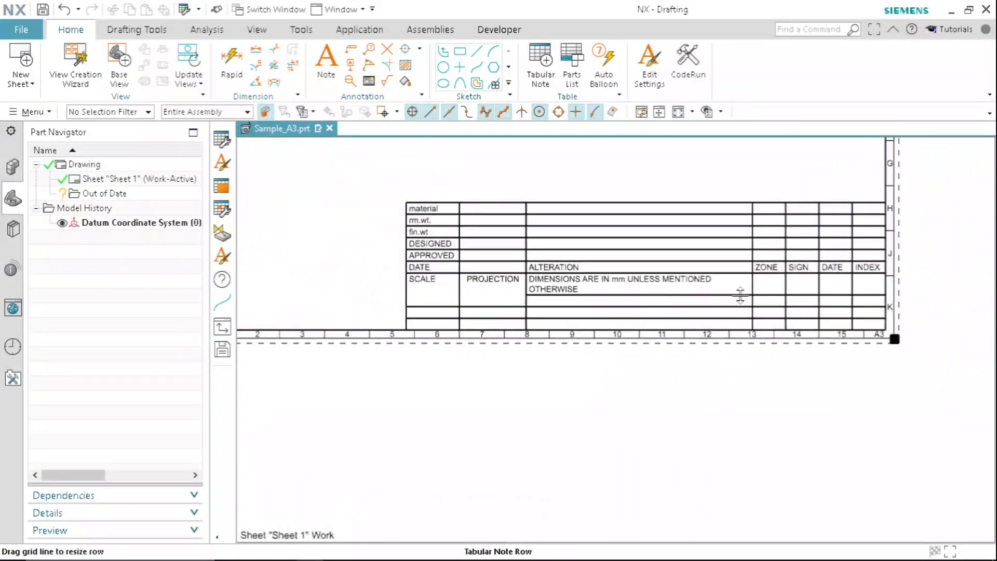
- Check the sample image in Photos, return to NX and enter "FINISH WHERE NOT SHOWN TO" in the cell below the dimensions note
left_click(535, 552)
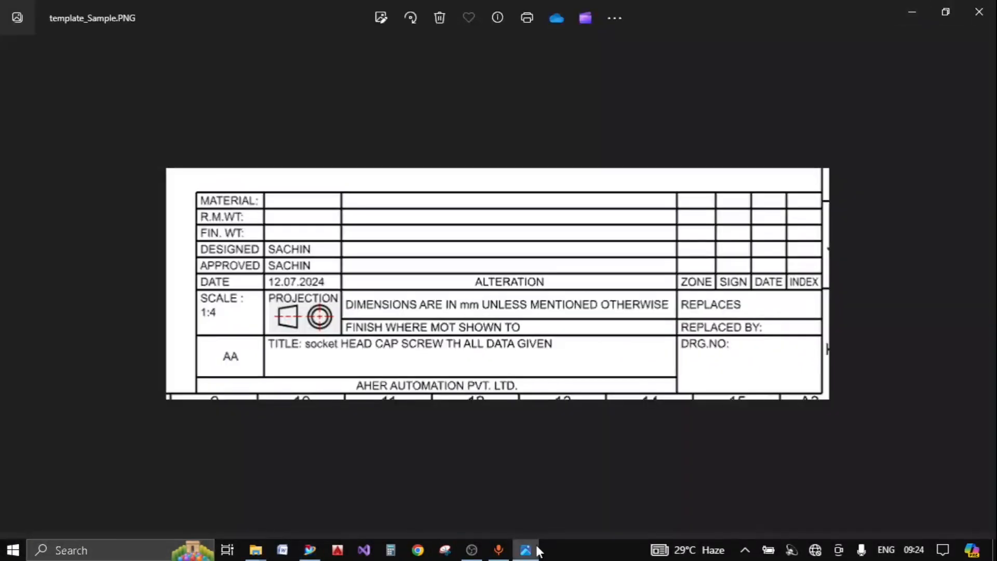
left_click(912, 12)
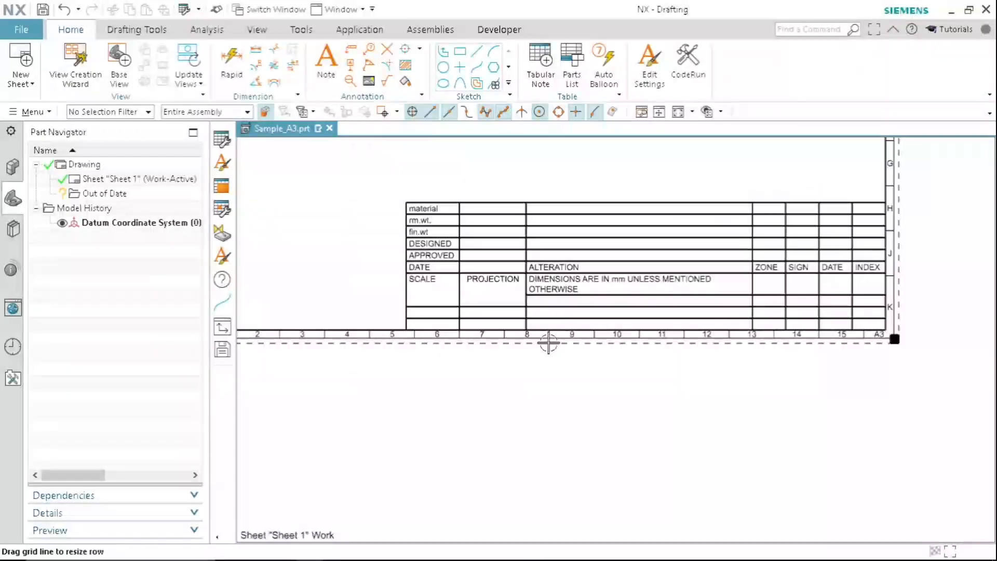
scroll(552, 303, "up", 3)
double_click(555, 277)
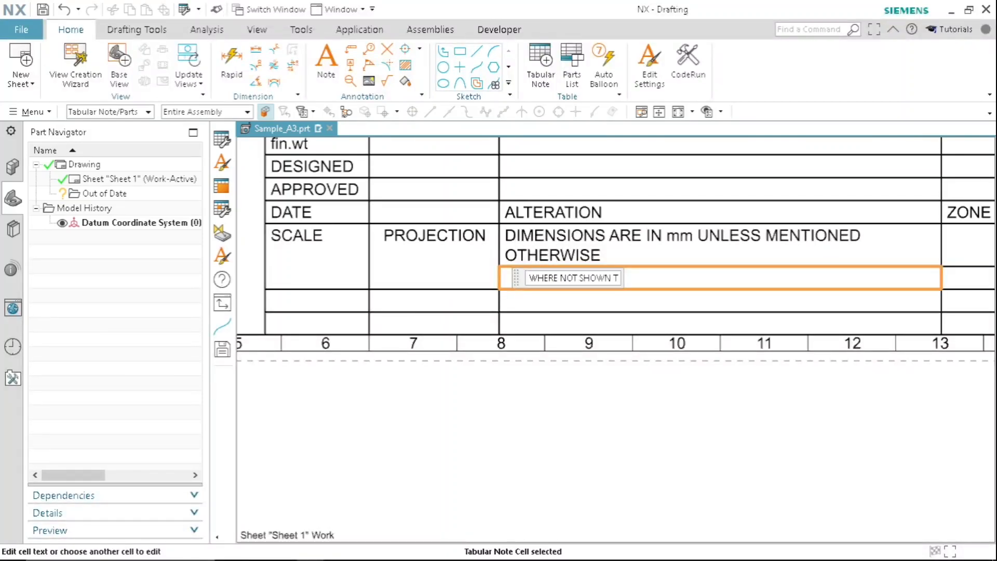
key("Return")
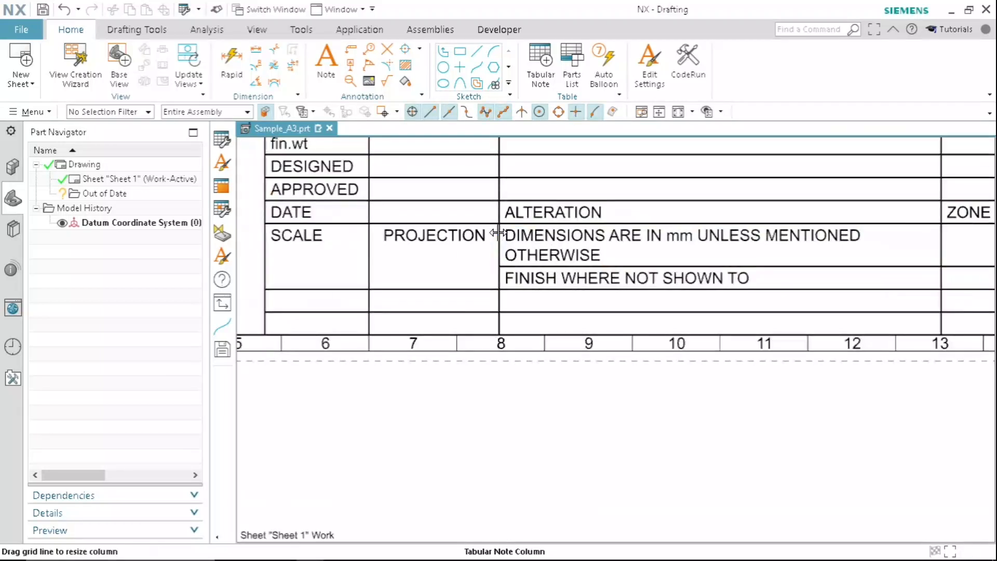
- Check the sample image in Photos, return to NX and merge the four cells below ZONE, SIGN, DATE and INDEX into one
scroll(505, 237, "down", 3)
scroll(726, 278, "up", 3)
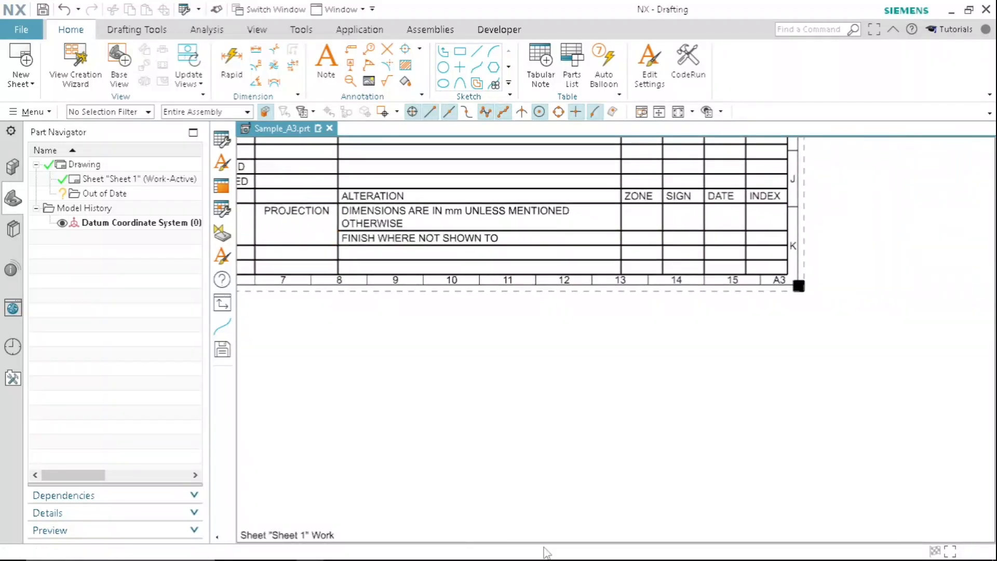
left_click(525, 550)
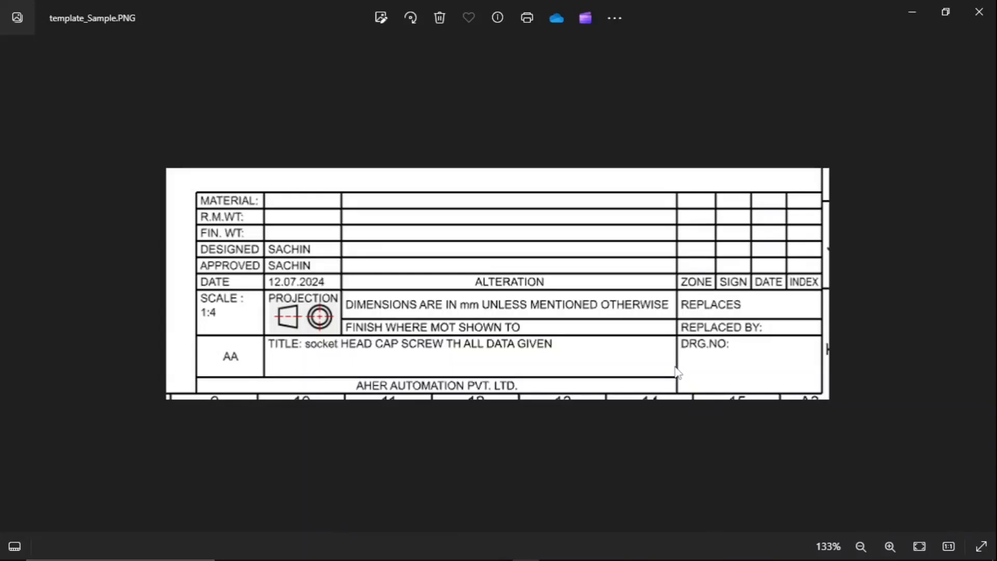
left_click(910, 15)
scroll(758, 265, "up", 2)
middle_click_drag(737, 232, 721, 278)
scroll(717, 267, "up", 1)
scroll(717, 267, "down", 1)
left_click_drag(616, 257, 746, 249)
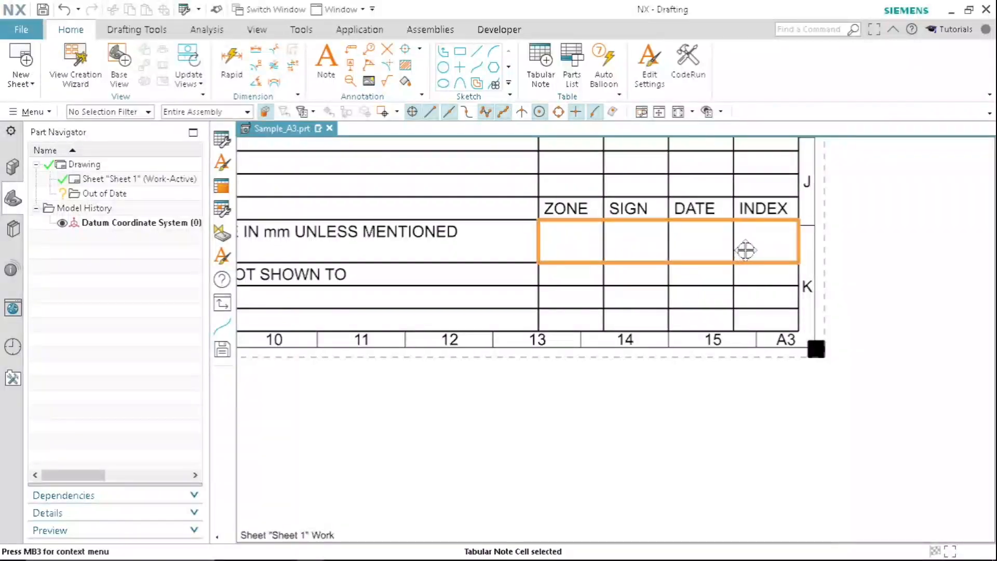
right_click(689, 243)
left_click(749, 336)
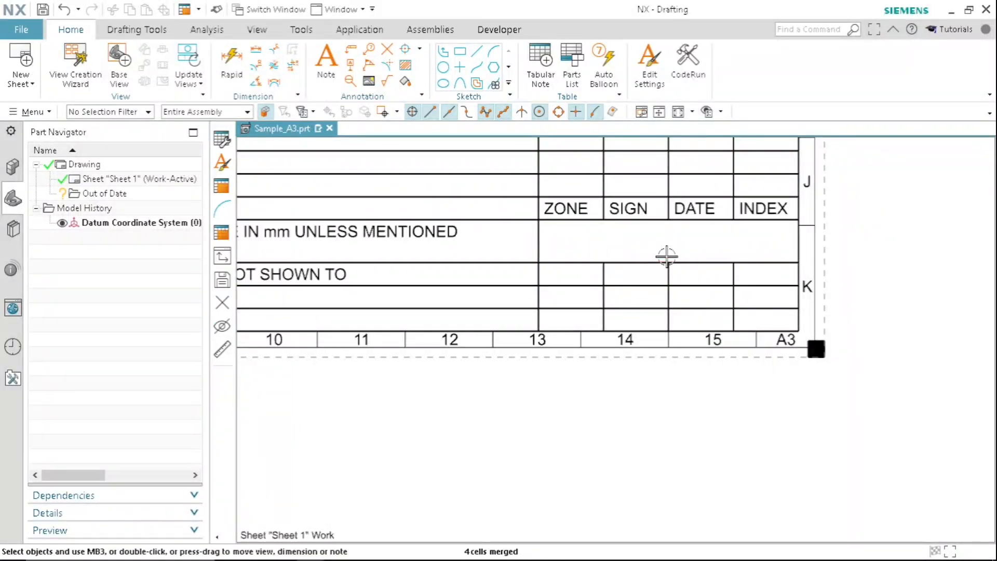
- Enter "REPLACES" in the merged cell below ZONE, SIGN, DATE and INDEX
key("e")
key("Escape")
double_click(640, 242)
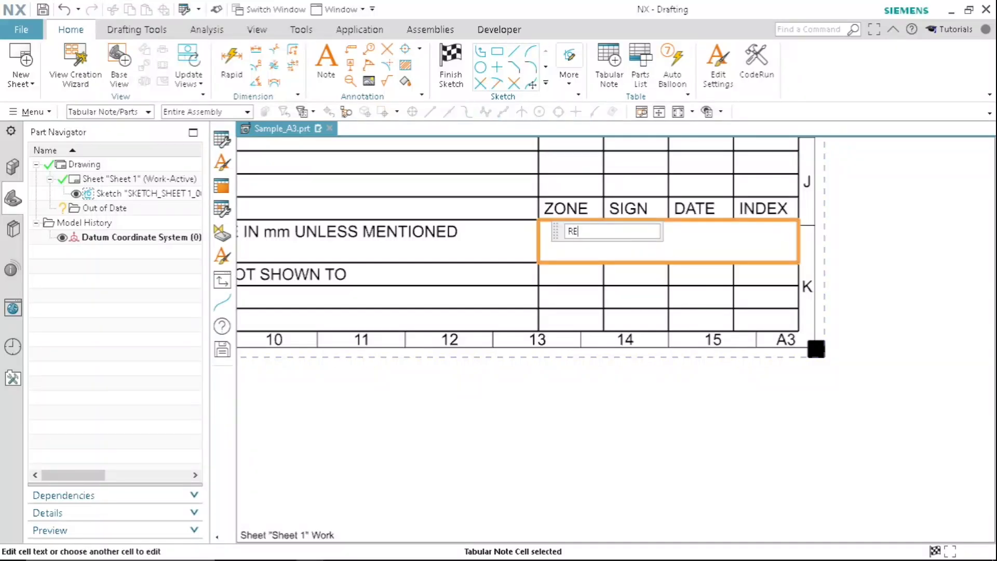
key("Return")
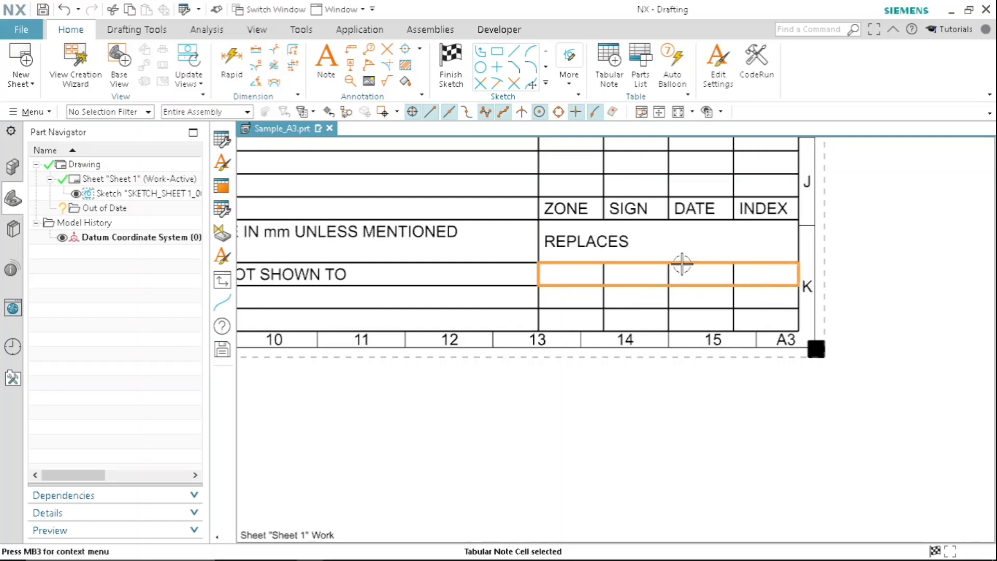
- Merge the four cells below REPLACES and enter "REPLACED BY" in the merged cell
right_click(700, 276)
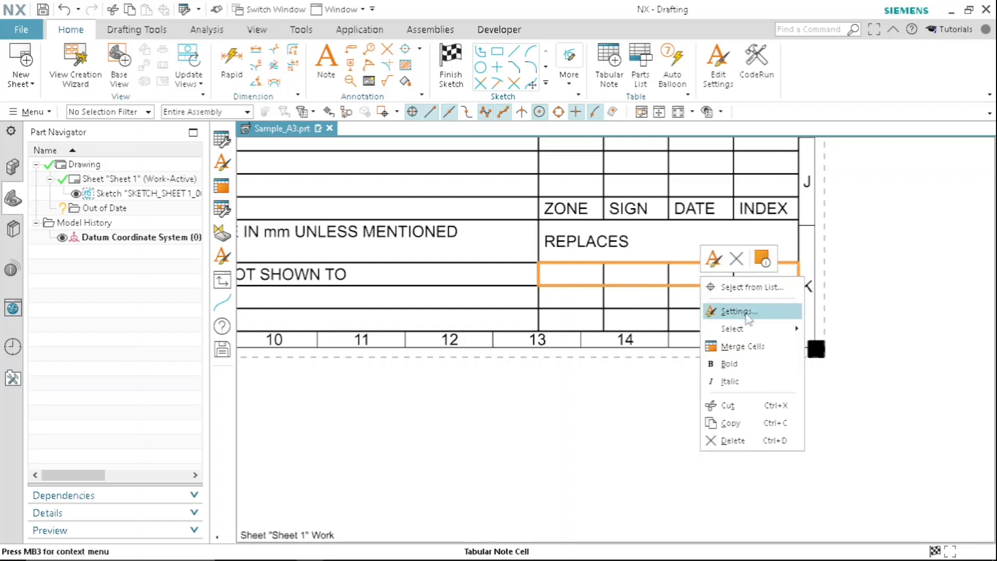
left_click(753, 346)
key("r")
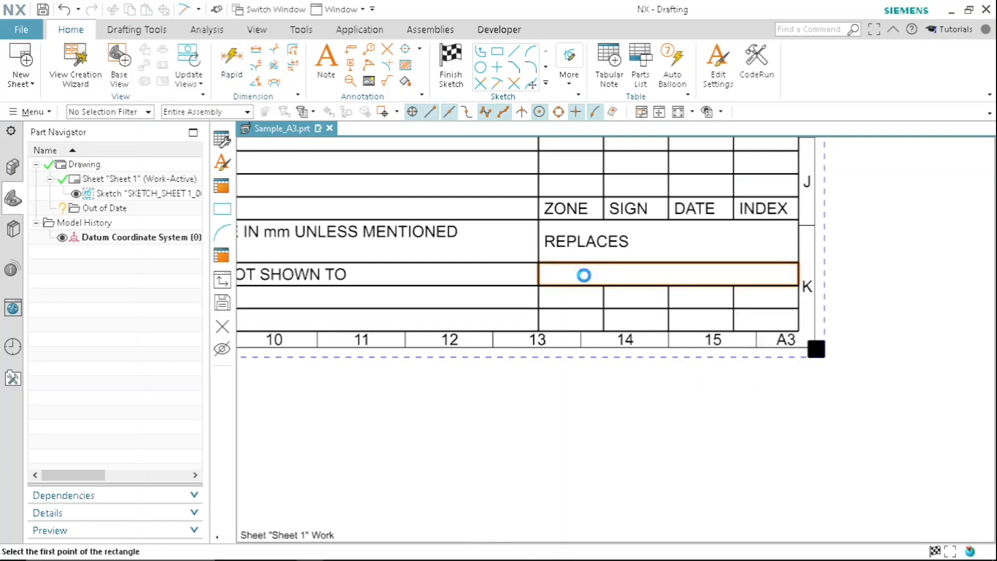
key("e")
key("p")
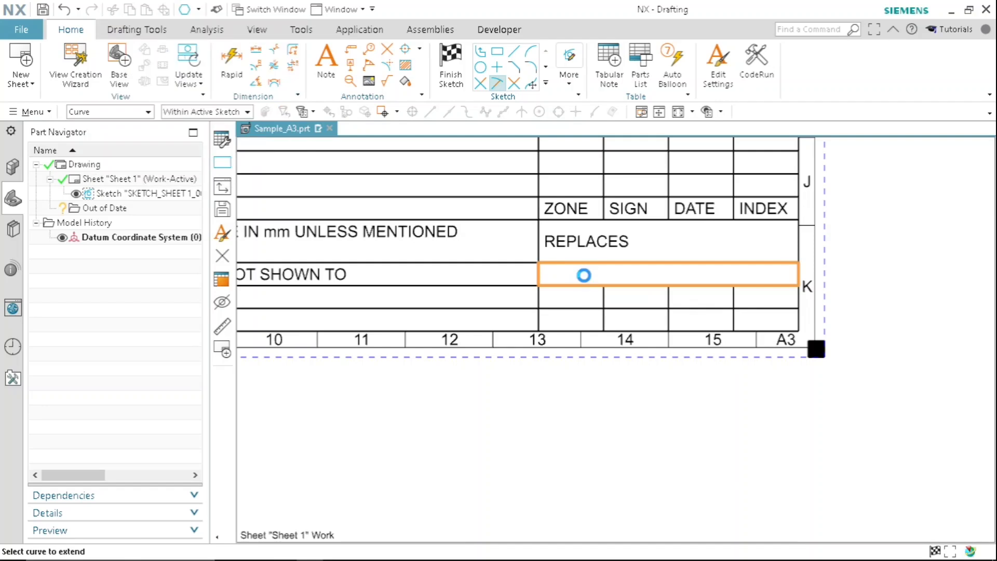
double_click(577, 275)
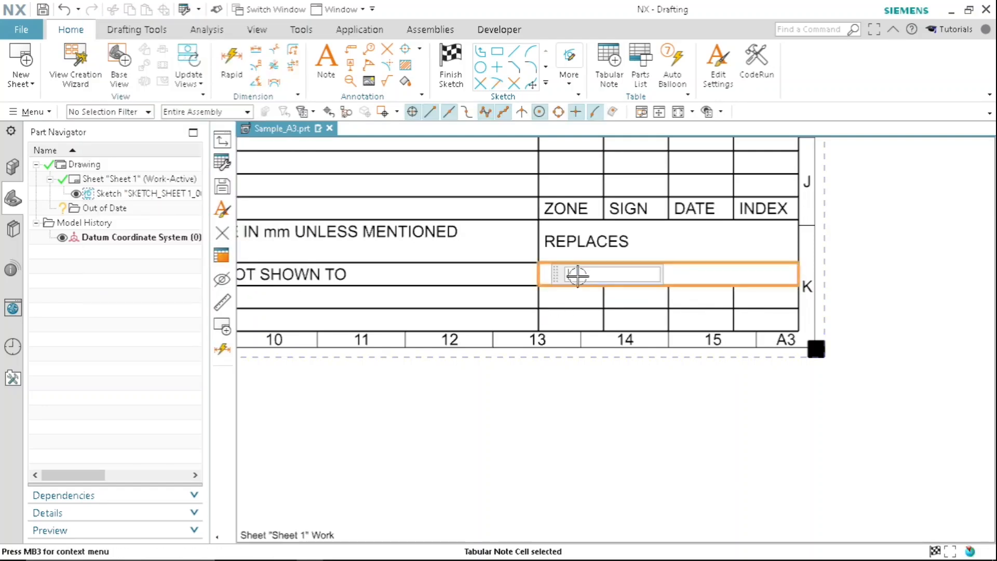
type("REPLACED BY")
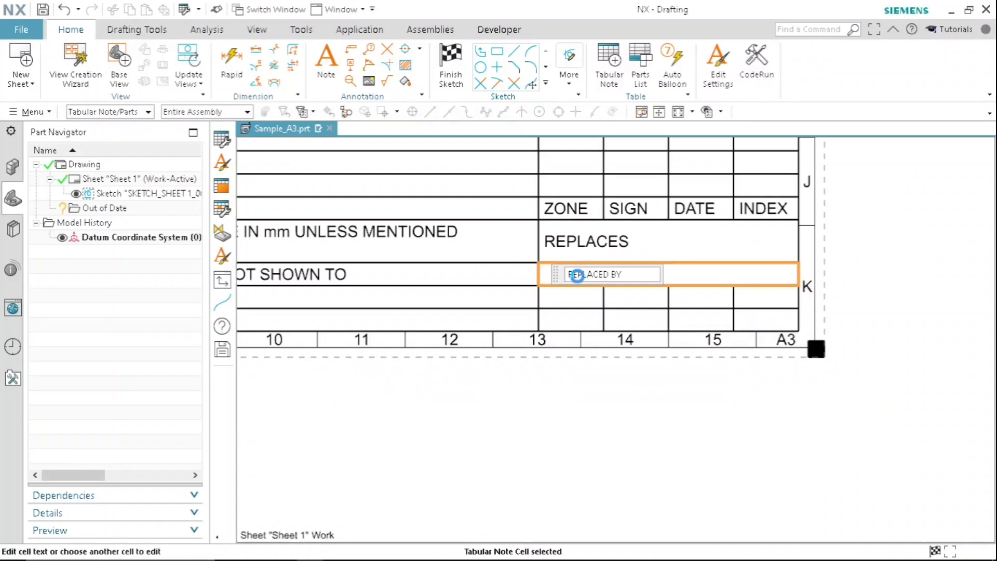
key("Return")
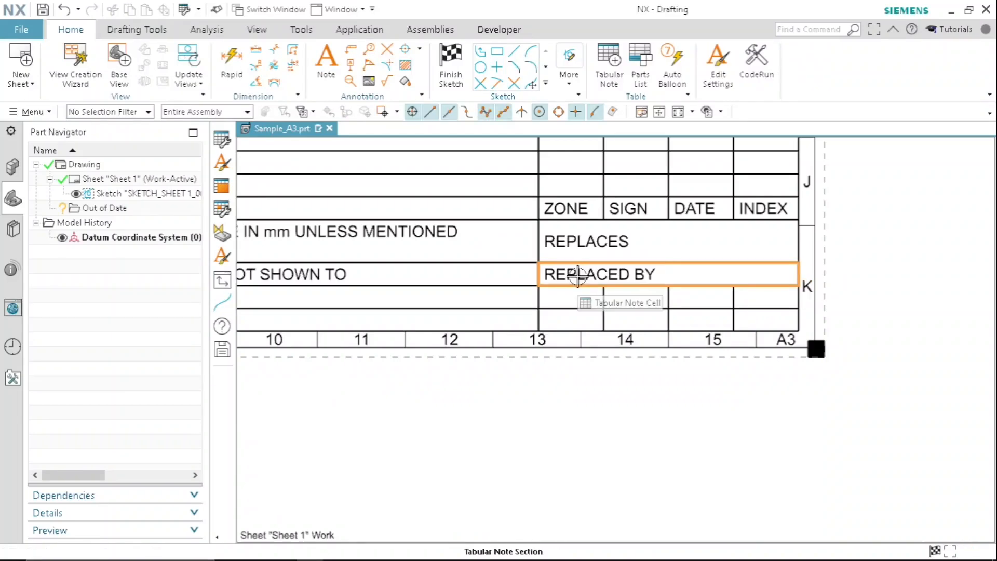
- Merge the eight empty cells below REPLACED BY into one and enter "DRAWING NO." in it
left_click_drag(587, 305, 760, 317)
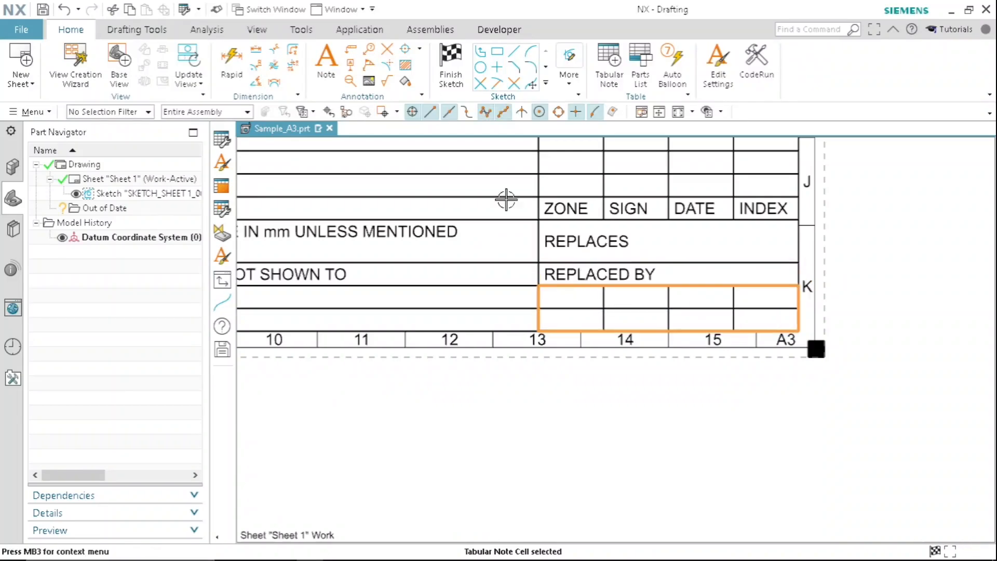
right_click(650, 301)
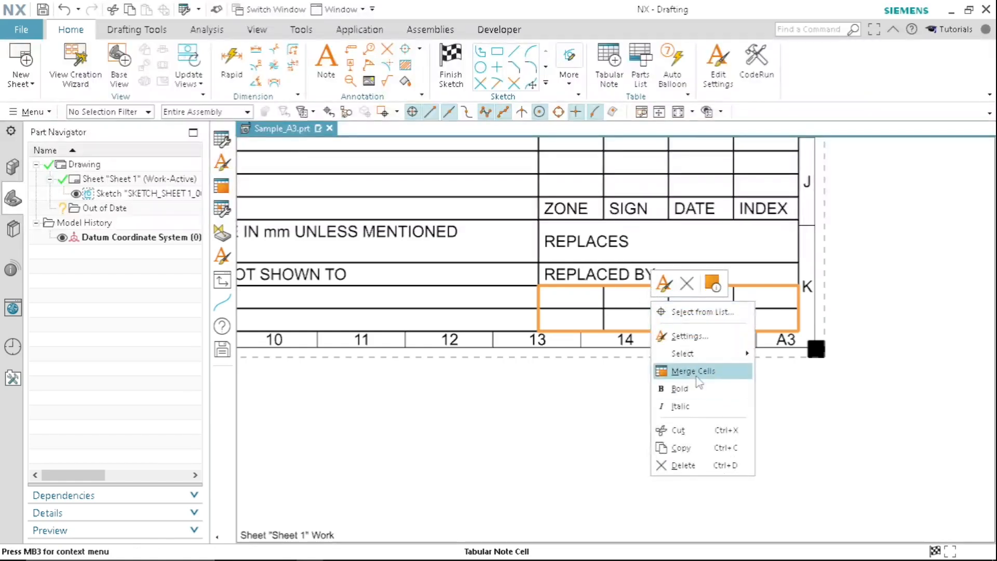
left_click(693, 370)
double_click(597, 305)
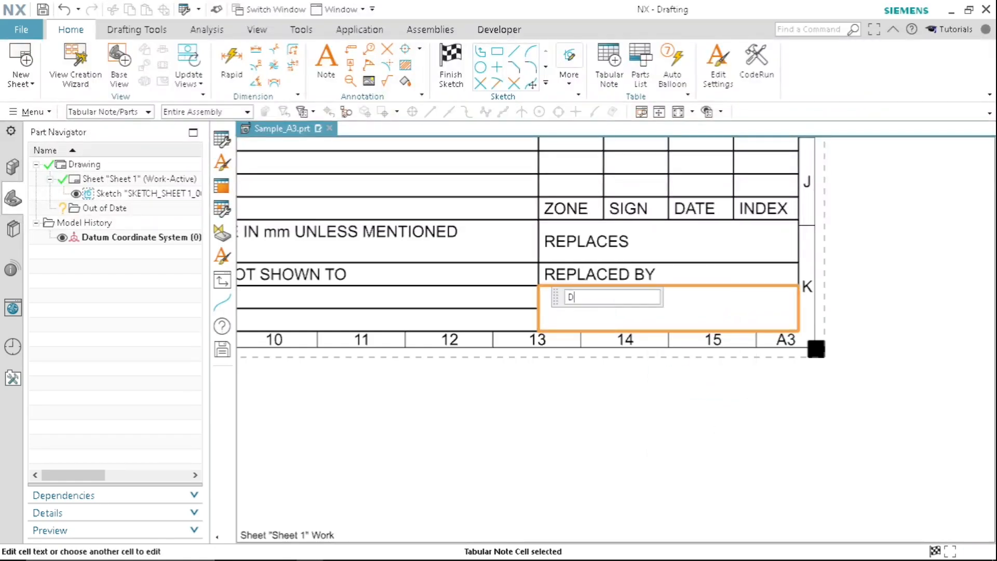
type("DRAWING NO.")
key("Return")
- Set the text alignment of the DRAWING NO. cell to Top Left
scroll(595, 294, "down", 3)
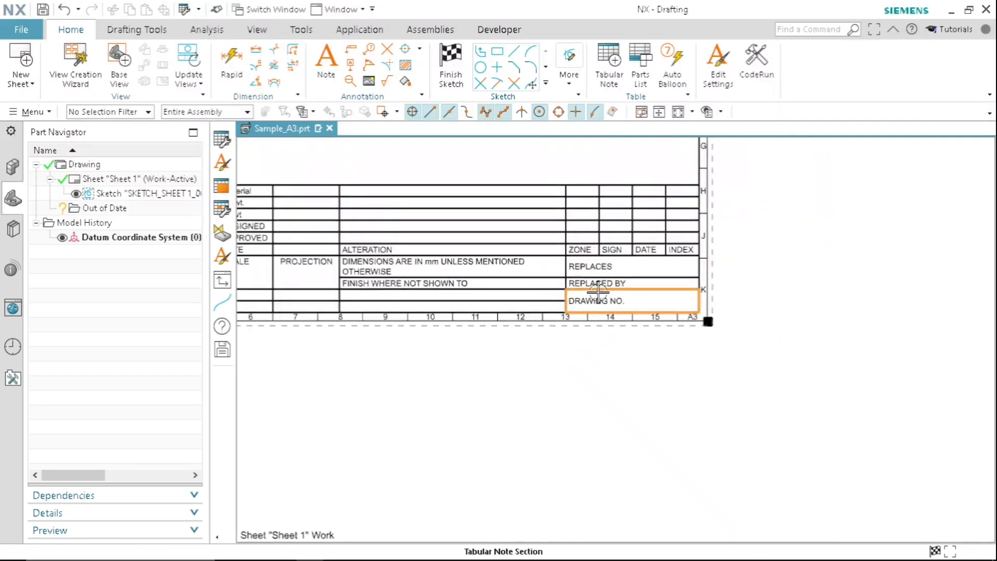
scroll(597, 294, "up", 3)
right_click(545, 293)
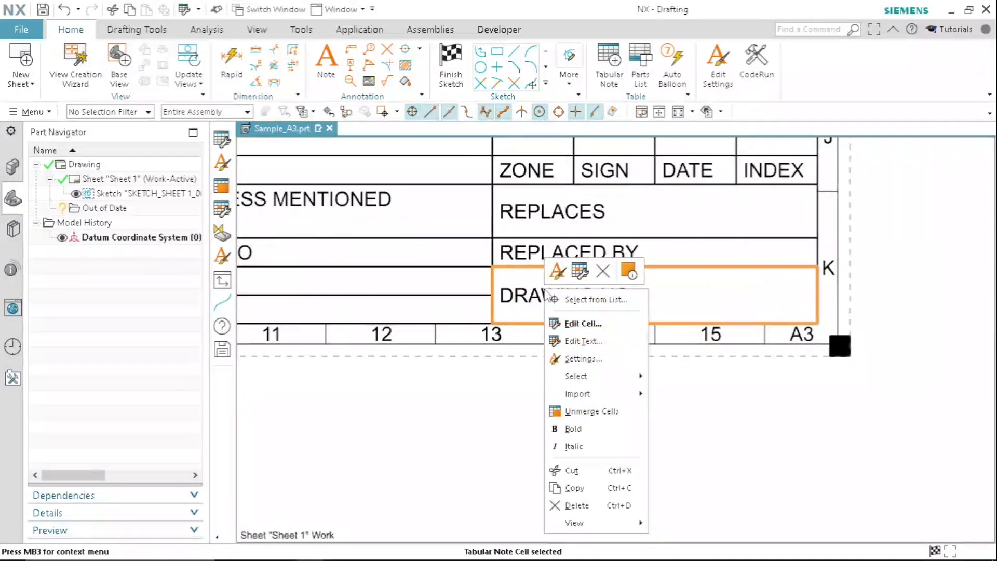
left_click(571, 324)
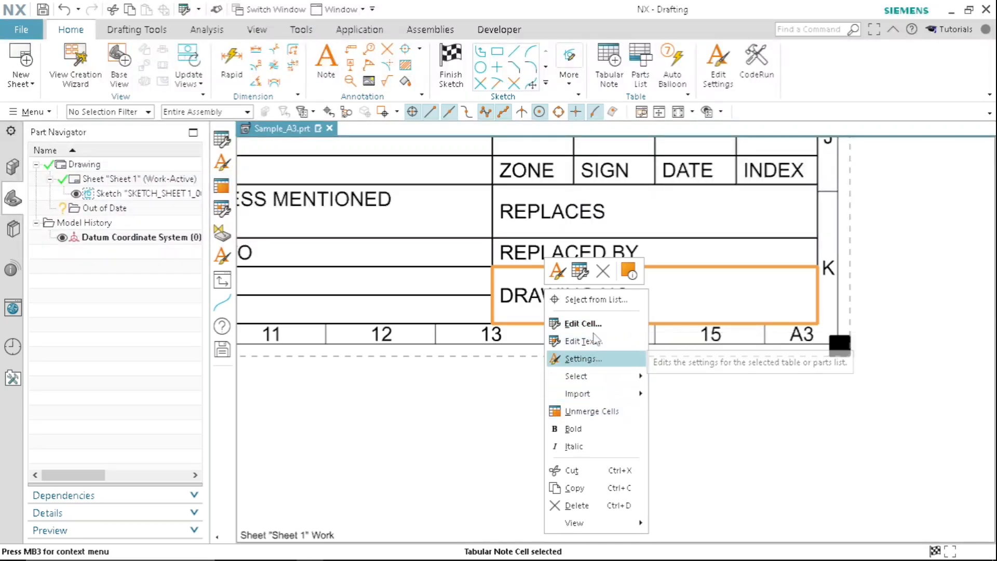
left_click(582, 358)
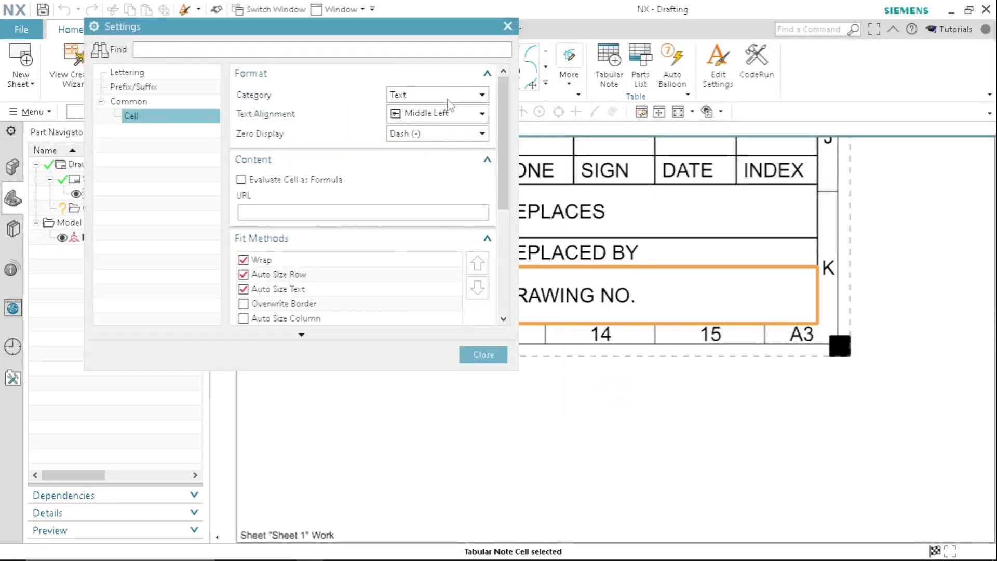
left_click(441, 115)
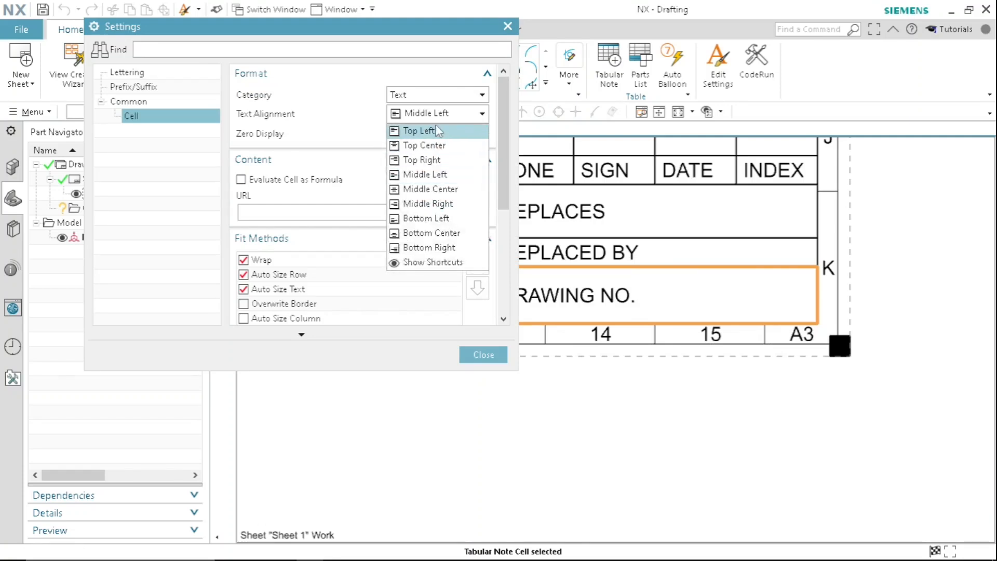
left_click(424, 131)
left_click(498, 356)
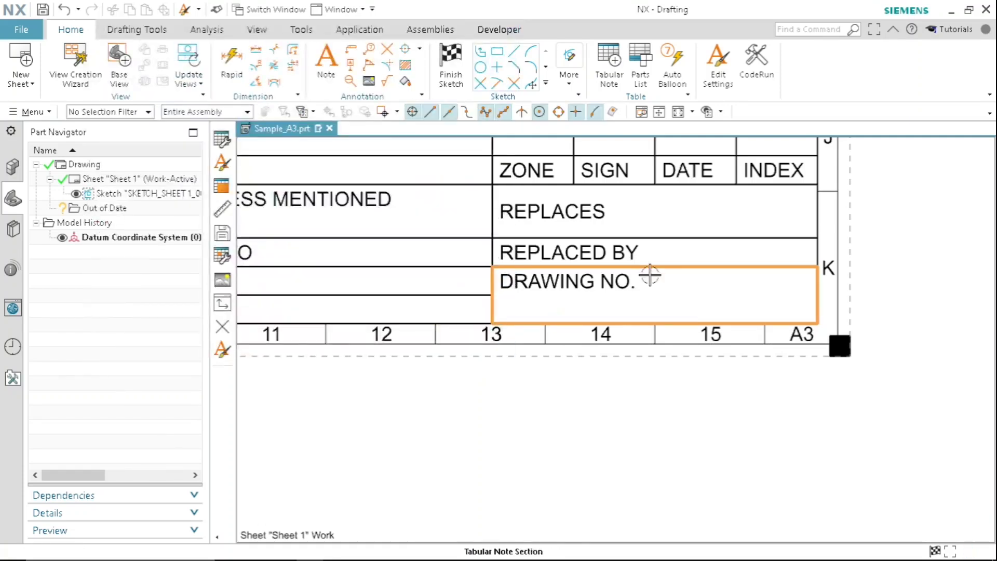
- Check the sample image in Photos, return to NX and enter "AA" in the cell below SCALE
scroll(650, 276, "down", 6)
scroll(499, 279, "up", 5)
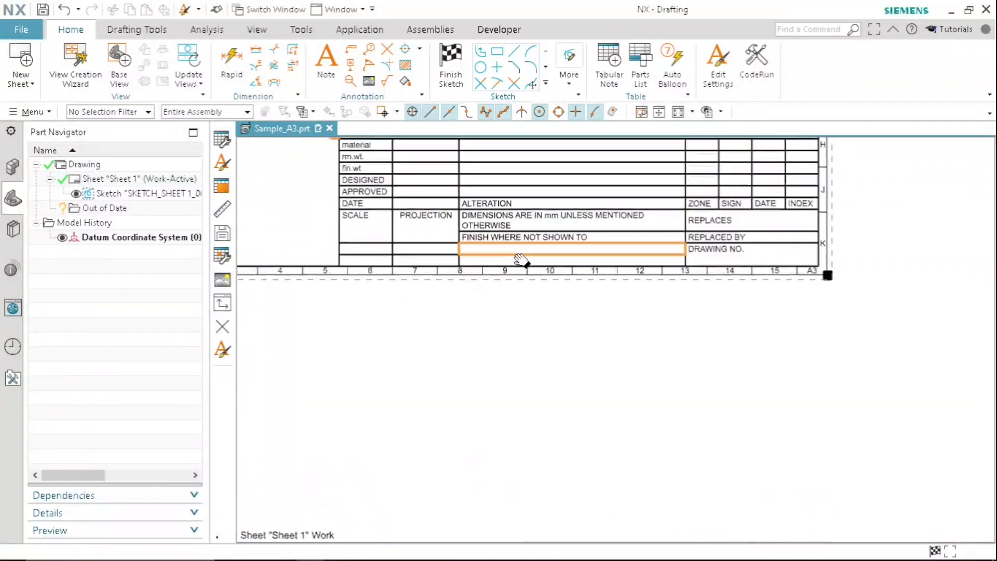
middle_click_drag(521, 260, 513, 248)
scroll(477, 232, "up", 1)
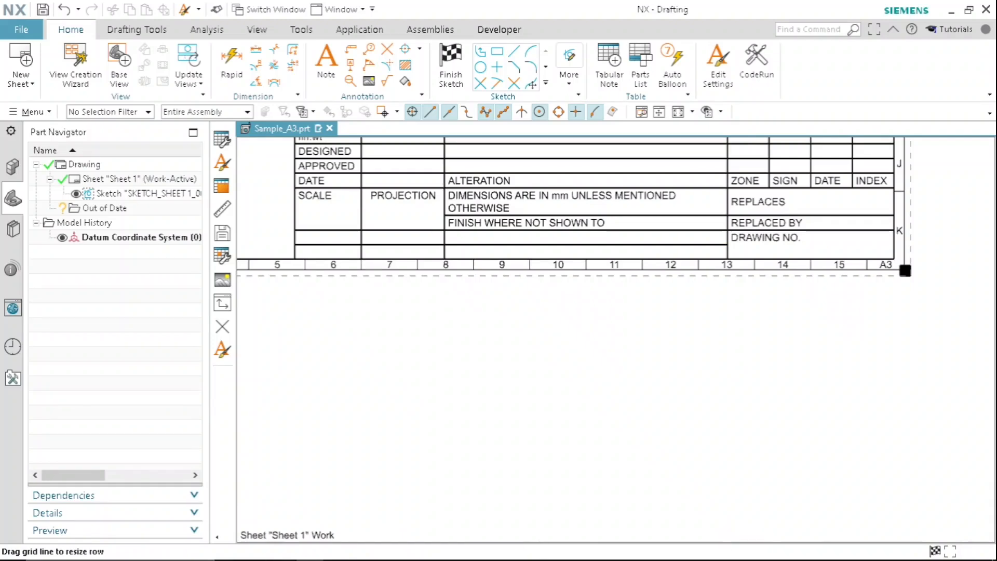
left_click(526, 549)
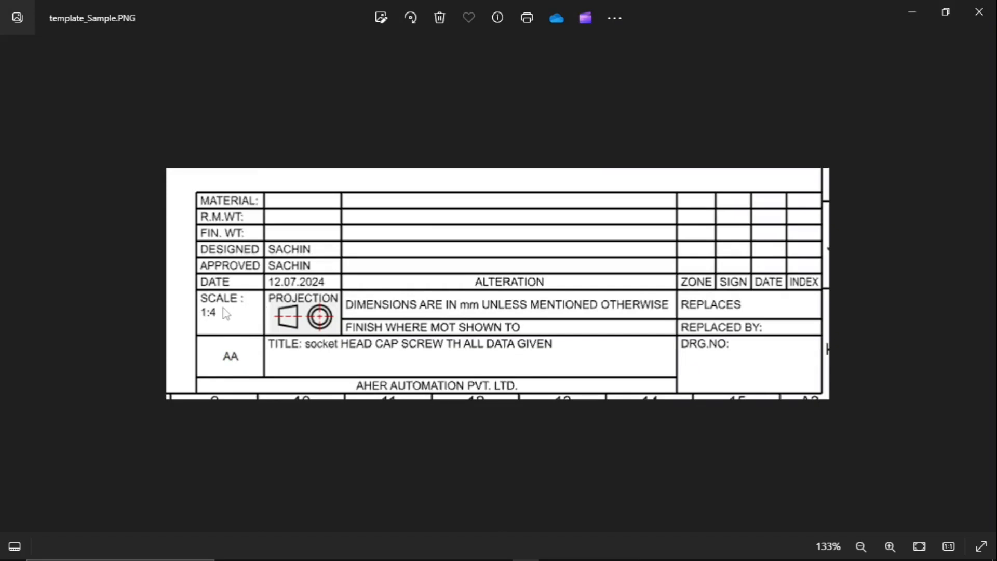
left_click(911, 13)
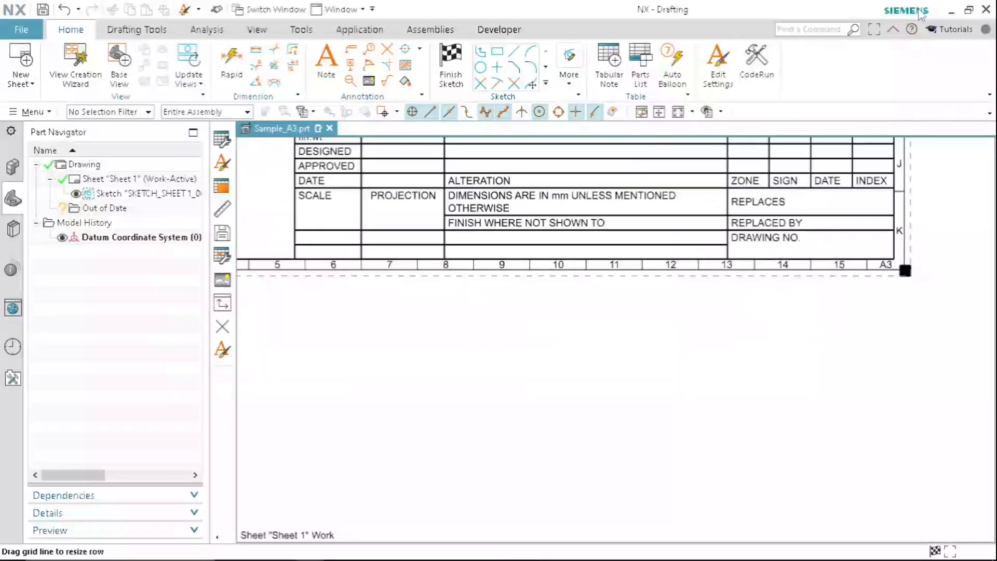
scroll(344, 252, "up", 2)
left_click(344, 252)
left_click(320, 248)
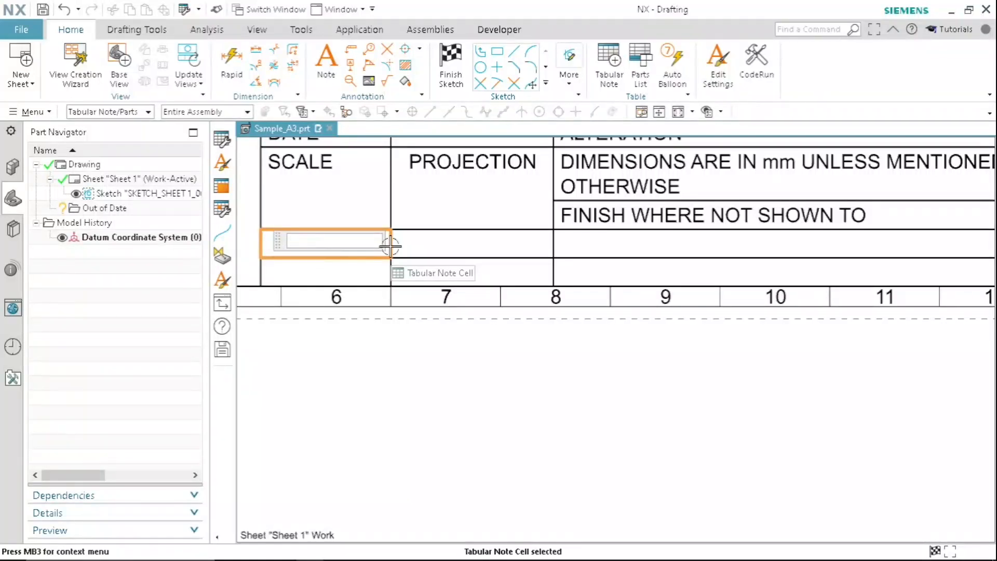
type("AA")
key("Return")
- Check the sample image in Photos, return to NX, merge the empty cells beside AA and enter "TITLE :" in the merged cell
scroll(390, 246, "down", 3)
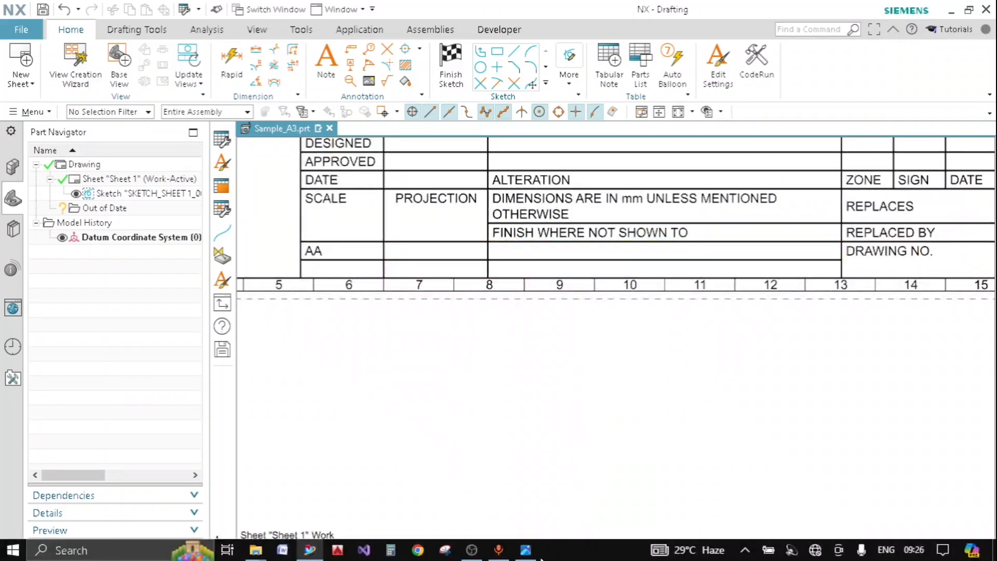
left_click(525, 552)
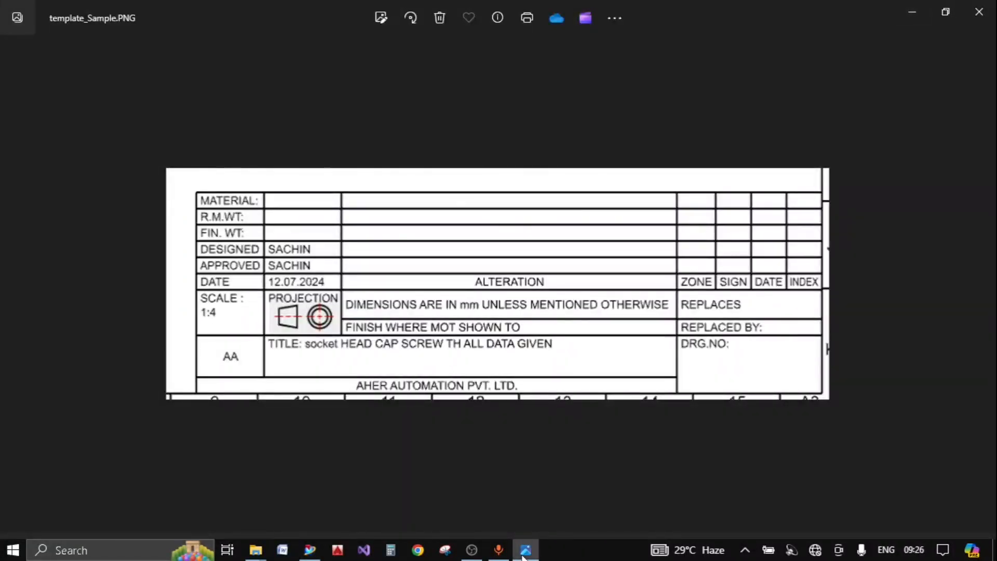
left_click(525, 551)
left_click(526, 251)
right_click(526, 255)
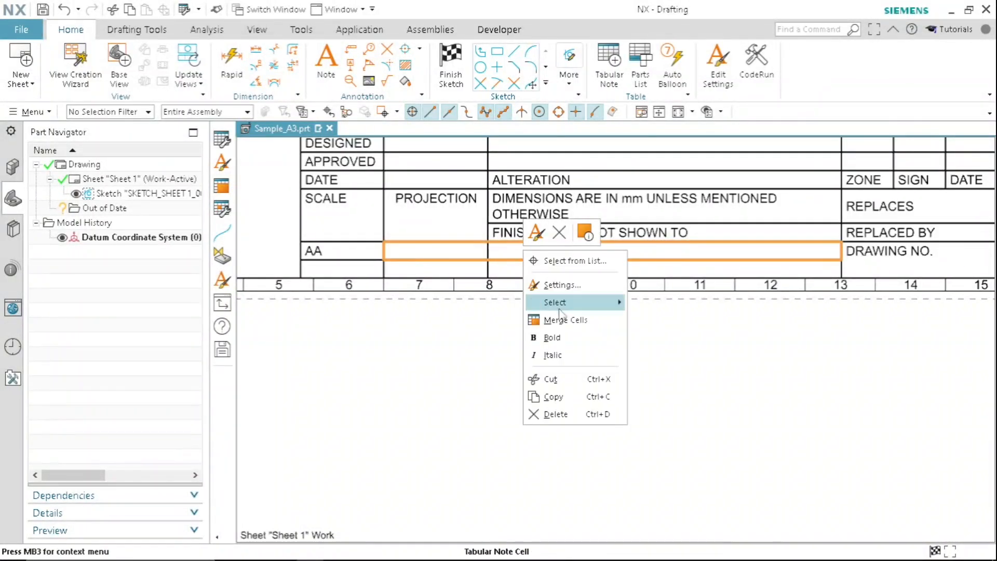
left_click(542, 319)
double_click(459, 252)
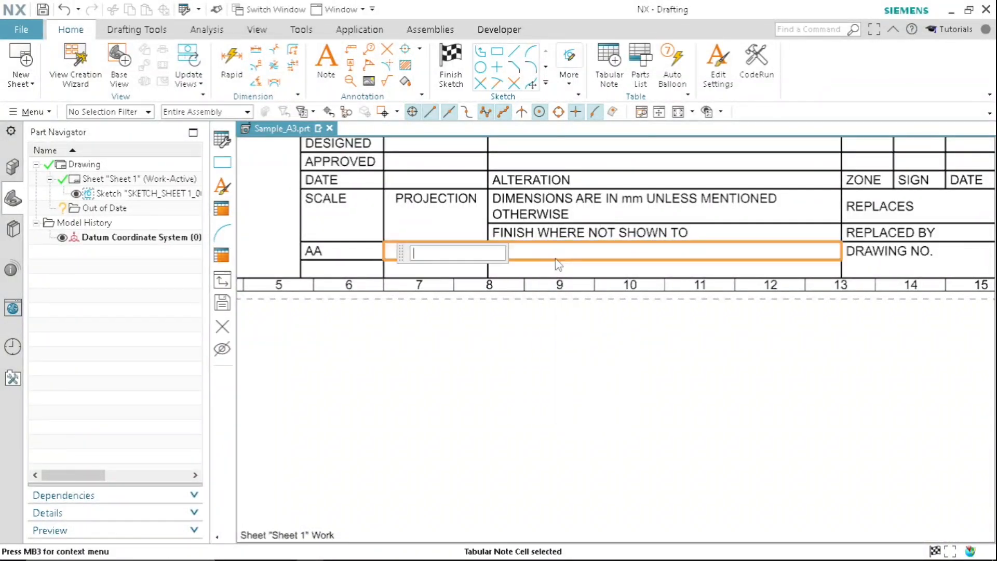
type("TITLE")
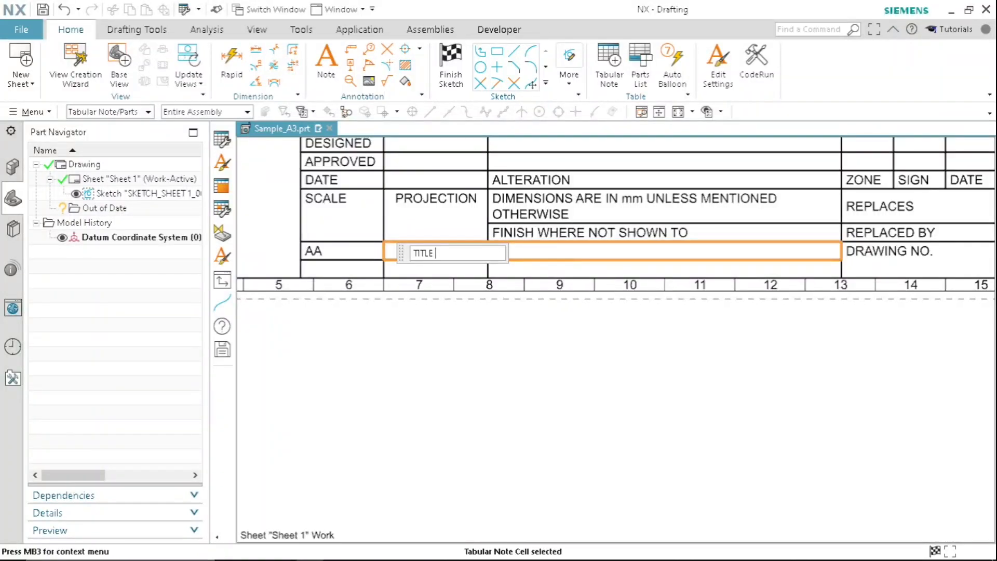
left_click(555, 258)
- Set the text alignment of the TITLE cell to Top Left
scroll(312, 219, "up", 1)
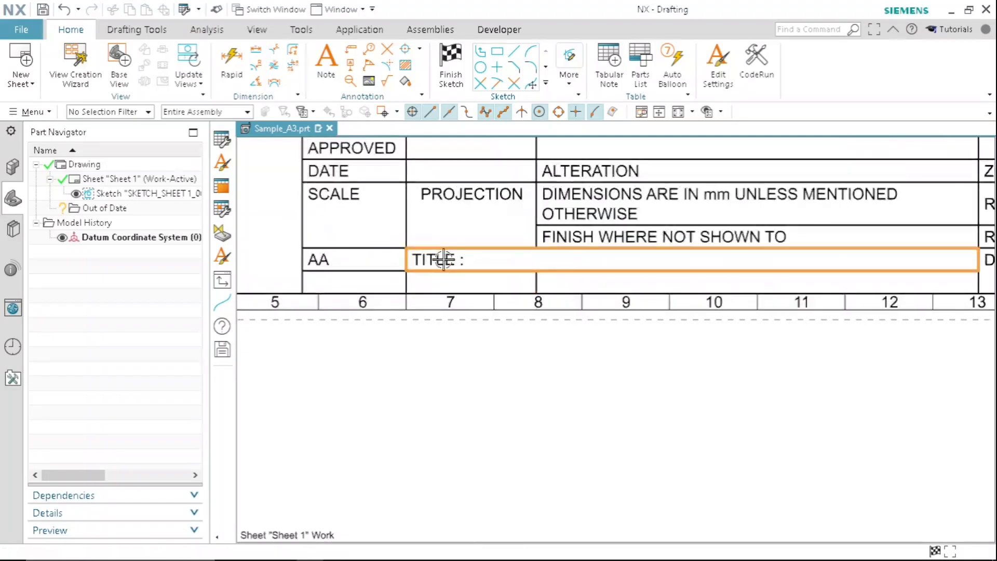
right_click(446, 263)
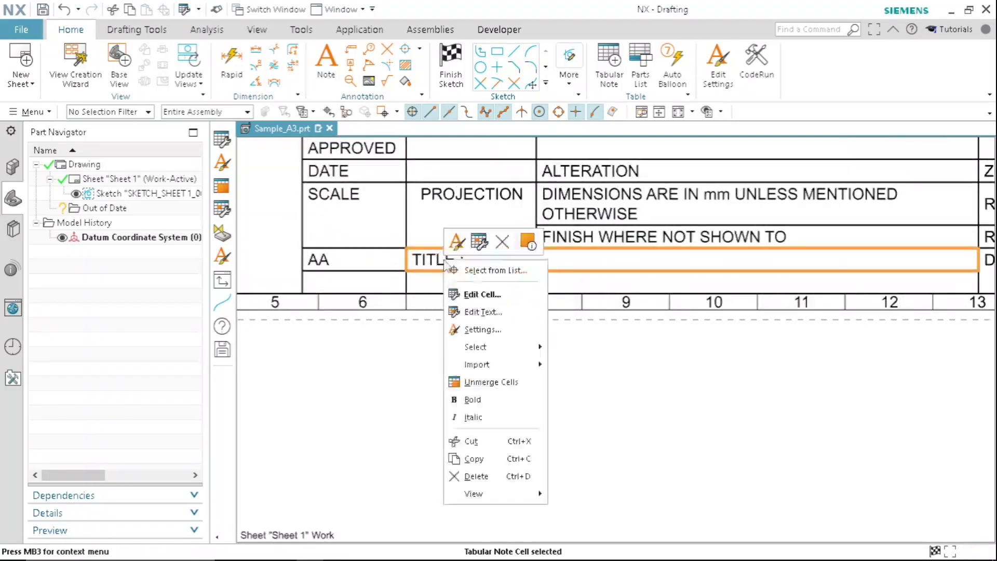
left_click(482, 329)
left_click(429, 99)
left_click(429, 107)
left_click(429, 116)
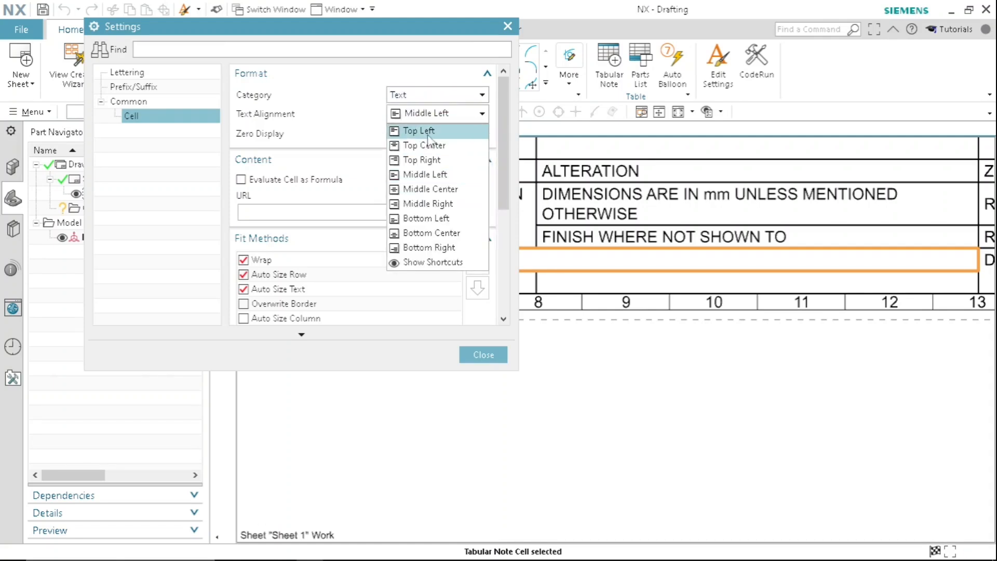
left_click(429, 131)
left_click(476, 353)
- Merge the empty cells in the row below AA and TITLE and enter "AHER AUTOMATION PVT LTD" in the merged cell
scroll(529, 281, "down", 3)
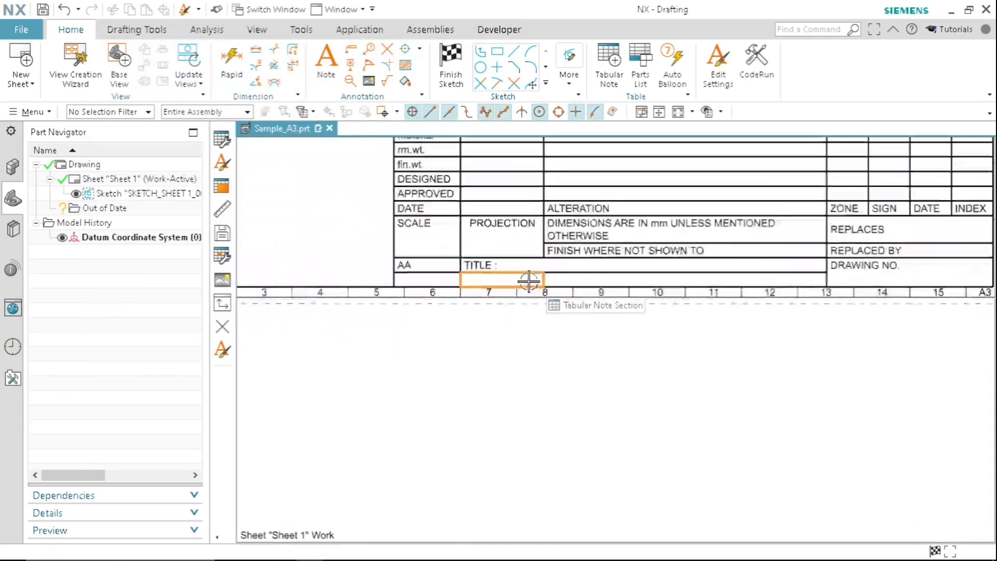
scroll(529, 281, "up", 2)
left_click_drag(370, 279, 781, 269)
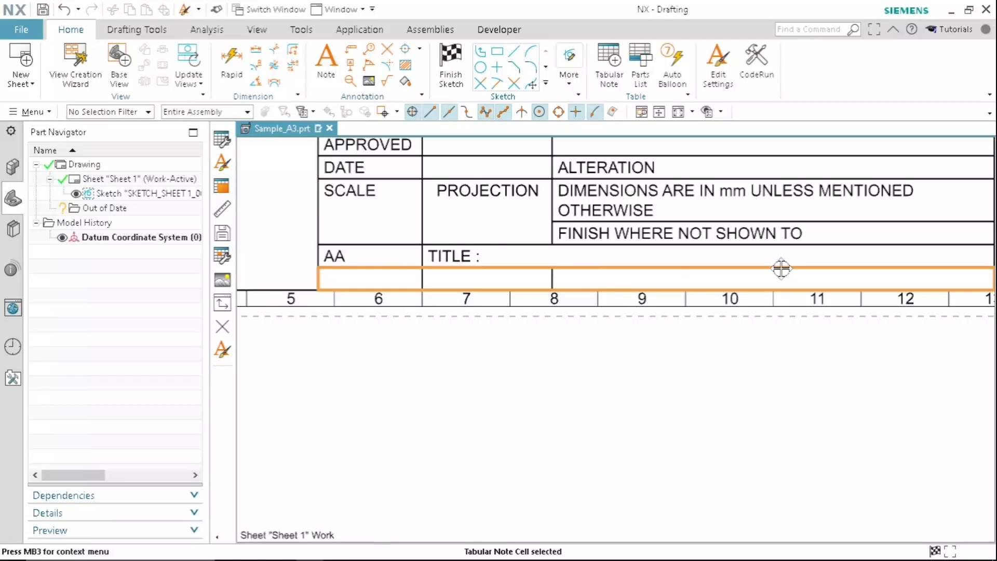
right_click(604, 283)
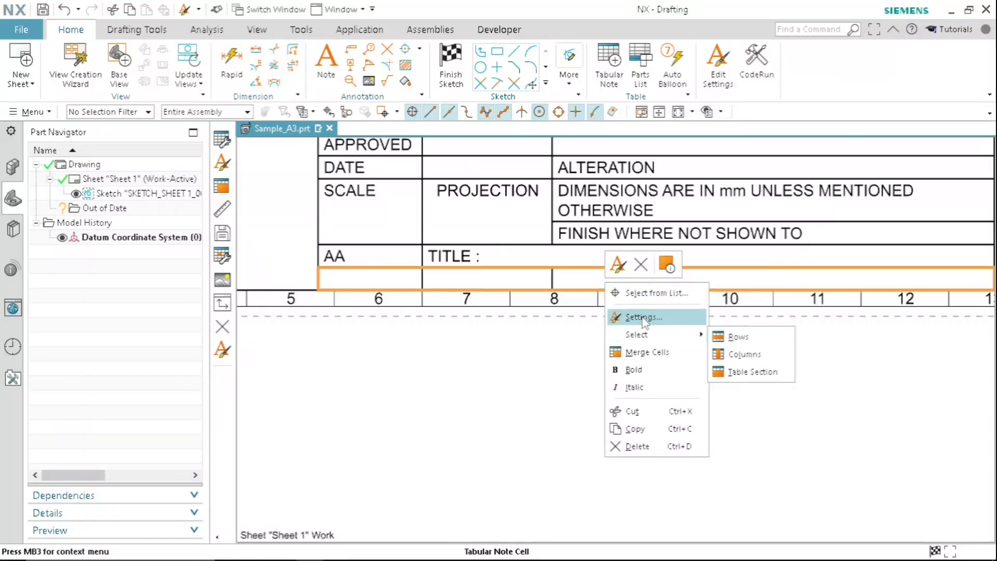
left_click(646, 352)
double_click(454, 279)
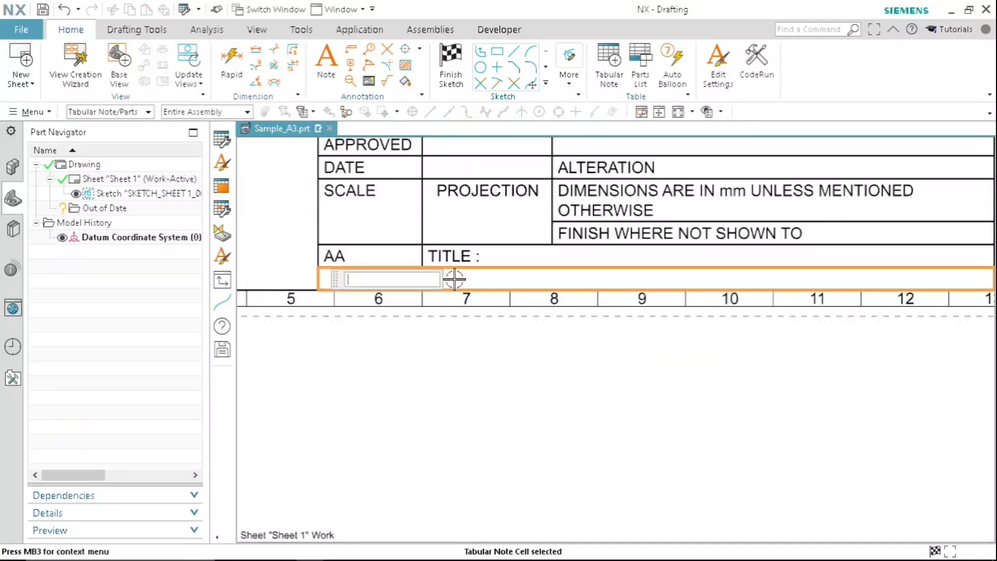
type("AH")
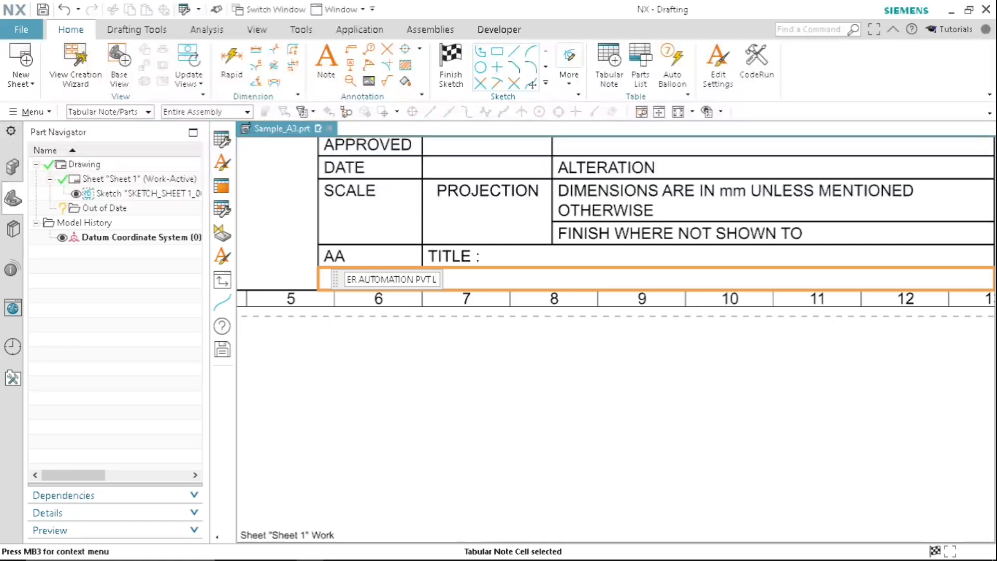
key("Return")
- Select all cells of the title block table and set their lettering height to 2.5
scroll(461, 260, "down", 5)
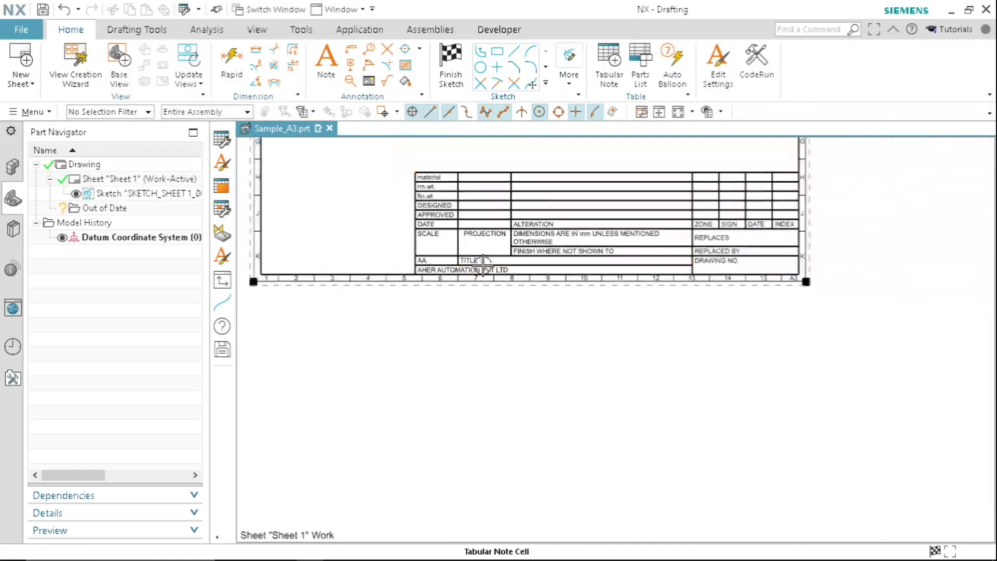
scroll(571, 273, "up", 2)
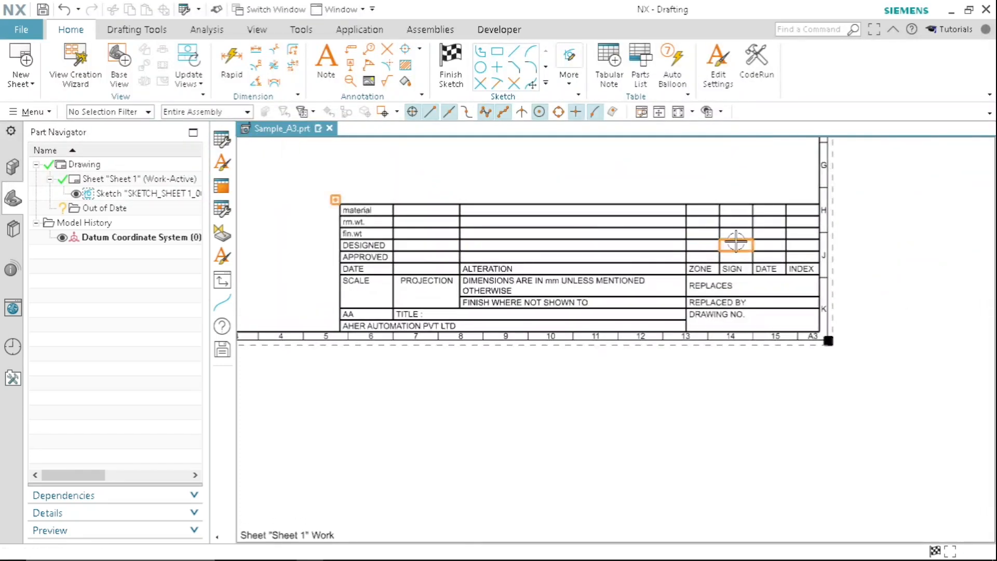
scroll(724, 224, "up", 2)
scroll(555, 240, "down", 3)
scroll(556, 236, "up", 3)
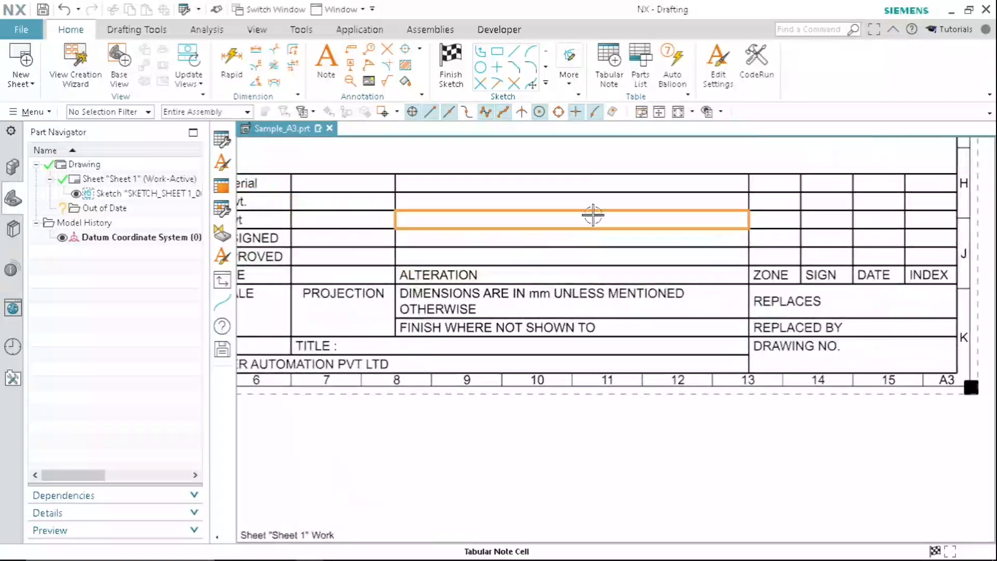
scroll(518, 233, "up", 1)
scroll(518, 232, "down", 2)
left_click_drag(366, 211, 665, 303)
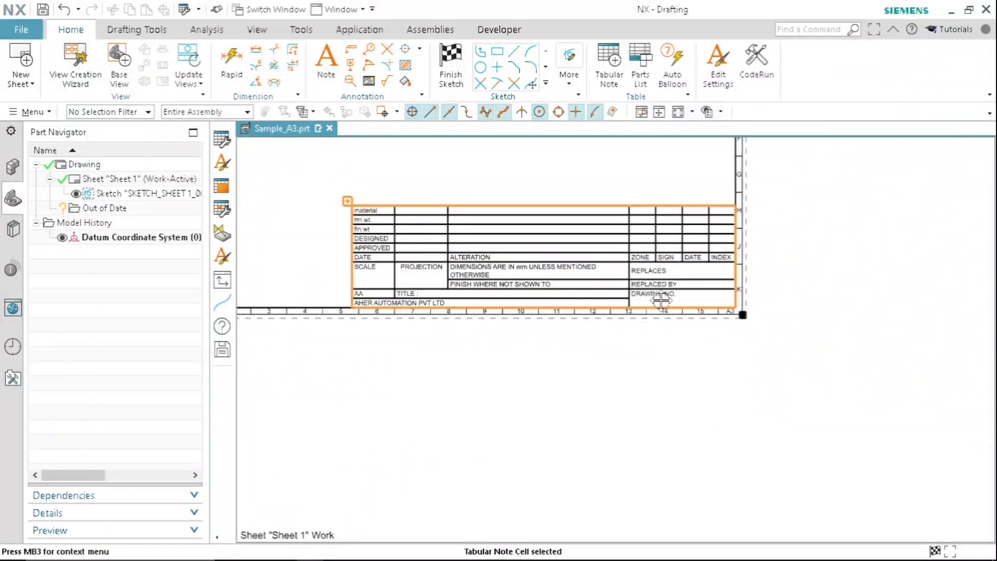
right_click(535, 272)
left_click(560, 305)
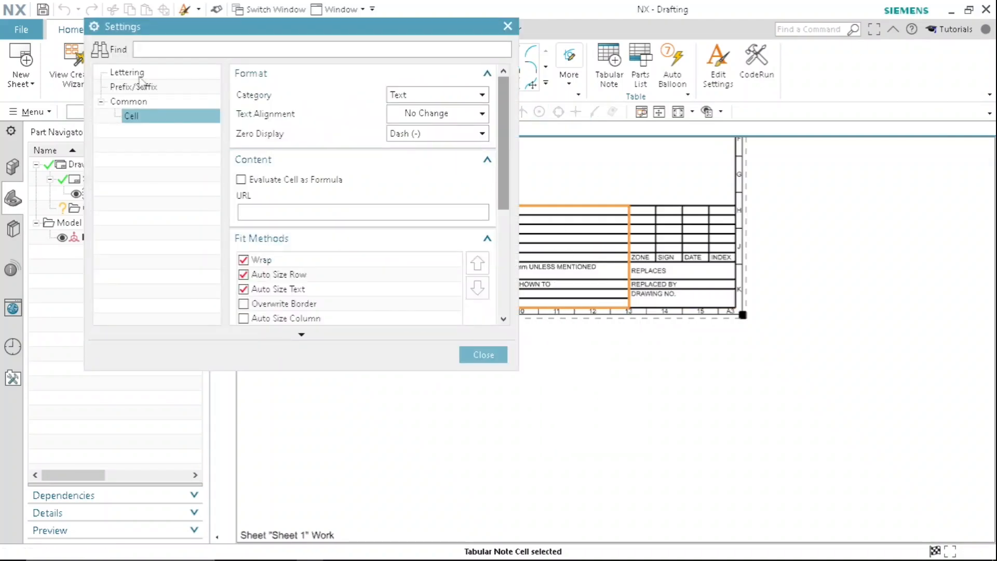
left_click(127, 73)
double_click(463, 115)
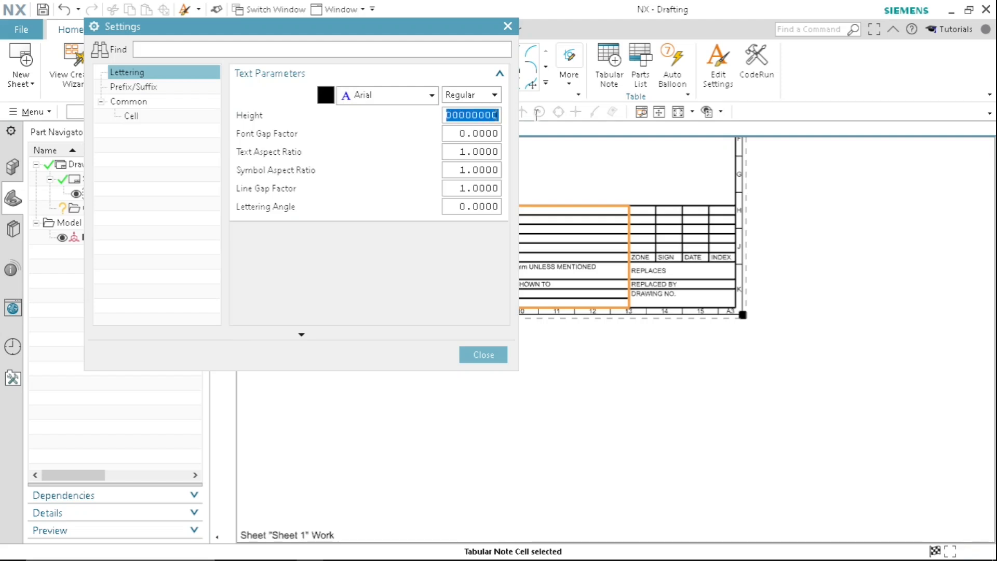
type("2.5")
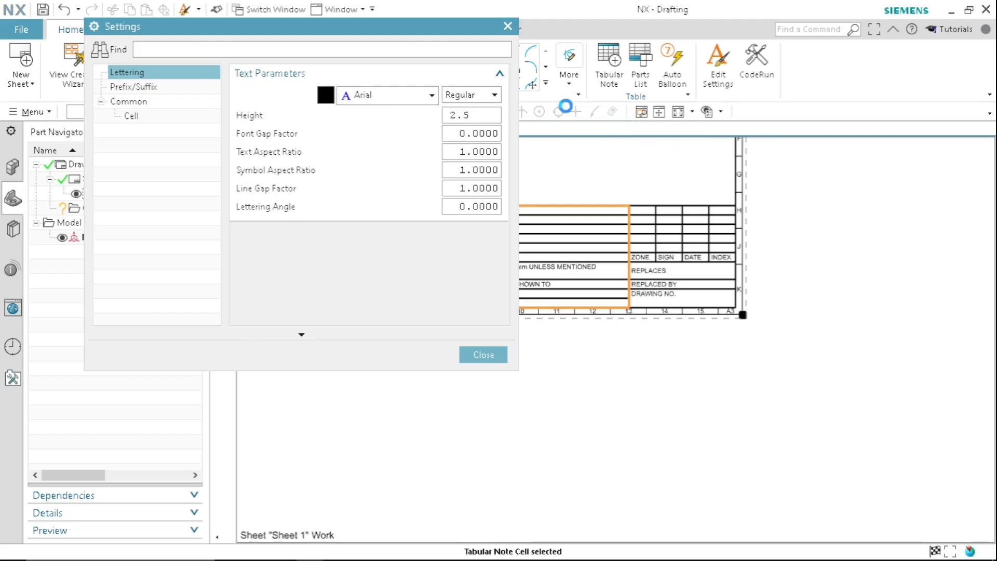
left_click(484, 355)
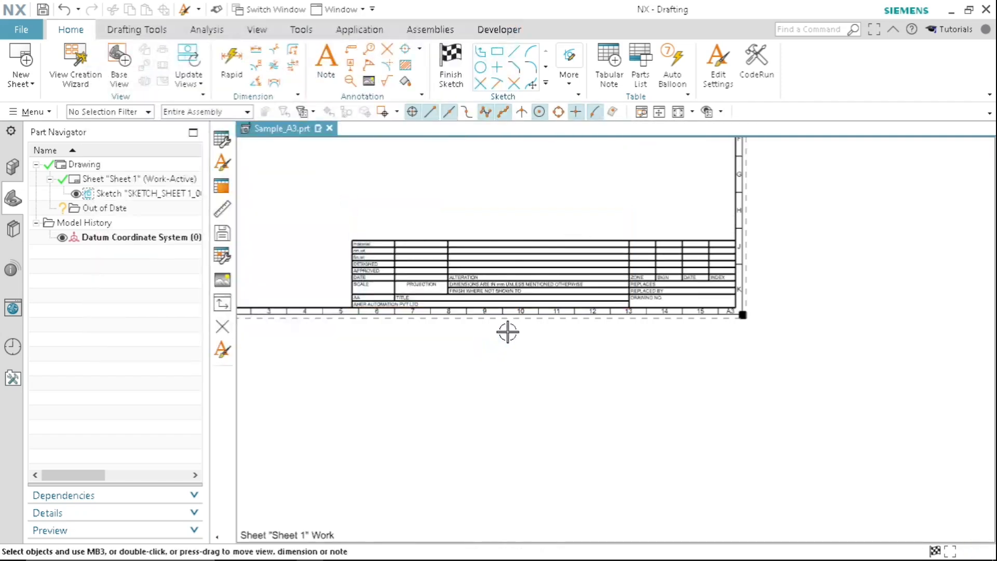
- Check the lettering settings of the title block cells from ZONE down to DRAWING NO
scroll(507, 331, "up", 2)
scroll(694, 275, "up", 3)
mouse_move(701, 217)
left_mouse_down()
mouse_move(869, 243)
mouse_move(897, 272)
left_mouse_up()
right_click(825, 250)
left_click(863, 285)
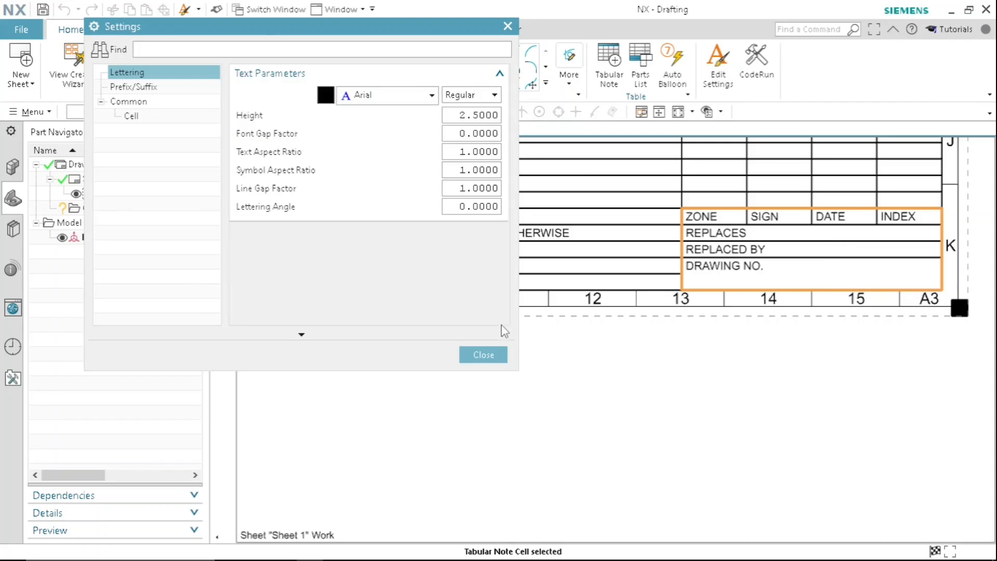
left_click(483, 354)
- Narrow the INDEX, DATE, SIGN and ZONE columns of the title block, giving DATE and SIGN a width of about 12
scroll(667, 251, "down", 1)
scroll(665, 253, "down", 1)
scroll(717, 179, "down", 1)
scroll(718, 179, "up", 2)
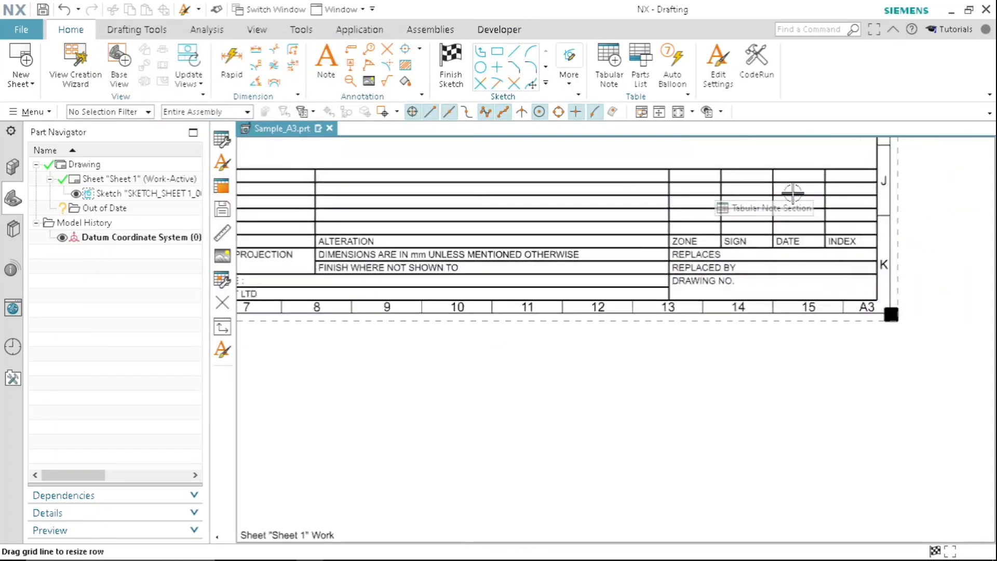
scroll(792, 193, "up", 1)
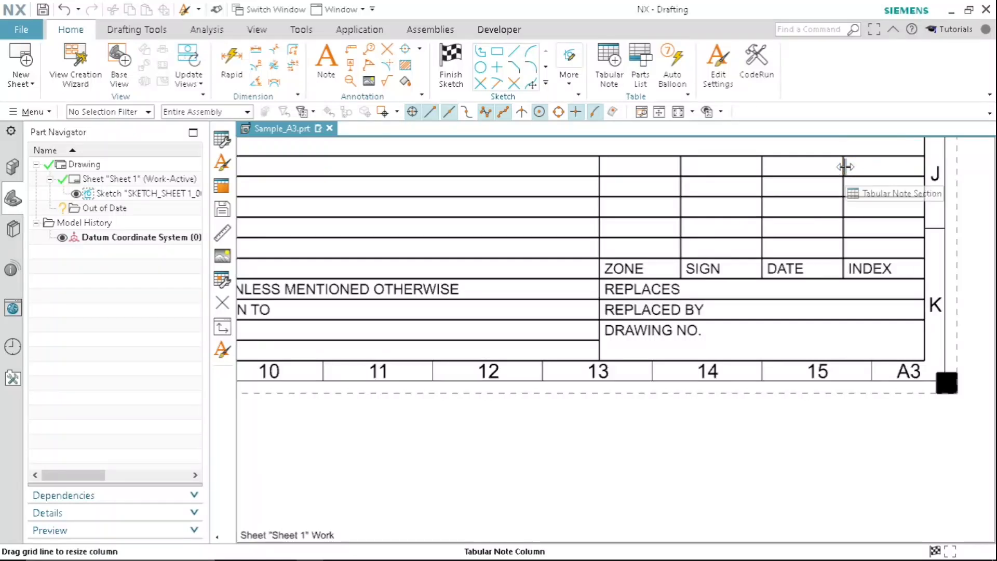
left_click_drag(847, 164, 872, 165)
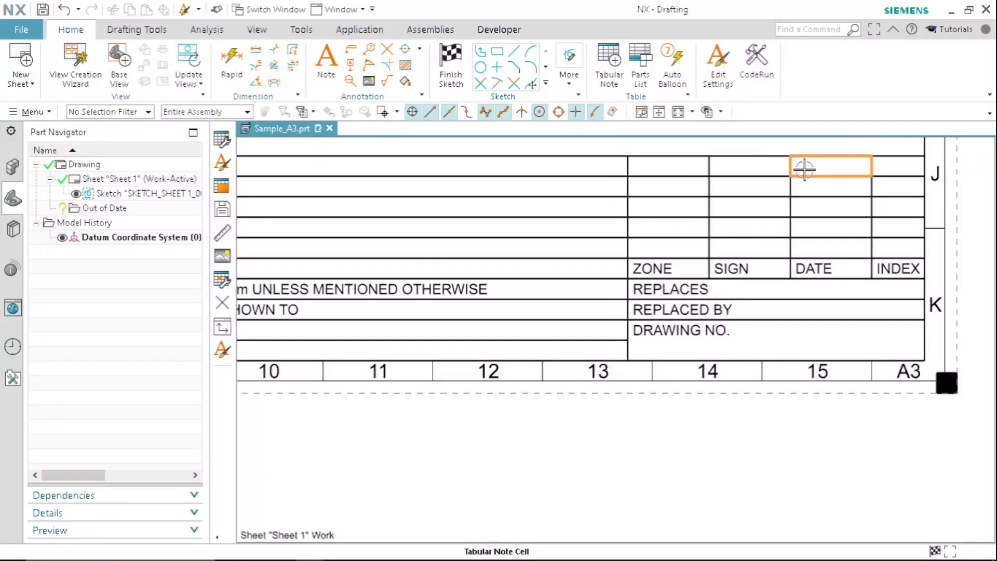
left_click_drag(790, 166, 823, 173)
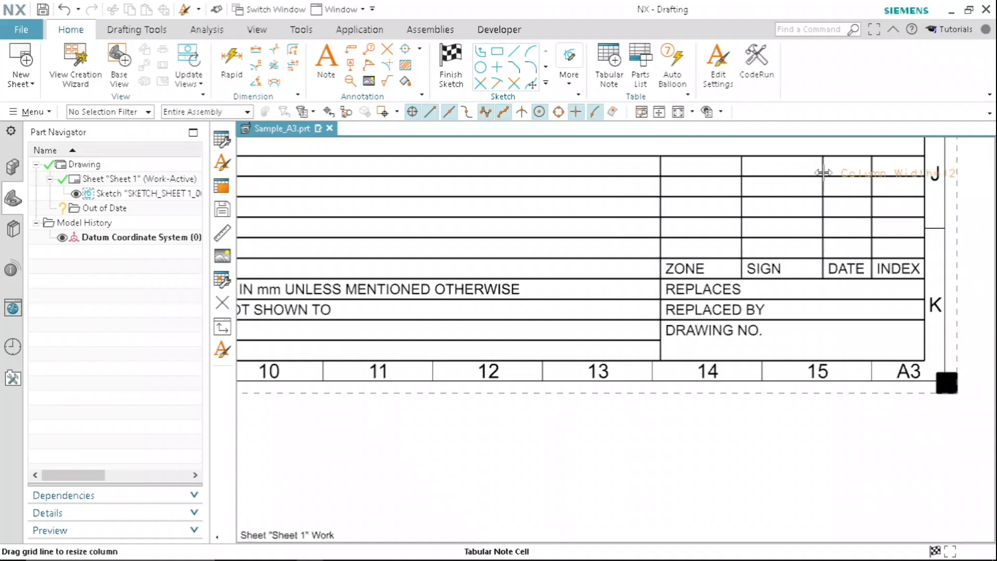
left_click_drag(741, 164, 774, 171)
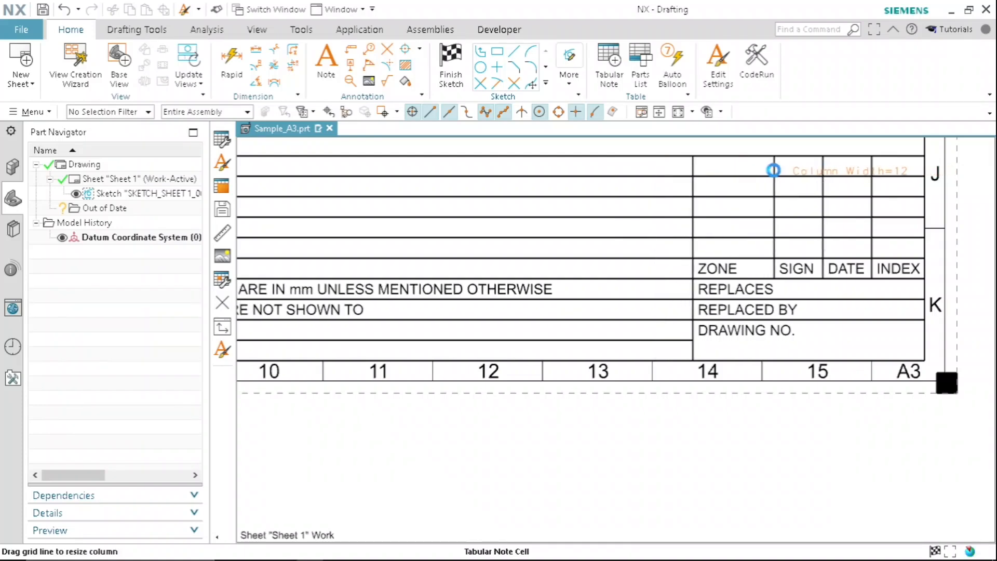
left_click_drag(694, 165, 726, 169)
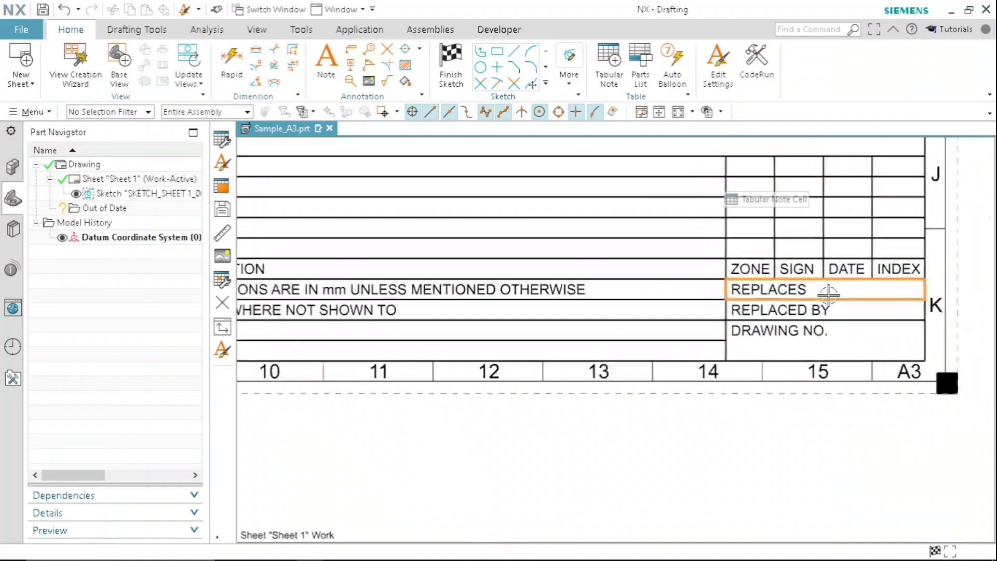
- Narrow the wide ALTERATION column of the title block by moving its border with the PROJECTION column
scroll(829, 293, "down", 5)
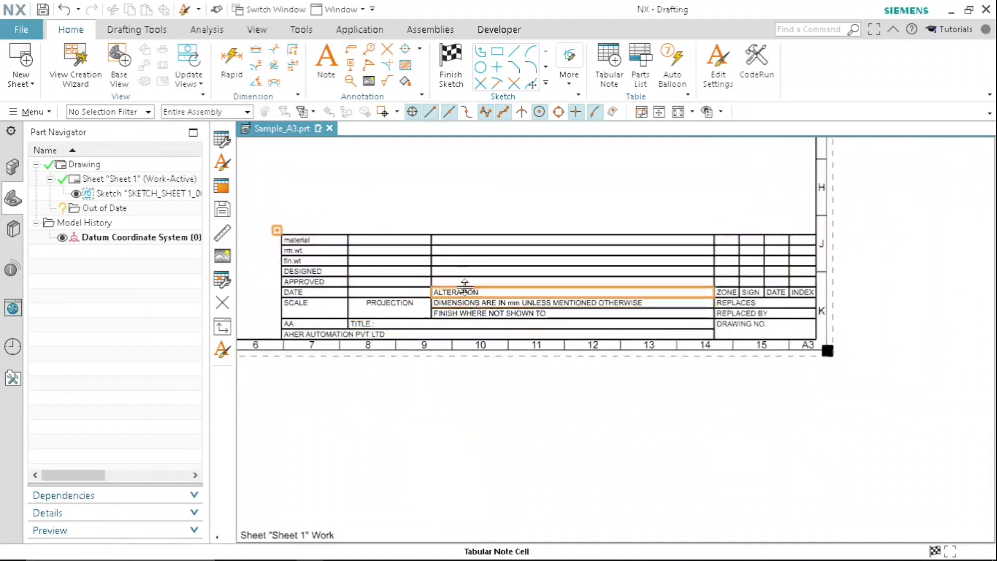
scroll(465, 284, "up", 3)
left_click_drag(423, 230, 559, 247)
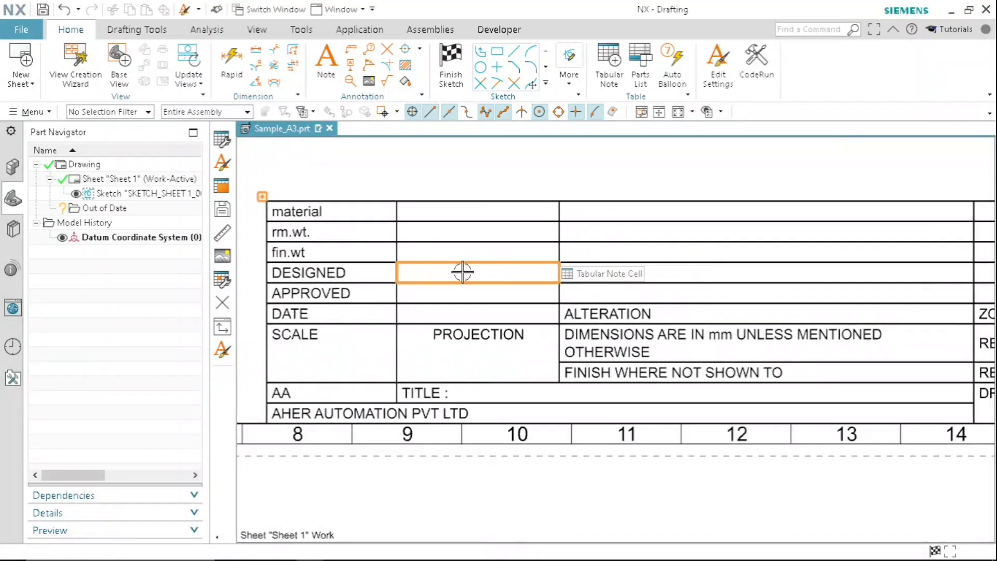
scroll(462, 271, "down", 3)
scroll(385, 341, "up", 3)
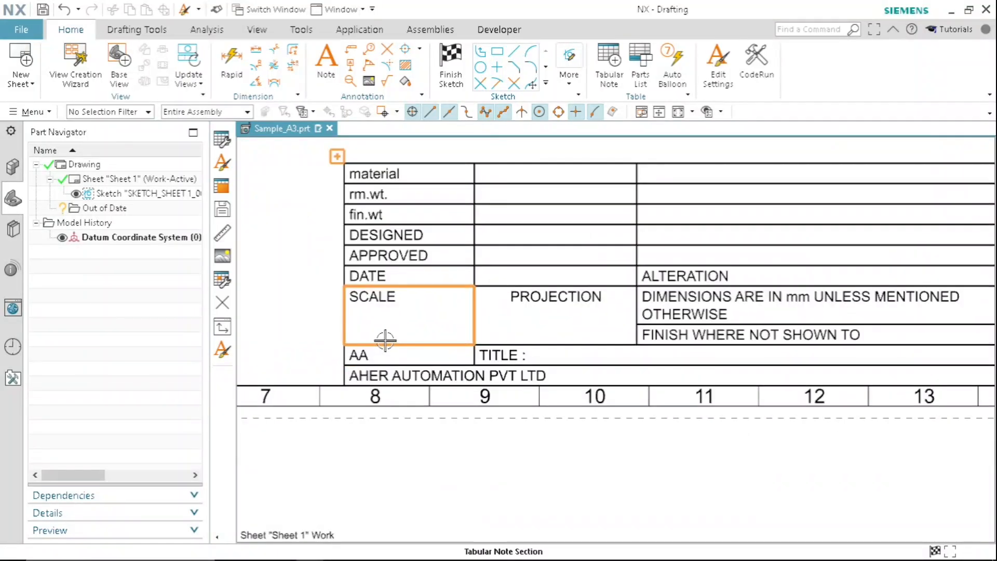
scroll(508, 316, "down", 1)
scroll(563, 330, "up", 2)
scroll(525, 327, "down", 1)
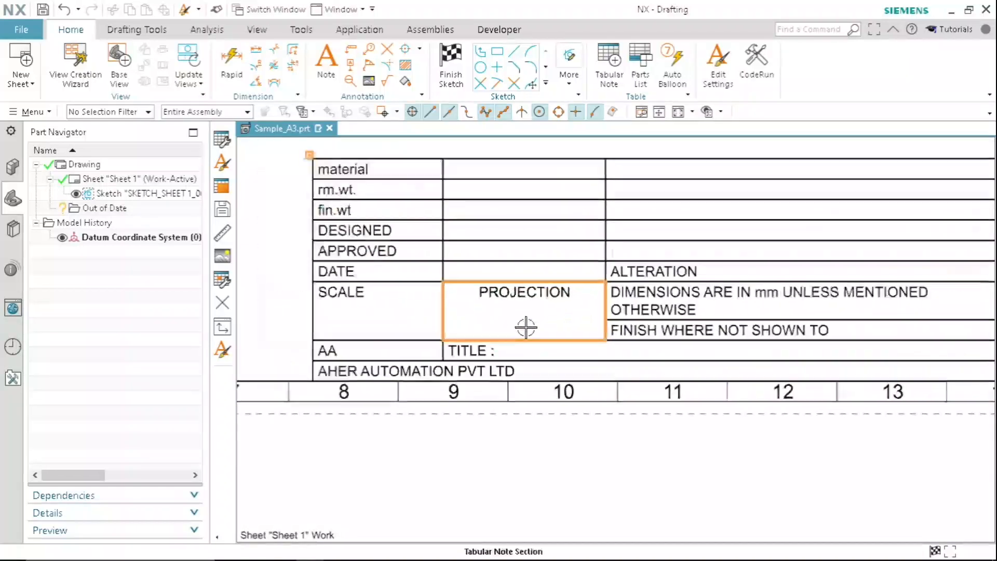
- Insert the PNG image "1ST ANGLE.PNG" from the Youtube folder on the Desktop into the drawing sheet
left_click(123, 32)
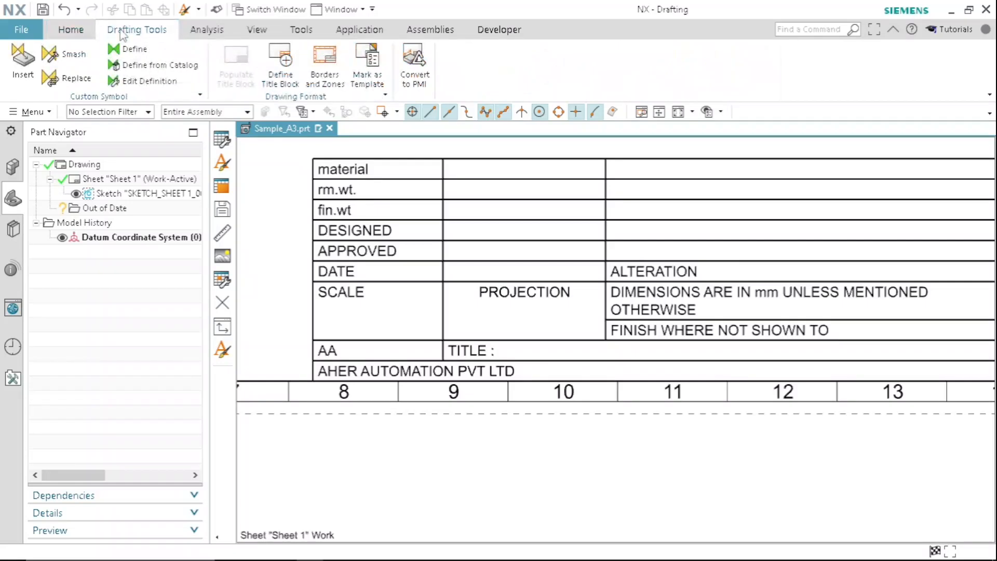
left_click(84, 33)
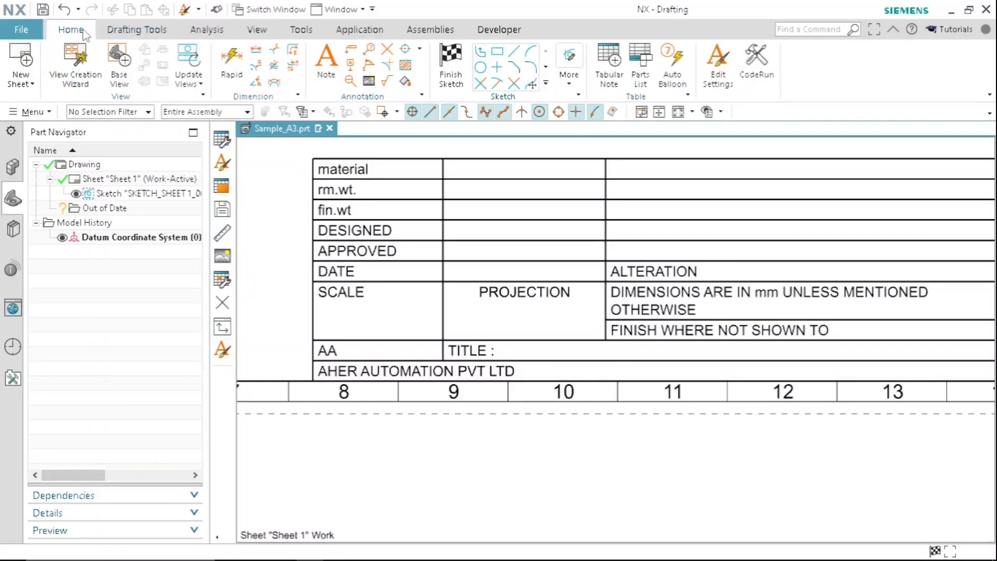
left_click(369, 82)
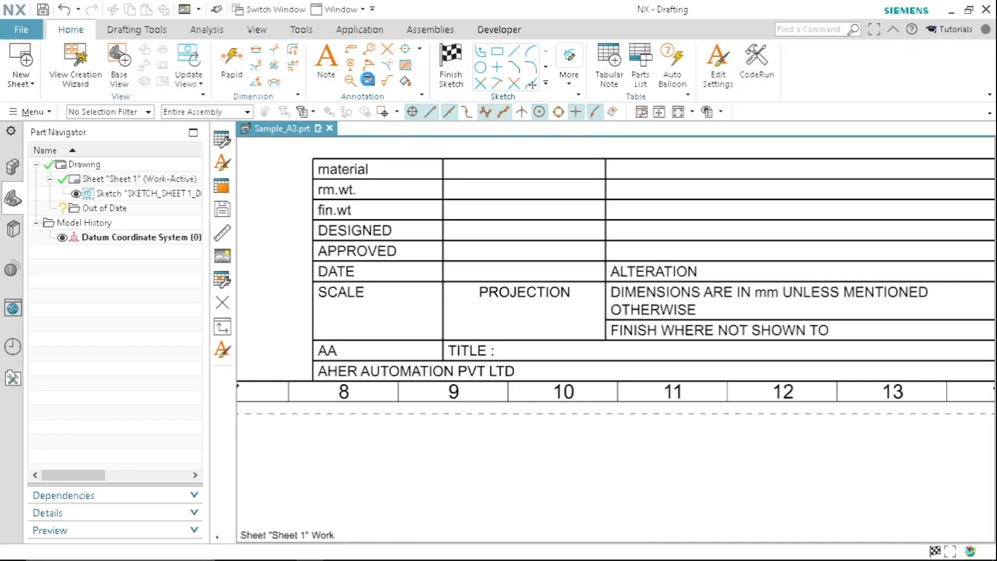
left_click(275, 180)
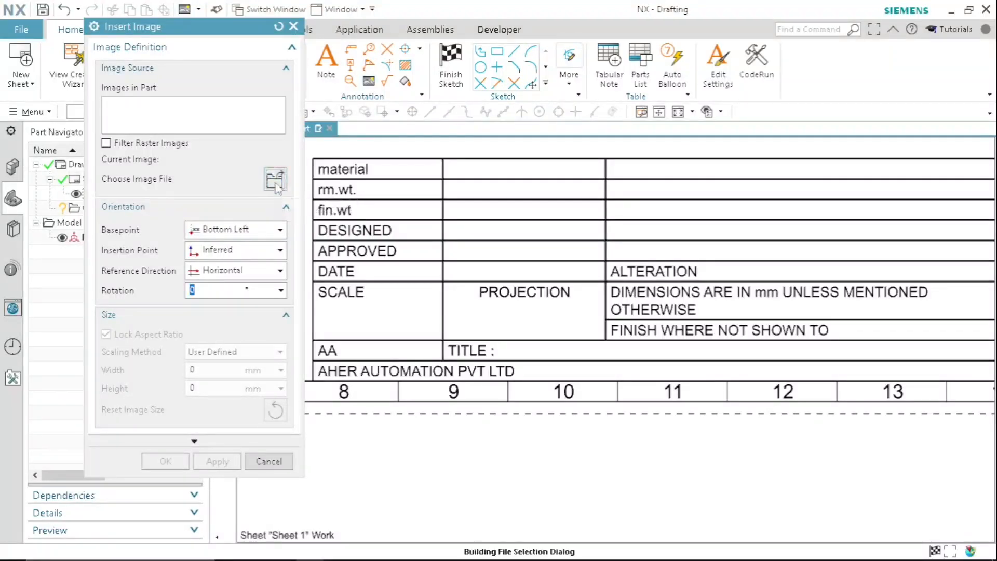
left_click(41, 200)
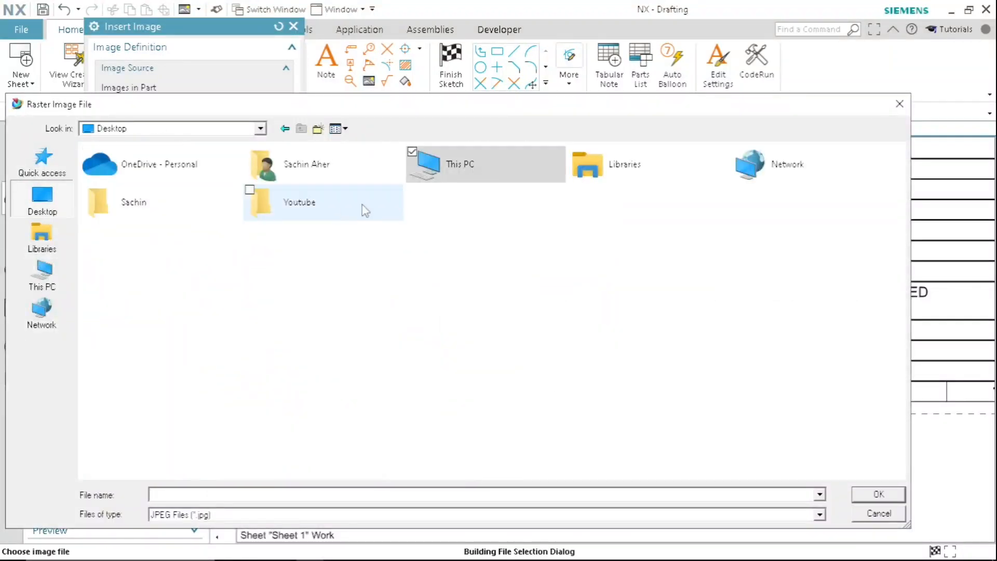
double_click(328, 201)
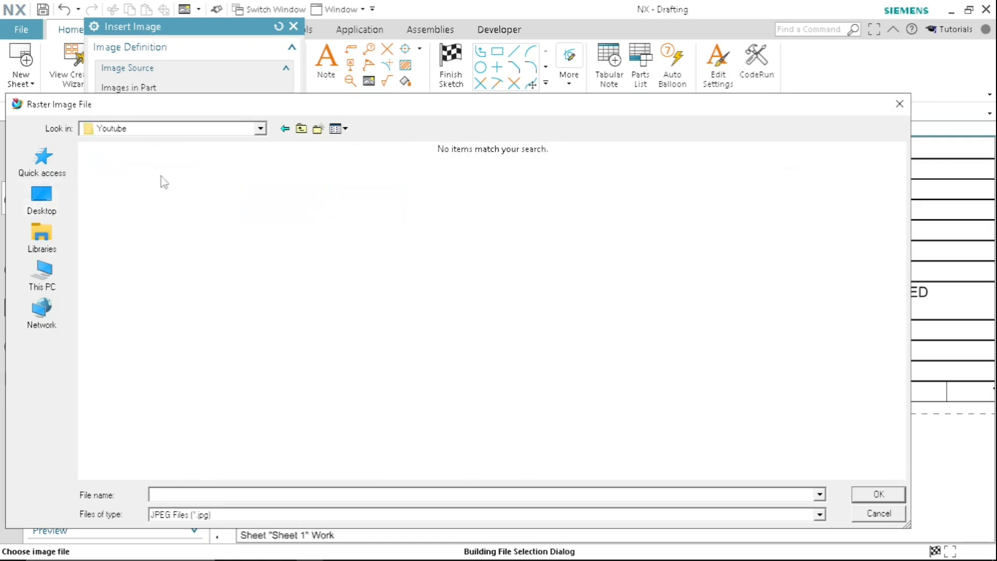
left_click(224, 515)
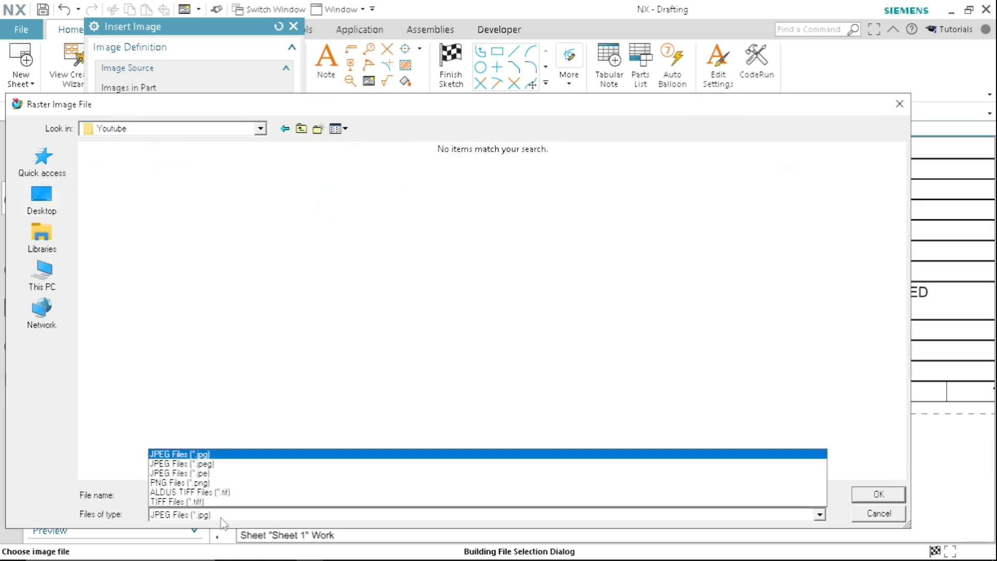
left_click(212, 483)
left_click(117, 210)
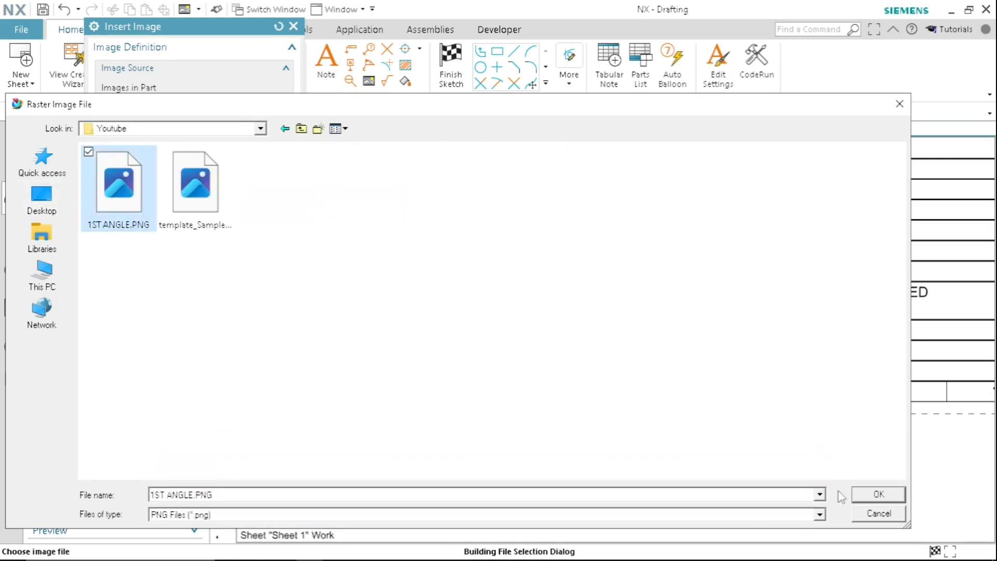
left_click(878, 494)
left_click(172, 474)
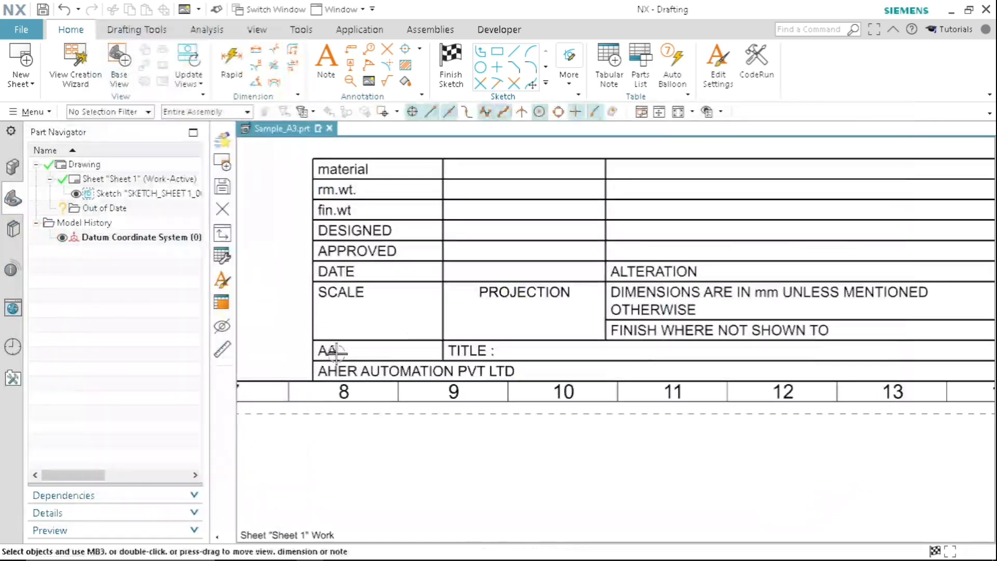
- Locate and select the inserted projection symbol image at the sheet's lower-left corner and restrict selection to Drawing Image
scroll(638, 315, "down", 4)
middle_click_drag(537, 400, 727, 347)
scroll(457, 333, "up", 2)
scroll(393, 347, "up", 2)
left_click(390, 323)
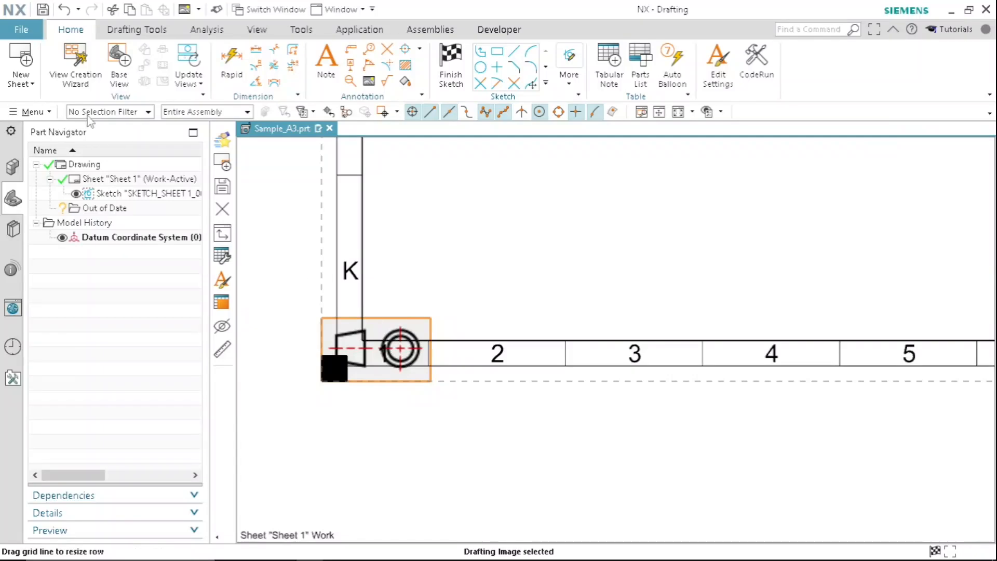
left_click(100, 112)
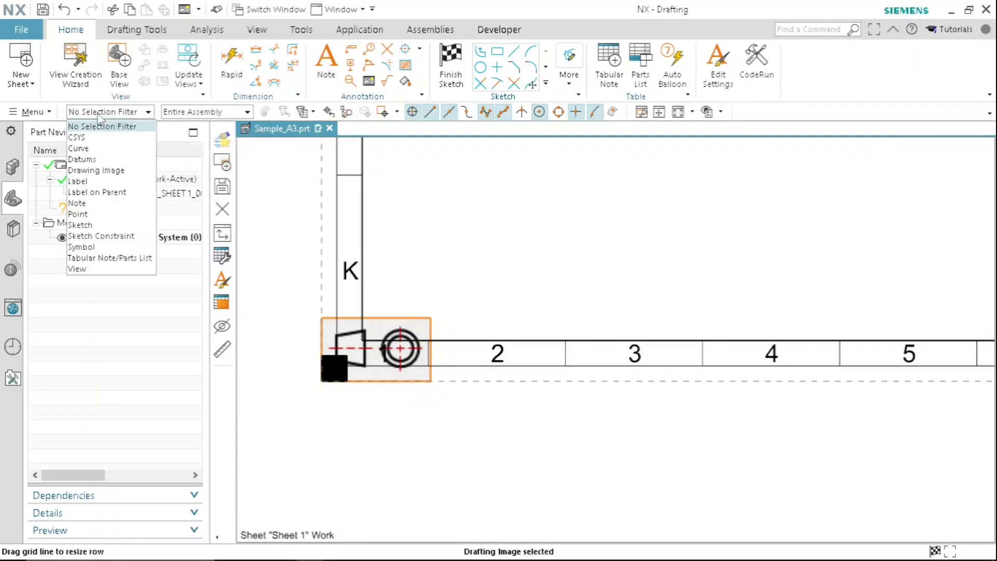
left_click(108, 171)
- Move the projection symbol image from the sheet corner into the PROJECTION cell, just below the cell's text
left_click_drag(396, 319, 728, 232)
scroll(680, 276, "down", 1)
middle_click_drag(869, 401, 367, 336, "shift")
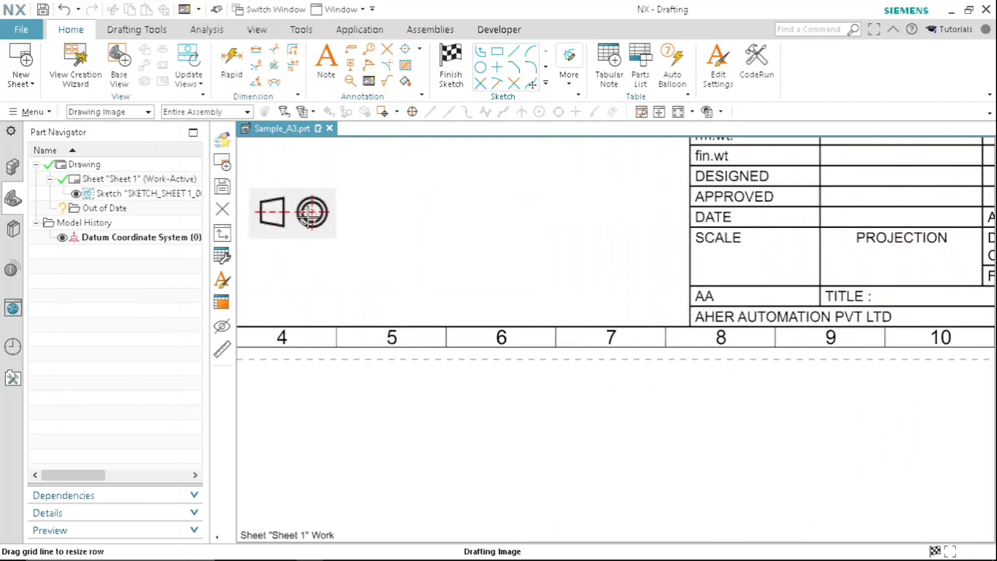
left_click_drag(310, 212, 919, 257)
middle_click_drag(913, 316, 672, 322, "shift")
scroll(686, 266, "up", 5)
left_click_drag(614, 241, 486, 351)
scroll(497, 291, "down", 1)
scroll(506, 286, "down", 3)
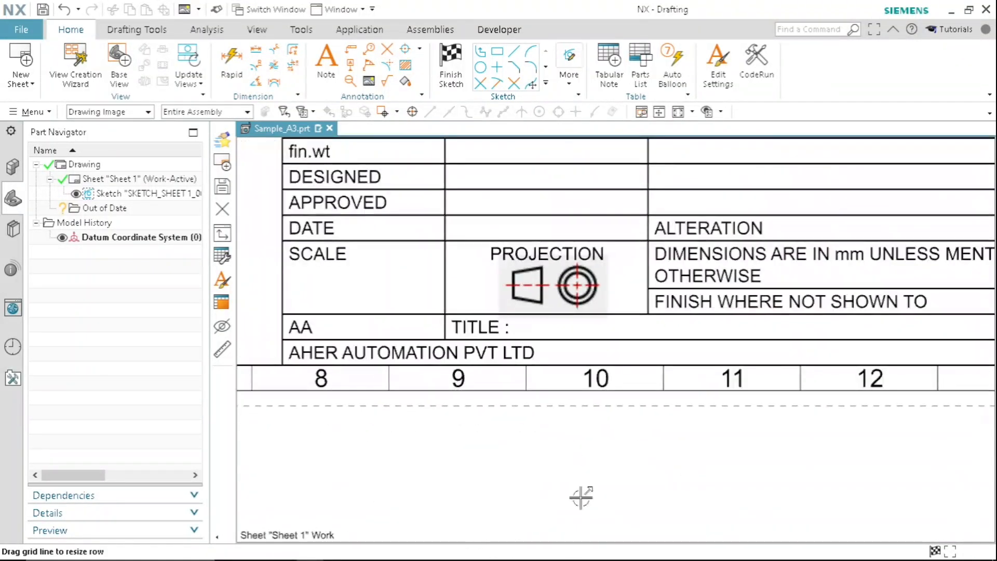
scroll(488, 362, "up", 1)
scroll(488, 362, "up", 1)
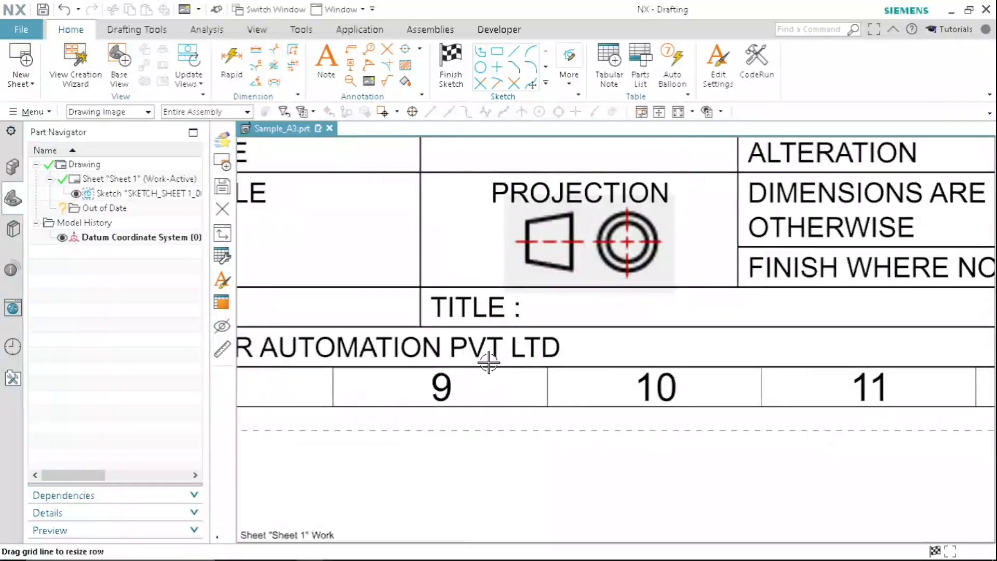
scroll(489, 362, "down", 4)
middle_click_drag(553, 391, 543, 360)
scroll(579, 235, "up", 2)
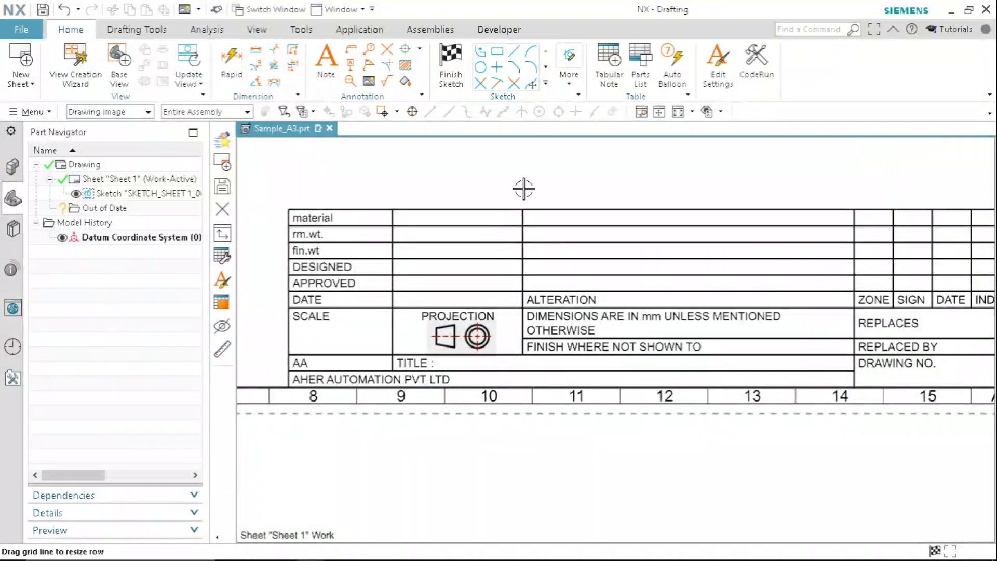
- Reset the selection to No Selection Filter and narrow the ALTERATION column further from its border with the PROJECTION column
left_click(134, 114)
left_click(98, 127)
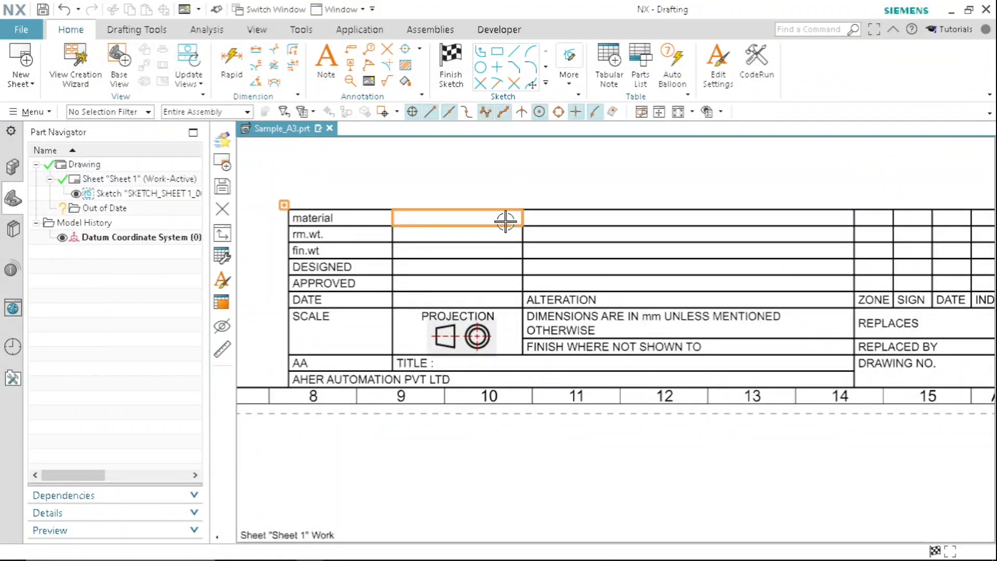
left_click_drag(521, 216, 593, 227)
- Move the projection symbol image to sit under the PROJECTION text in the shifted cell
left_click(478, 336)
left_click(477, 337)
left_click_drag(476, 337, 494, 355)
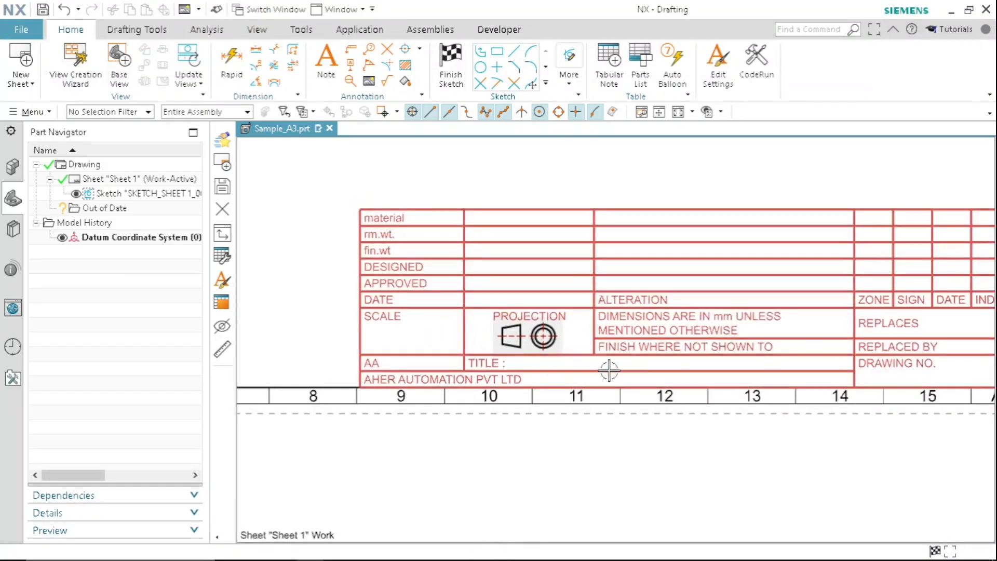
- Start Define Title Block, select the title block table at the sheet's lower-right corner and enlarge the cell list
scroll(428, 244, "down", 1)
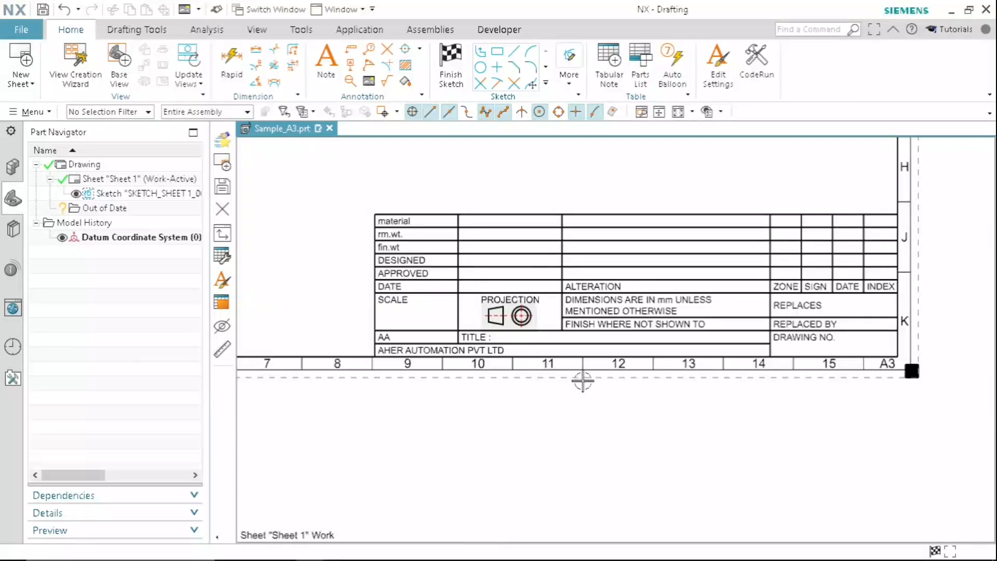
scroll(582, 382, "down", 4)
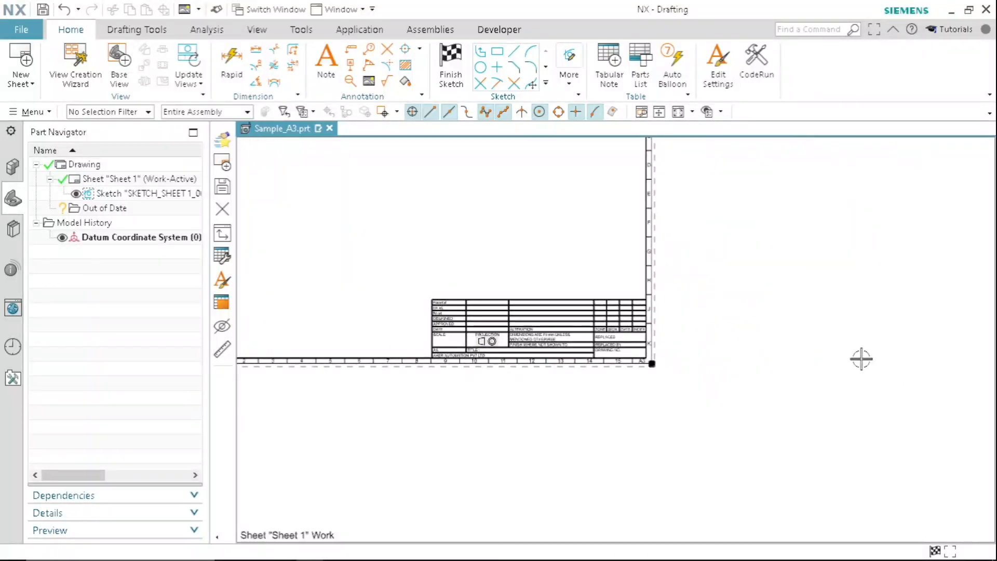
scroll(702, 299, "down", 2)
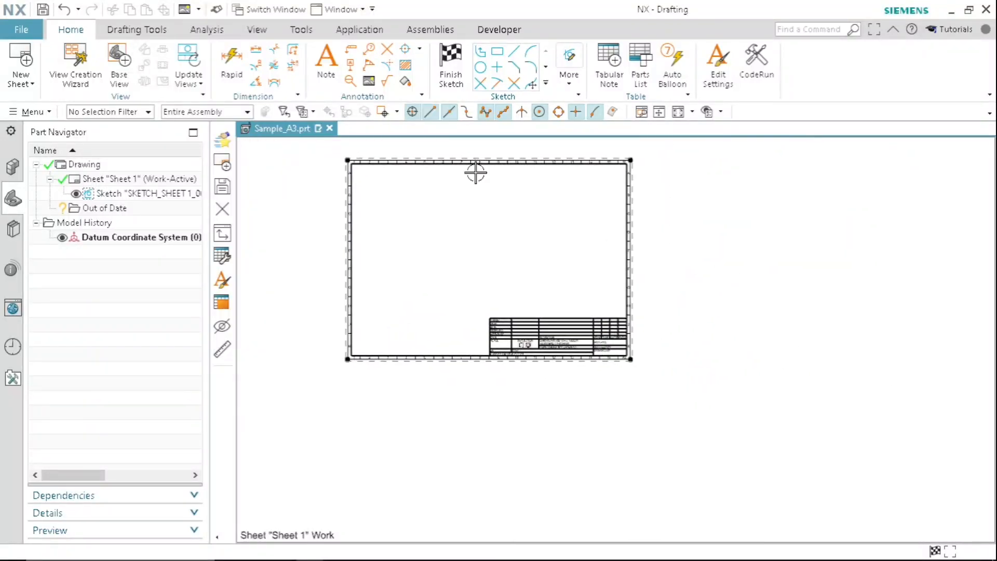
left_click(137, 30)
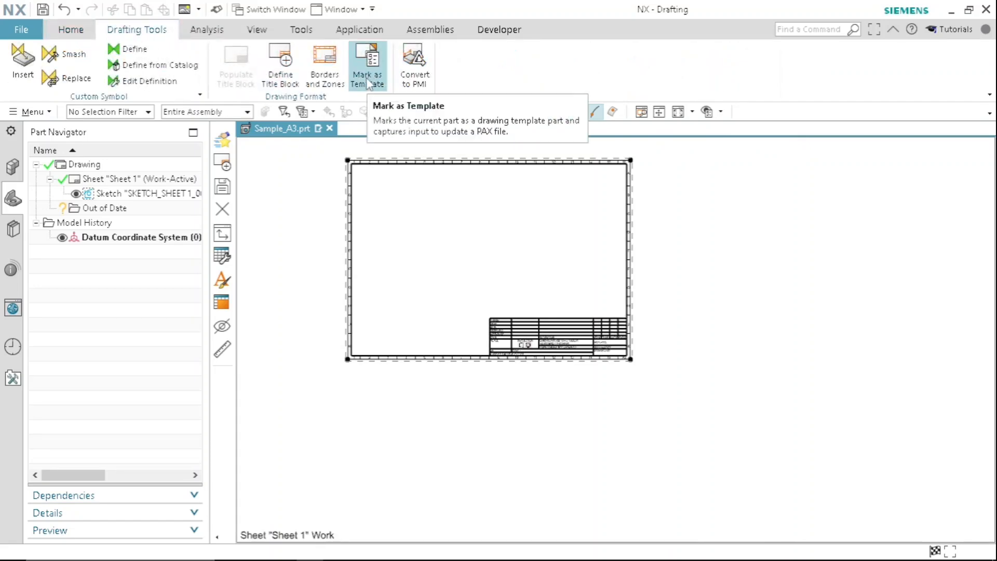
left_click(280, 81)
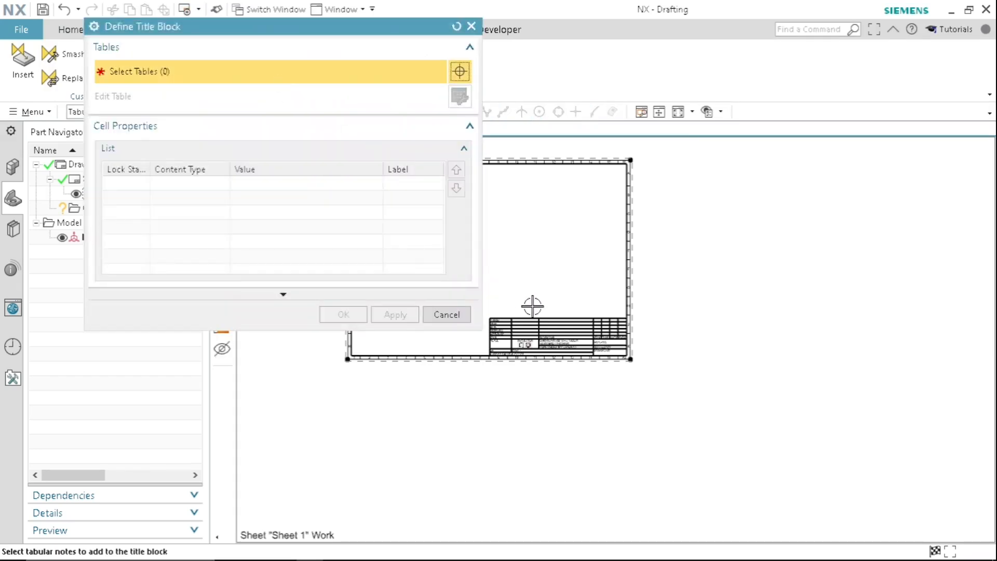
scroll(533, 306, "up", 5)
left_click(524, 281)
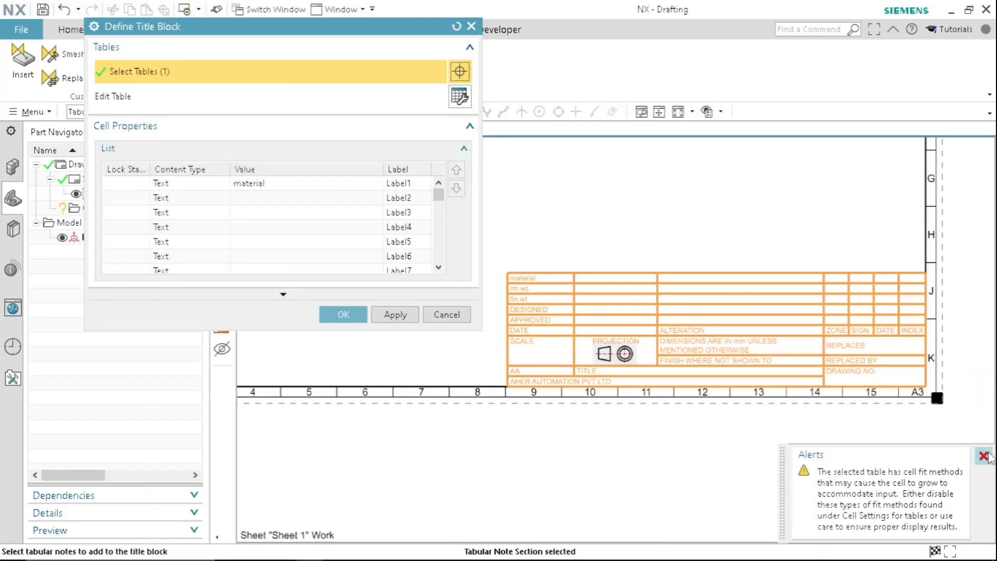
left_click(984, 456)
left_click_drag(270, 331, 267, 433)
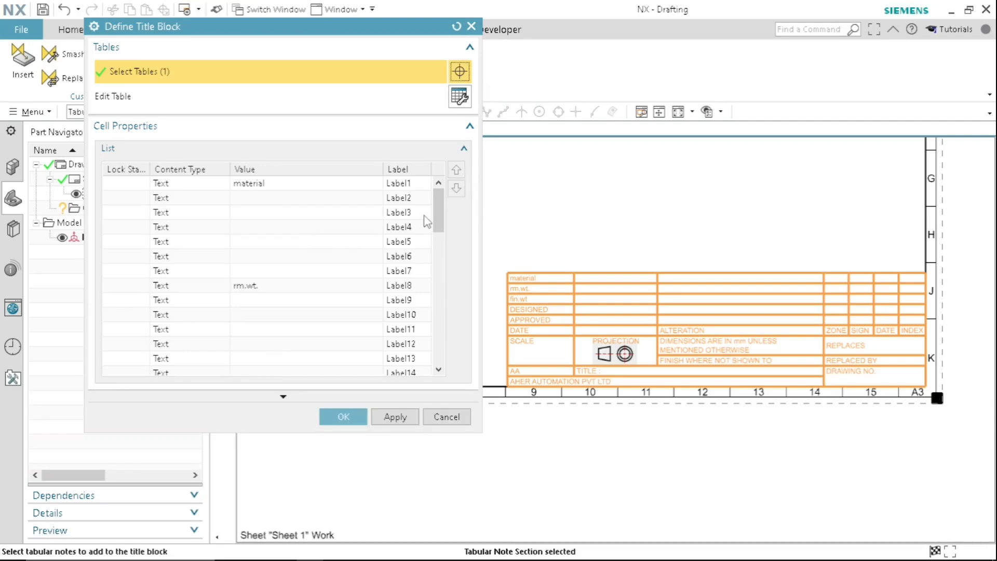
- Lock the material, rm.wt. and fin.wt cells in the title block definition
mouse_move(438, 210)
left_mouse_down()
mouse_move(442, 342)
mouse_move(437, 203)
left_mouse_up()
left_click(260, 186)
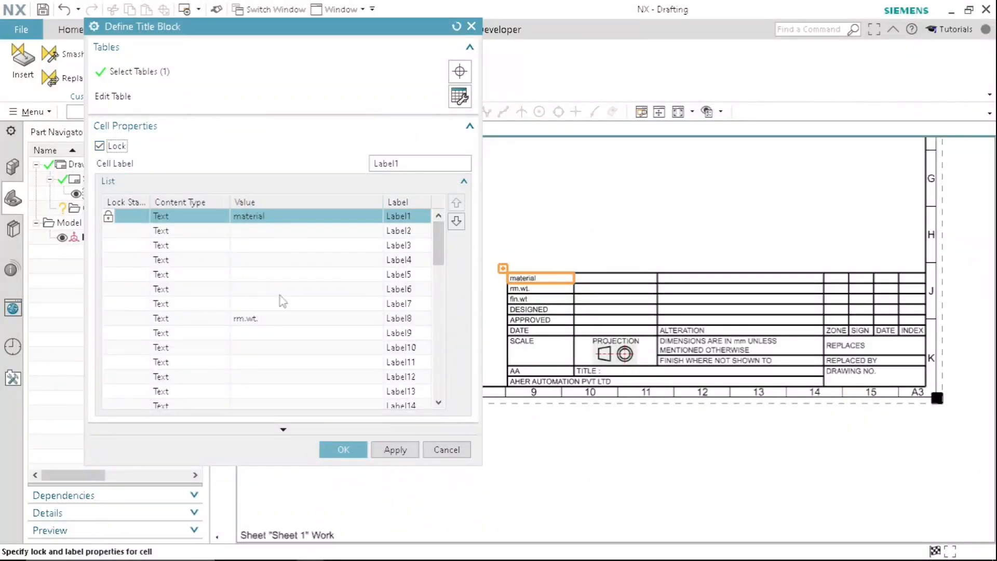
left_click(254, 319)
left_click(100, 146)
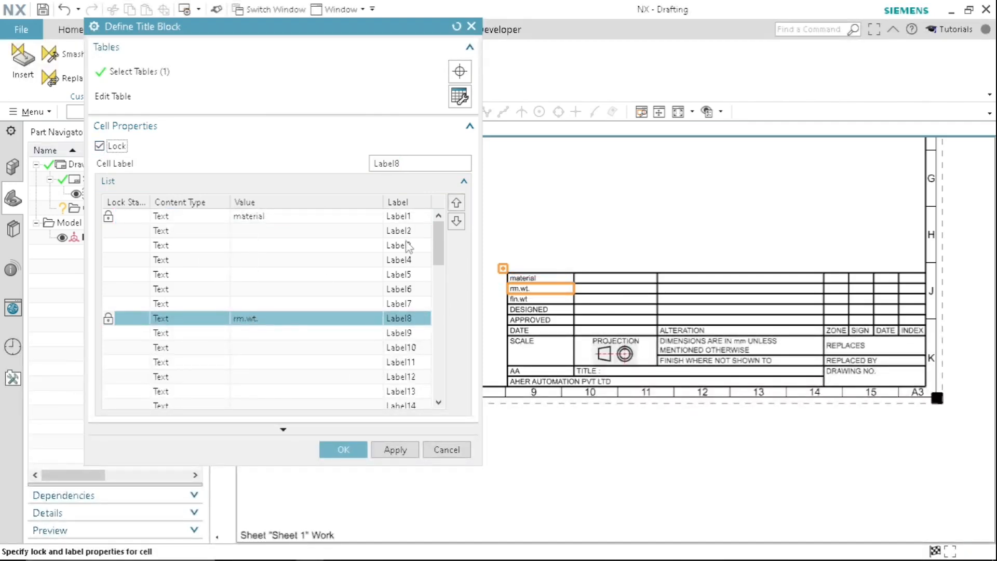
left_click_drag(438, 250, 436, 274)
left_click(266, 319)
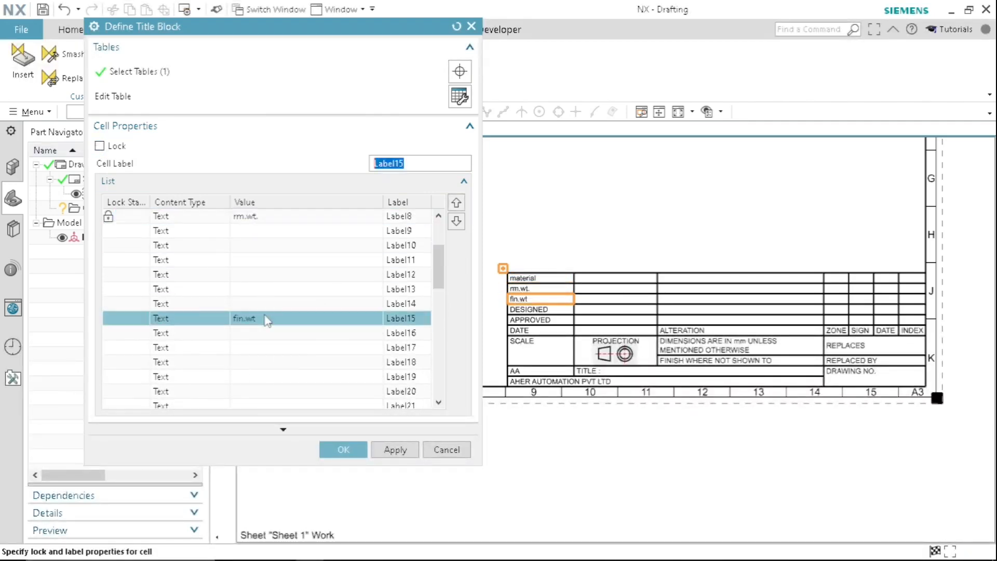
left_click(99, 146)
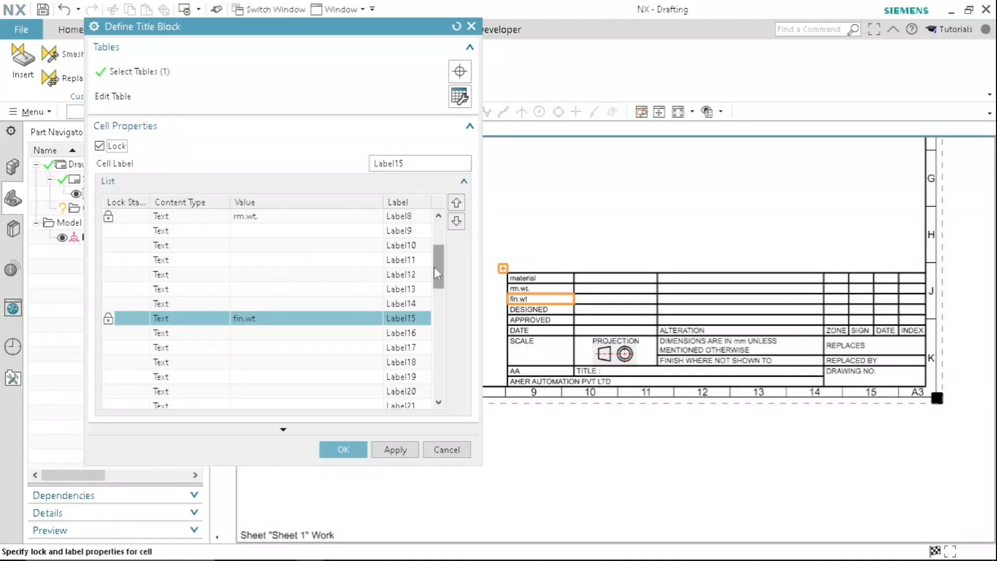
- Lock the DESIGNED and APPROVED cells and the DATE cell below them (Label36)
left_click_drag(438, 274, 439, 316)
left_click(270, 232)
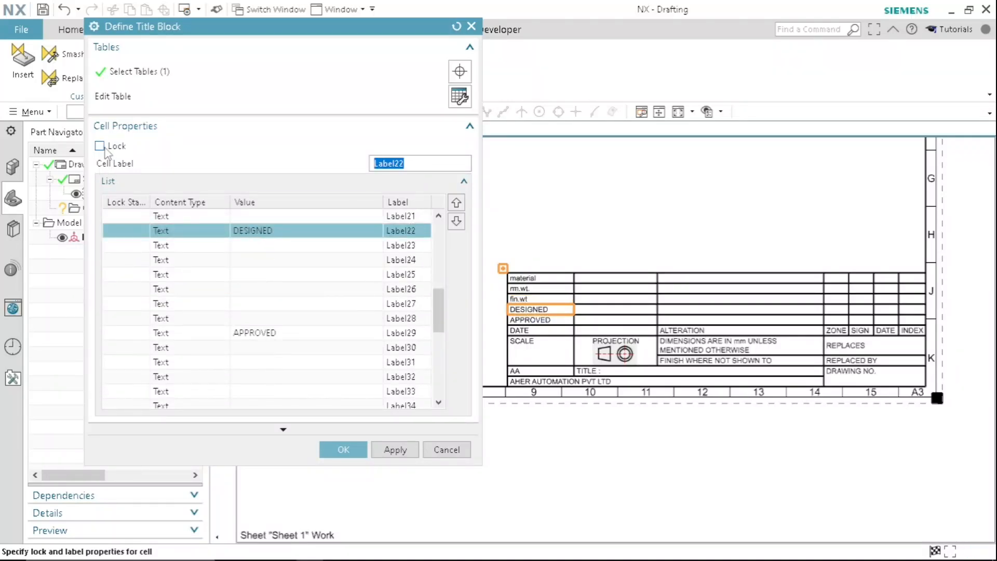
left_click(254, 333)
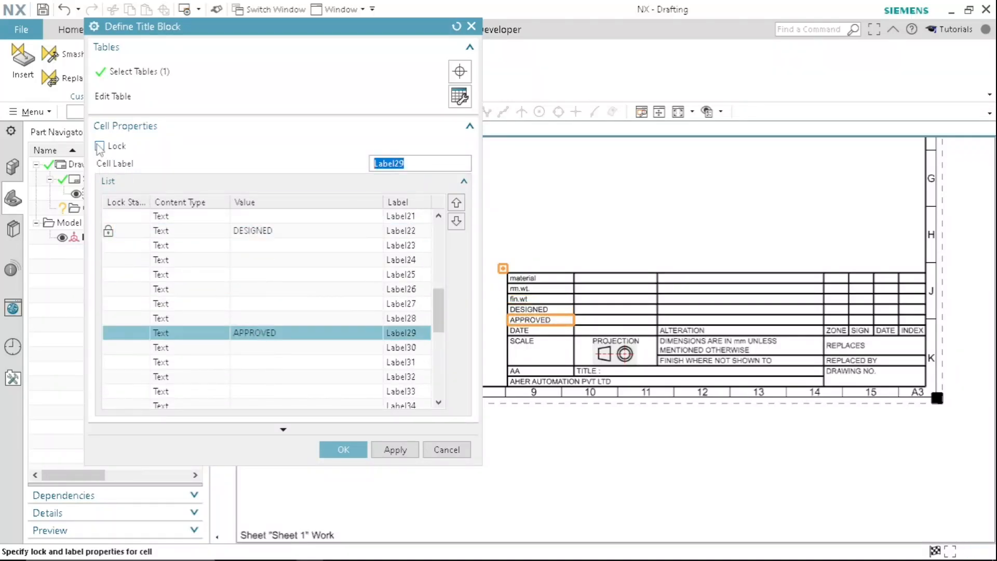
left_click_drag(438, 314, 442, 343)
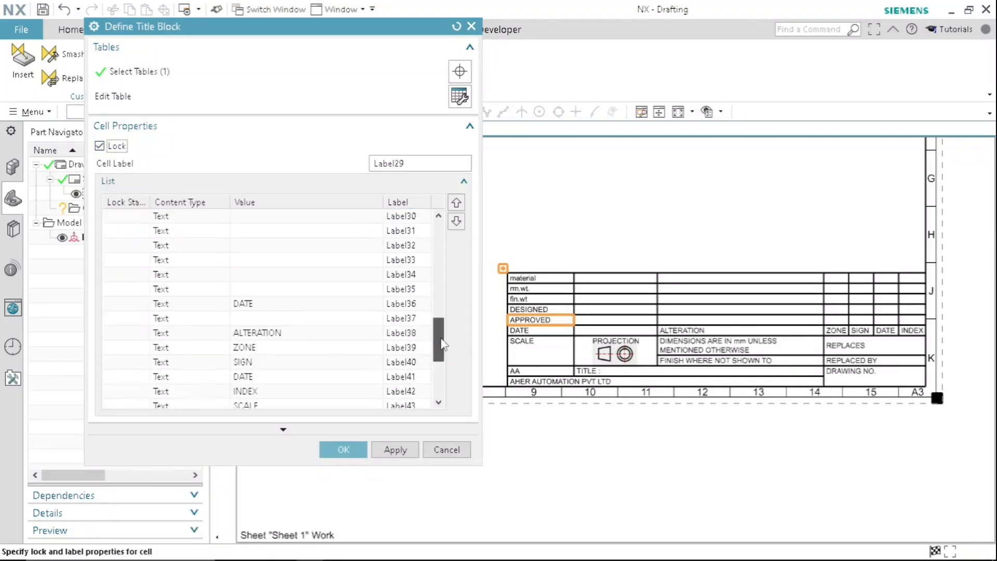
left_click(290, 306)
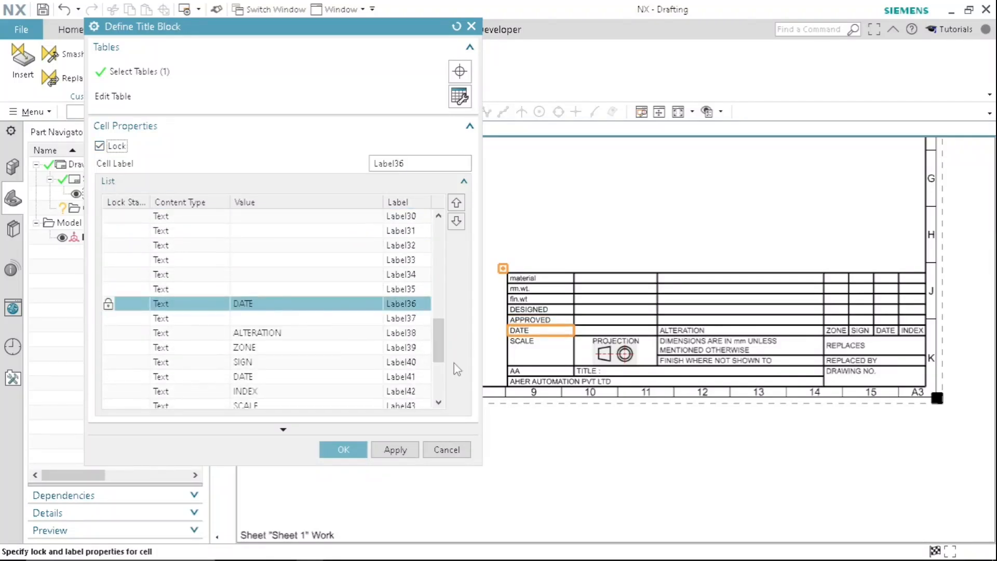
- Lock the alteration row's heading cells: ALTERATION, ZONE, SIGN, DATE and INDEX
left_click_drag(443, 349, 442, 367)
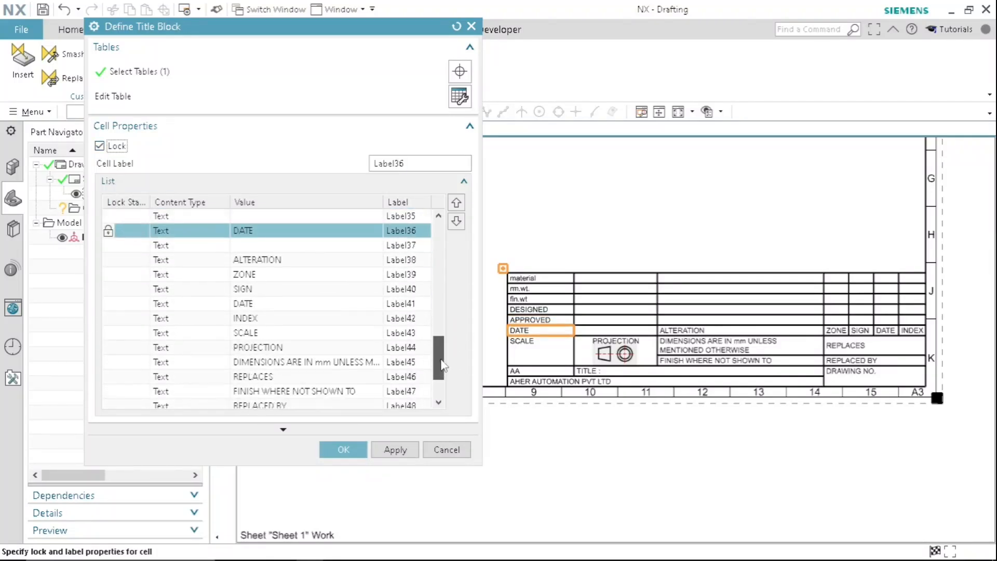
left_click(274, 262)
left_click(100, 147)
left_click(247, 276)
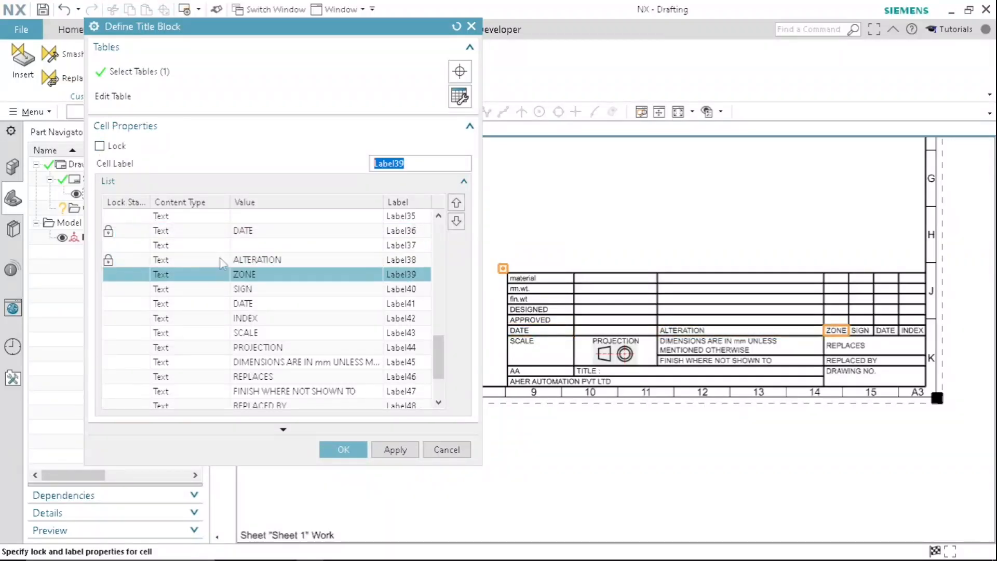
left_click(99, 146)
left_click(230, 289)
left_click(99, 146)
left_click(227, 303)
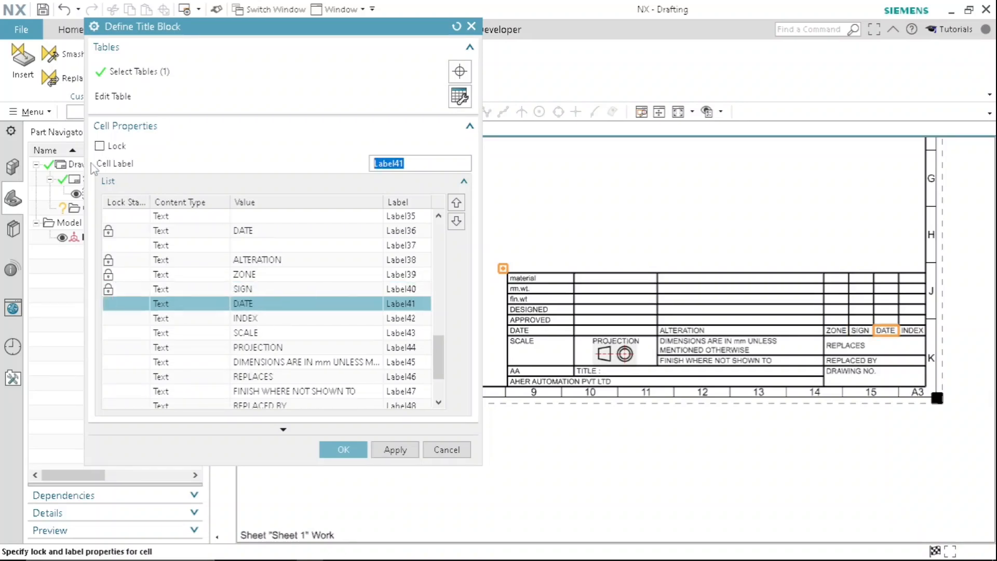
left_click(99, 146)
left_click(234, 316)
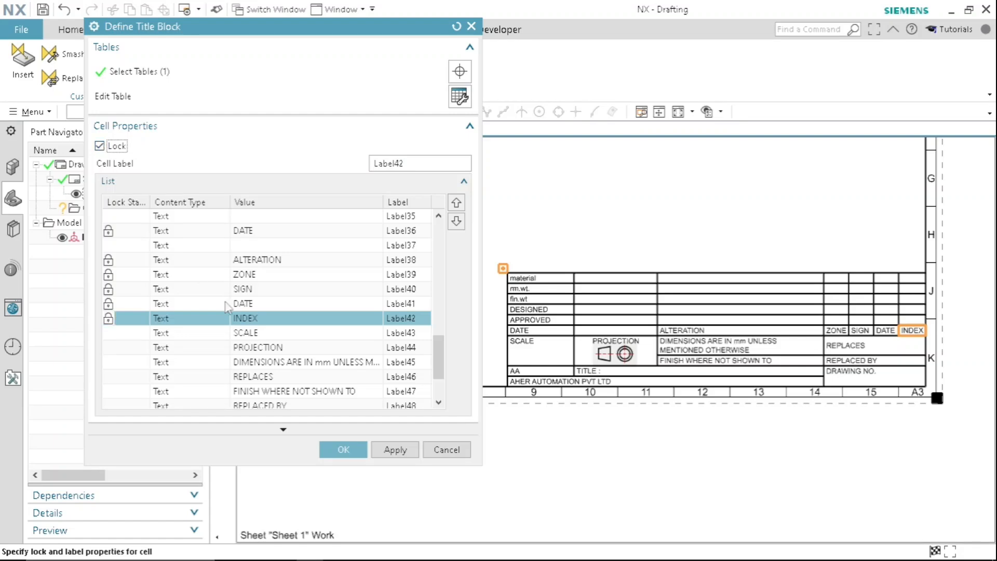
- Lock the PROJECTION, DIMENSIONS ARE IN mm UNLESS MENTIONED OTHERWISE, REPLACES and FINISH WHERE NOT SHOWN TO cells
left_click(252, 334)
left_click(262, 350)
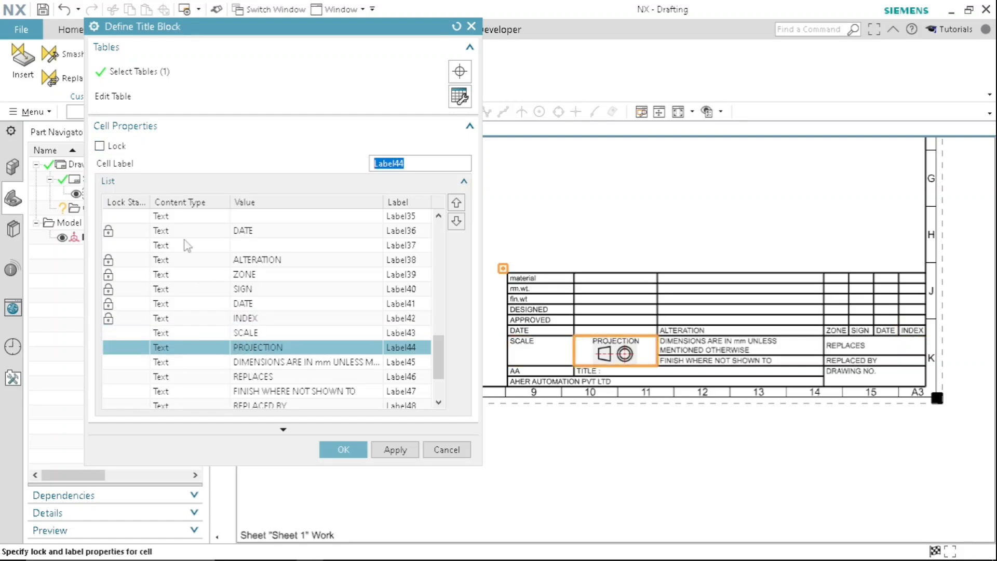
left_click(99, 146)
left_click(291, 362)
left_click(99, 146)
left_click(246, 379)
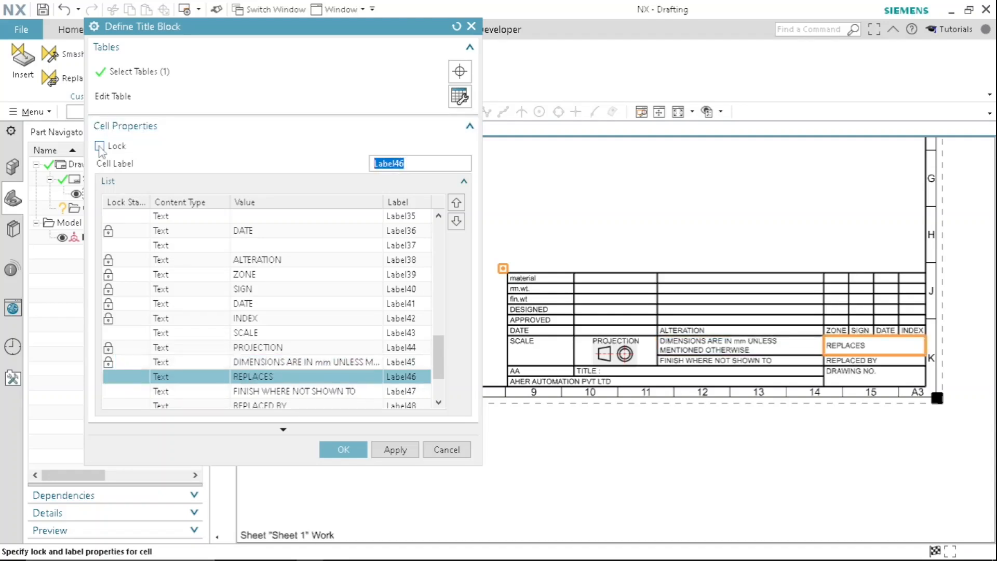
left_click(100, 146)
left_click(260, 391)
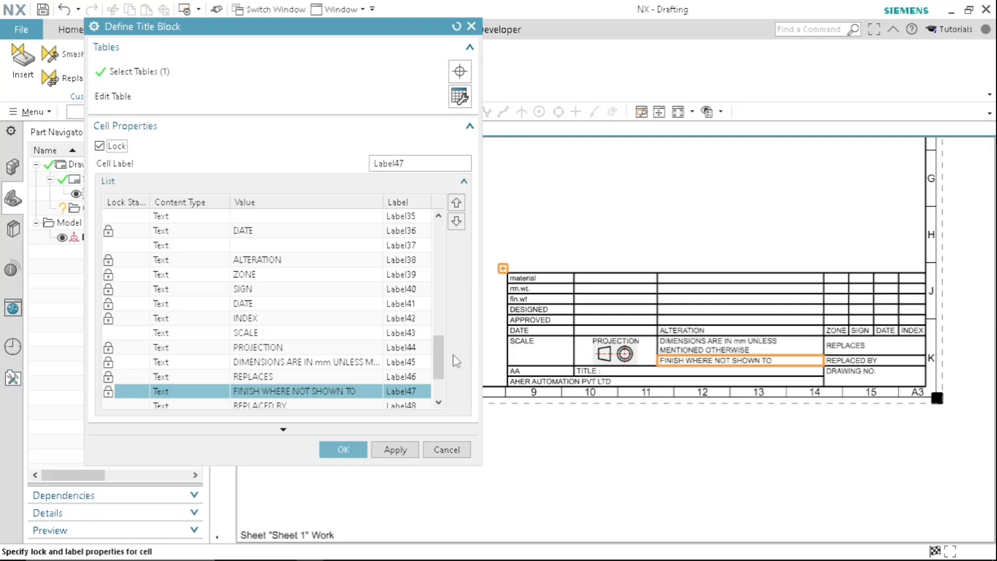
- Lock the REPLACED BY, AA and AHER AUTOMATION PVT LTD cells
left_click_drag(441, 358, 440, 382)
left_click(280, 334)
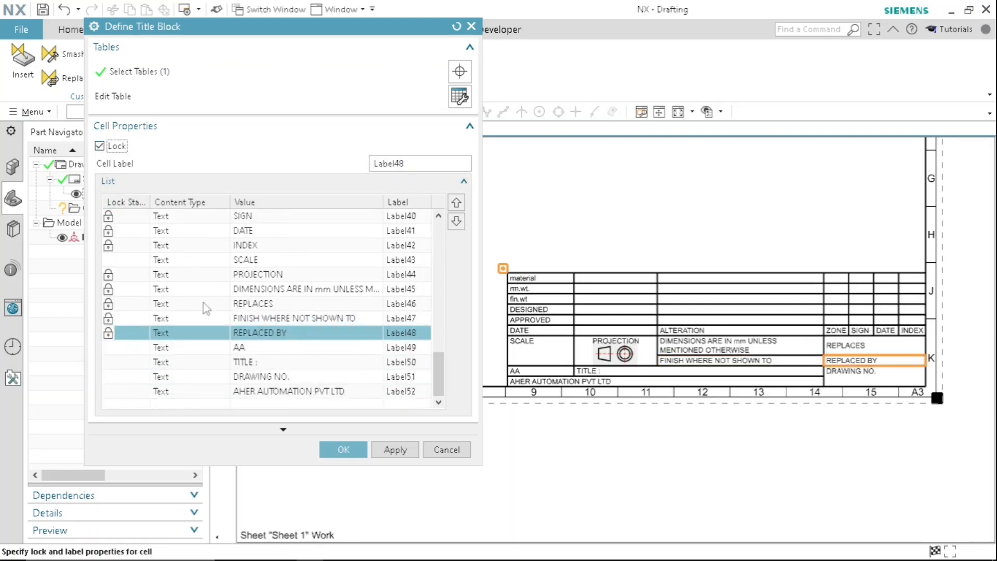
left_click(245, 348)
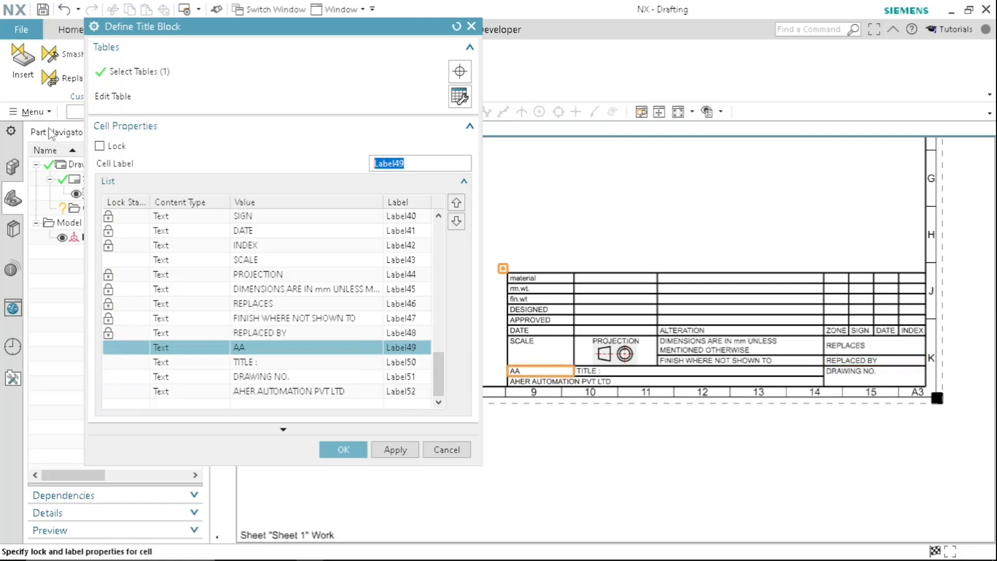
left_click(99, 145)
left_click(270, 393)
left_click(100, 146)
- Move the blank cell beside rm.wt. (Label9) up in the cell order to directly below Label2
left_click_drag(442, 372, 436, 240)
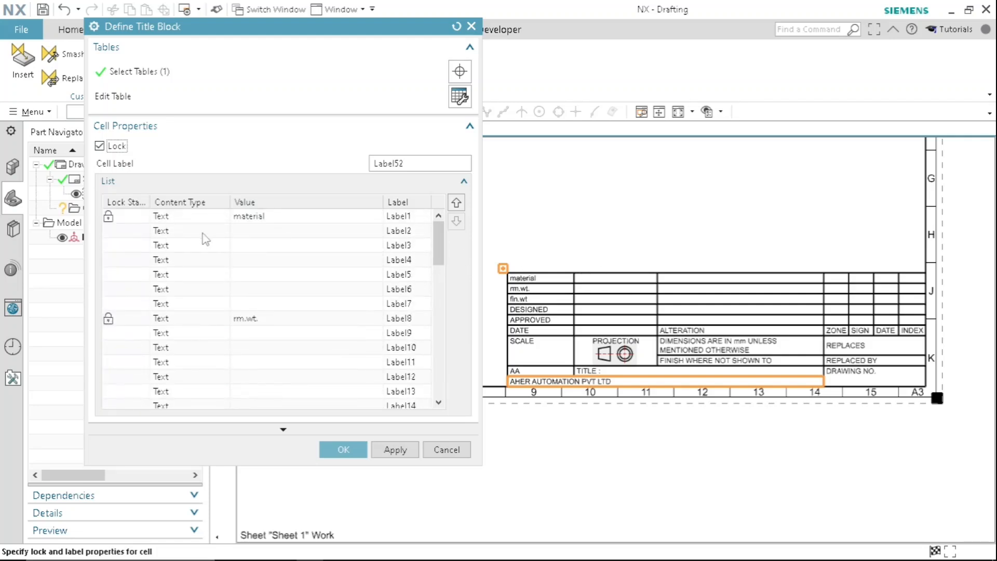
left_click(408, 238)
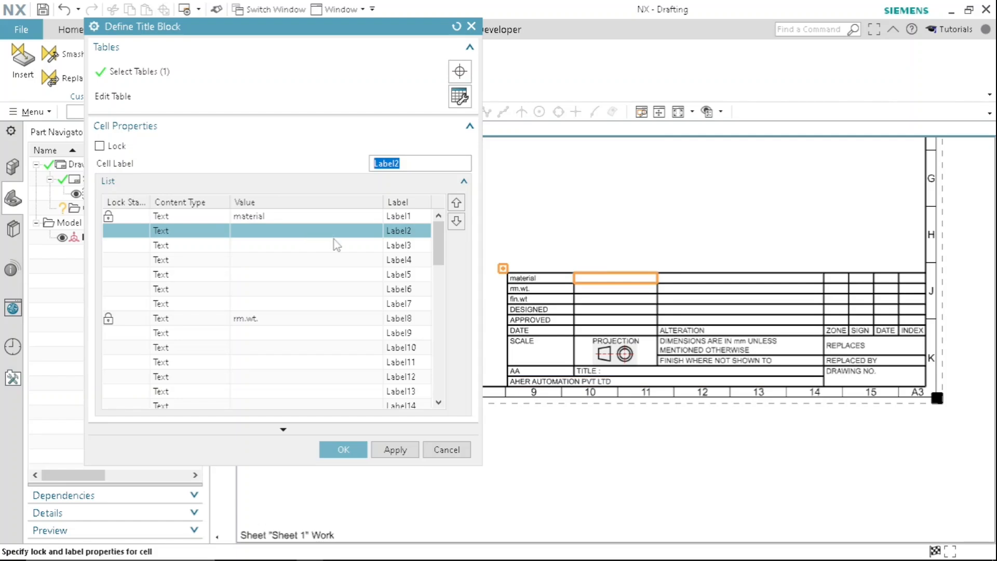
left_click(400, 337)
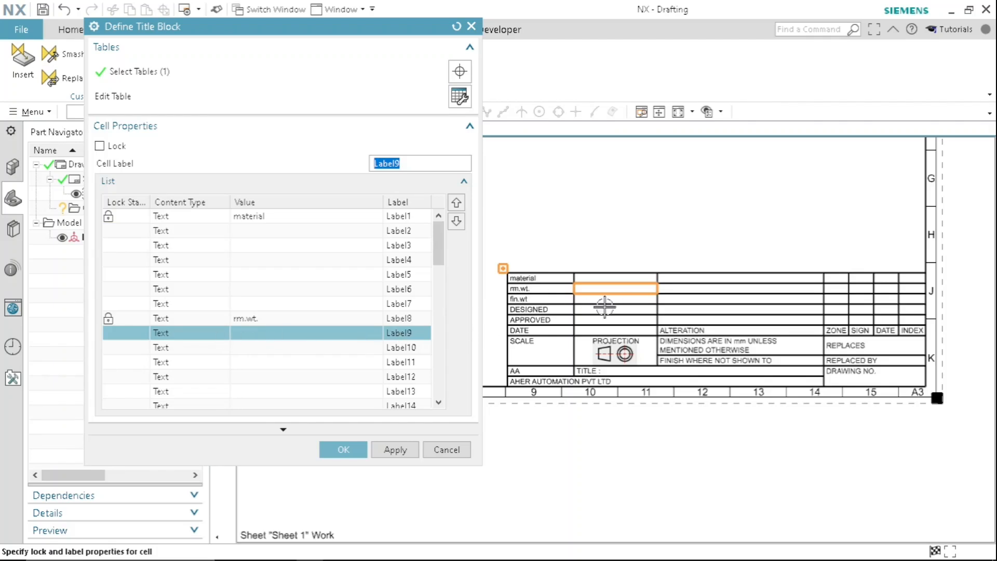
left_click(456, 203)
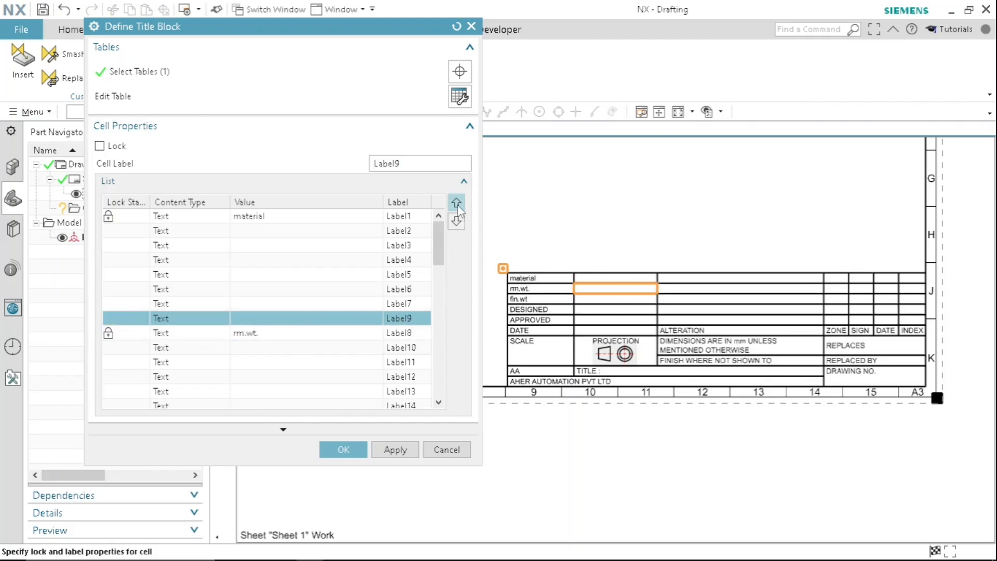
left_click(456, 203)
left_click(456, 203)
left_click(456, 203)
left_click(457, 203)
left_click(457, 203)
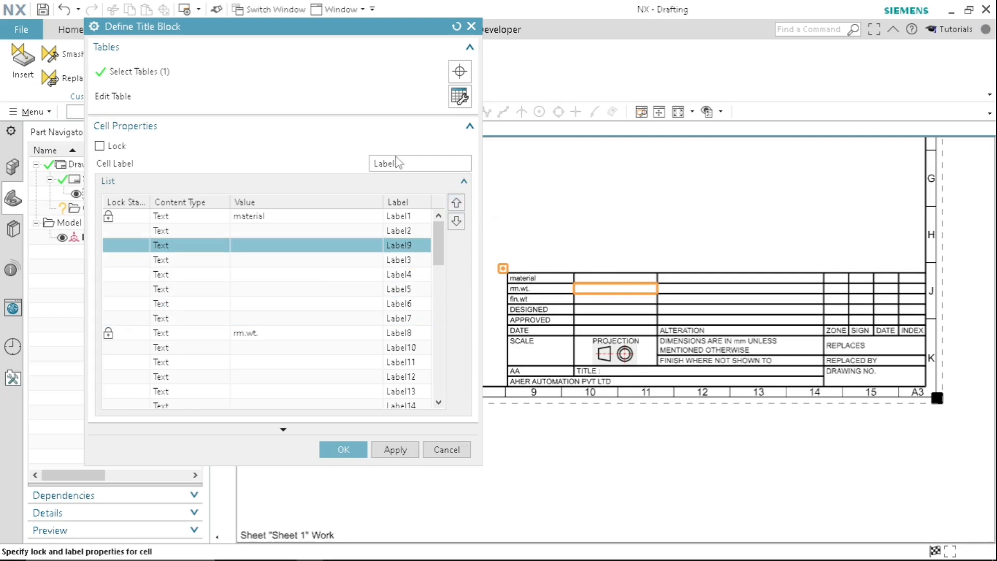
- Set the label of the blank cell beside rm.wt. to R, apply the title block definition and close it
left_click_drag(413, 163, 323, 175)
type("RM.WT.")
left_click(393, 450)
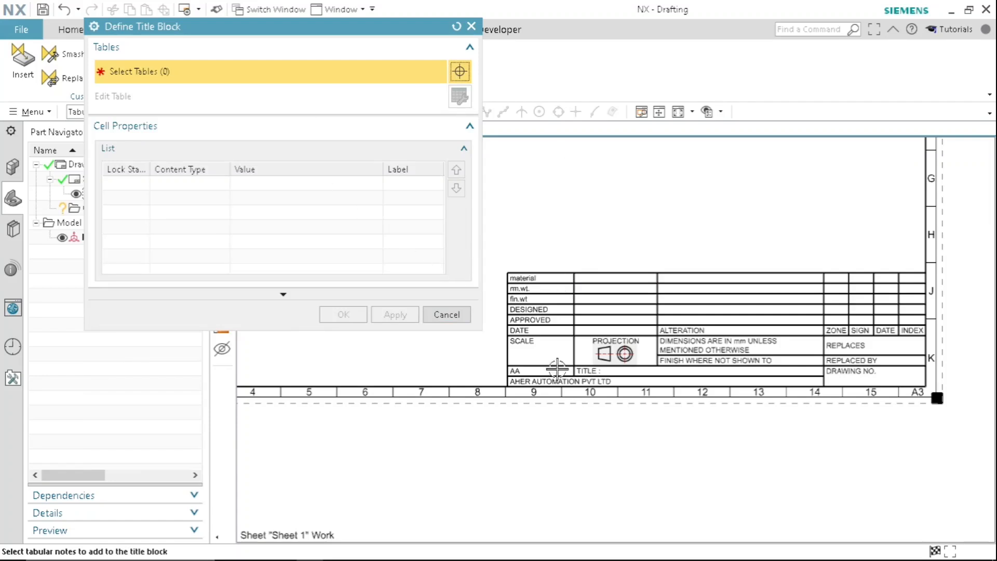
left_click(447, 314)
- Save the Sample_A3 part with its defined title block
scroll(619, 310, "up", 3)
scroll(619, 310, "down", 2)
middle_click_drag(756, 260, 686, 309)
scroll(697, 299, "down", 1)
middle_click_drag(740, 271, 712, 286)
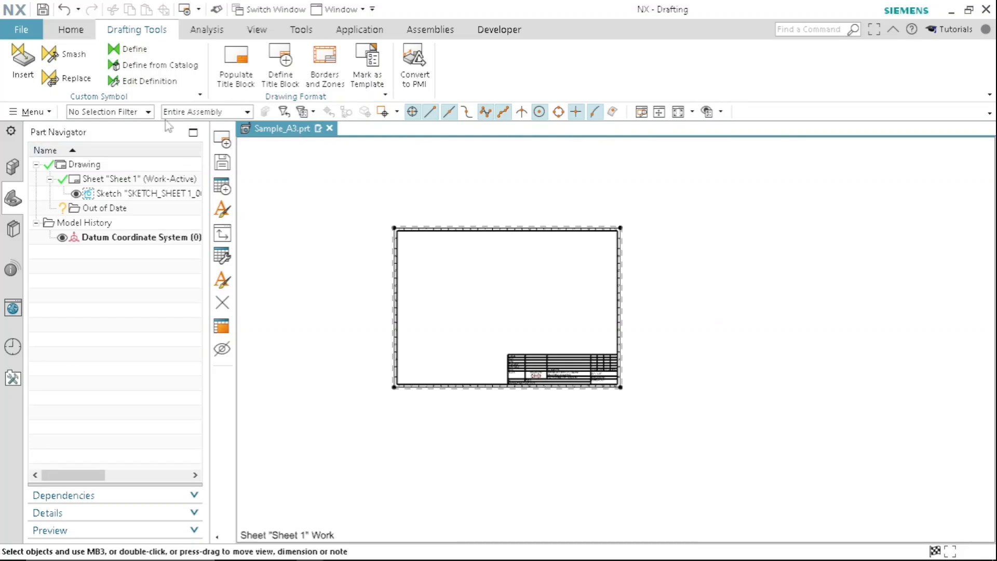
left_click(42, 9)
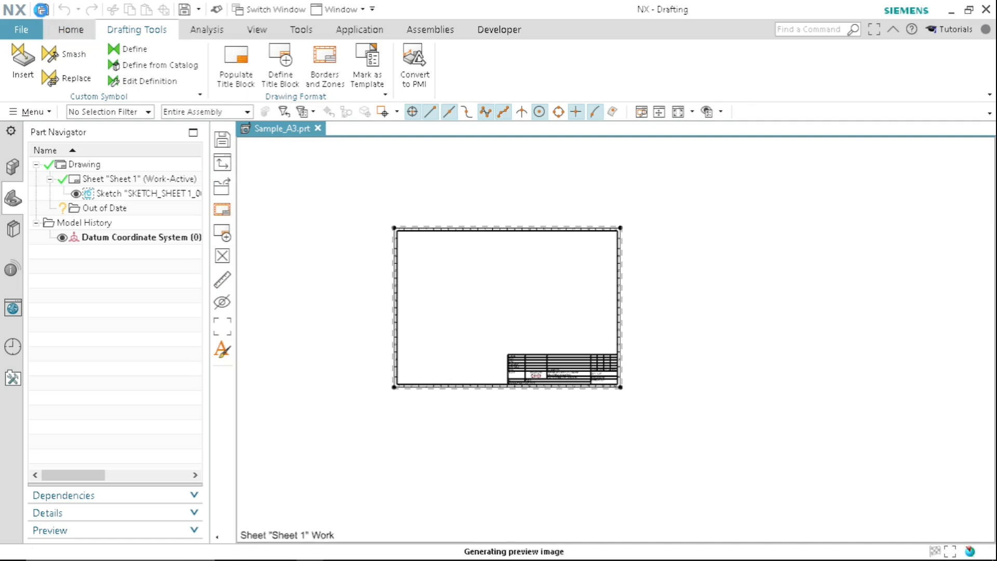
scroll(452, 282, "down", 1)
scroll(451, 285, "up", 3)
scroll(467, 296, "down", 2)
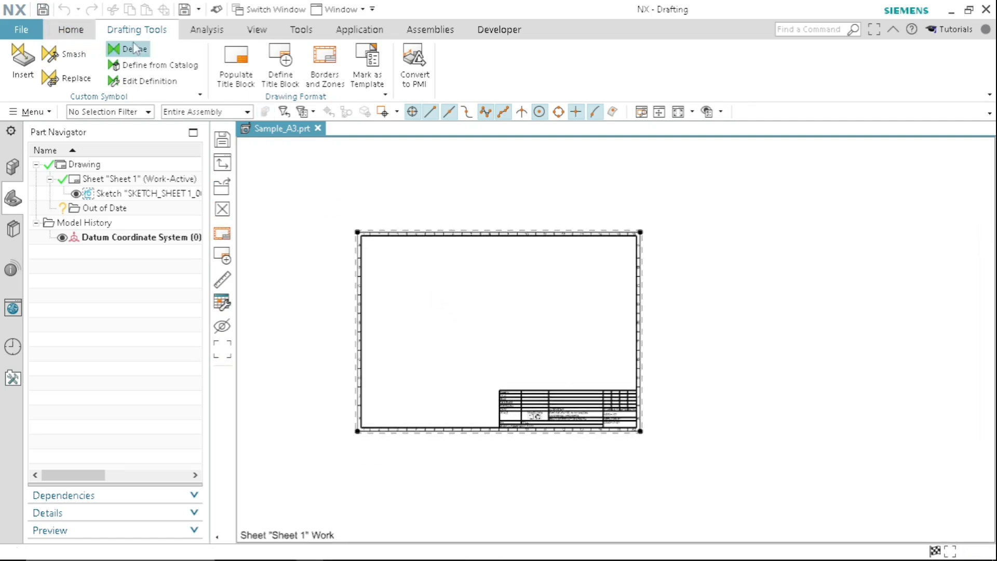
left_click(42, 9)
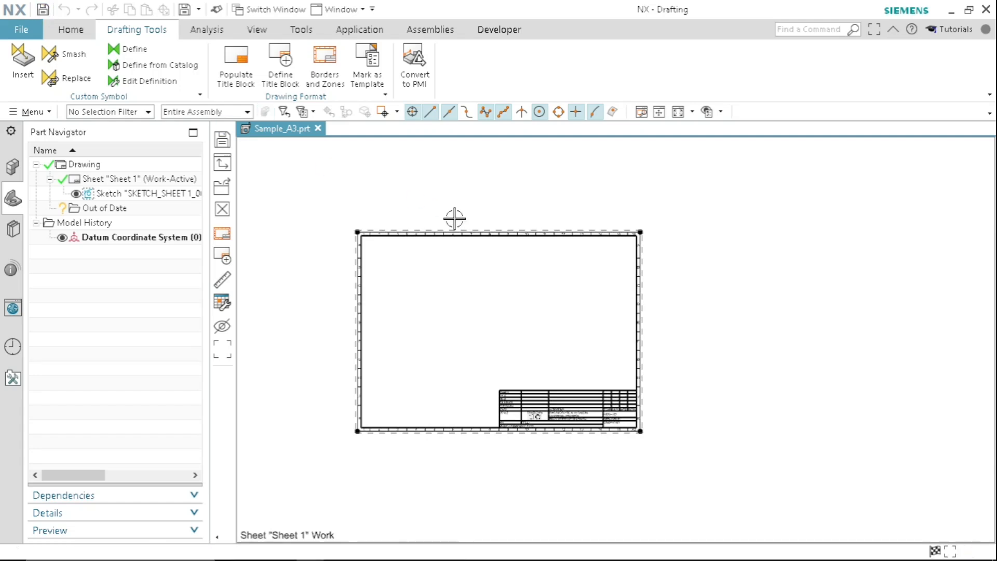
- Switch to File Explorer and open the C:\Siemens\NX\DRAFTING\templates folder
mouse_move(246, 555)
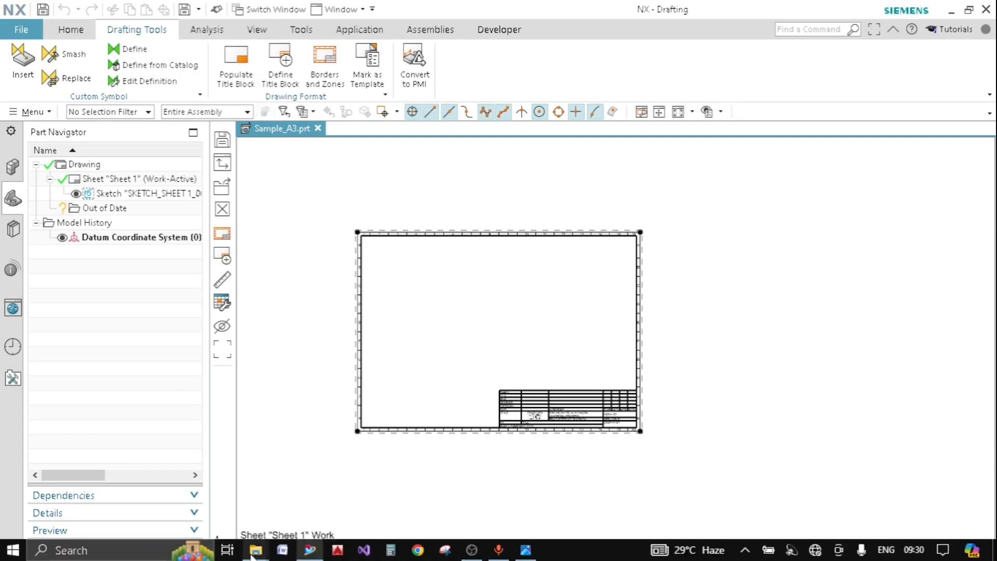
left_click(223, 499)
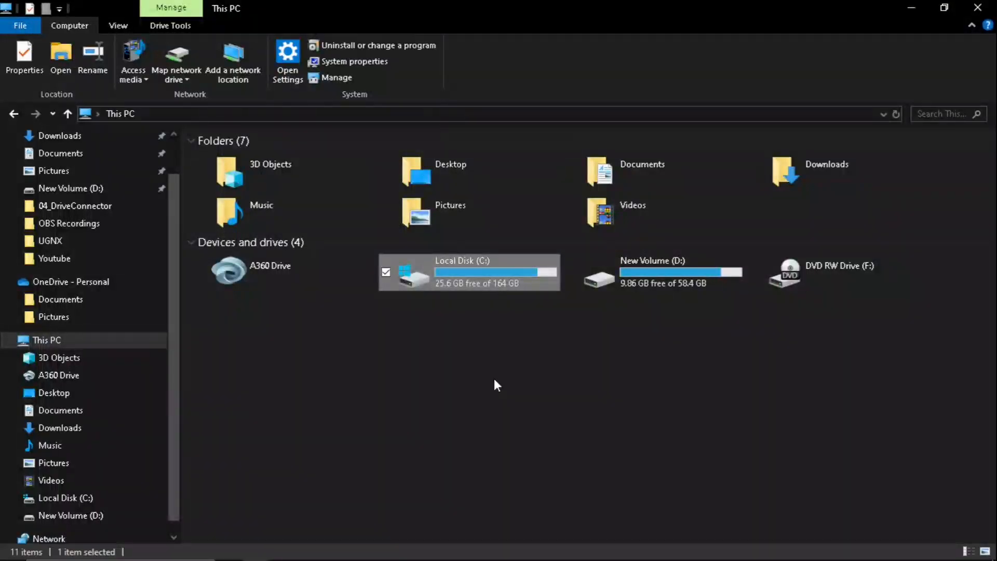
double_click(492, 271)
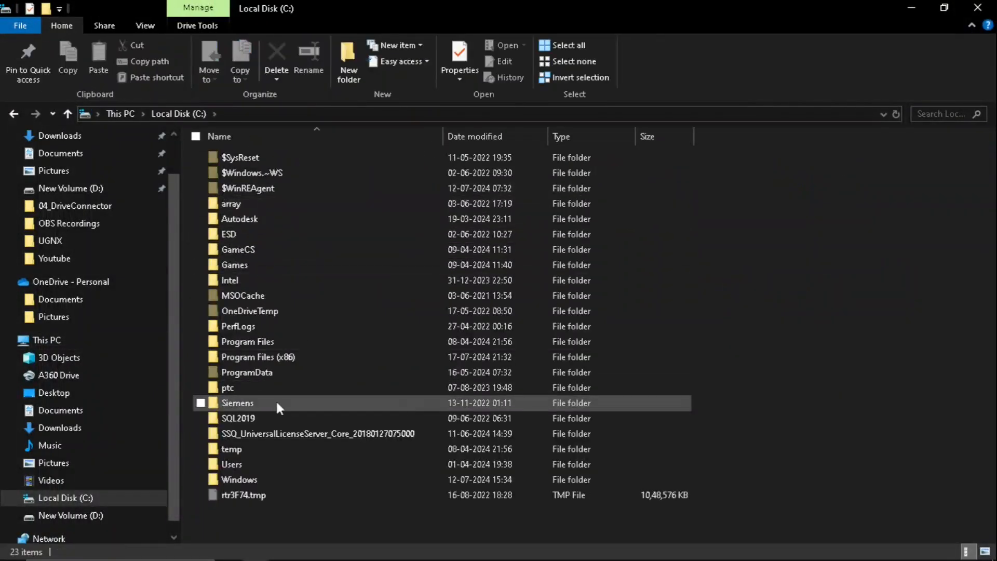
double_click(270, 403)
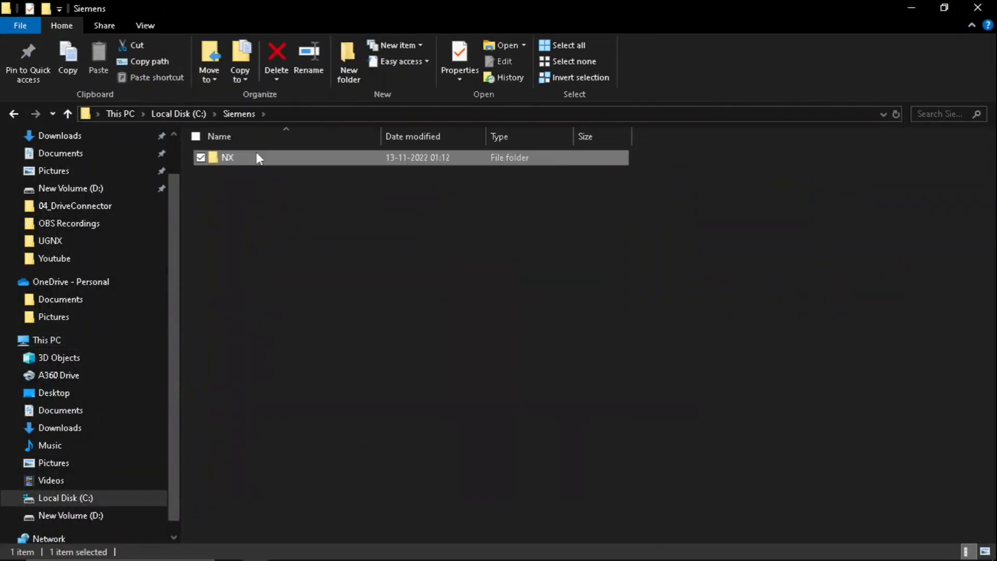
double_click(256, 157)
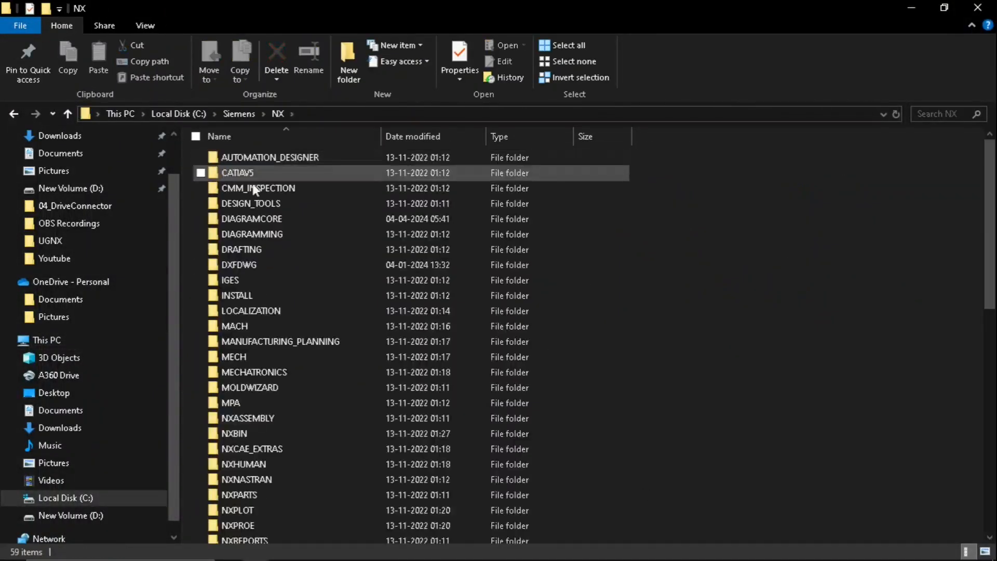
double_click(257, 250)
double_click(249, 280)
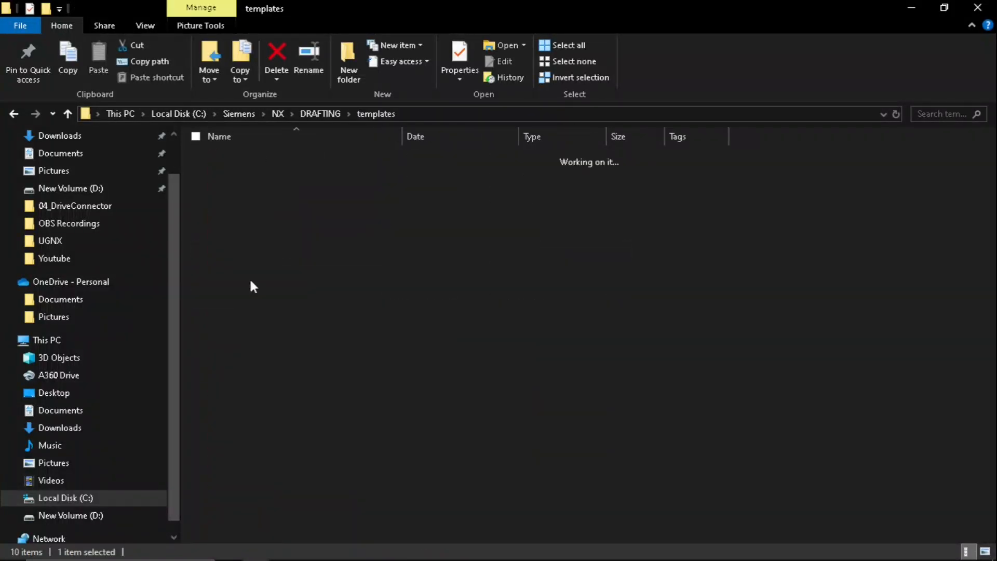
- Copy the palette files ugs_drawing_templates.pax and ugs_sheet_templates.pax from the templates folder
scroll(993, 256, "down", 7)
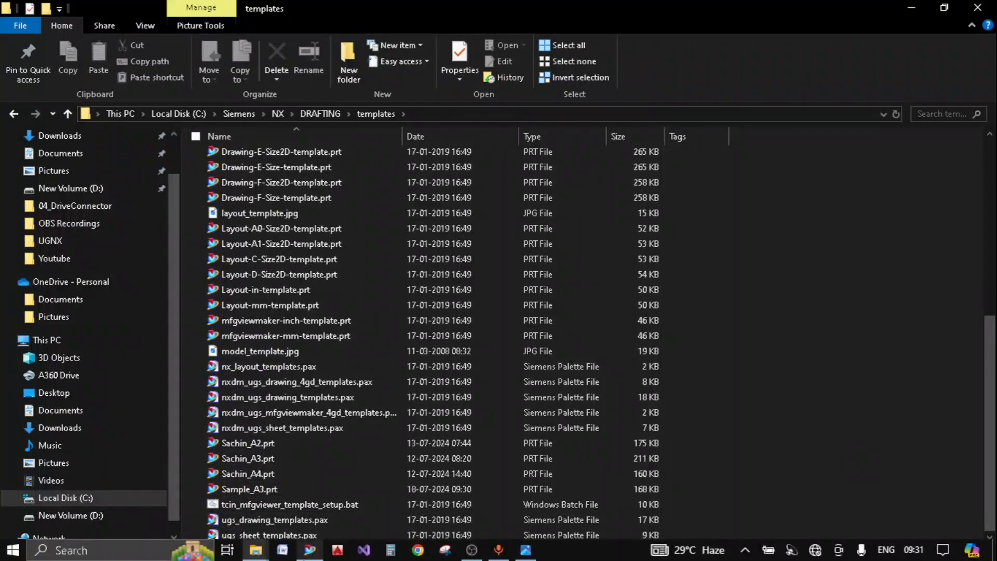
left_click(283, 535)
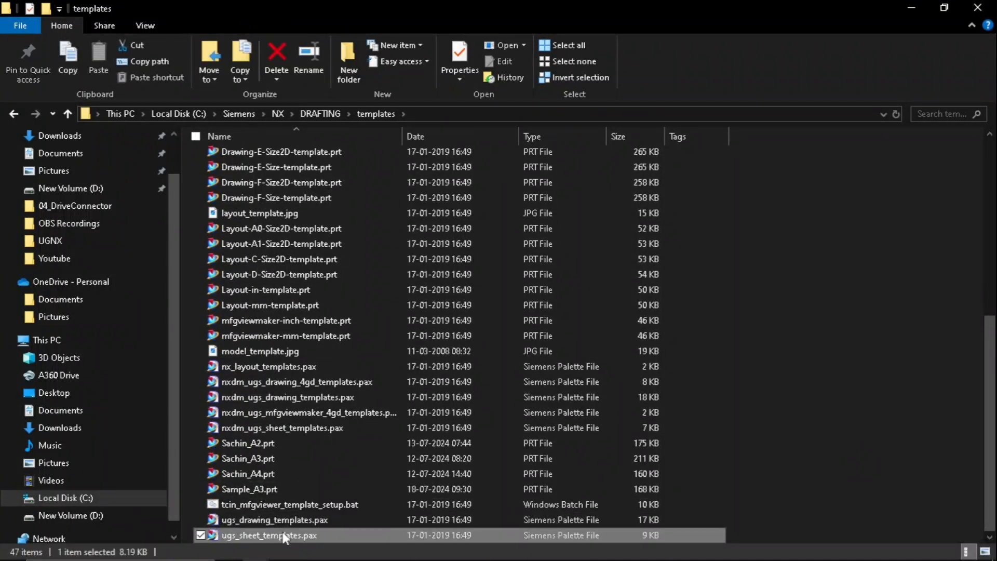
left_click(240, 519, "shift")
right_click(239, 516)
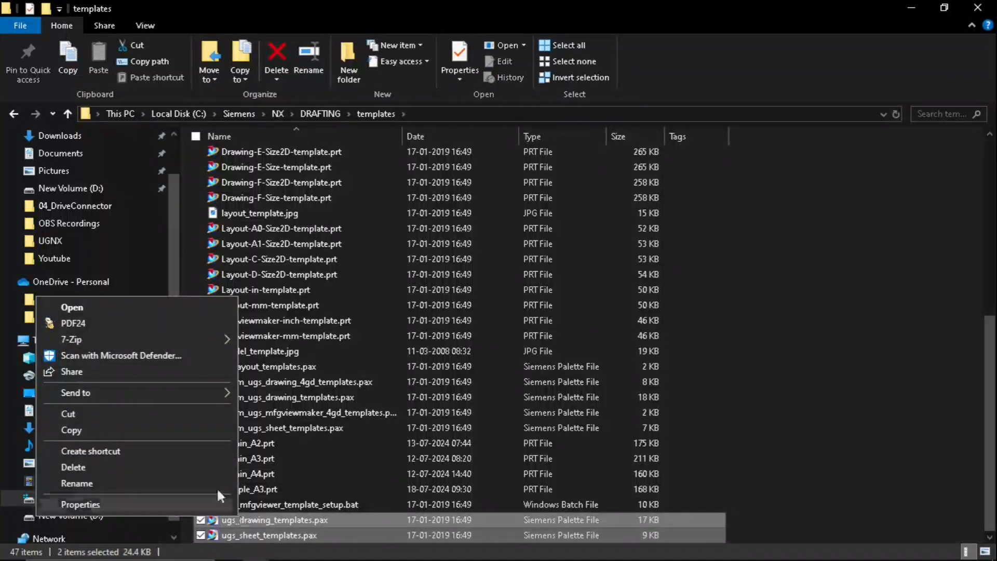
left_click(142, 432)
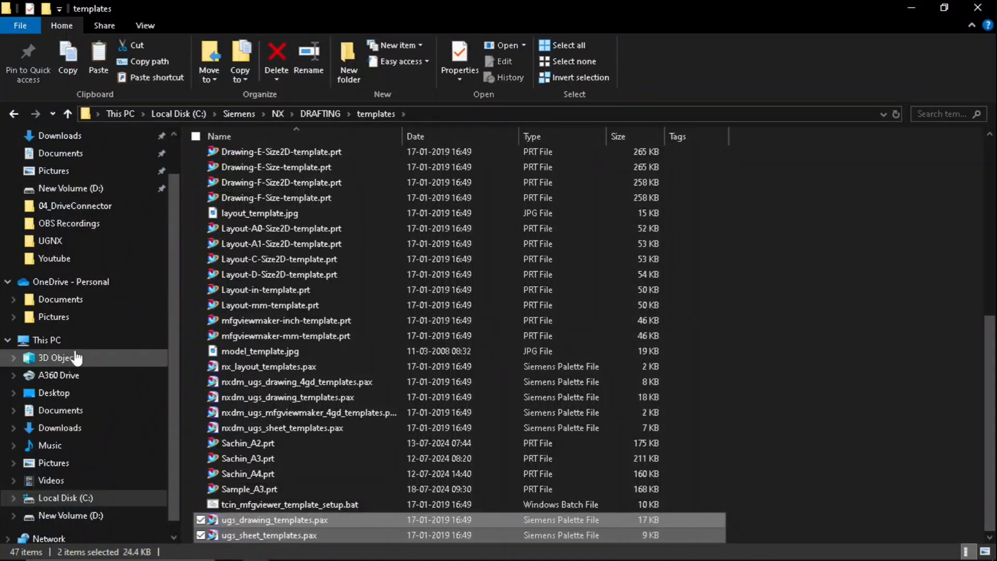
- Paste the two copied palette files into the Youtube folder on the Desktop
left_click(73, 390)
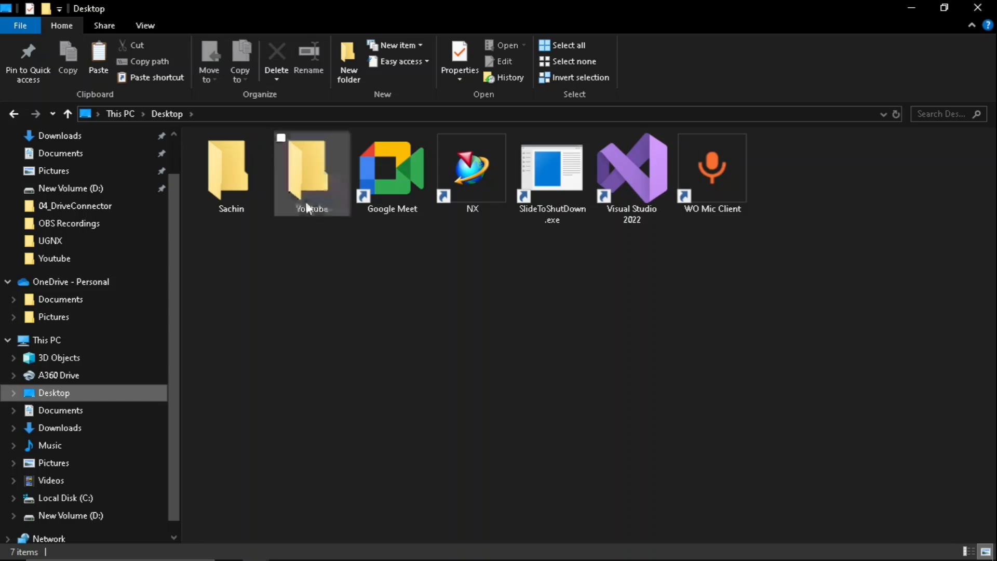
double_click(308, 198)
right_click(520, 328)
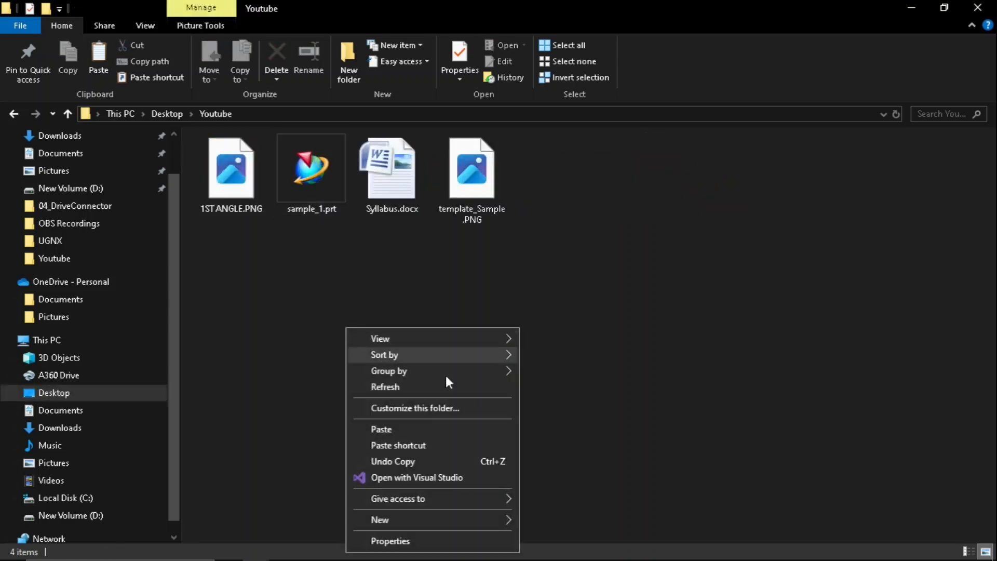
left_click(391, 430)
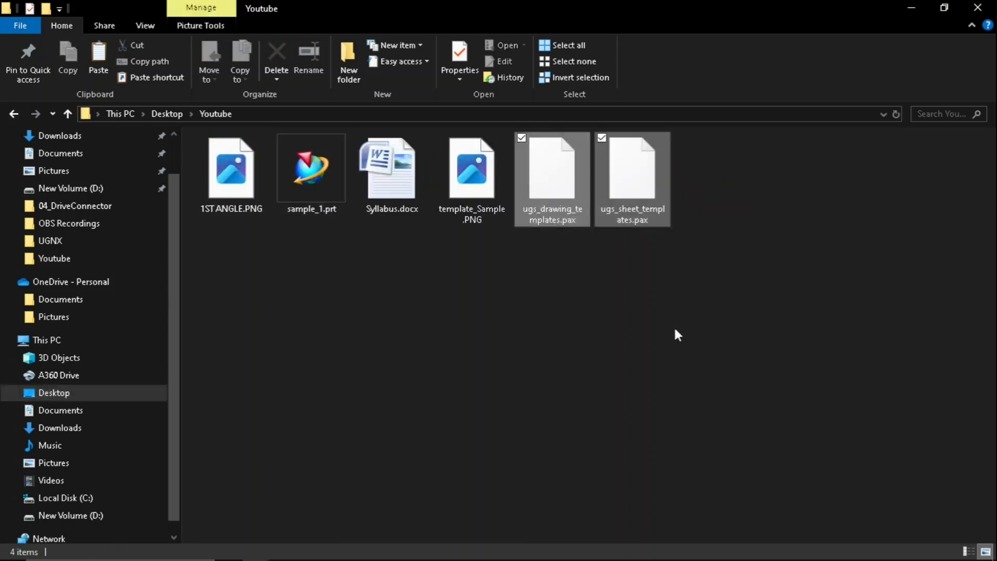
left_click(608, 331)
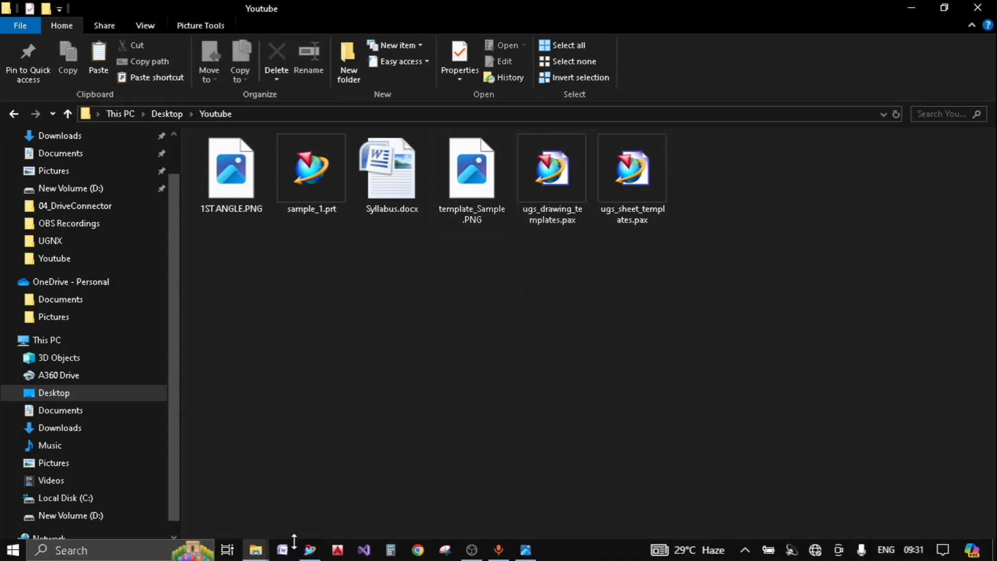
- Minimise NX and open the Youtube folder's ugs_drawing_templates.pax in a maximised Notepad window
left_click(307, 550)
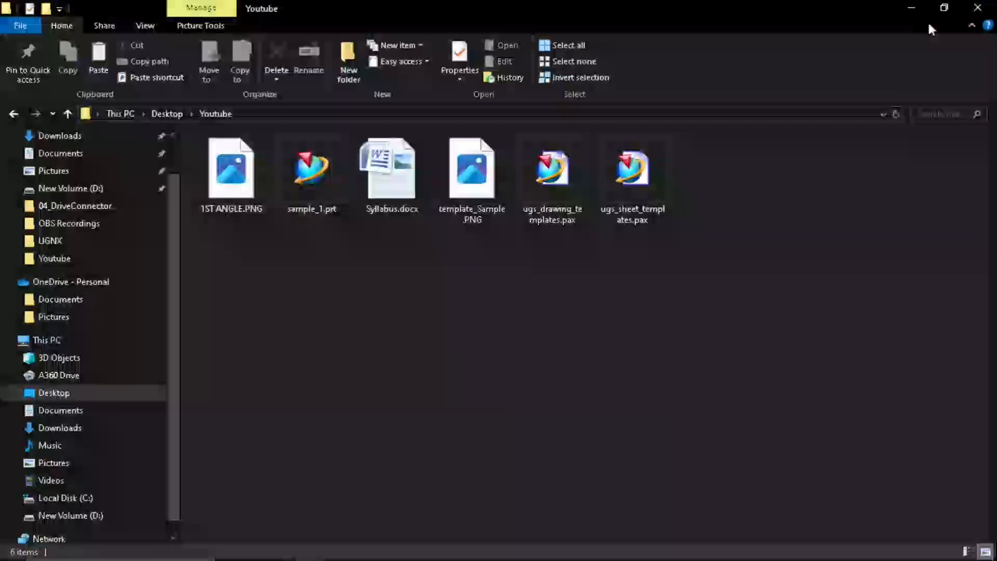
left_click(950, 10)
left_click(549, 176)
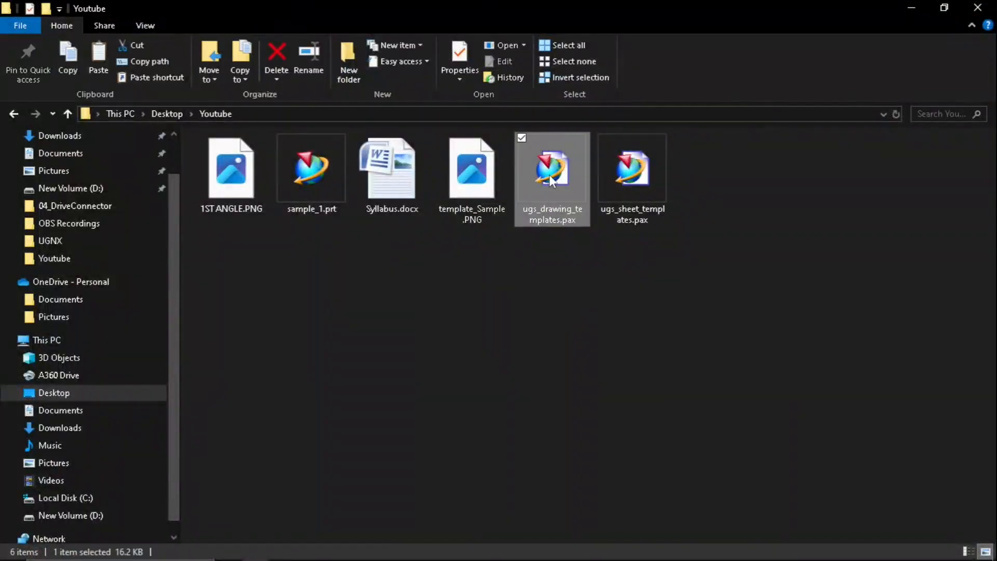
right_click(551, 178)
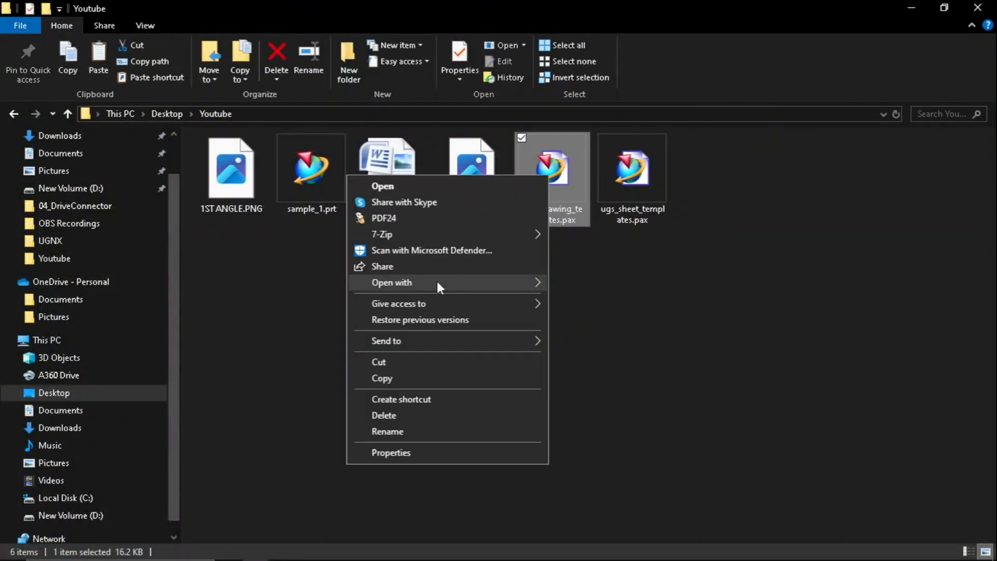
mouse_move(436, 282)
left_click(569, 284)
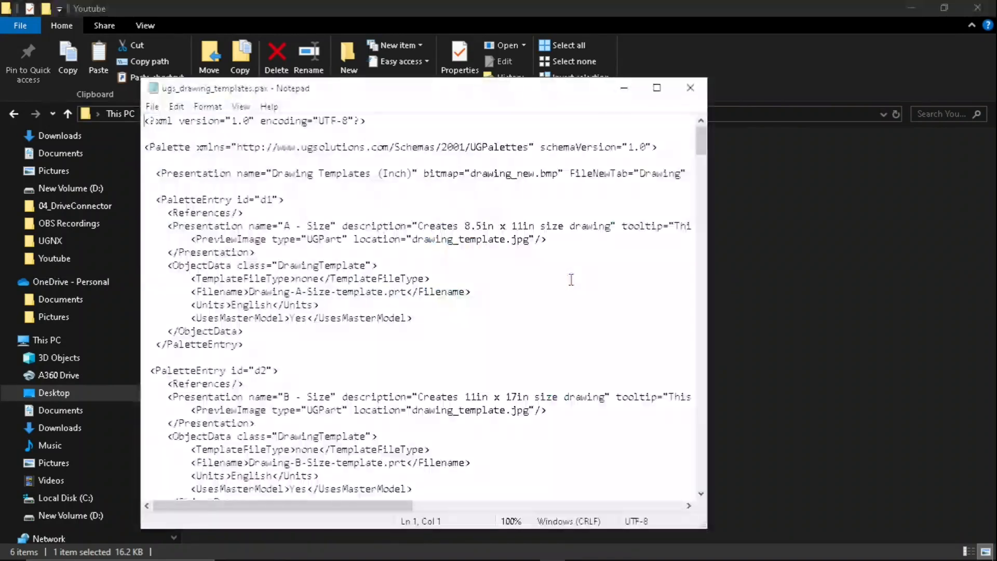
left_click(657, 94)
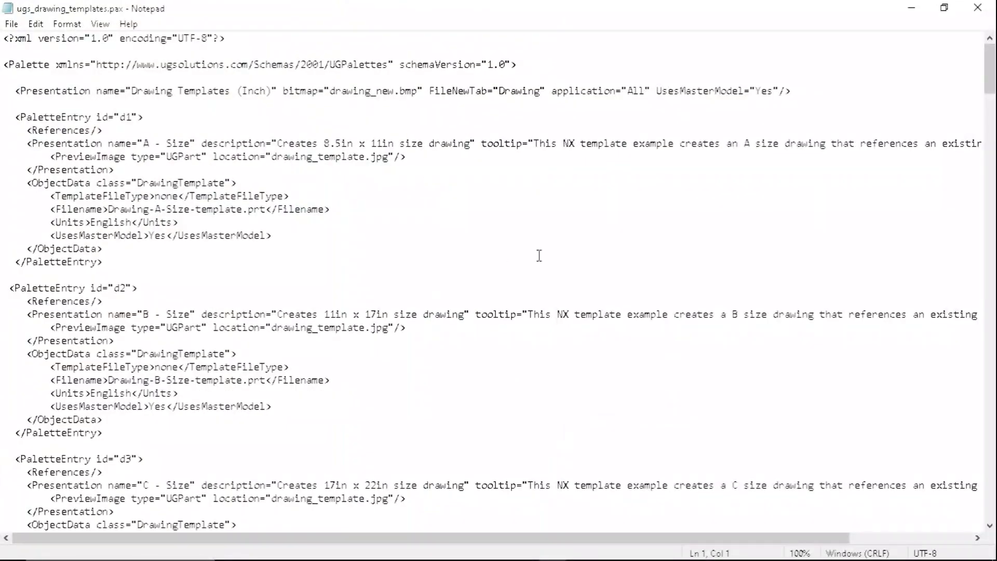
- Examine the structure of the first palette entries in ugs_drawing_templates.pax
scroll(283, 188, "down", 4)
scroll(282, 188, "up", 4)
scroll(755, 134, "down", 2)
scroll(263, 190, "up", 2)
scroll(263, 191, "down", 1)
scroll(264, 190, "up", 1)
left_click(296, 182)
left_click(318, 217)
- Search the palette file downwards for A3 and close the search dialog
key("ctrl+f")
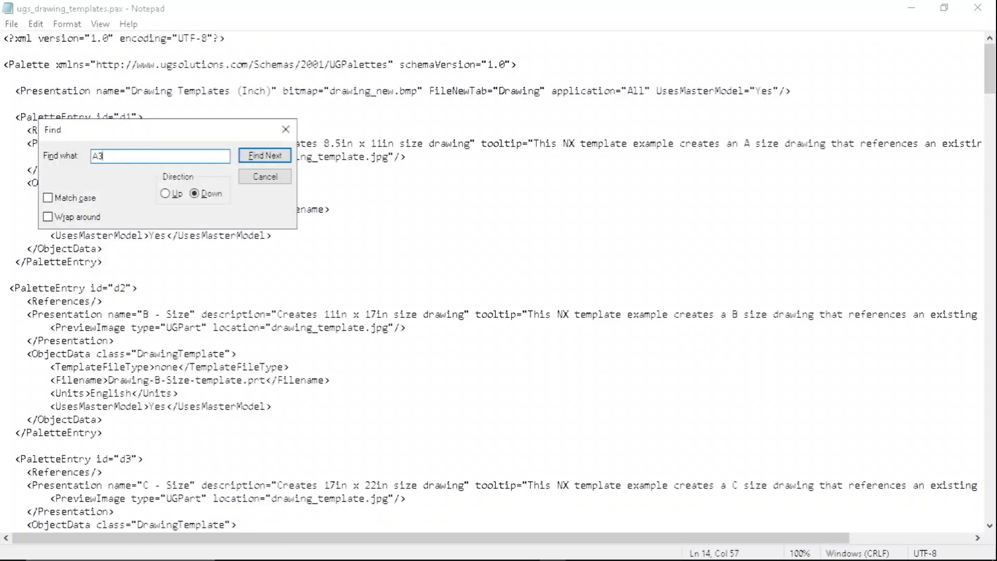
type("A3")
left_click(265, 156)
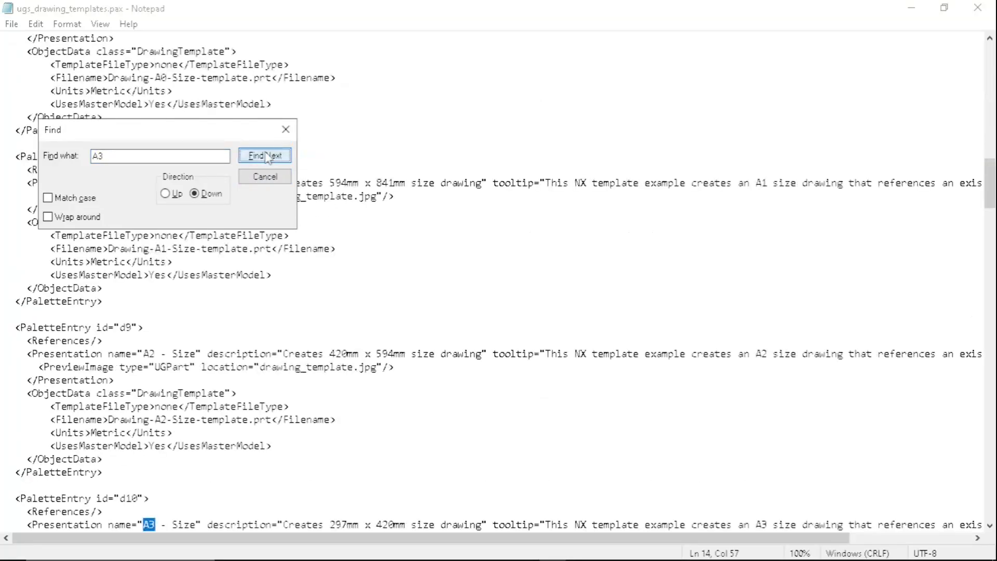
left_click_drag(180, 139, 552, 130)
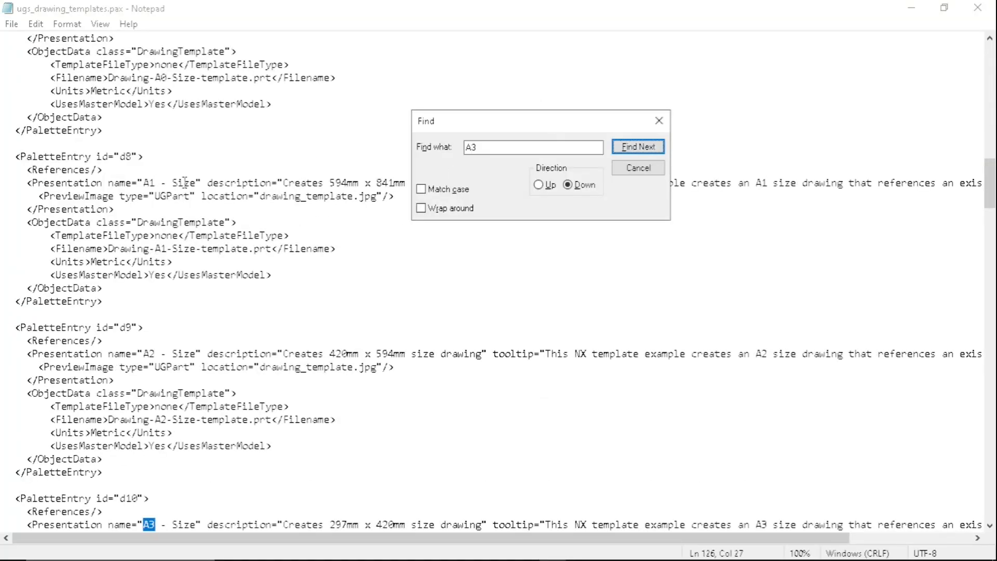
left_click(659, 121)
- Select the whole PaletteEntry block with id d15, the A3 entry that uses Drawing-A3-Size2D-template.prt
scroll(234, 402, "down", 2)
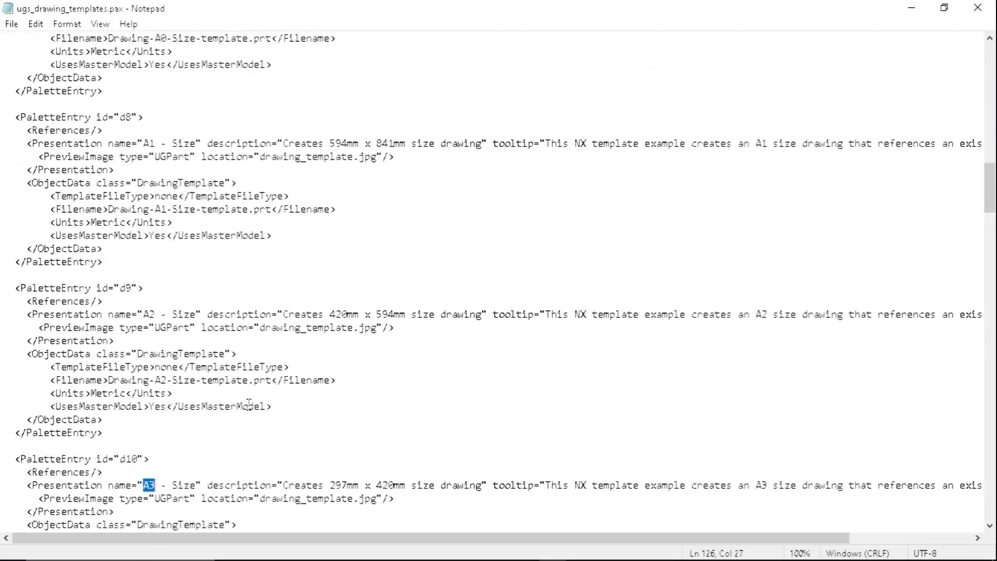
left_click(195, 345)
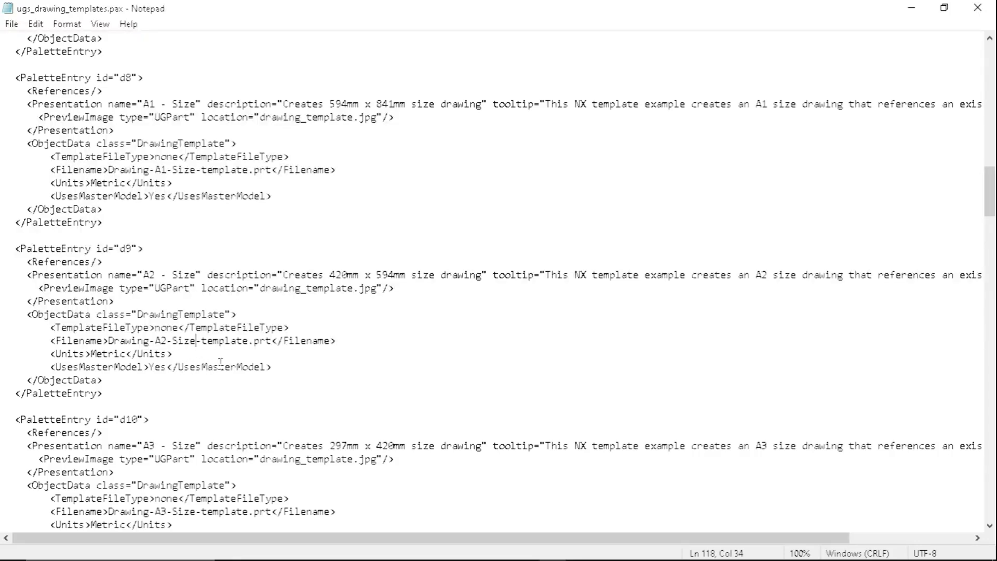
scroll(243, 336, "down", 3)
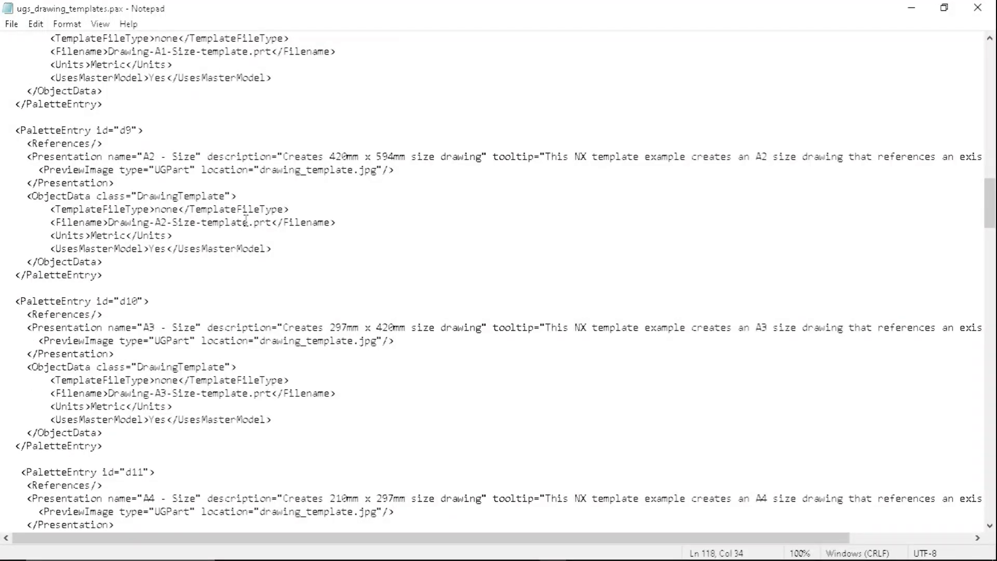
scroll(254, 226, "up", 1)
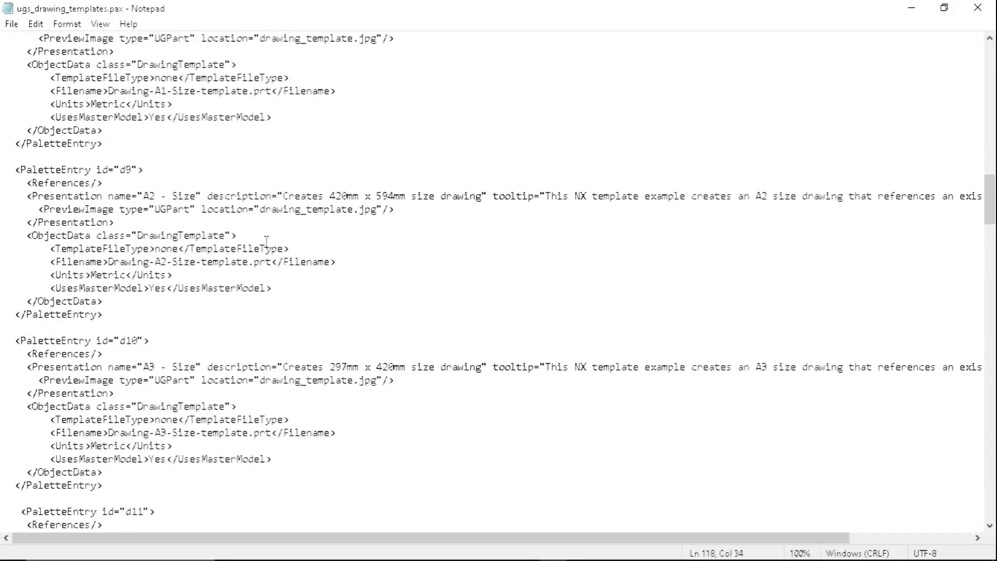
scroll(266, 241, "up", 1)
scroll(254, 301, "down", 4)
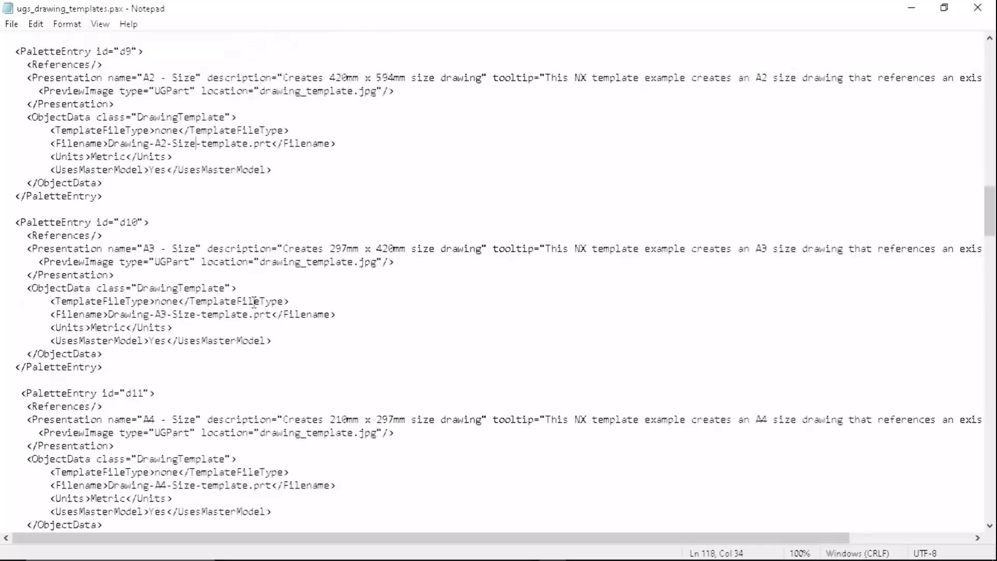
scroll(254, 301, "down", 9)
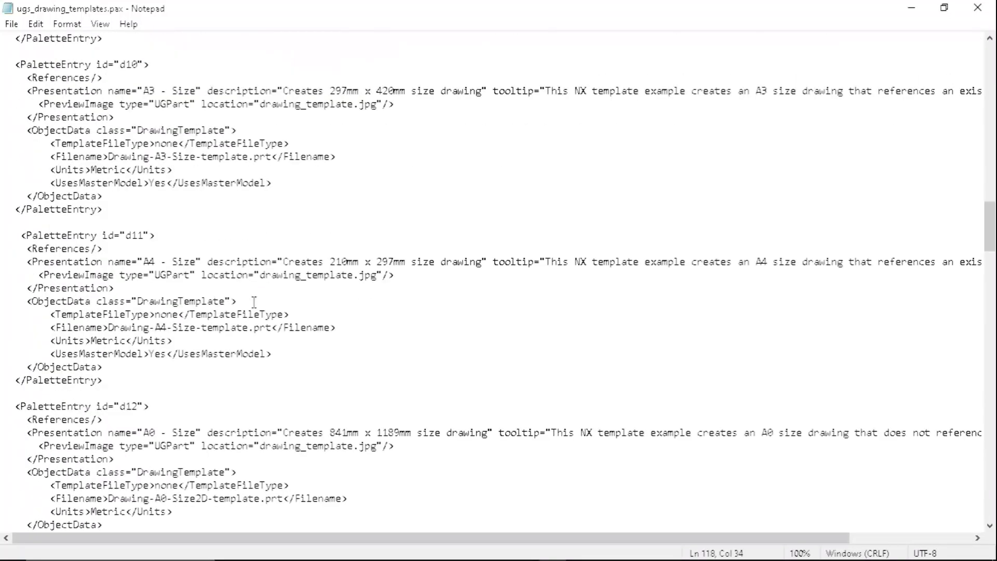
scroll(254, 302, "down", 7)
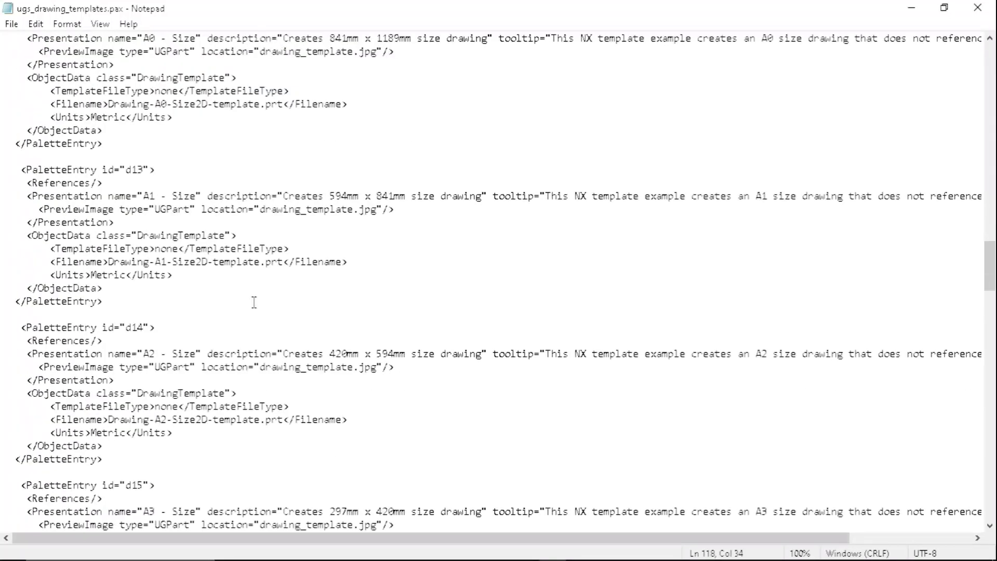
scroll(253, 302, "down", 4)
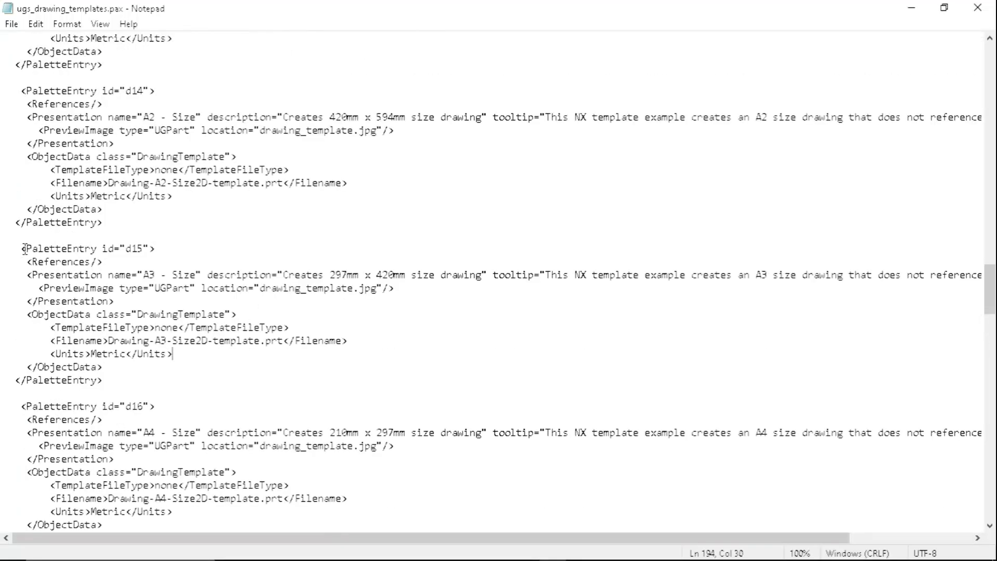
left_click_drag(19, 249, 134, 385)
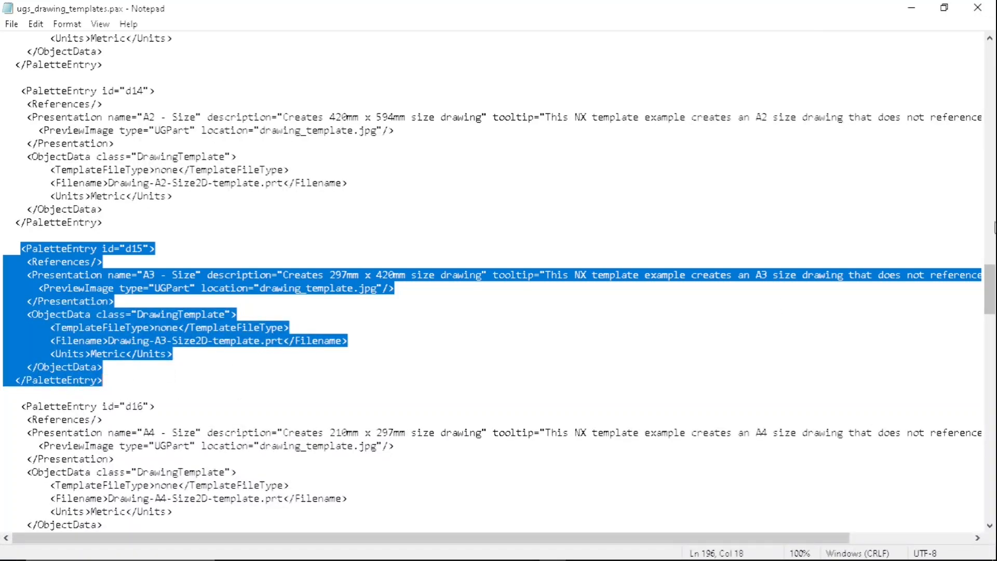
- Paste a copy of the d15 A3 entry on a new line after the d29 entry, before the closing Palette tag
left_click_drag(989, 290, 990, 495)
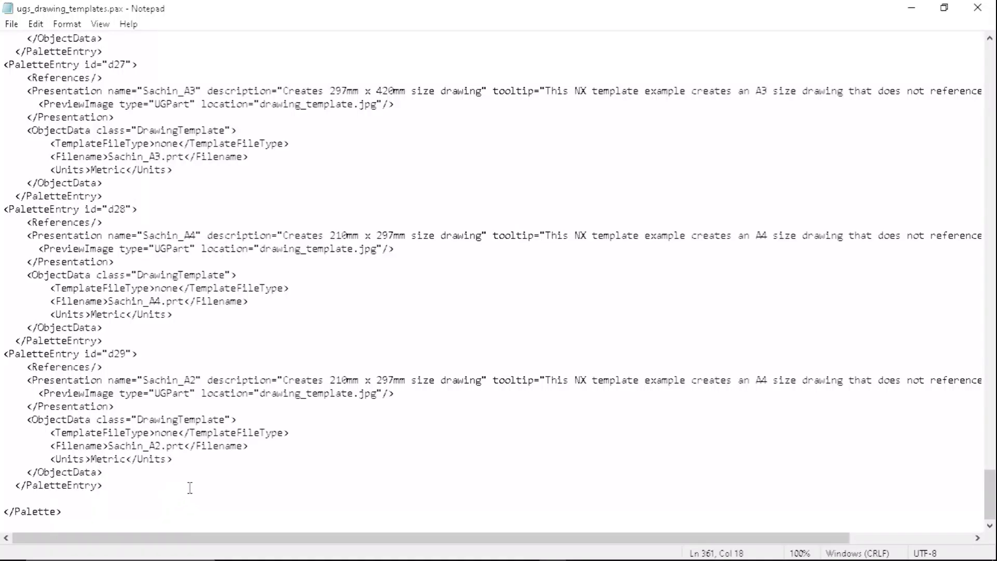
key("Return")
key("ctrl+v")
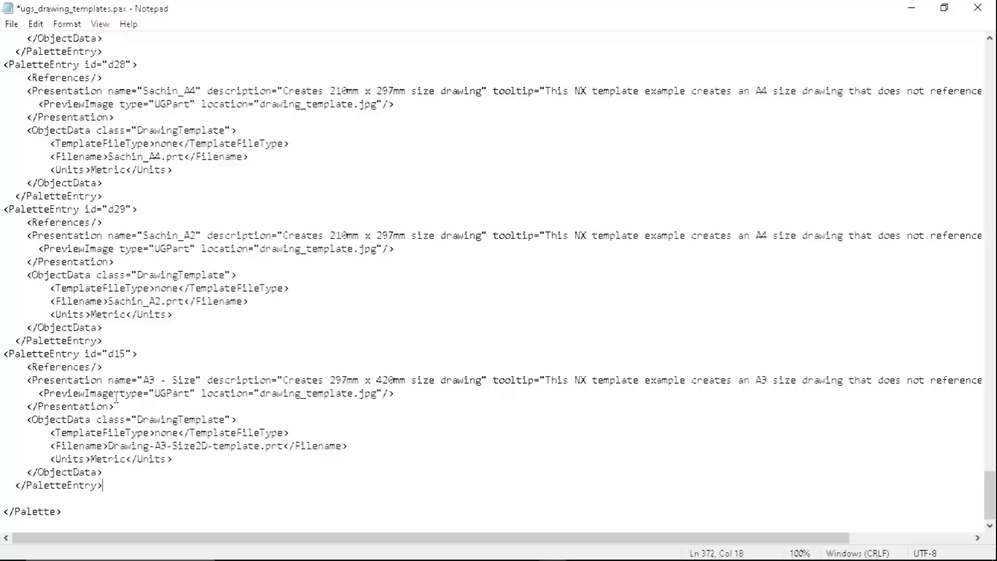
- Check the part name in NX and set the pasted d15 entry's Presentation name to Sample_A3
left_click_drag(144, 381, 194, 382)
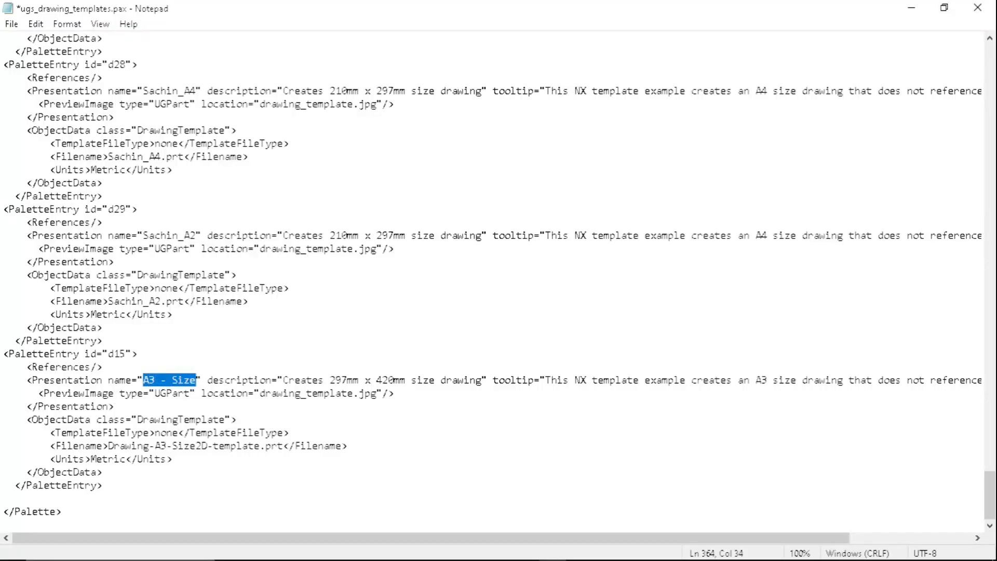
left_click(309, 550)
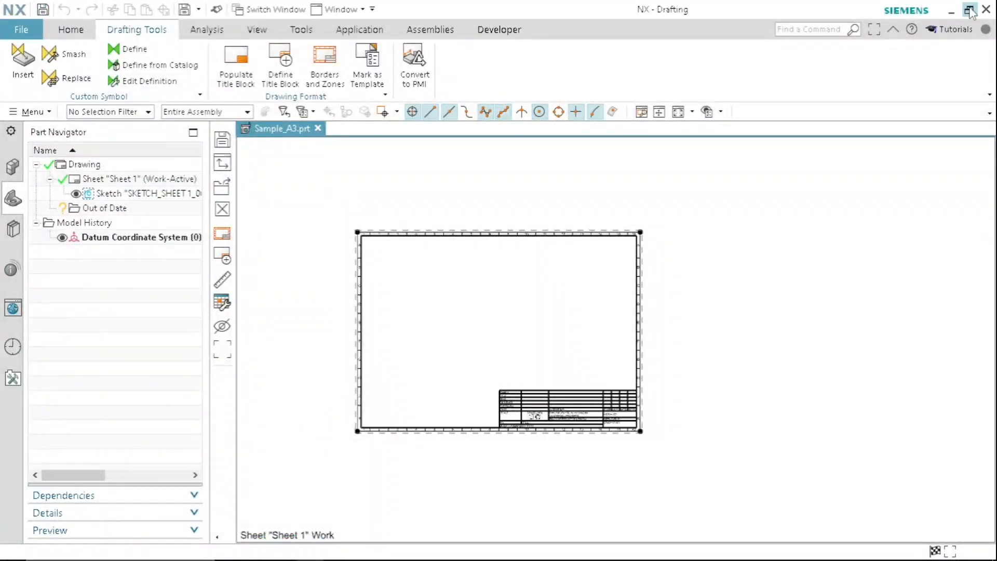
left_click(951, 10)
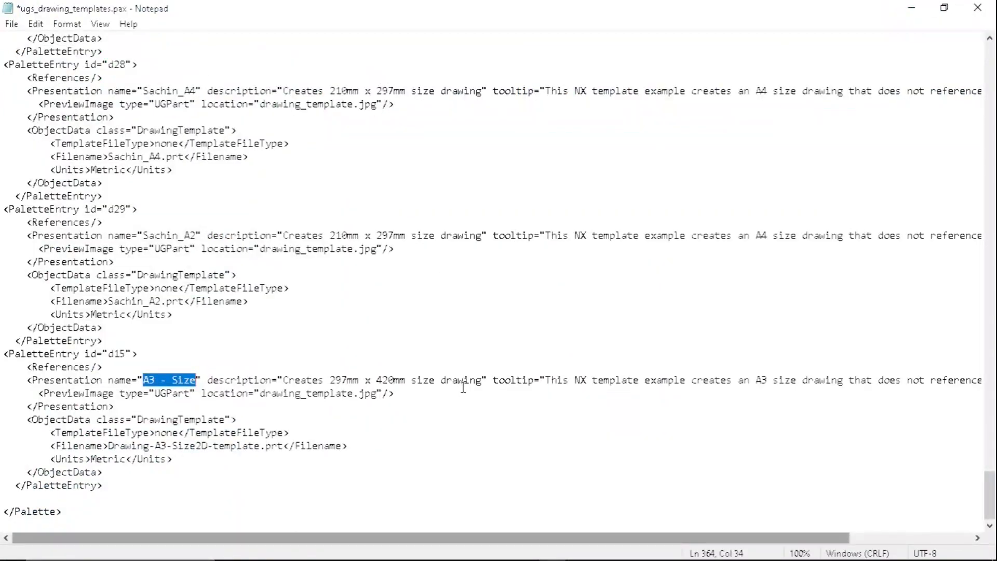
type("sa")
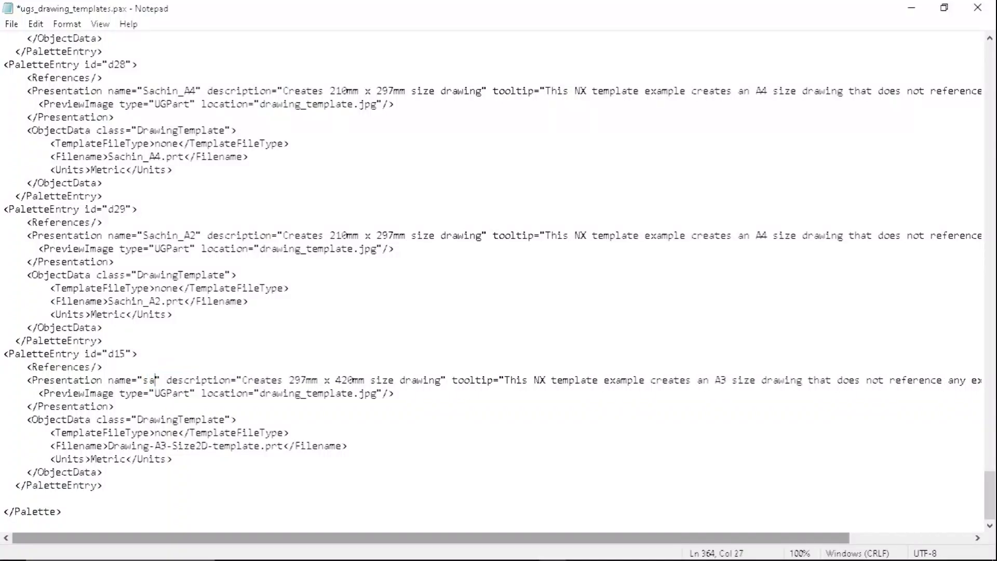
key("BackSpace")
key("BackSpace")
type("Sampl")
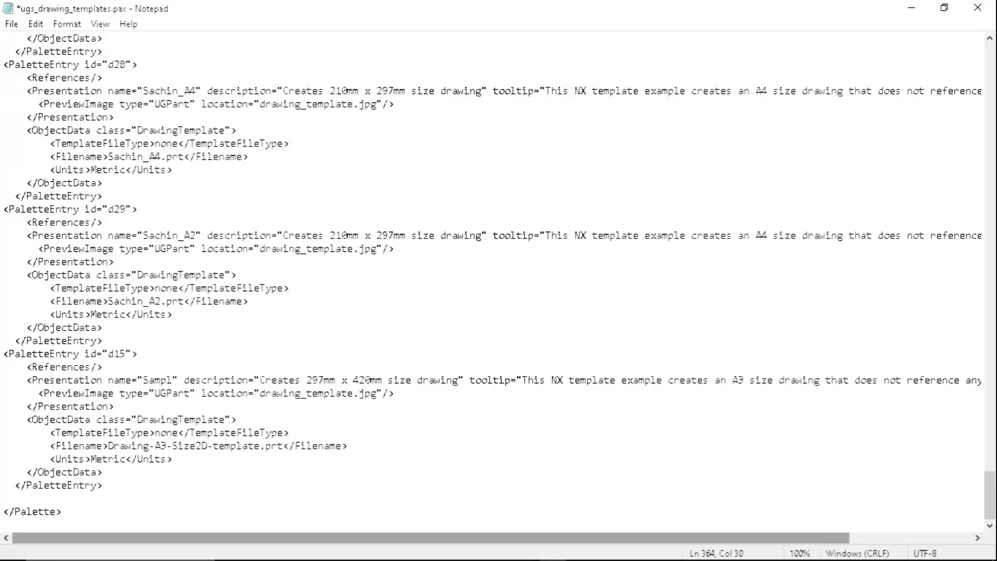
type("e_A")
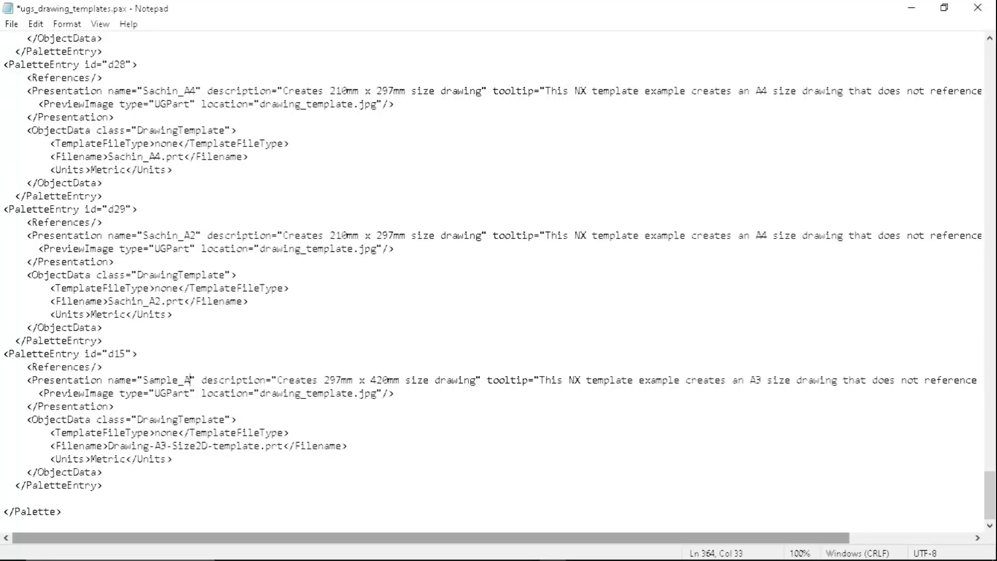
type("3")
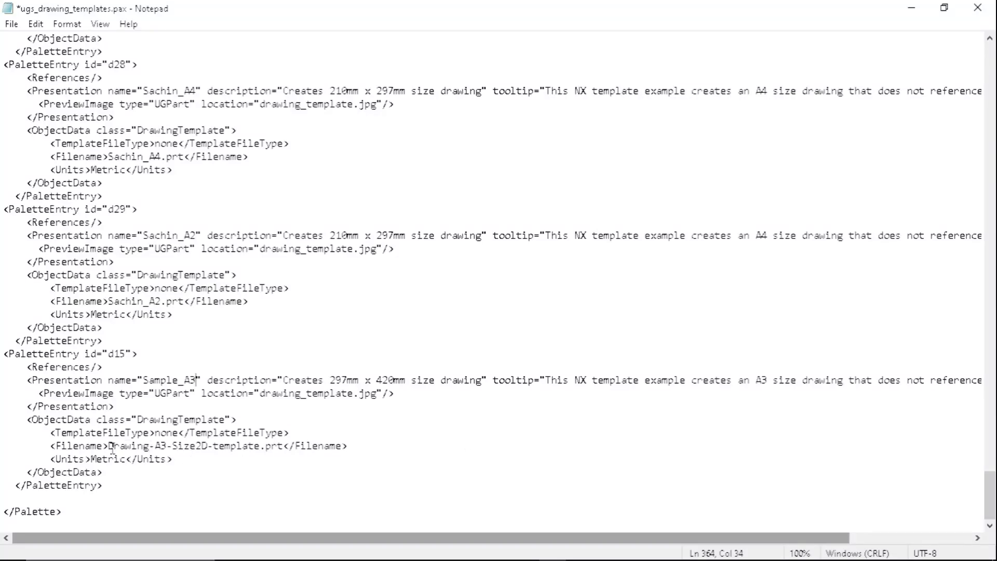
- Set the pasted d15 entry's Filename to Sample_A3.prt
left_click_drag(108, 445, 260, 446)
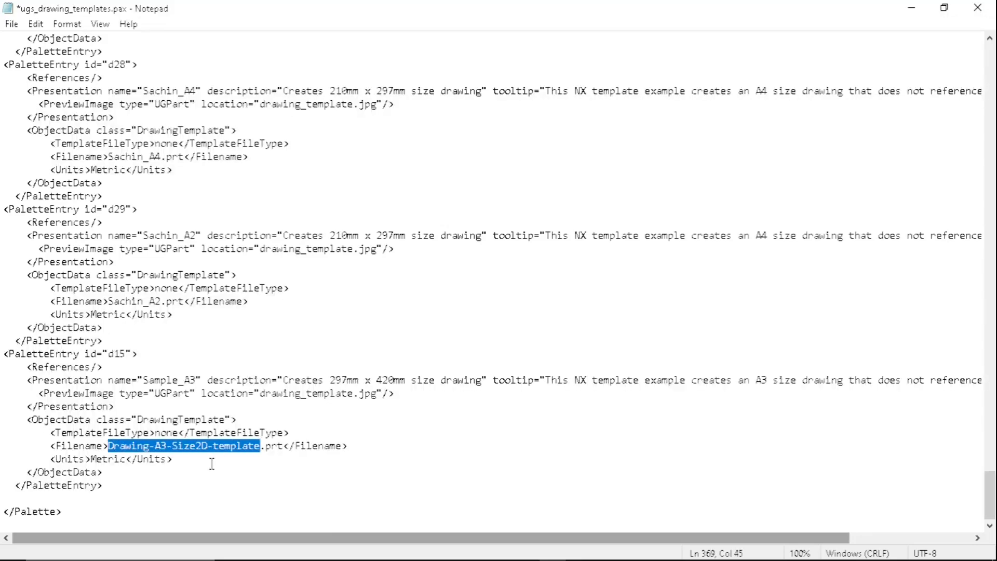
type("Sample")
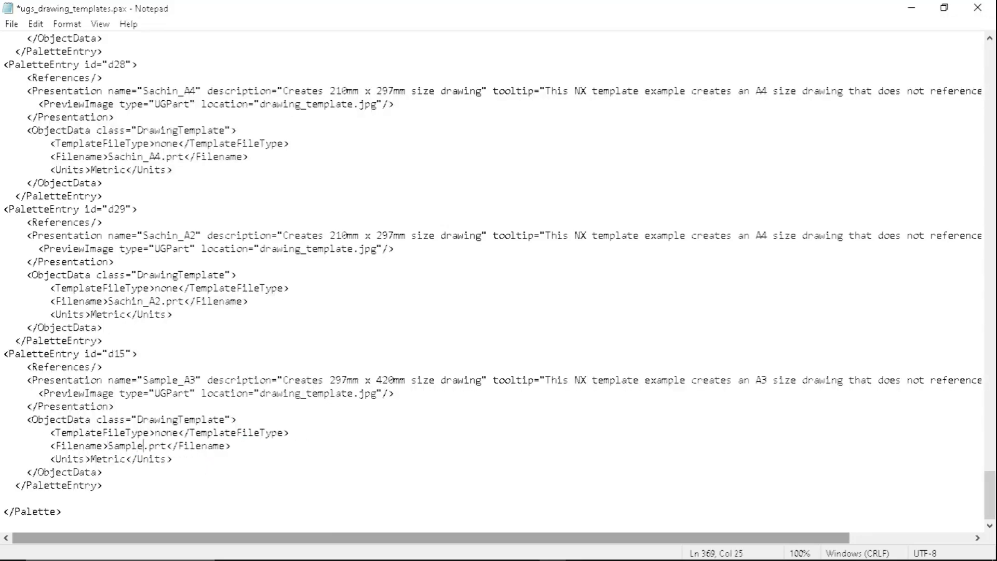
type("_A#")
key("BackSpace")
type("3")
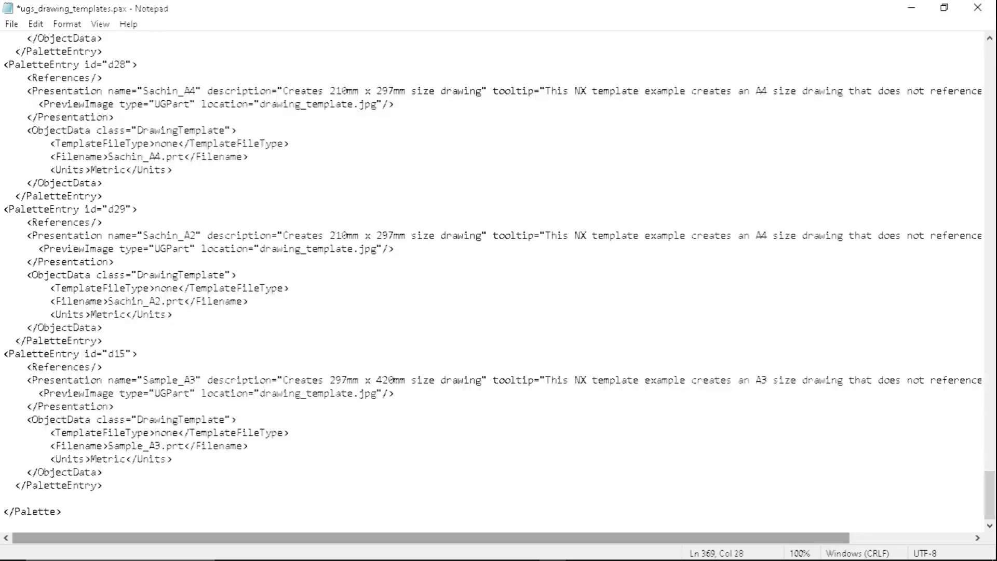
- Save ugs_drawing_templates.pax and close it
left_click(11, 24)
left_click(35, 89)
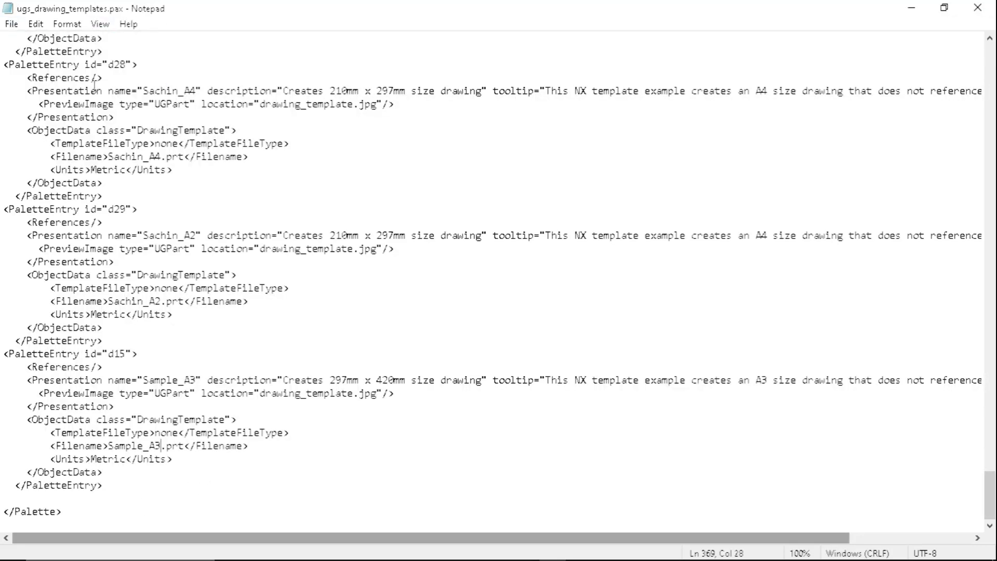
left_click(978, 7)
left_click(715, 290)
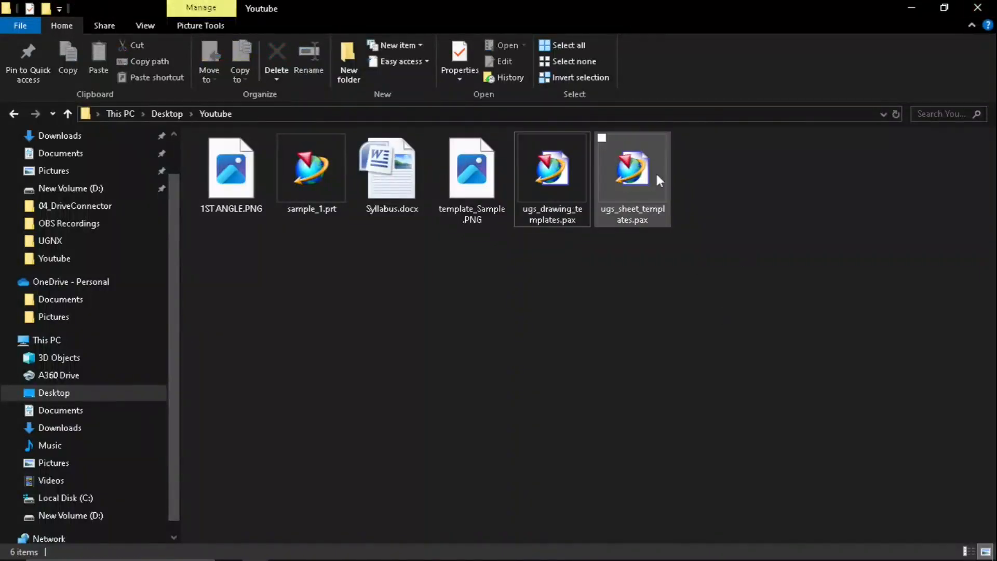
- Open ugs_sheet_templates.pax from the Youtube folder in a maximised Notepad window
right_click(630, 169)
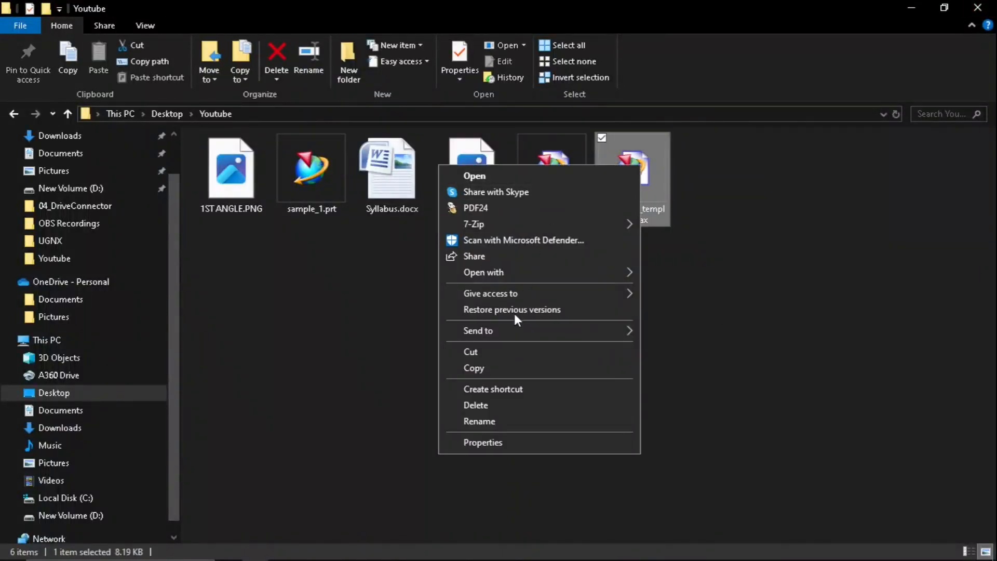
mouse_move(514, 272)
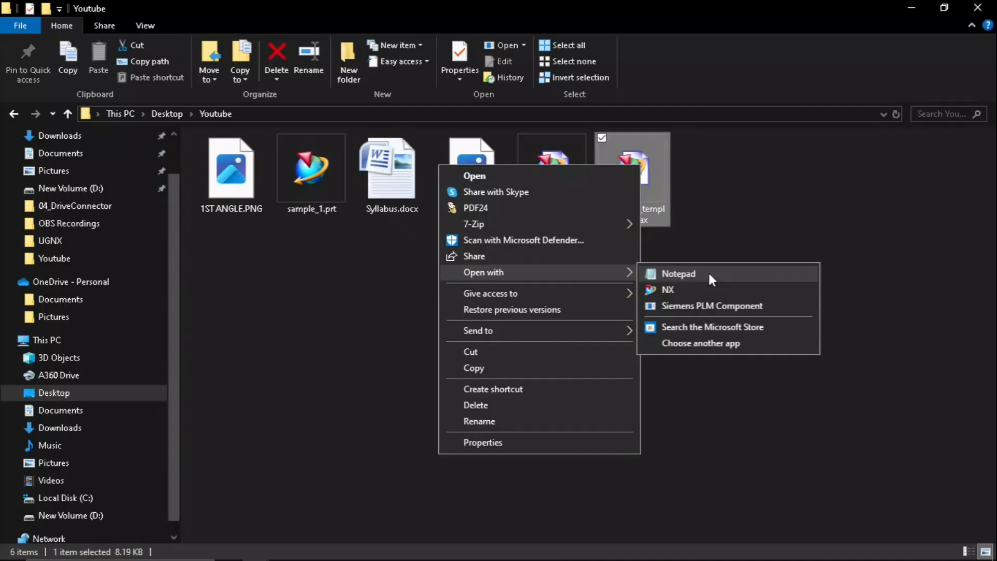
left_click(710, 274)
left_click(657, 88)
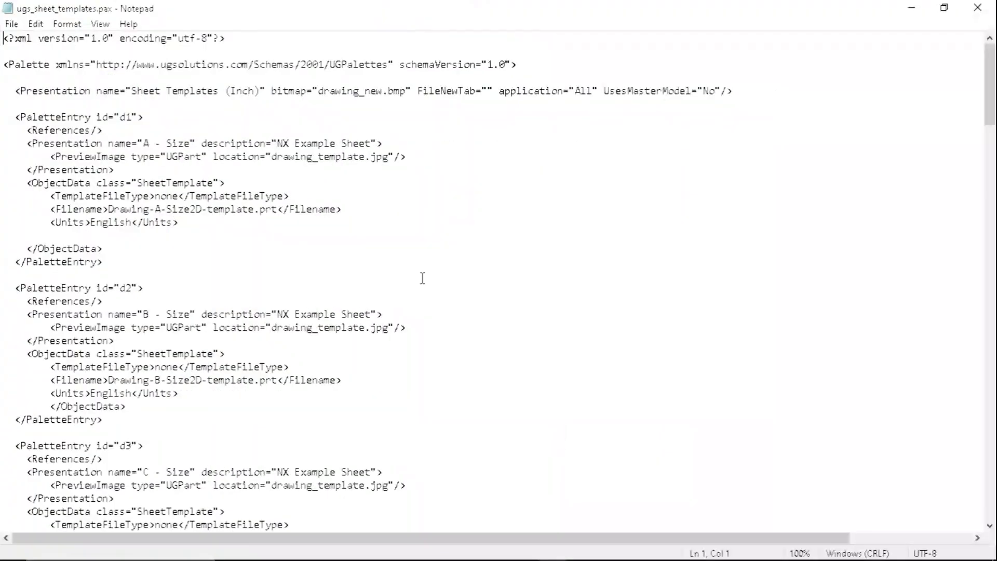
- Search the sheet palette file downwards for A3 and close the search dialog
key("ctrl+f")
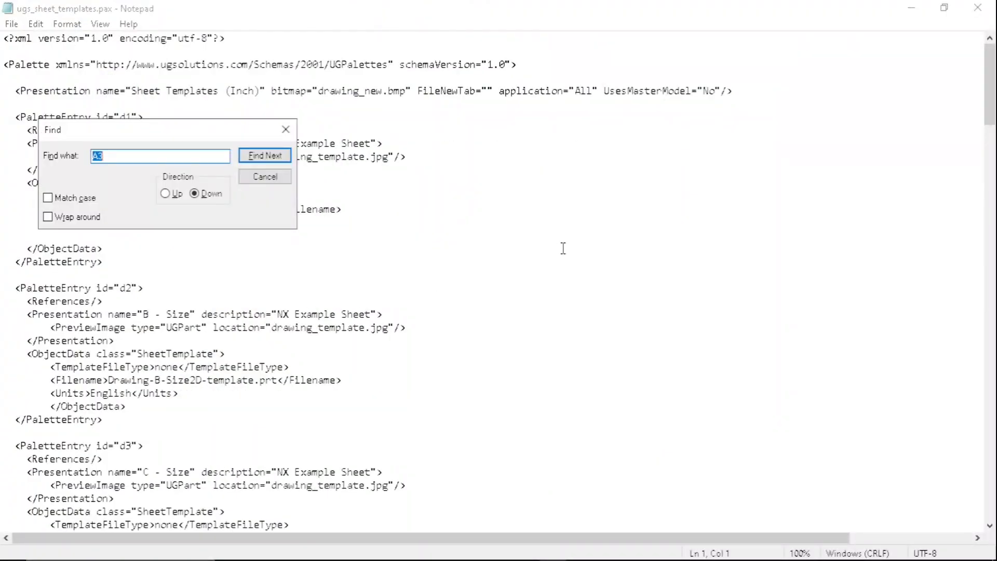
left_click(281, 158)
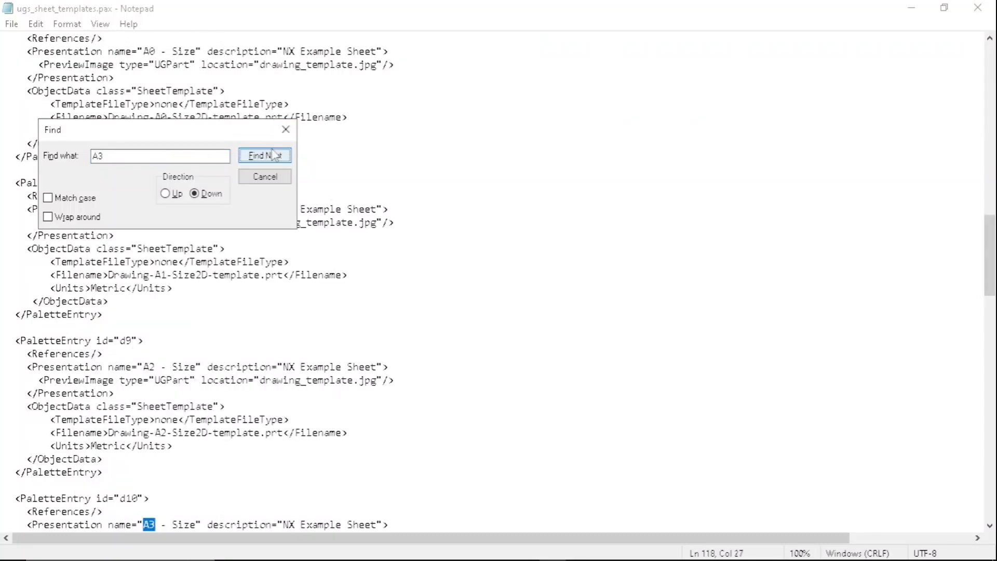
left_click(290, 133)
- Look through the remaining sheet entries and select the whole PaletteEntry block with id d10, the A3 entry
scroll(231, 401, "down", 6)
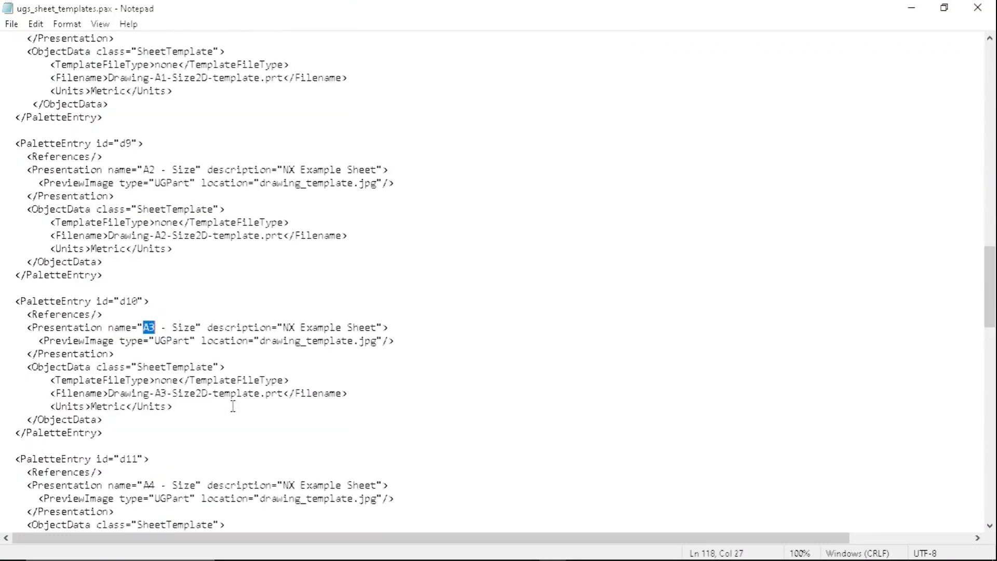
scroll(165, 359, "down", 1)
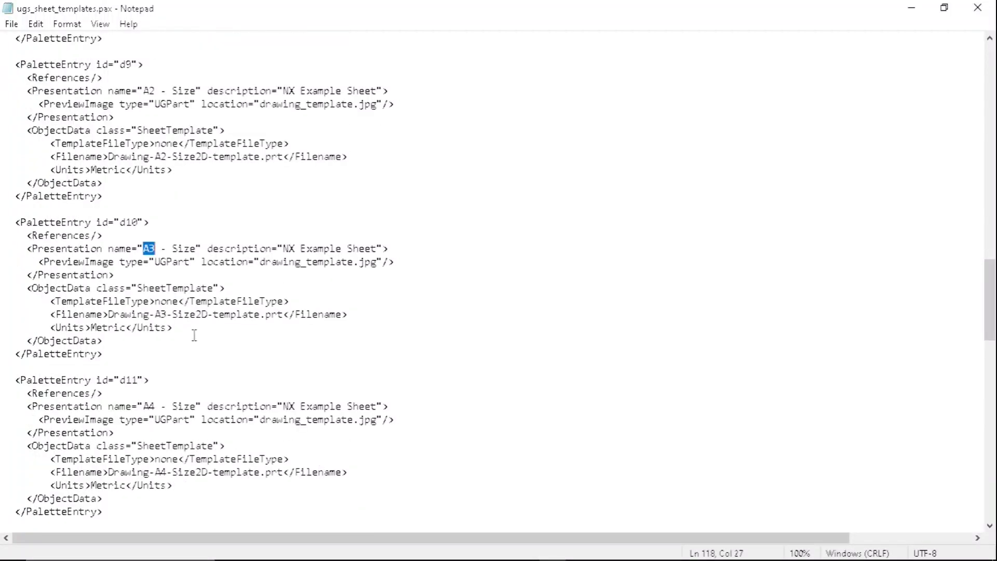
scroll(262, 281, "down", 7)
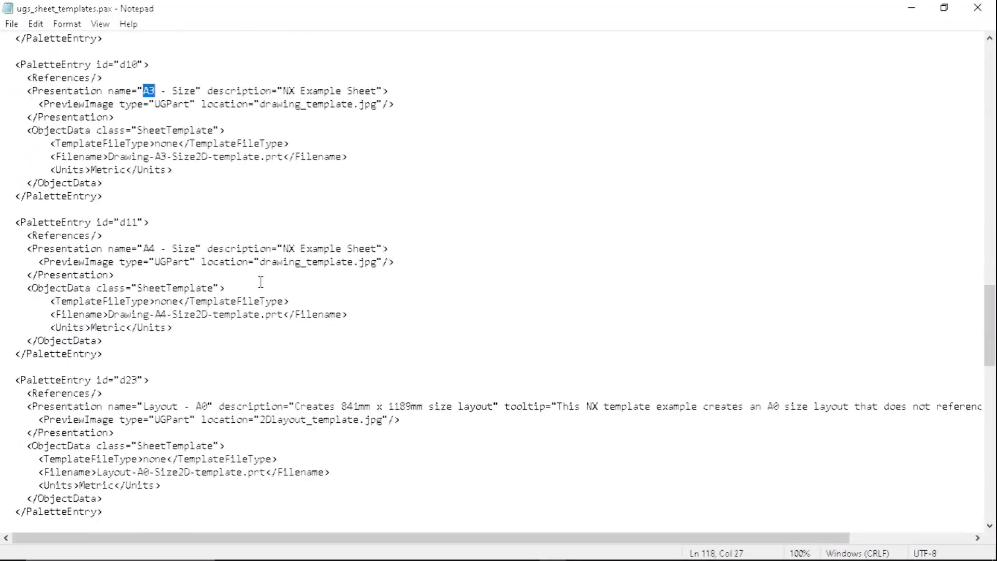
scroll(261, 281, "down", 9)
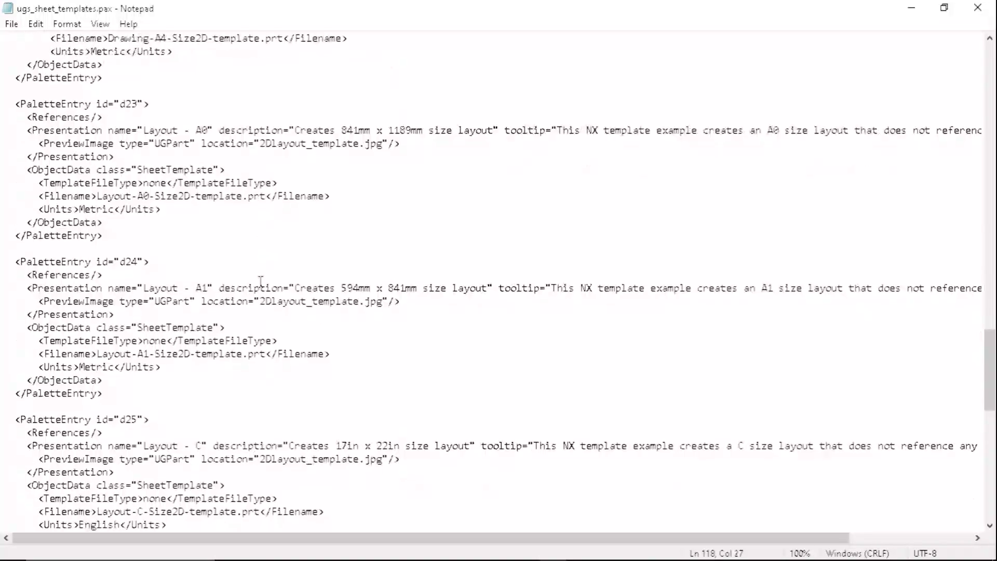
scroll(261, 282, "down", 6)
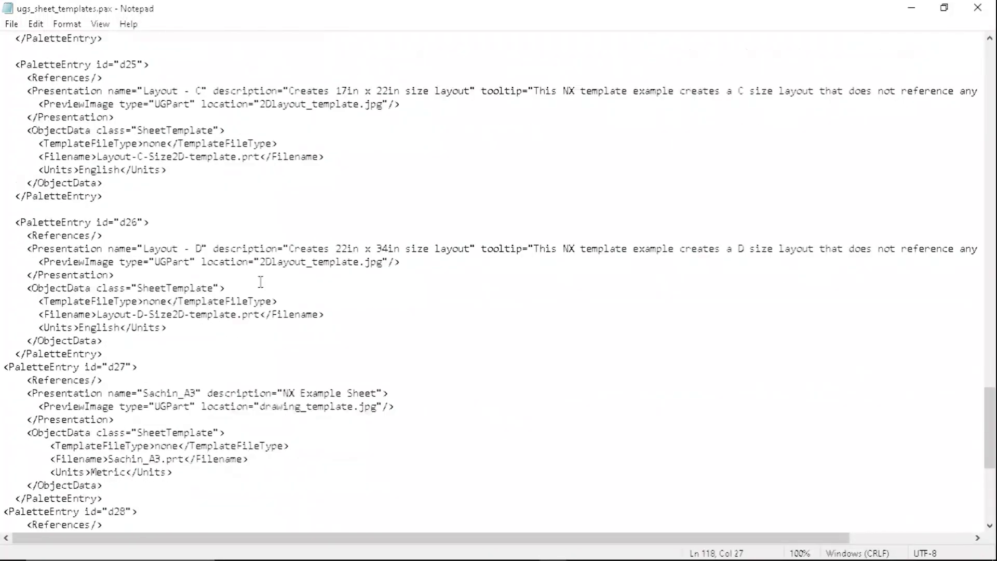
scroll(260, 282, "up", 14)
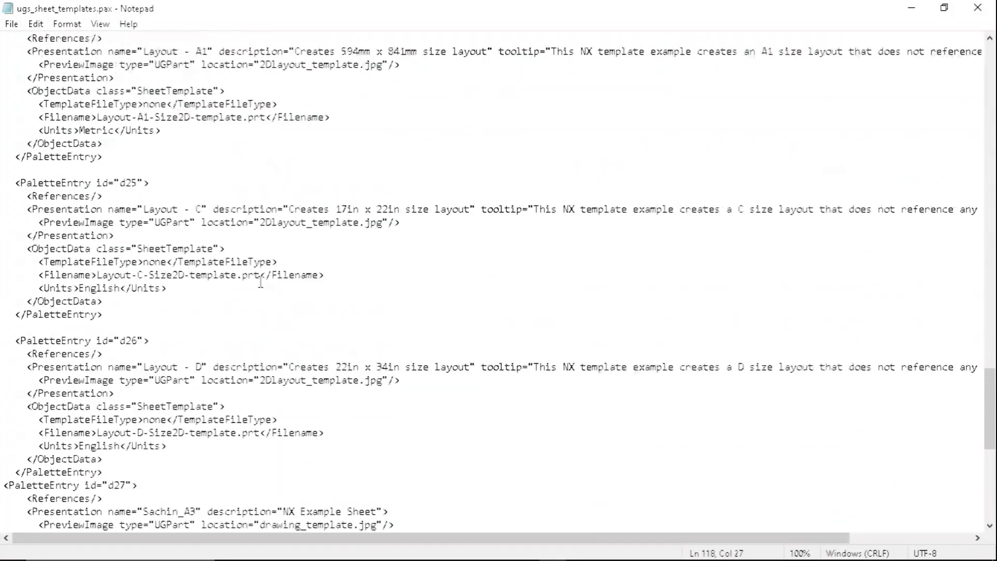
scroll(261, 282, "up", 7)
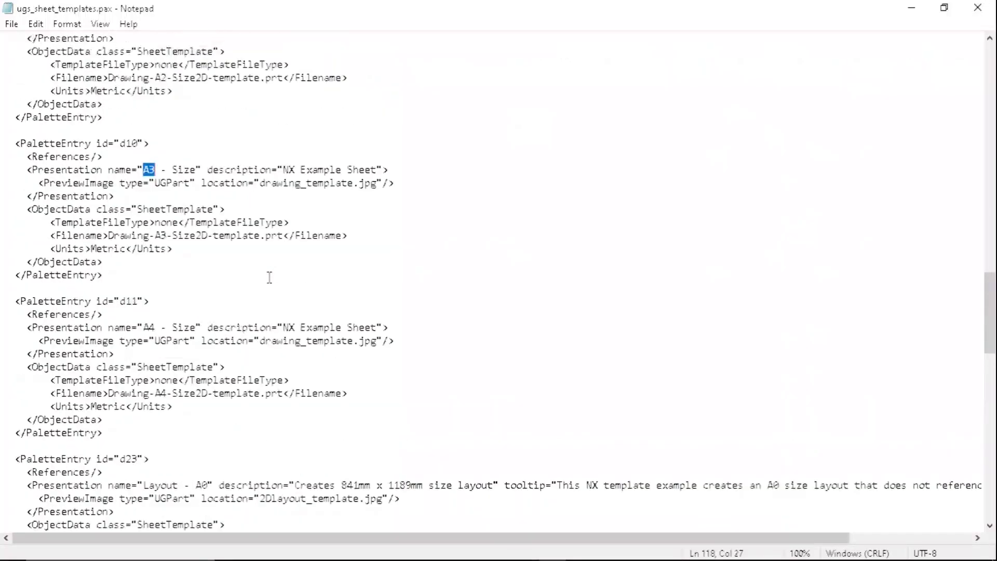
left_click(73, 209)
left_click_drag(15, 183, 128, 312)
key("ctrl+c")
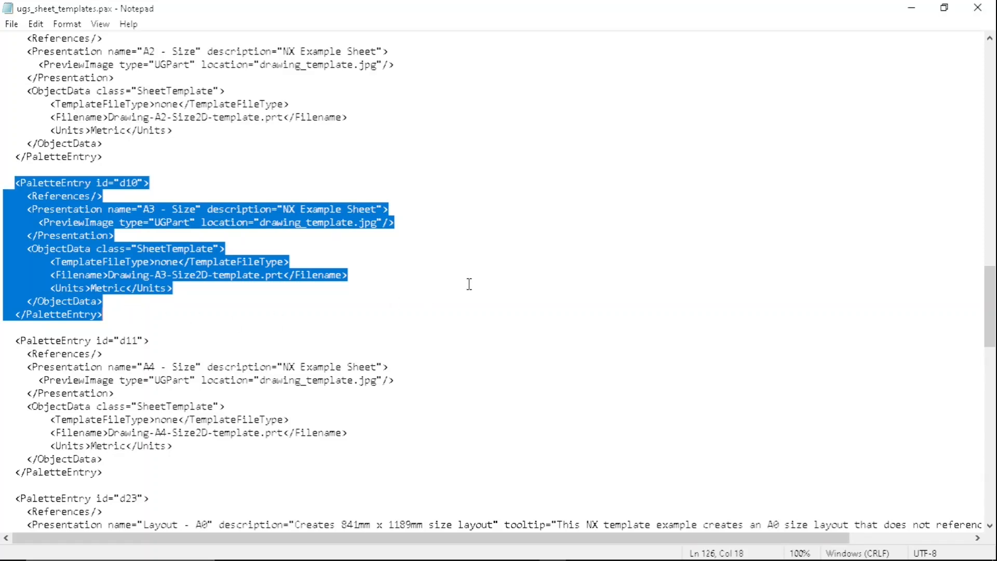
- Paste a copy of the d10 A3 entry directly after the d29 entry at the end of the sheet palette
left_click_drag(989, 306, 990, 479)
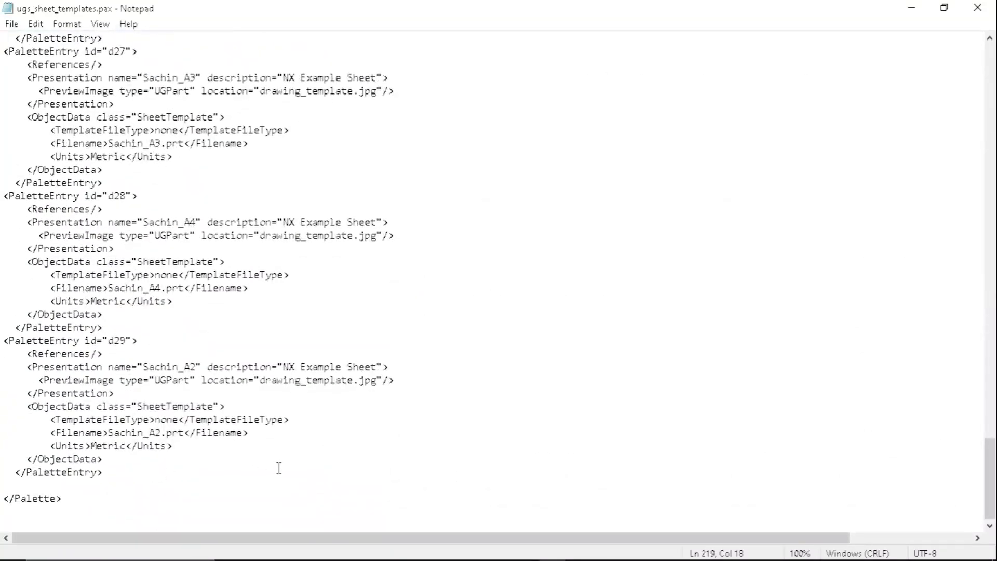
key("ctrl+v")
scroll(219, 427, "down", 2)
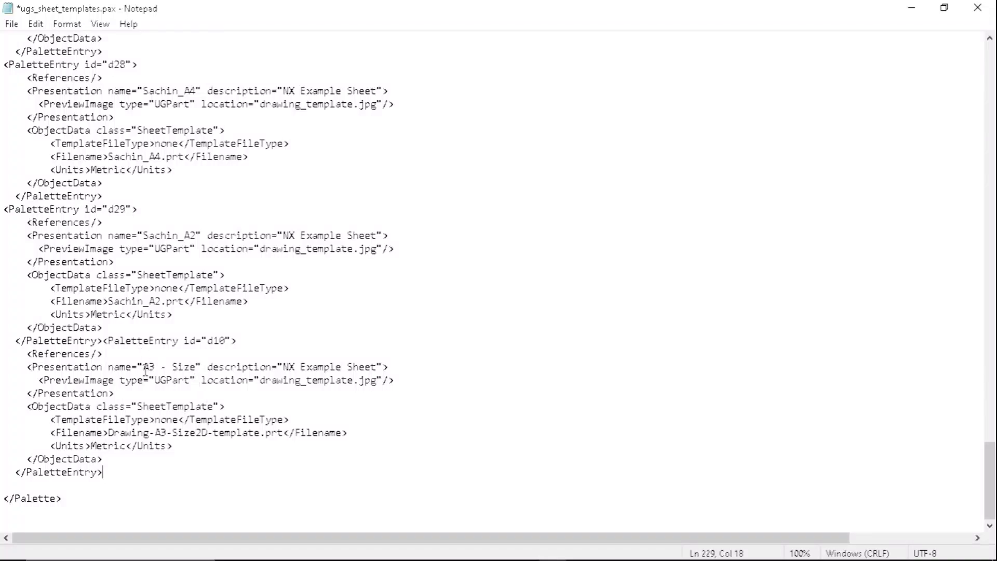
- Set the pasted d10 entry's Presentation name to Sample_A3
left_click_drag(148, 367, 193, 366)
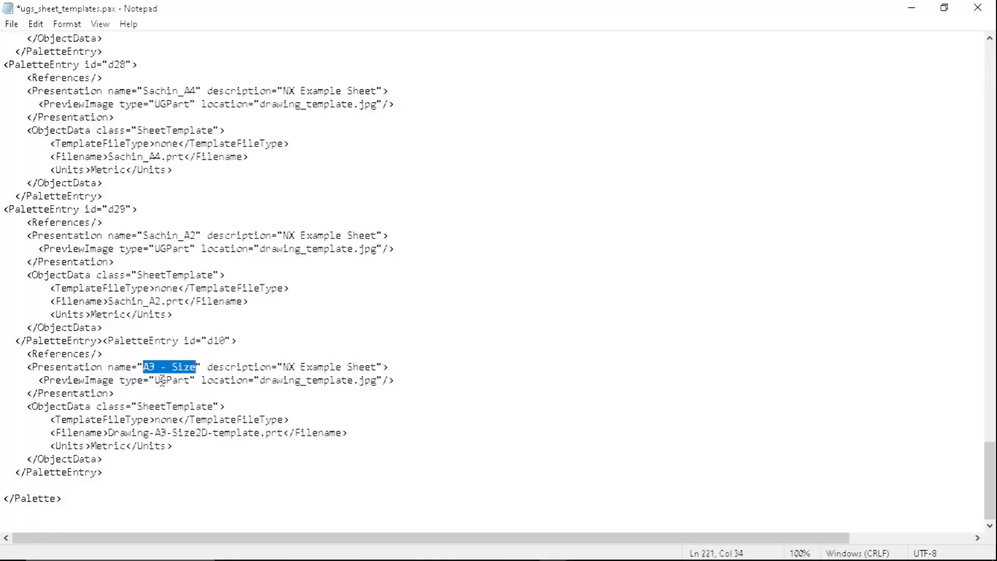
type("Sample")
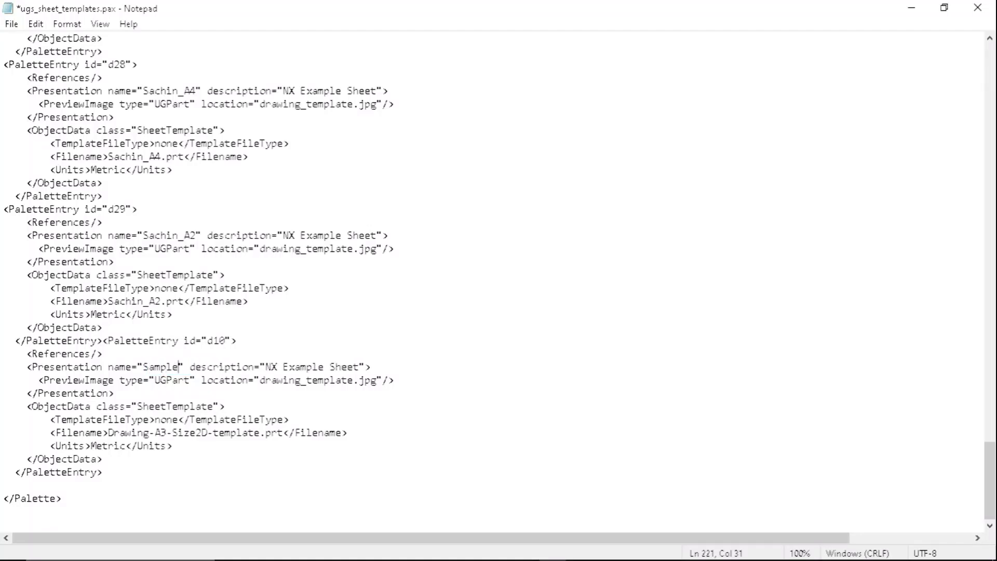
type("_")
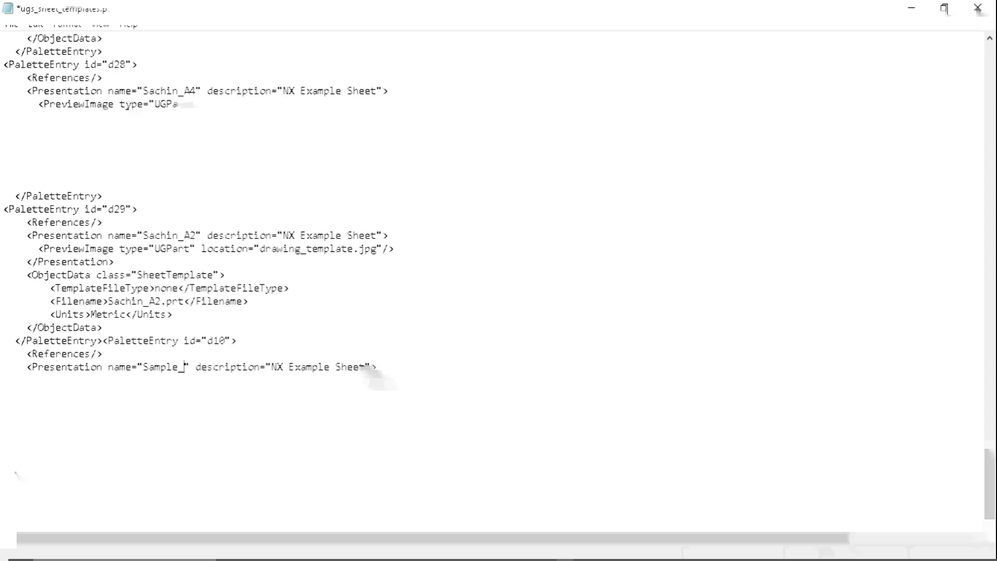
type("A4")
key("BackSpace")
type("3")
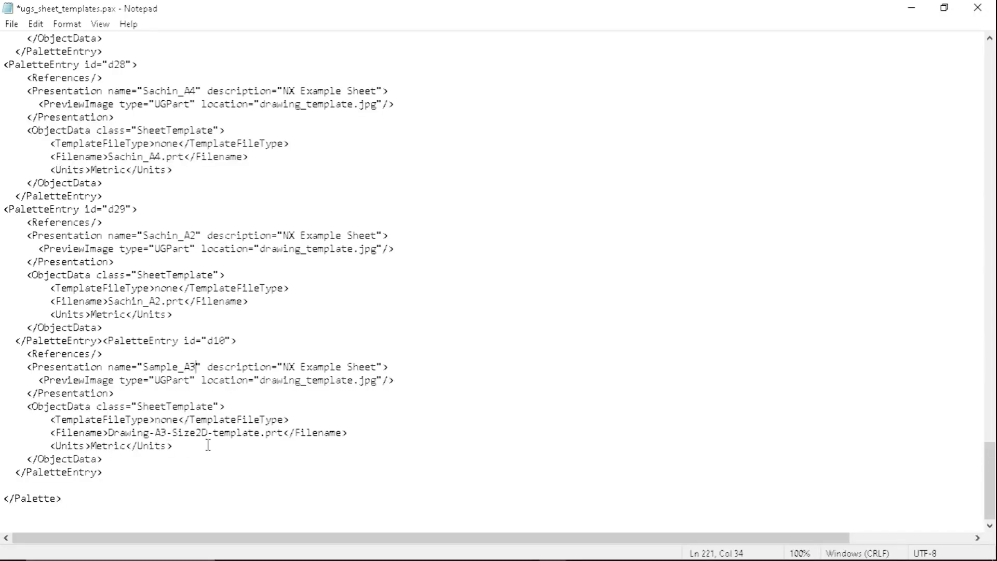
- Set the Filename of the pasted Sample_A3 sheet entry to Sample_A3.prt
left_click_drag(109, 433, 260, 439)
type("Sa")
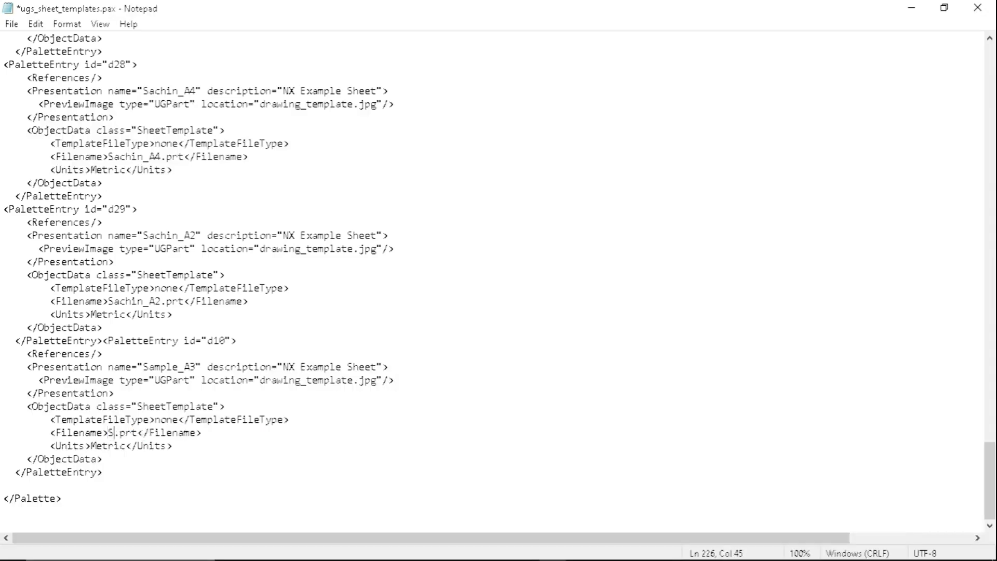
type("mple_")
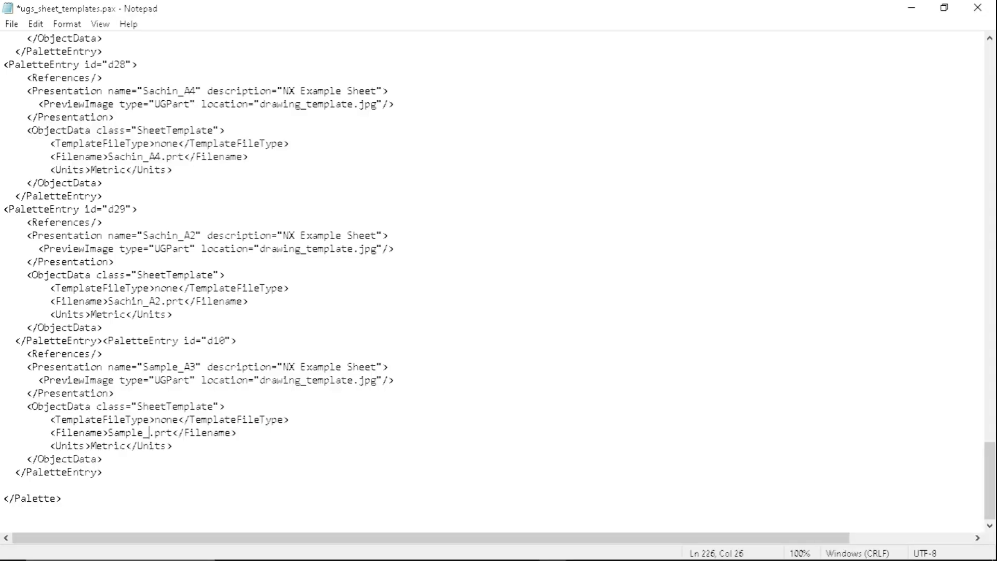
type("A3")
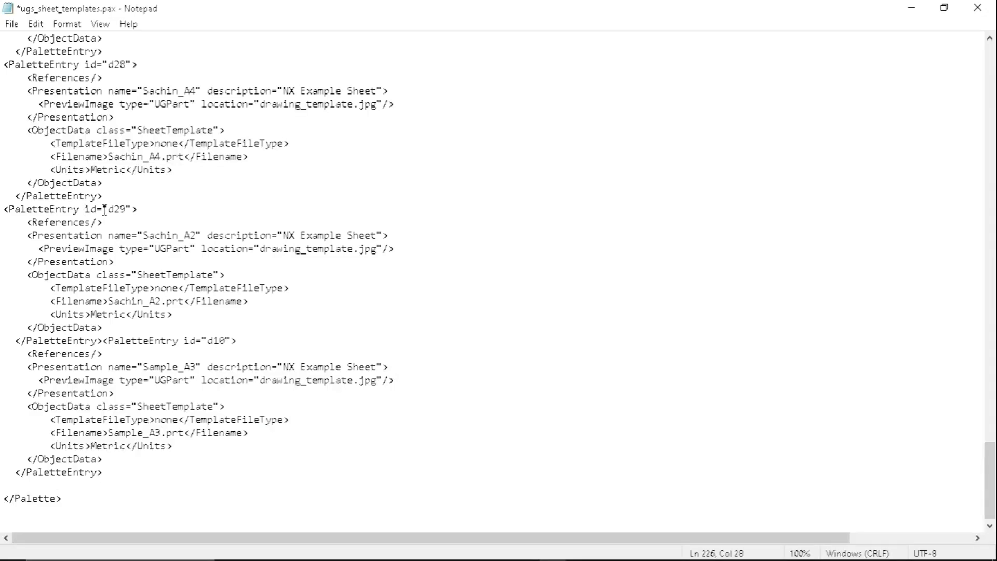
- Set the id of the pasted Sample_A3 sheet entry to d30, then save and close the sheet palette file
left_click_drag(109, 208, 128, 210)
left_click_drag(213, 341, 220, 341)
type("30")
left_click(293, 434)
key("ctrl+s")
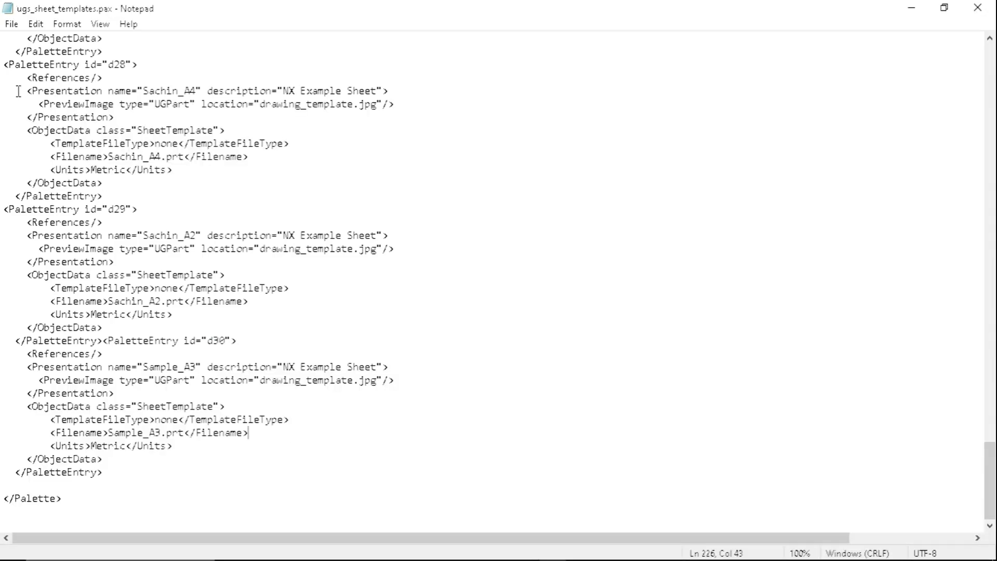
left_click(12, 24)
left_click(45, 91)
left_click(978, 7)
- Open ugs_drawing_templates.pax from the Youtube folder in Notepad and go to the Sample_A3 entry at its end
left_click(571, 208)
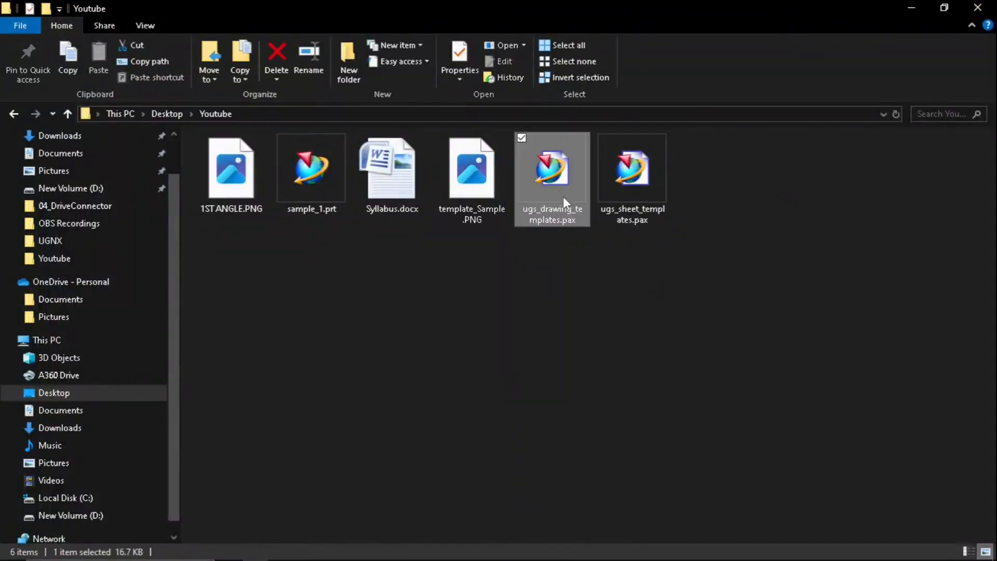
right_click(559, 191)
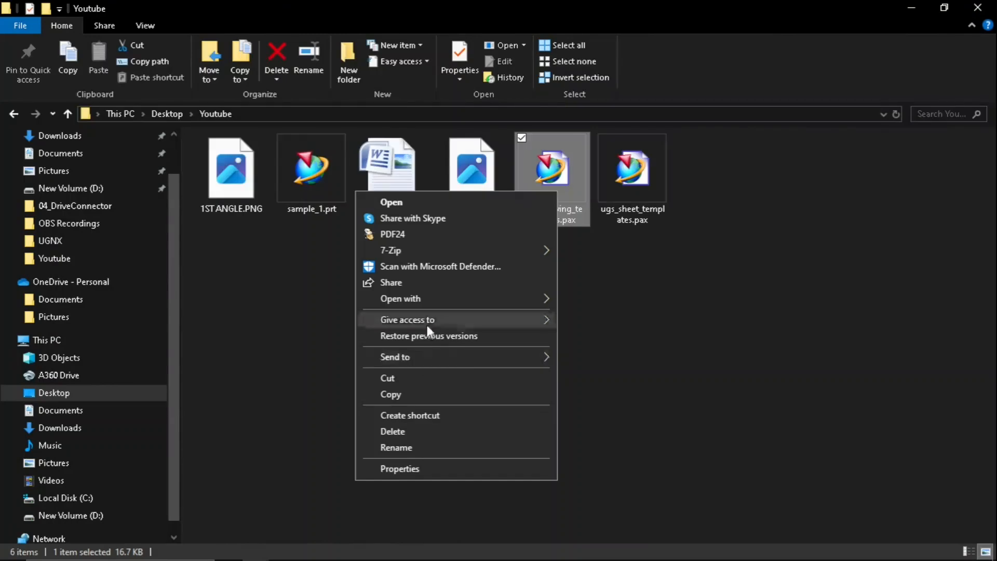
mouse_move(431, 300)
left_click(599, 301)
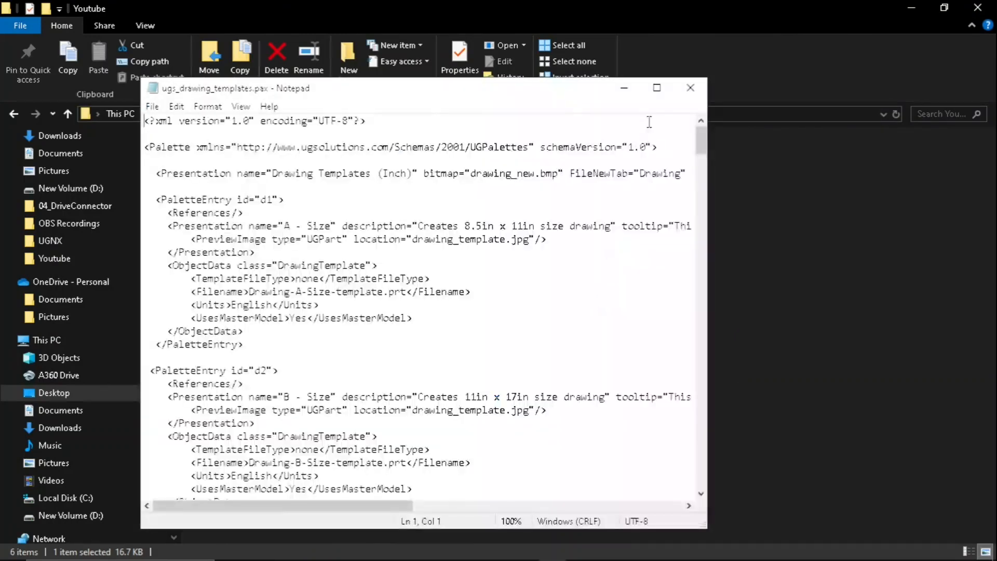
left_click(657, 87)
left_click_drag(989, 67, 990, 496)
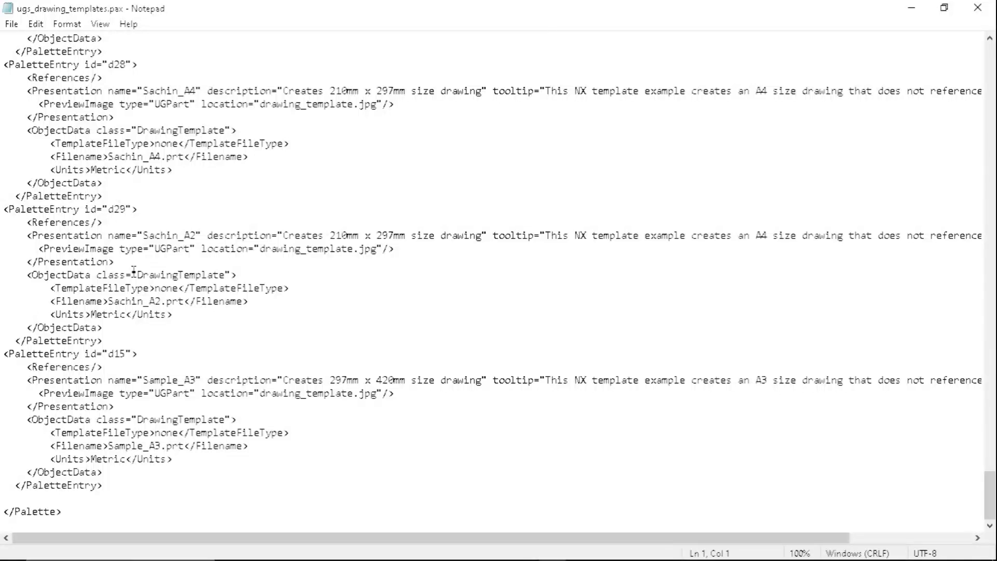
- Set the id of the Sample_A3 drawing entry to d30, then save and close the drawing palette file
left_click_drag(114, 355, 128, 355)
type("30")
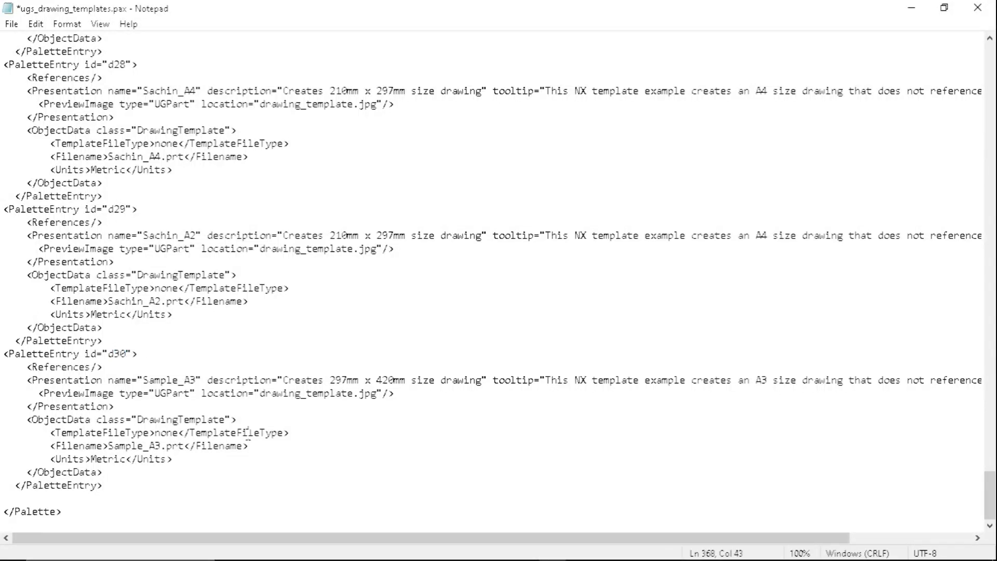
left_click(11, 24)
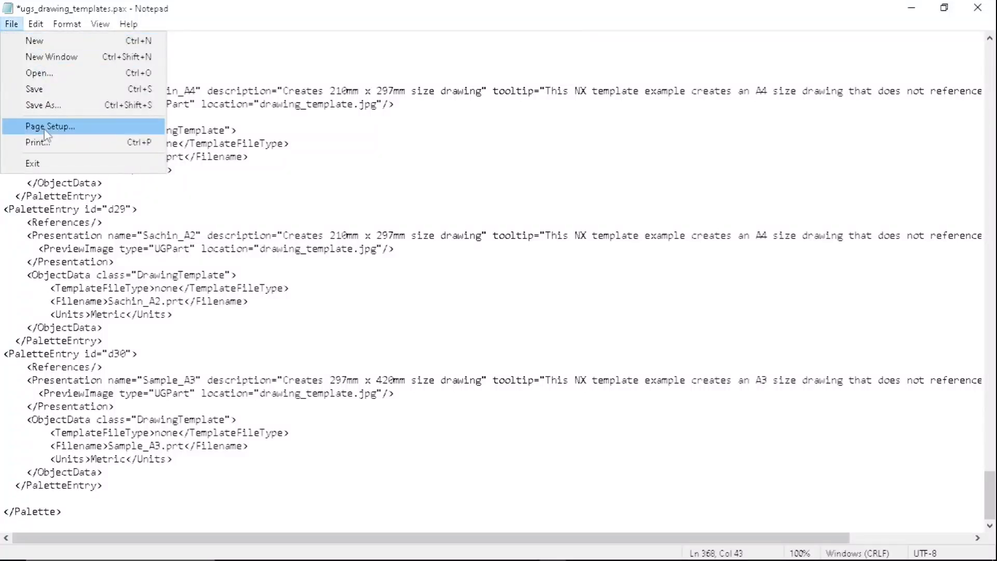
left_click(34, 89)
left_click(978, 8)
- Switch to NX, close the Sample_A3.prt part and minimize the NX window
left_click(570, 318)
left_click(311, 551)
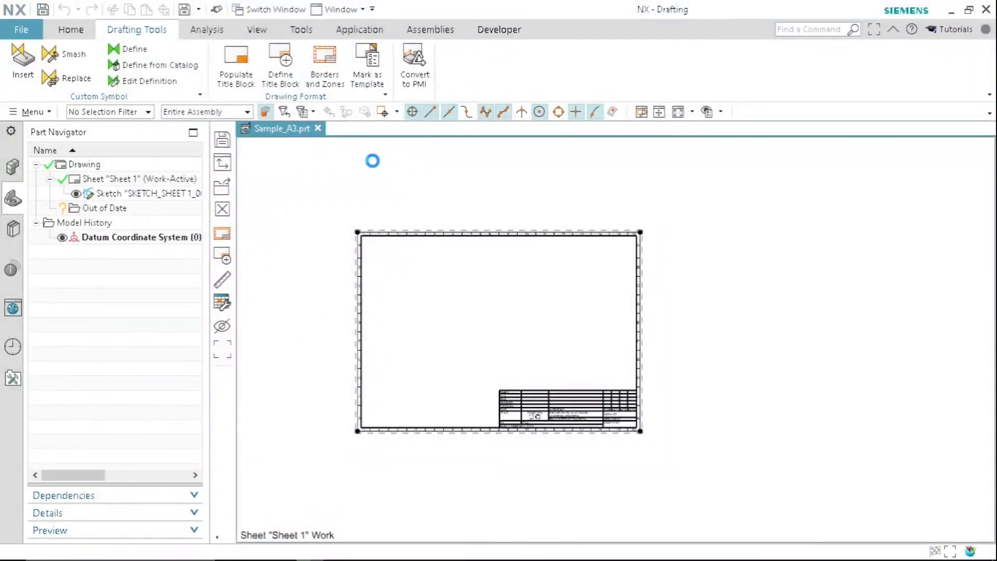
left_click(318, 128)
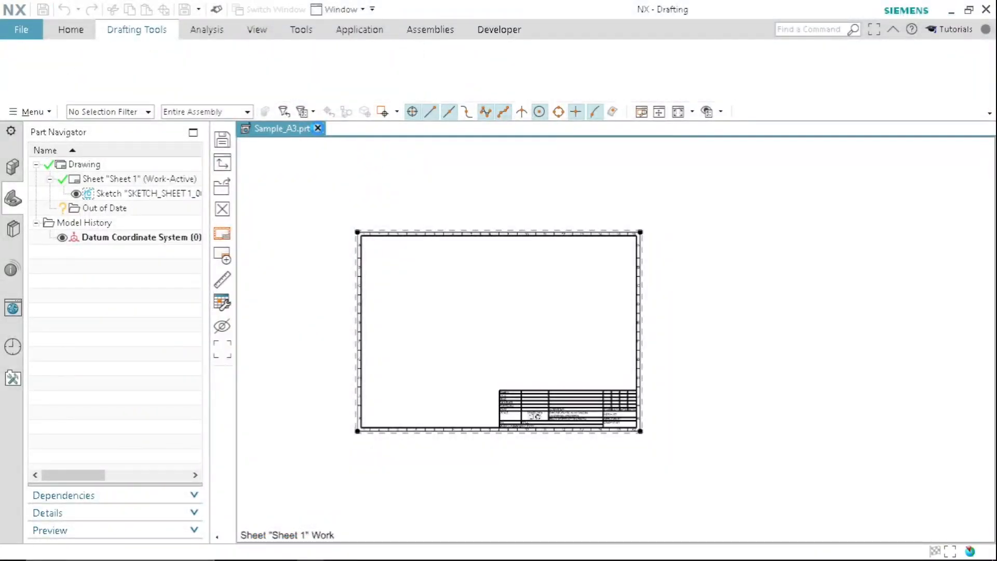
left_click(952, 10)
- Copy ugs_drawing_templates.pax and ugs_sheet_templates.pax from the Youtube folder
left_click_drag(732, 316, 558, 176)
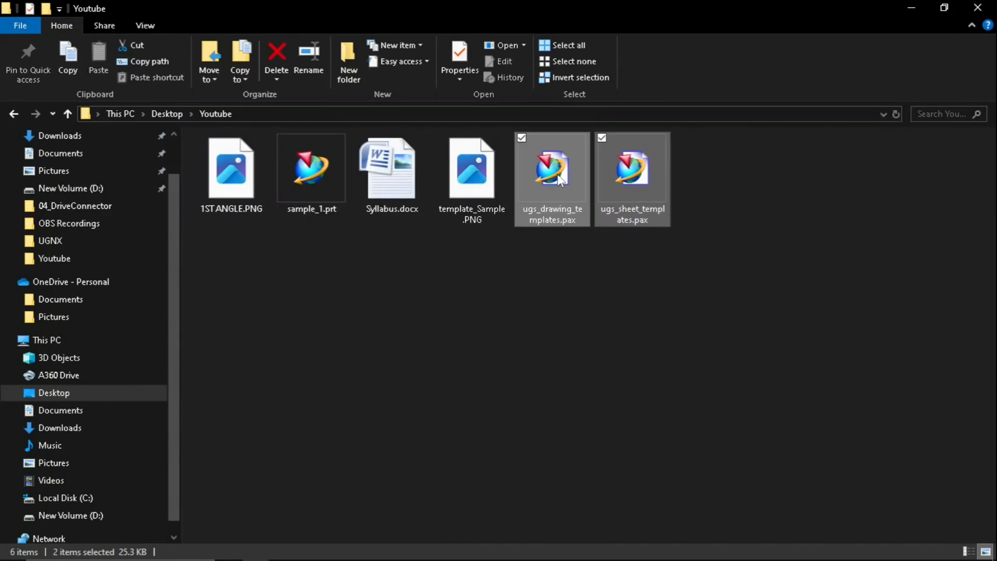
right_click(557, 177)
left_click(426, 331)
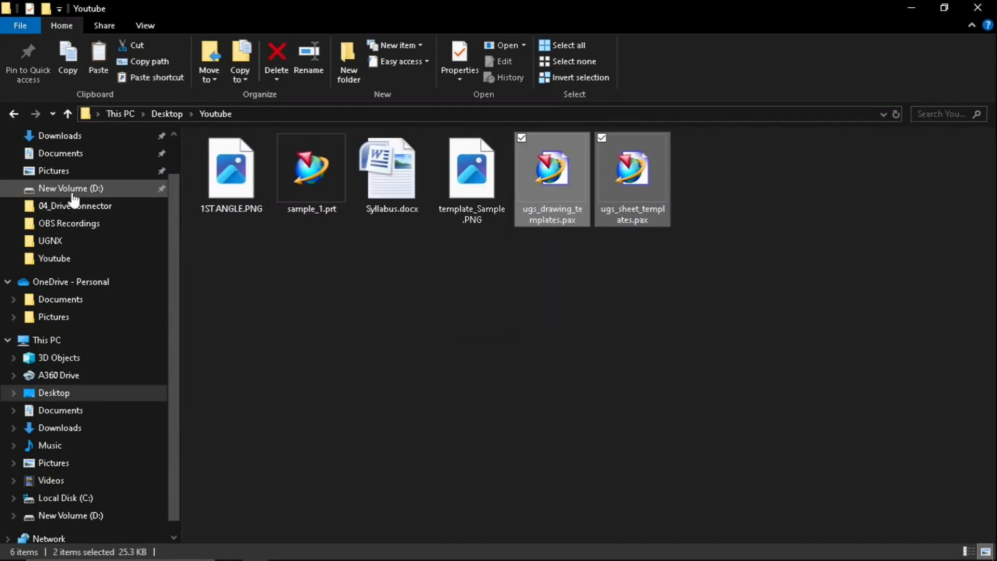
- Open the folder C:\Siemens\NX\DRAFTING\templates in File Explorer
scroll(82, 348, "up", 1)
left_click(66, 361)
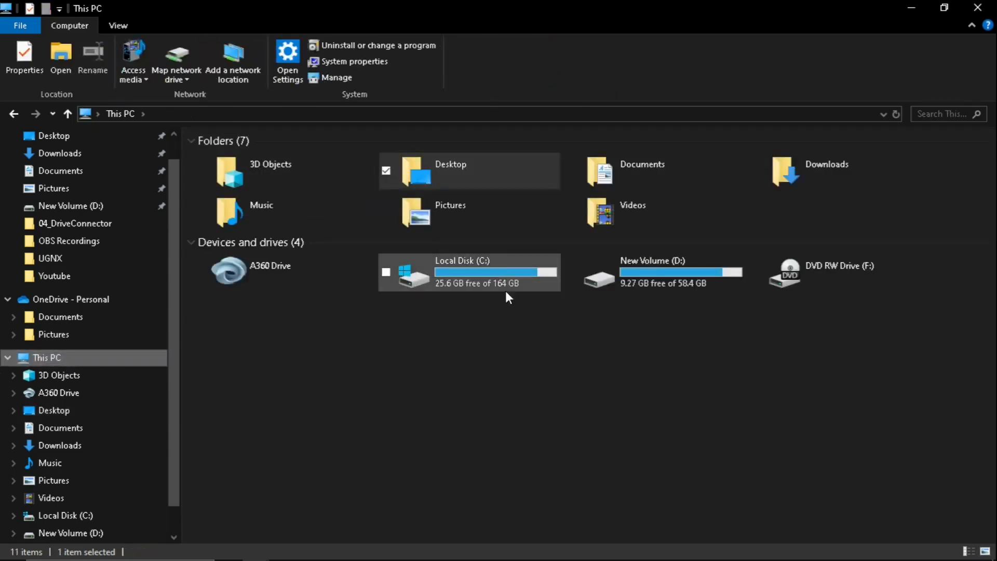
left_click(492, 262)
double_click(491, 262)
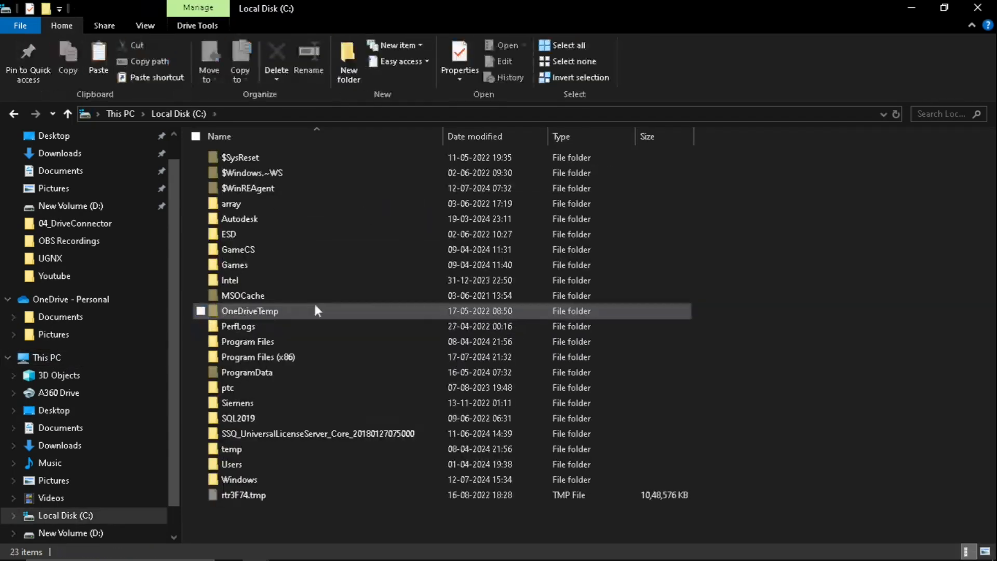
double_click(256, 401)
double_click(254, 158)
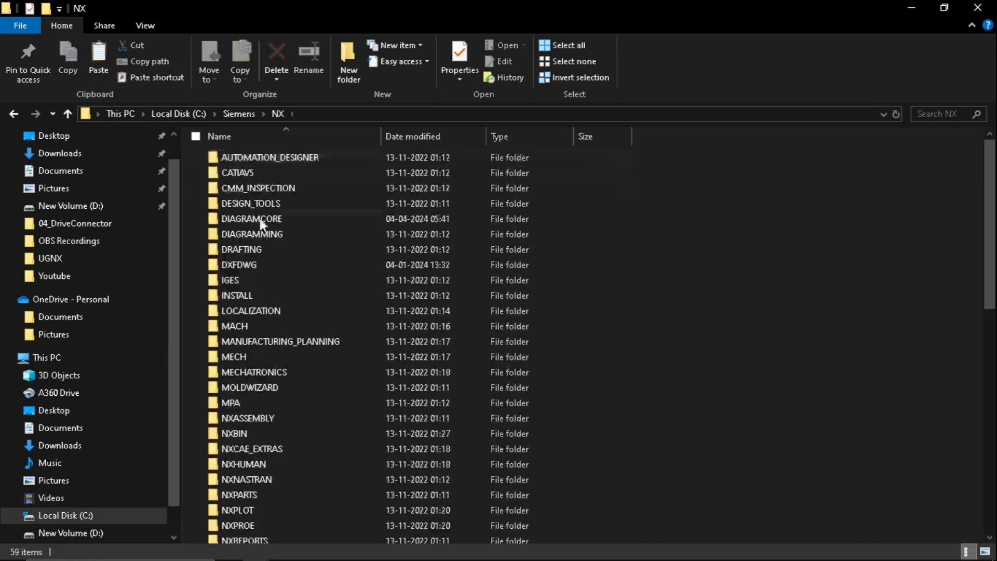
double_click(257, 250)
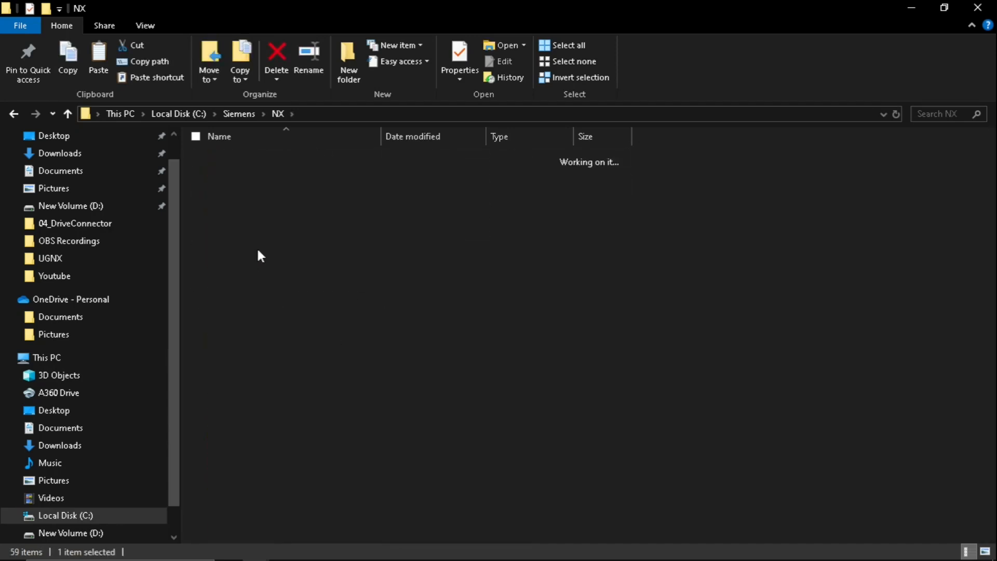
double_click(256, 277)
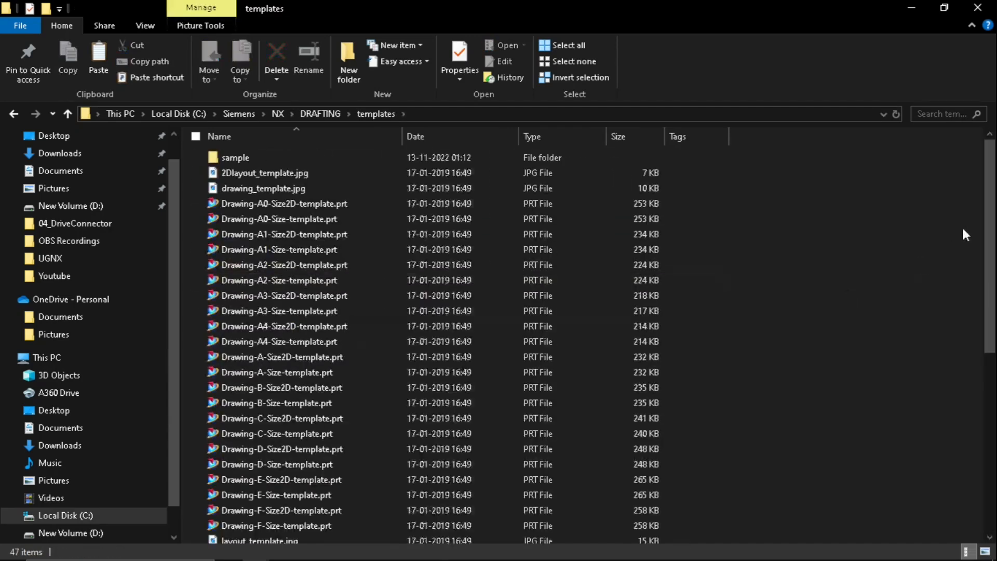
- Paste the two palette files into the templates folder, replacing the existing ones, and close both File Explorer windows
right_click(855, 217)
left_click(741, 320)
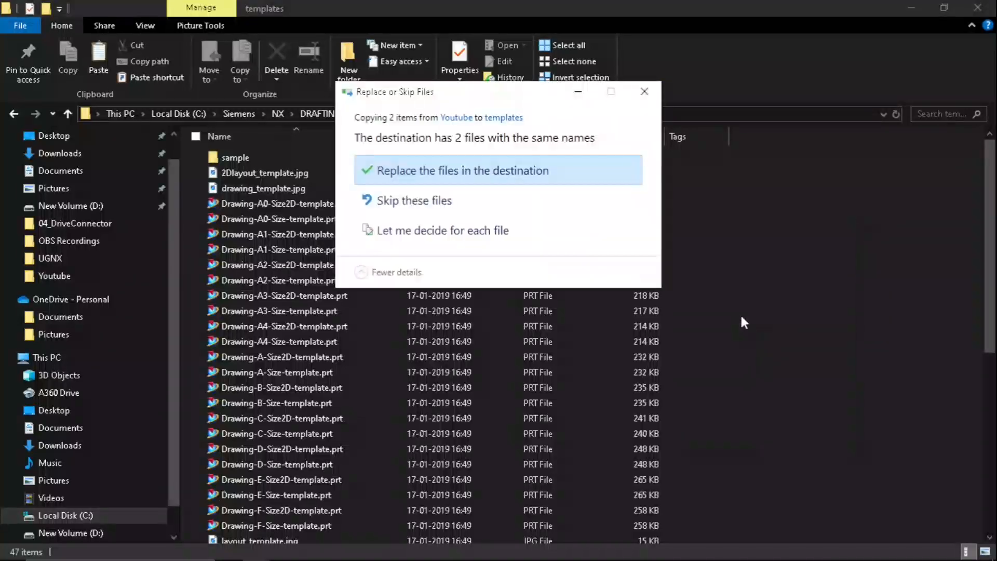
left_click(466, 172)
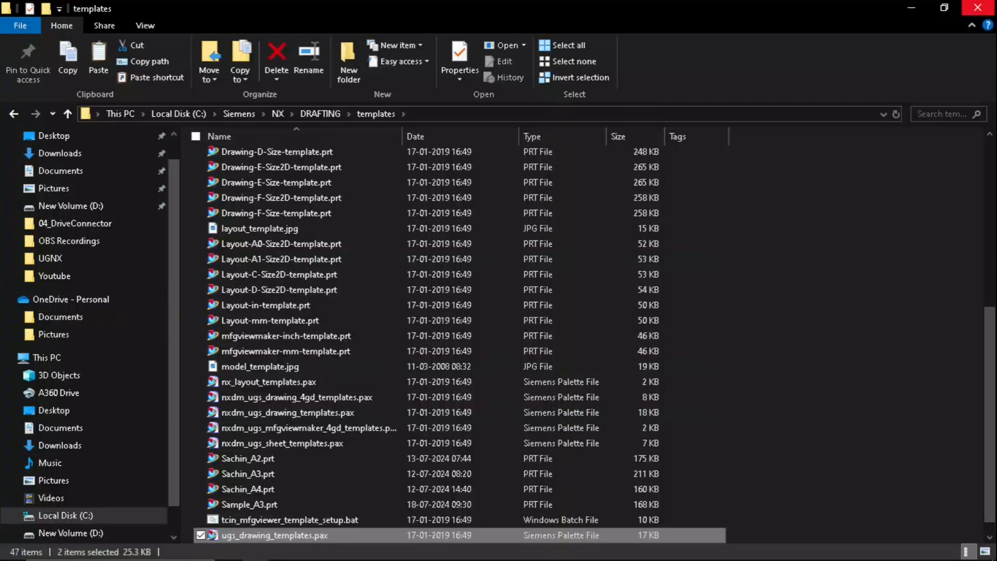
left_click(978, 7)
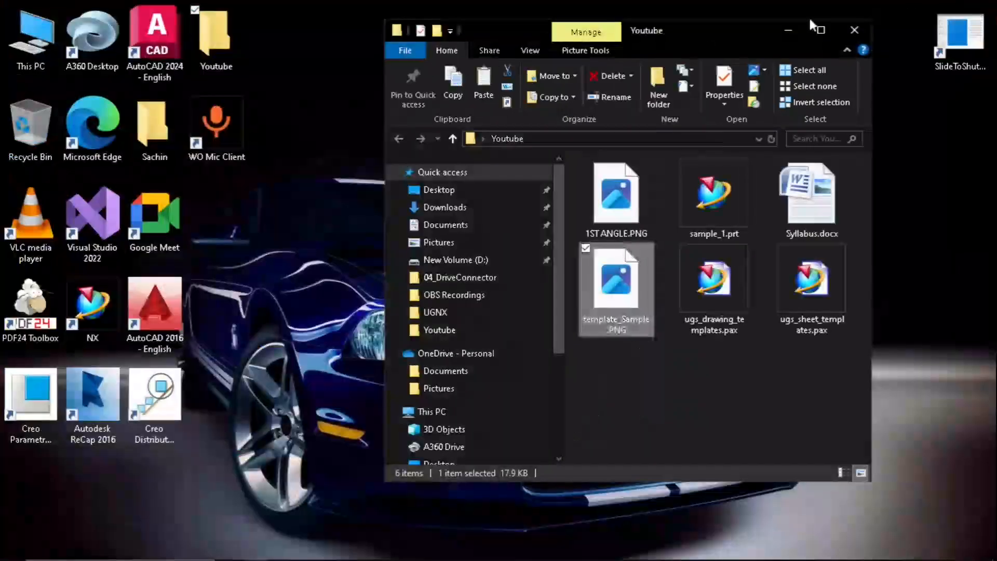
left_click(855, 31)
left_click(695, 160)
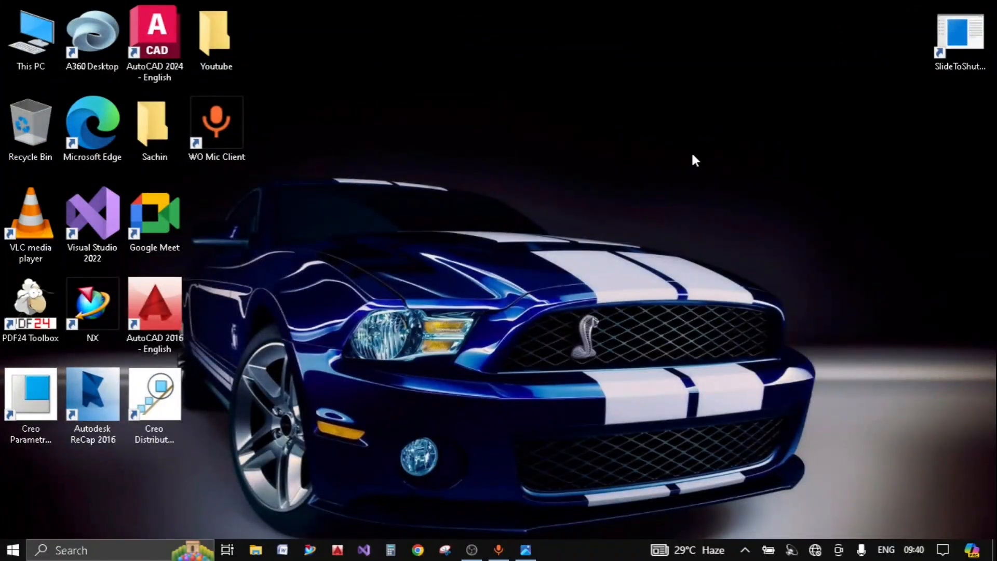
right_click(655, 70)
left_click(566, 93)
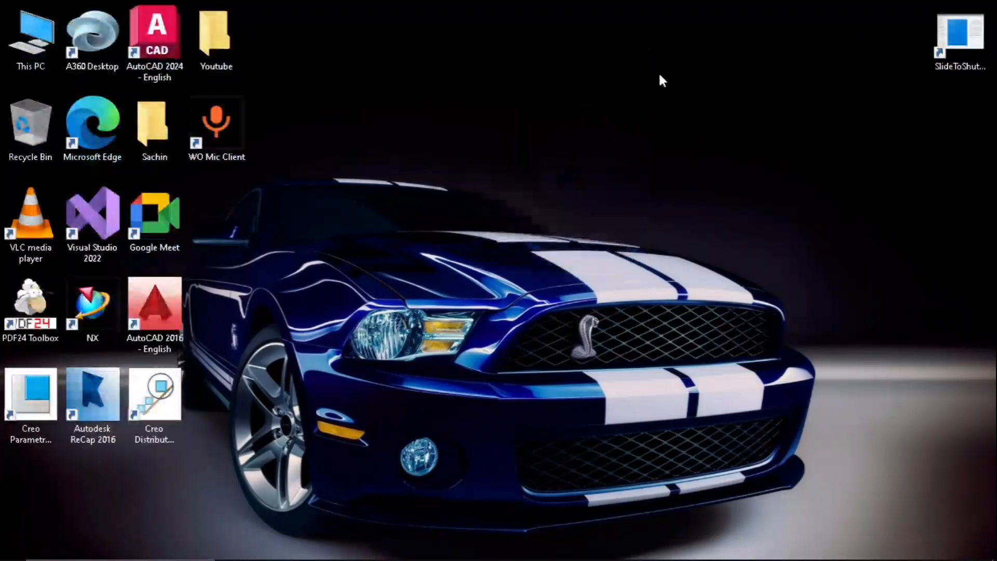
right_click(659, 76)
left_click(581, 109)
right_click(649, 71)
left_click(596, 109)
- Switch to NX and create a new millimetre Model part named model1.prt in the Youtube folder on the desktop
mouse_move(299, 556)
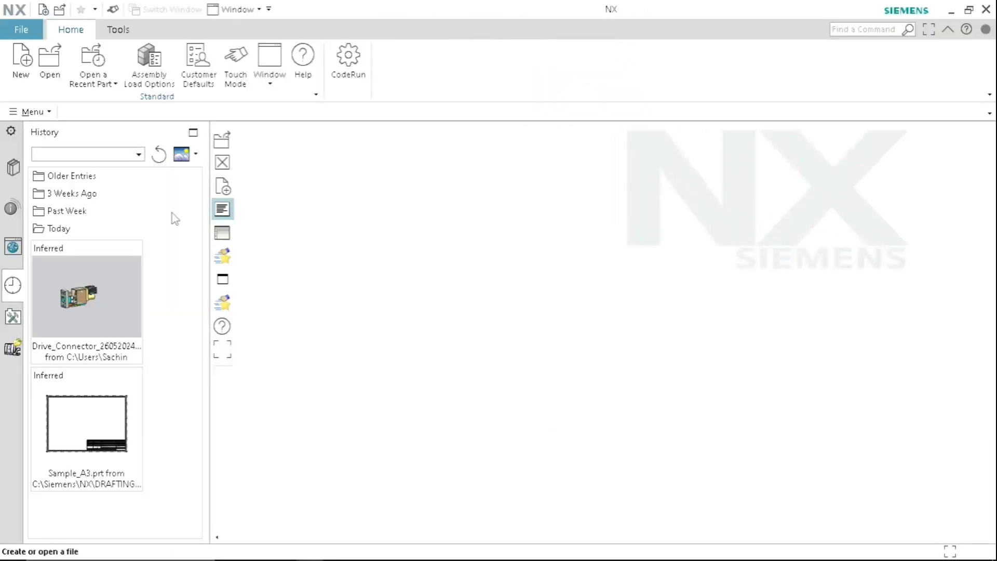
left_click(21, 60)
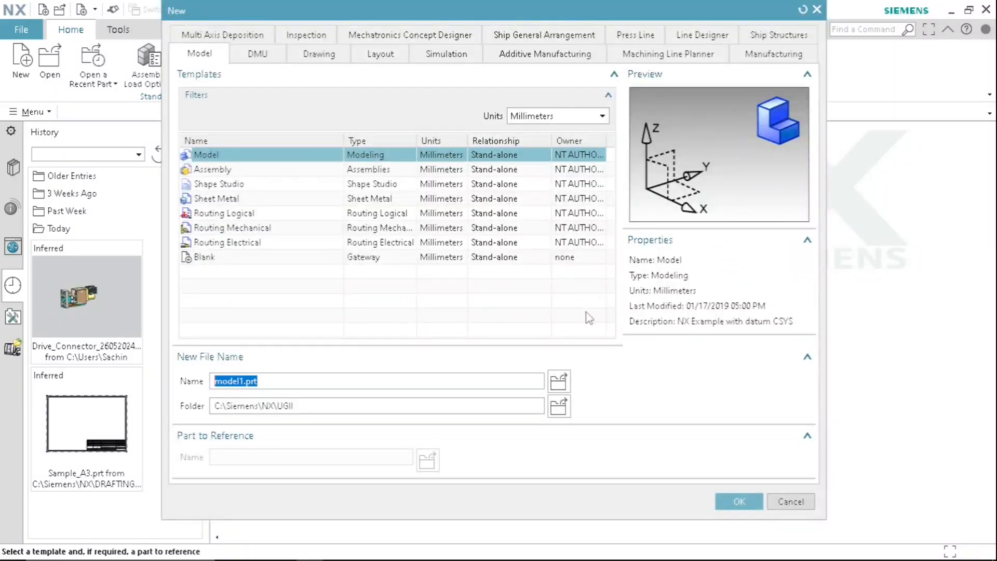
left_click(559, 407)
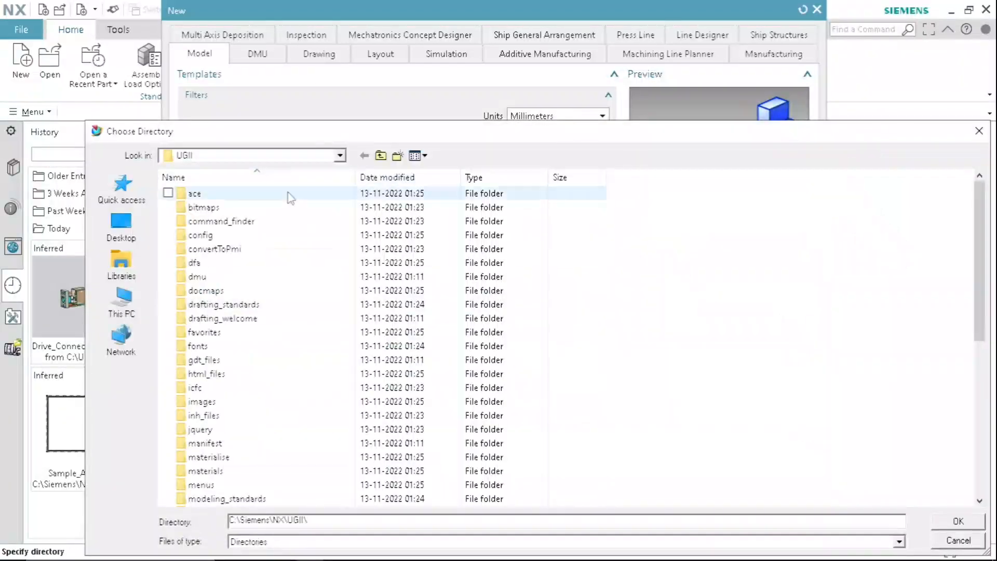
left_click(121, 228)
double_click(361, 231)
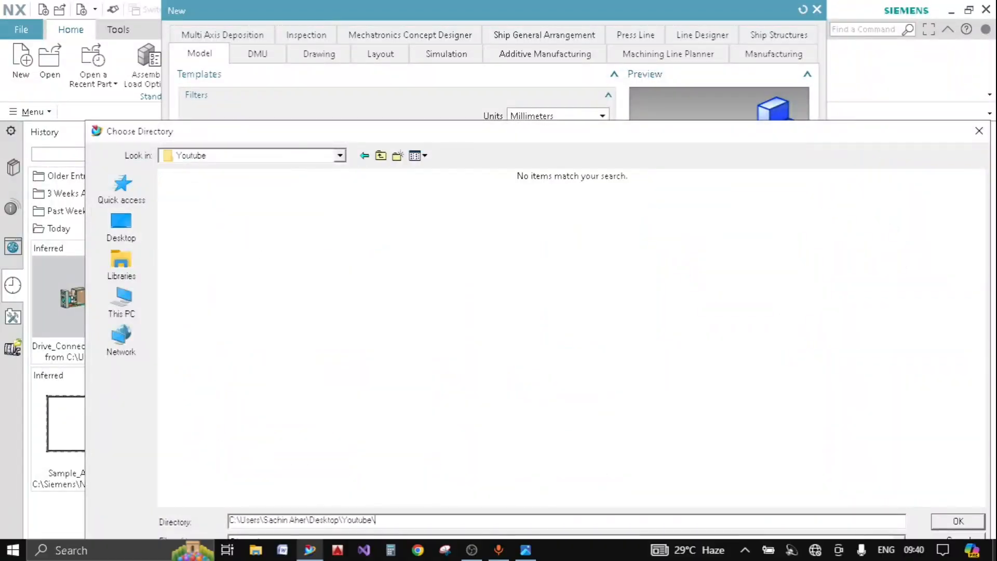
left_click(958, 521)
left_click(740, 500)
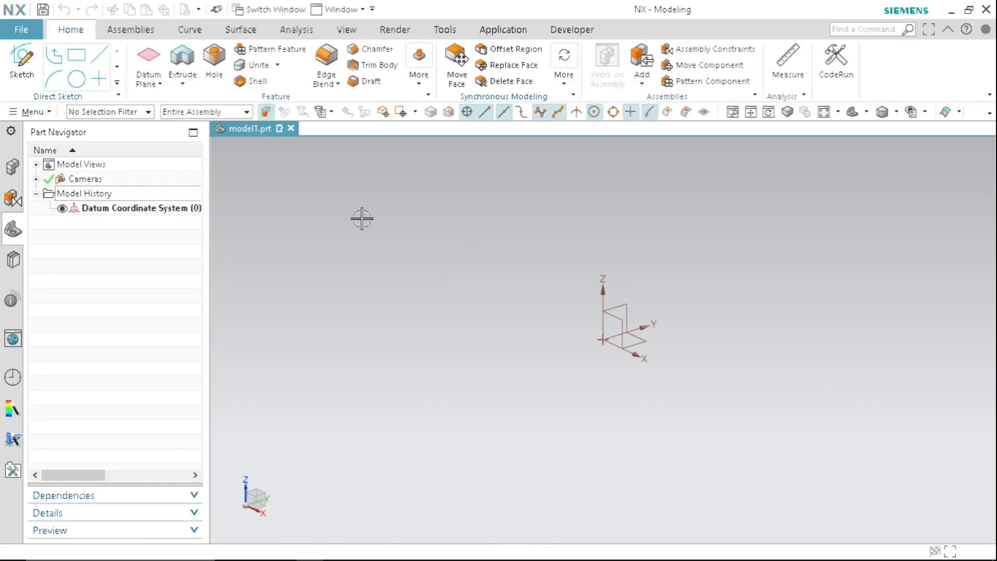
- Switch model1.prt to the Drafting application and move the Sheet dialog aside
left_click(502, 31)
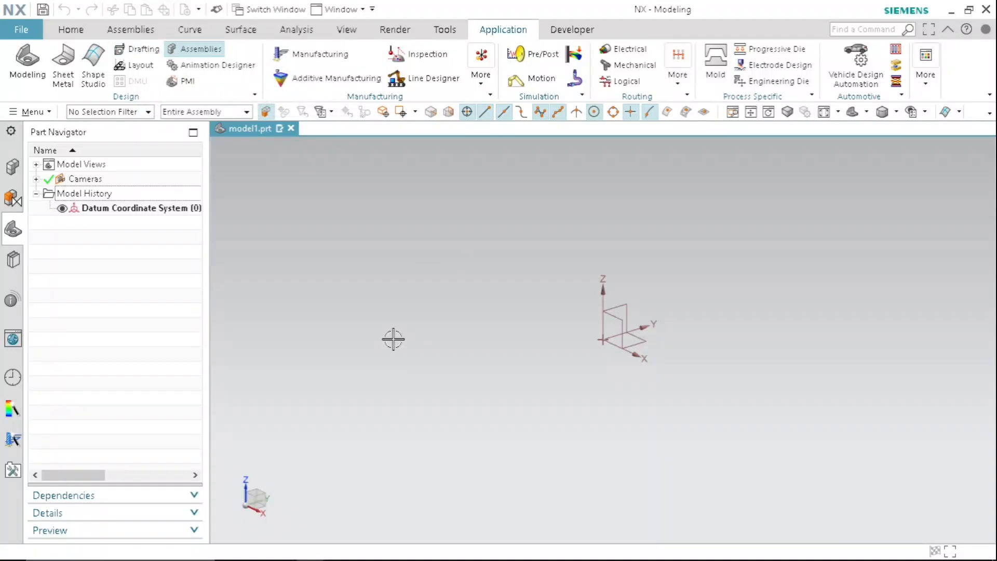
left_click(130, 51)
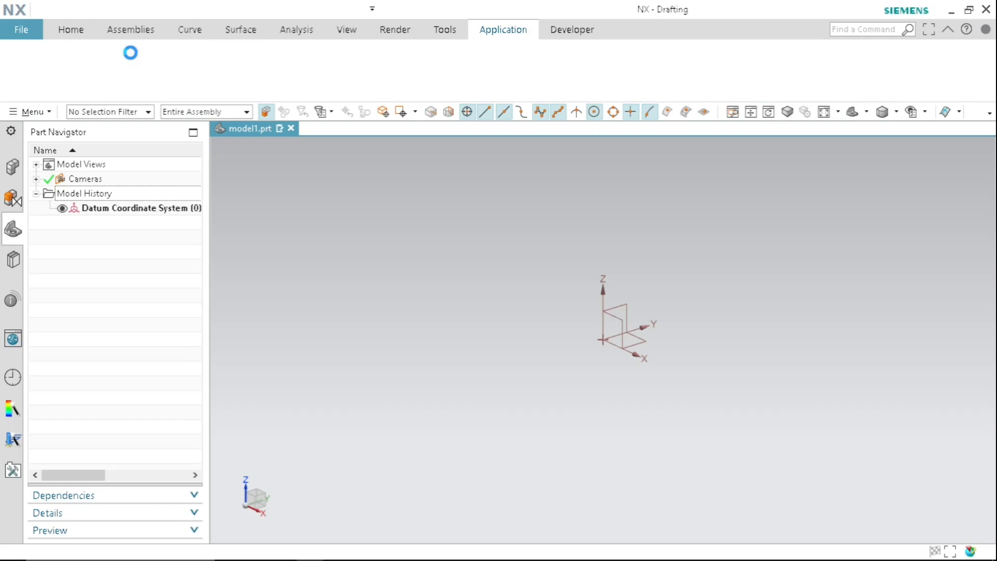
left_click_drag(170, 40, 296, 73)
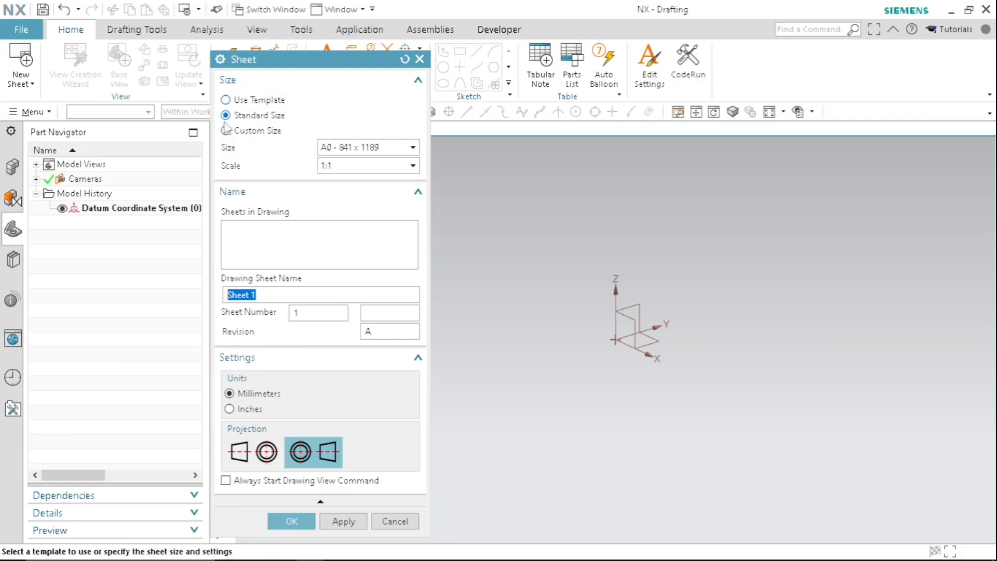
- Create the drawing sheet from the Sample_A3 template
left_click(257, 100)
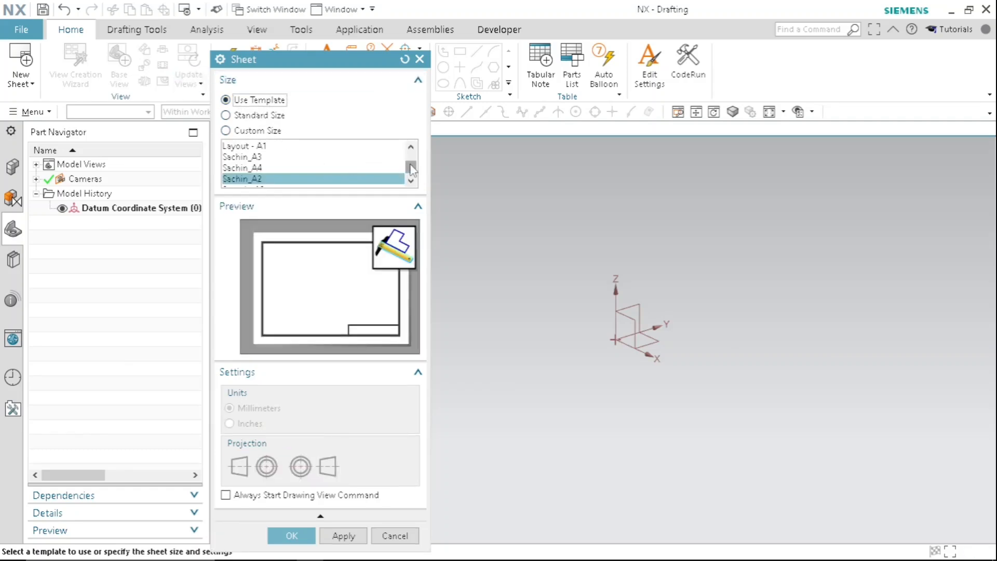
scroll(412, 168, "down", 1)
left_click(275, 179)
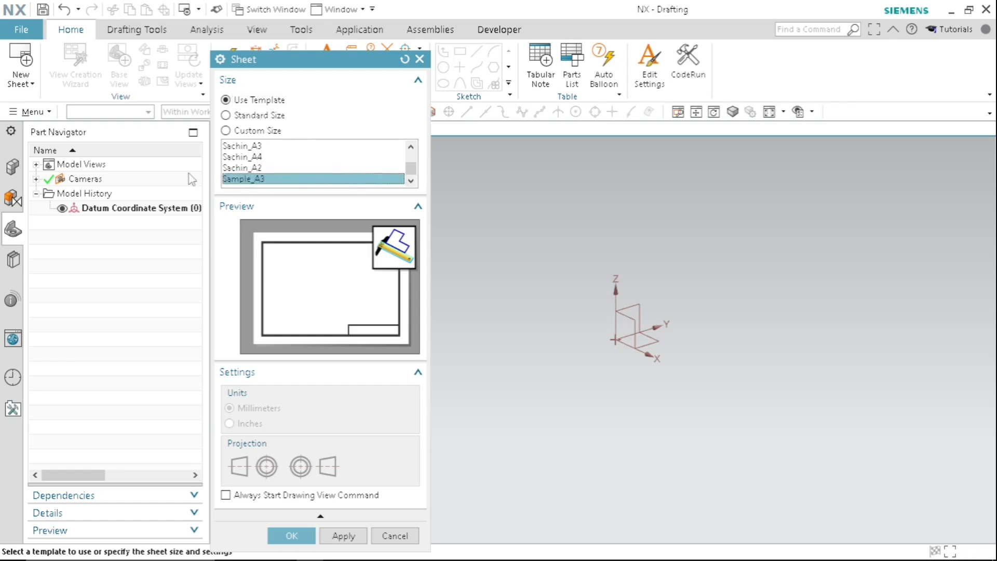
left_click_drag(347, 67, 328, 49)
left_click(271, 517)
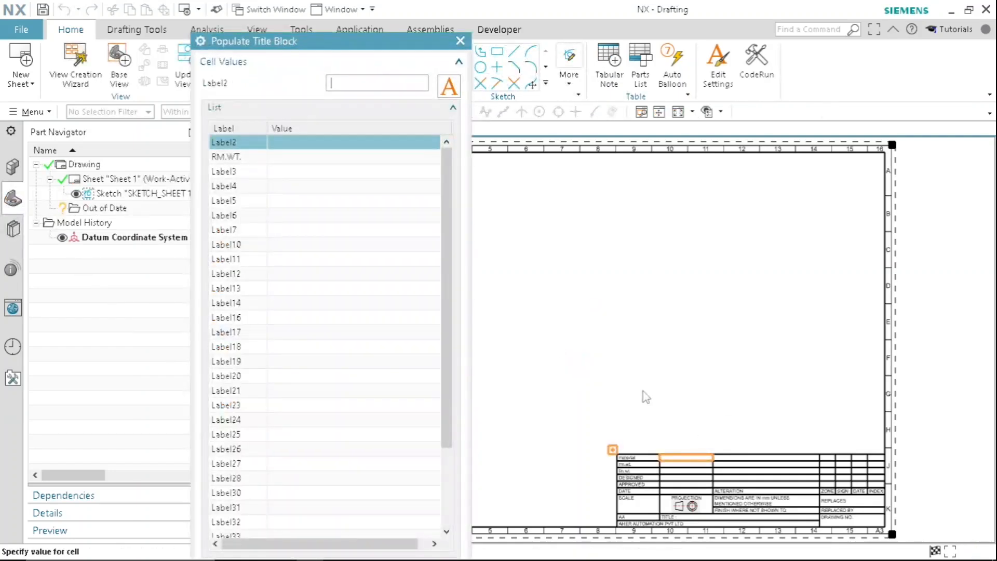
- Examine the new sheet's title block and its list of cell labels, and close Populate Title Block without entering values
scroll(644, 390, "down", 4)
scroll(655, 441, "up", 5)
scroll(729, 353, "down", 2)
scroll(729, 354, "up", 4)
scroll(724, 362, "down", 1)
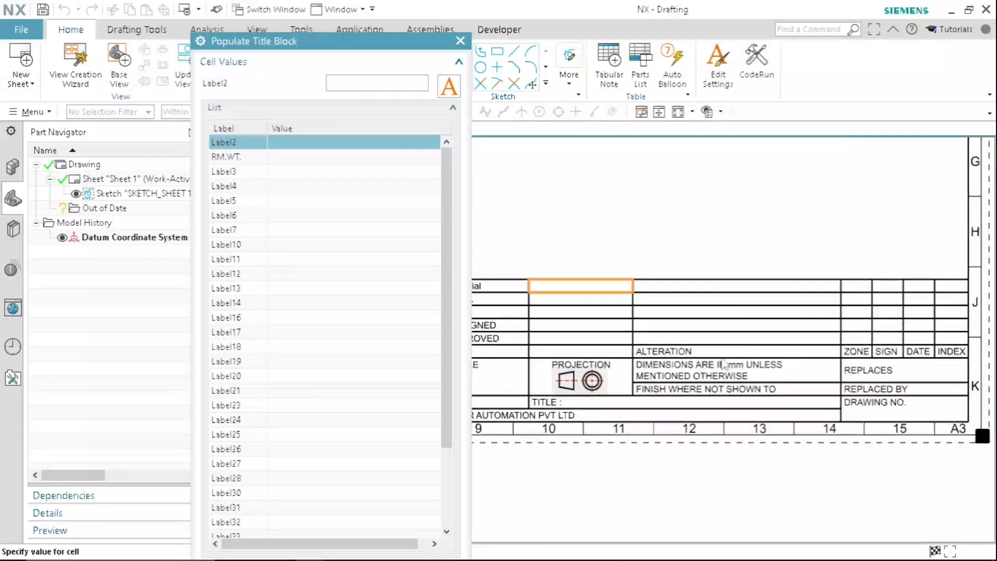
left_click_drag(284, 50, 177, 27)
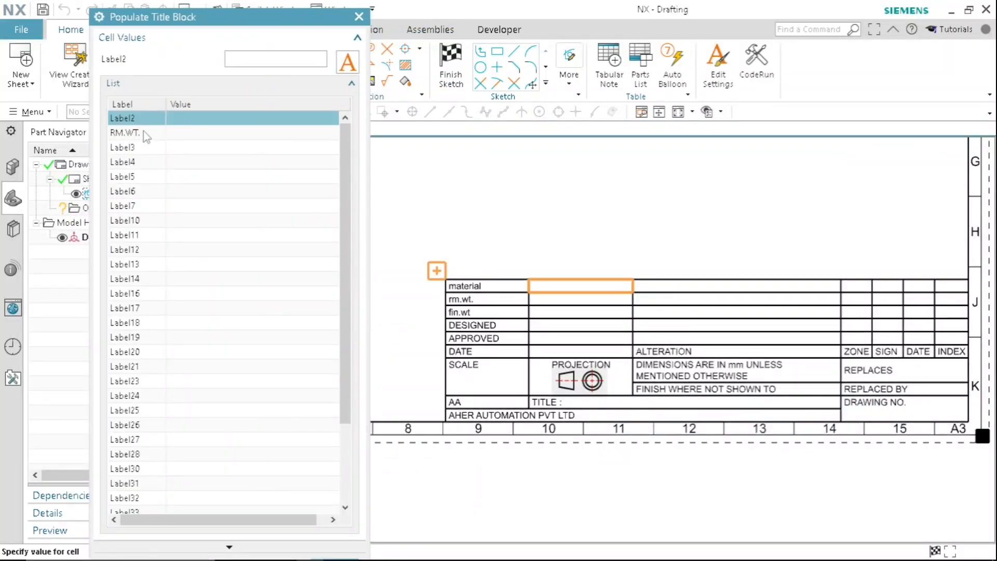
left_click(182, 154)
scroll(200, 276, "down", 5)
scroll(244, 298, "up", 5)
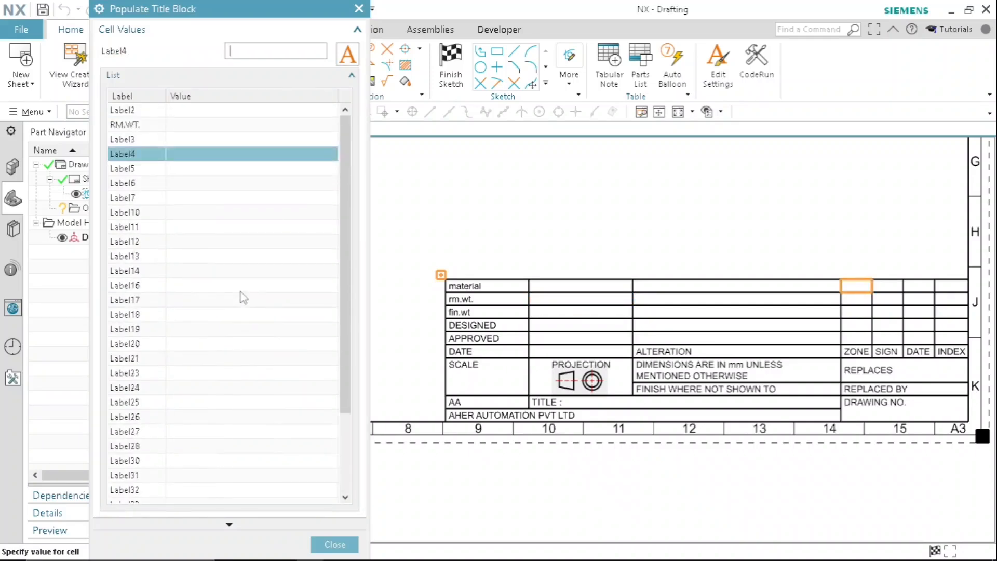
mouse_move(322, 542)
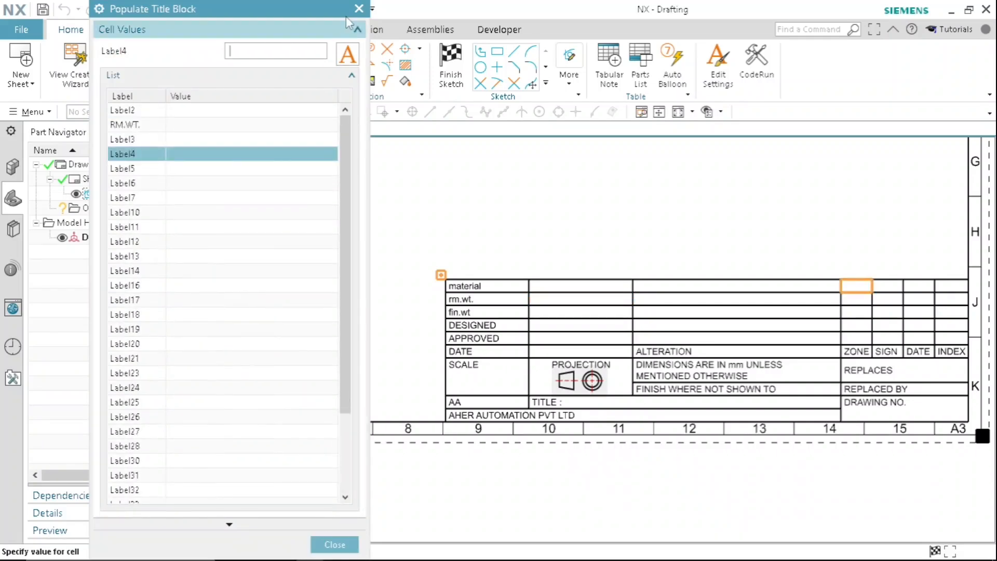
left_click(335, 540)
- Fill the material cell of the sheet's title block with the value 451 and close the title block editing
scroll(708, 435, "up", 10)
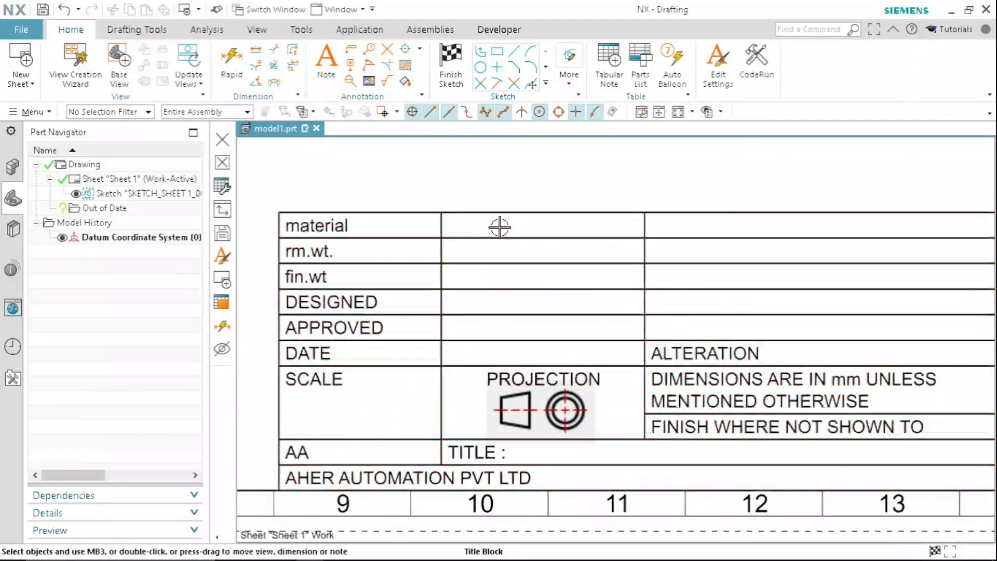
double_click(499, 227)
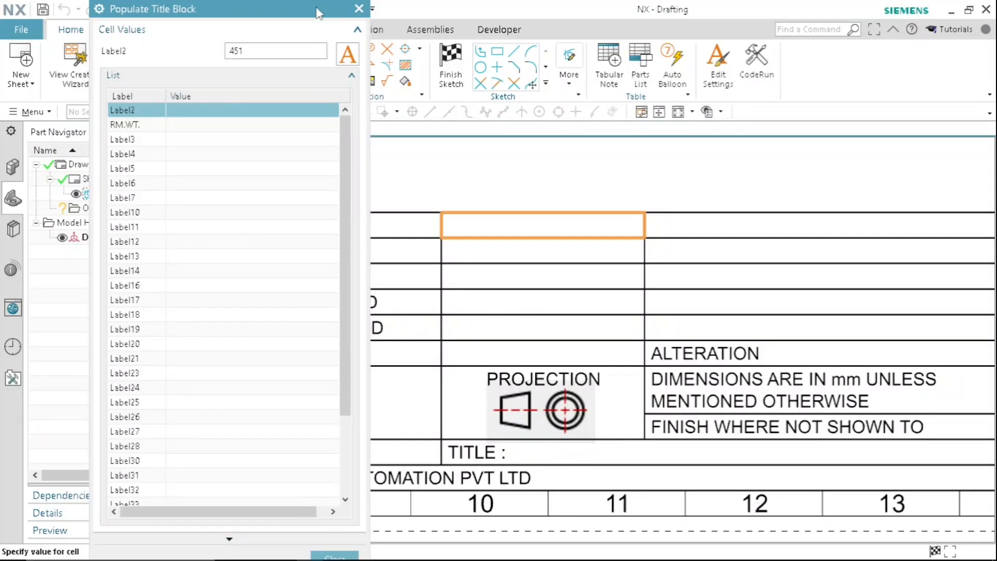
left_click_drag(318, 9, 316, 7)
left_click(330, 555)
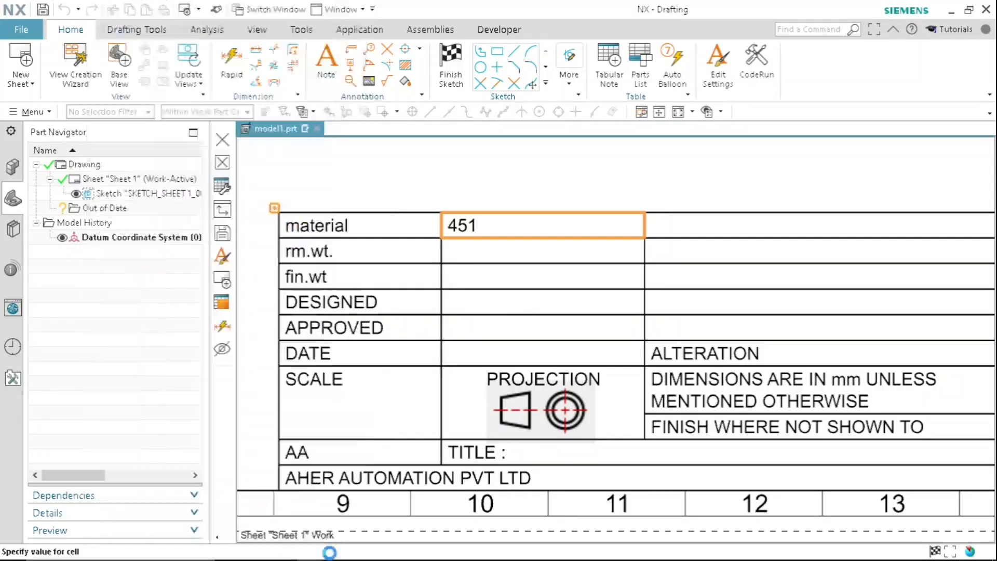
scroll(564, 286, "down", 3)
scroll(566, 297, "down", 6)
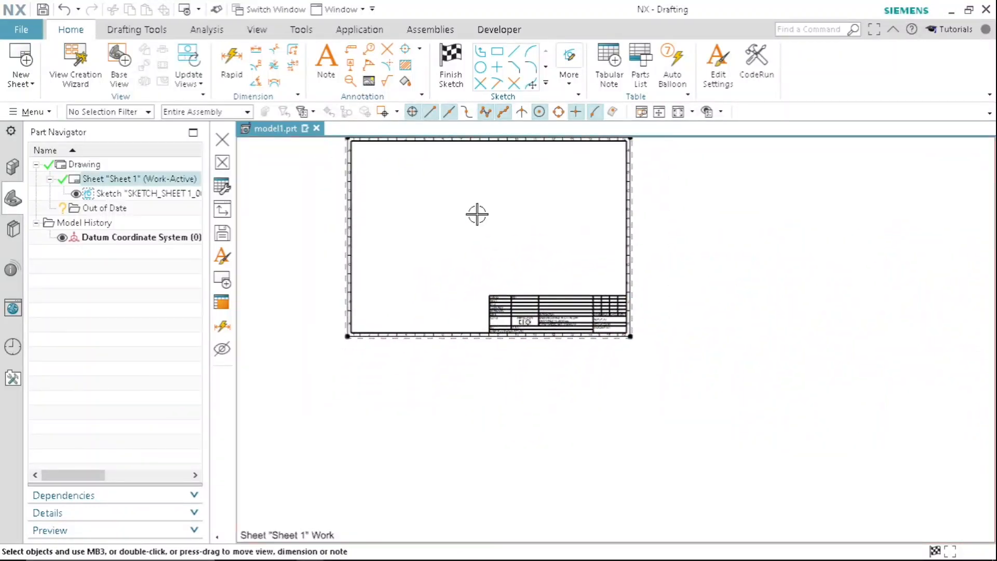
scroll(477, 214, "up", 1)
scroll(437, 324, "up", 1)
scroll(464, 300, "down", 1)
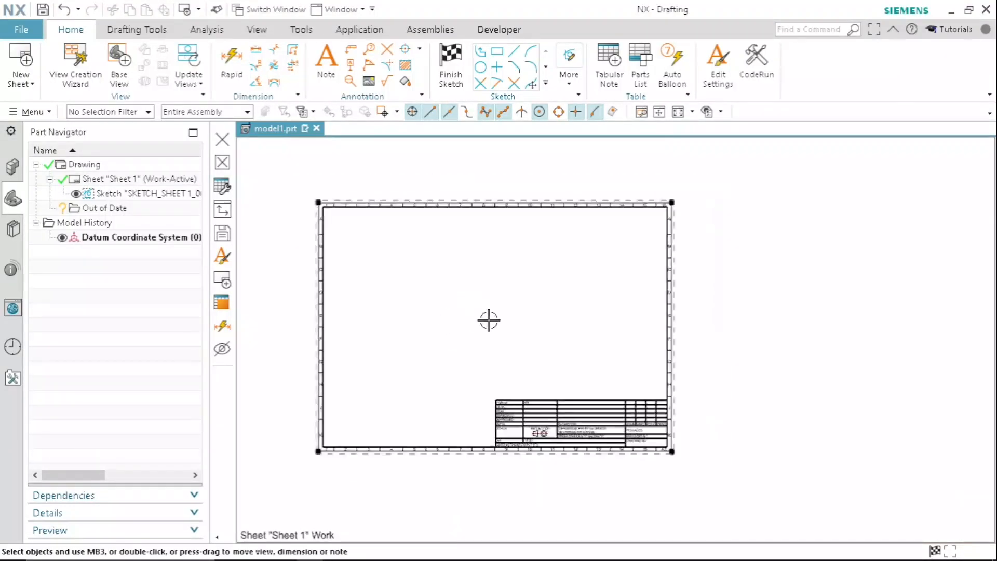